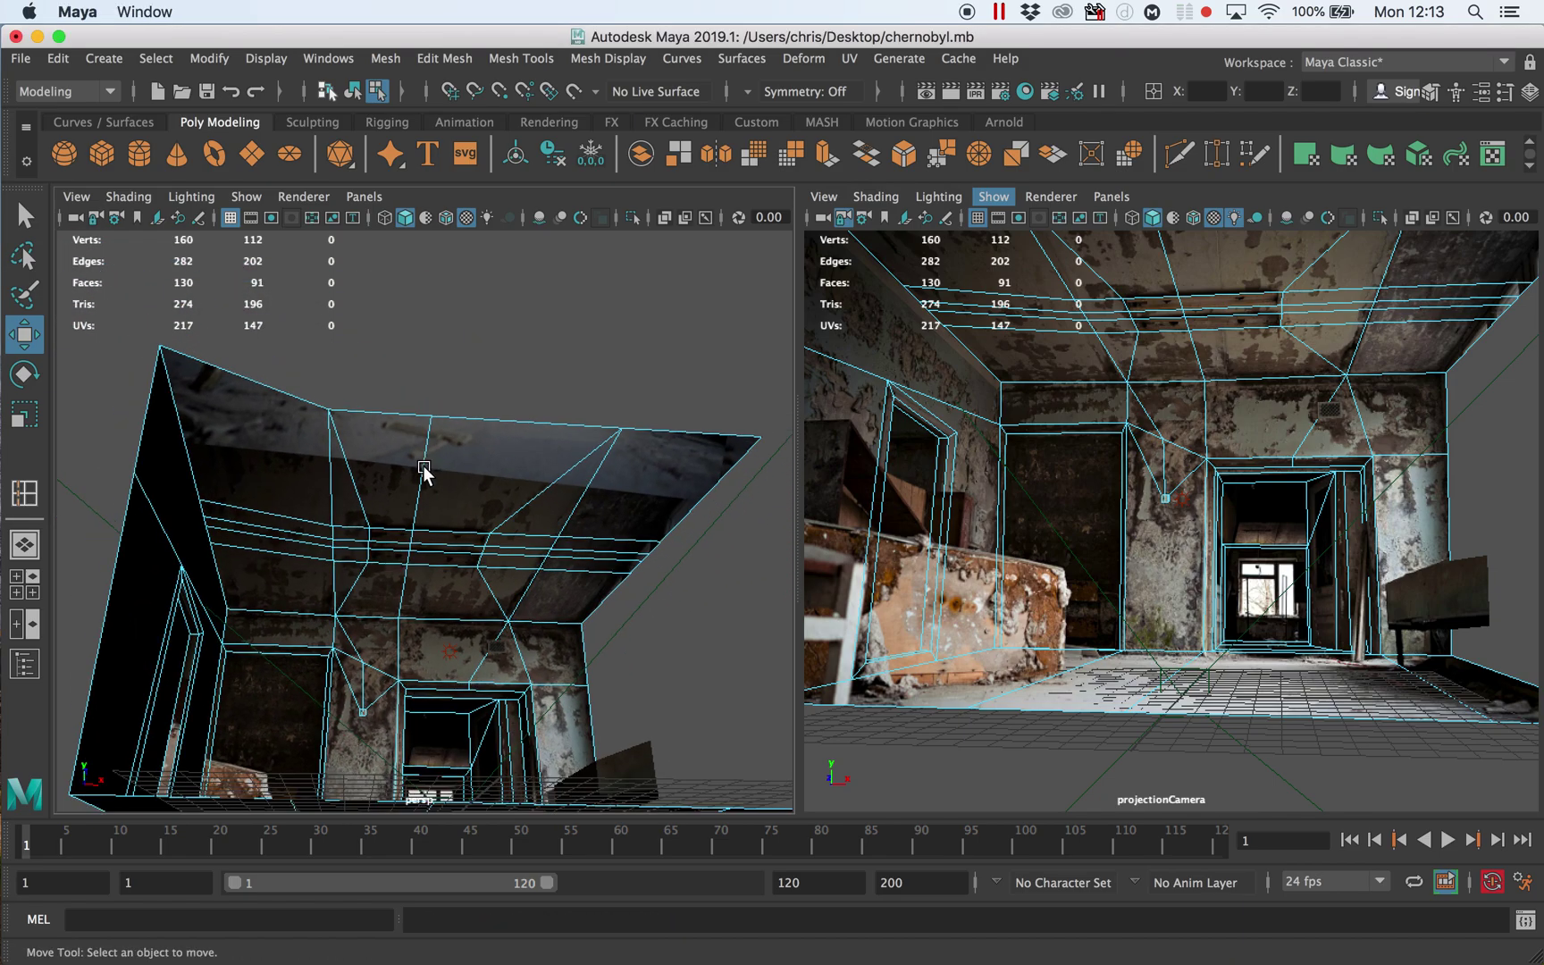
- Extrude the four faces of the two ceiling light strips by about 0.142 and return to object mode
alt+drag(424, 467, 355, 496)
alt+right_drag(355, 496, 692, 558)
alt+middle_drag(692, 559, 534, 462)
alt+drag(534, 462, 482, 447)
click(347, 421)
shift+click(527, 412)
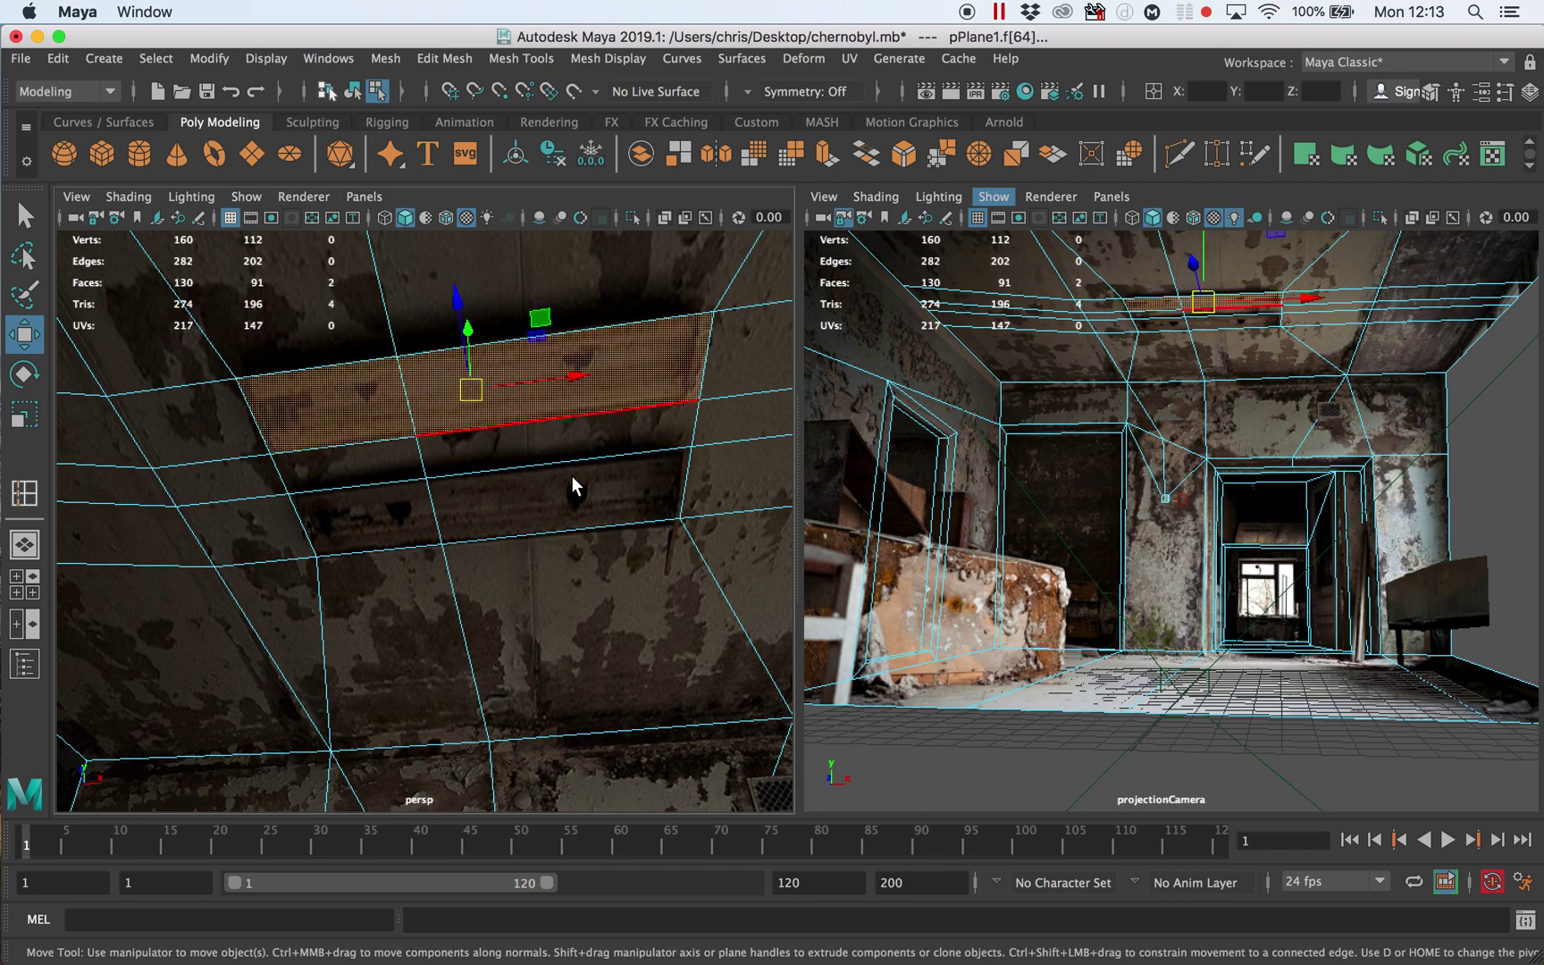
shift+click(555, 496)
shift+click(382, 520)
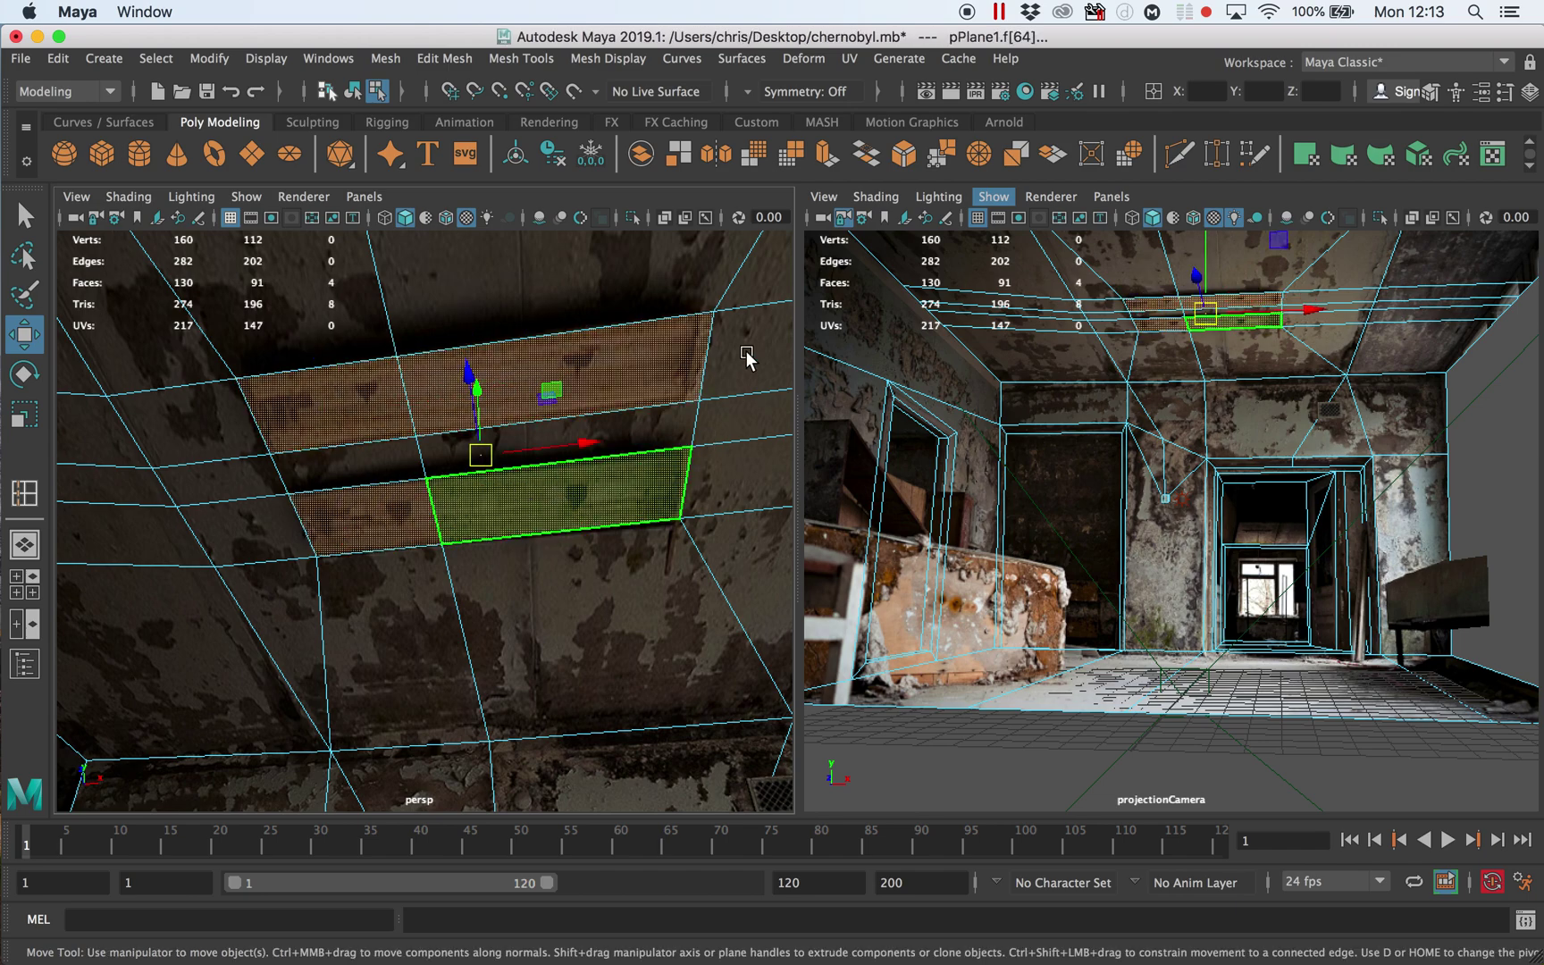
click(814, 150)
drag(321, 447, 394, 454)
right_click(623, 351)
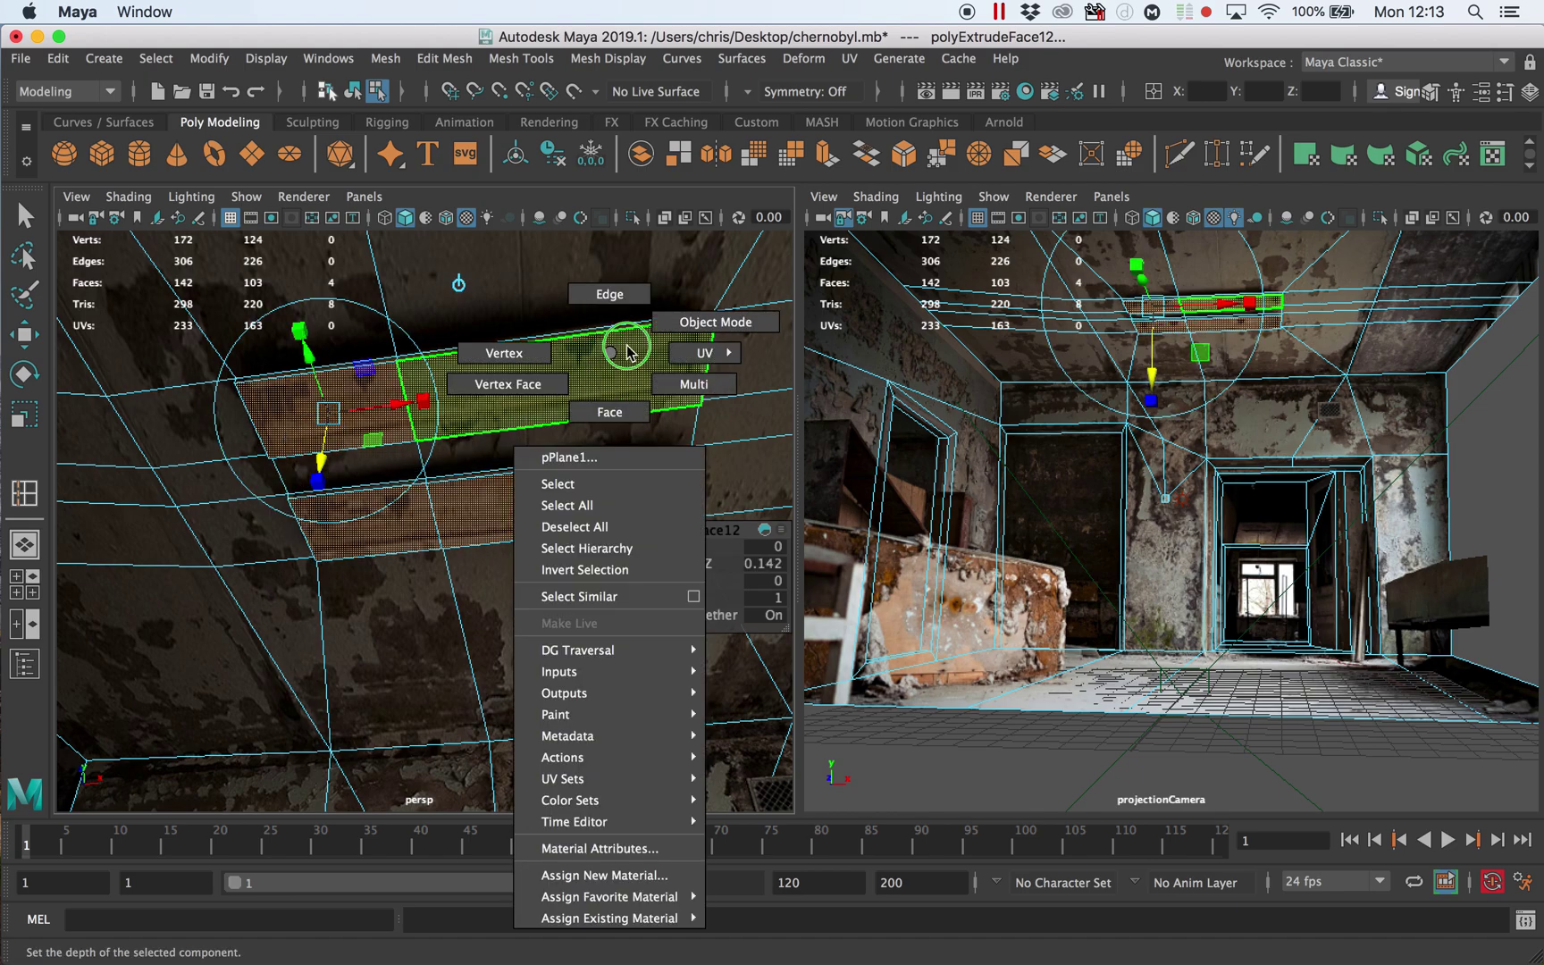
right_drag(687, 400, 699, 321)
- Create a polygon cube on the floor and scale it to about 3.302 × 3.302 × 6.940
alt+right_drag(625, 396, 468, 390)
alt+drag(469, 389, 466, 541)
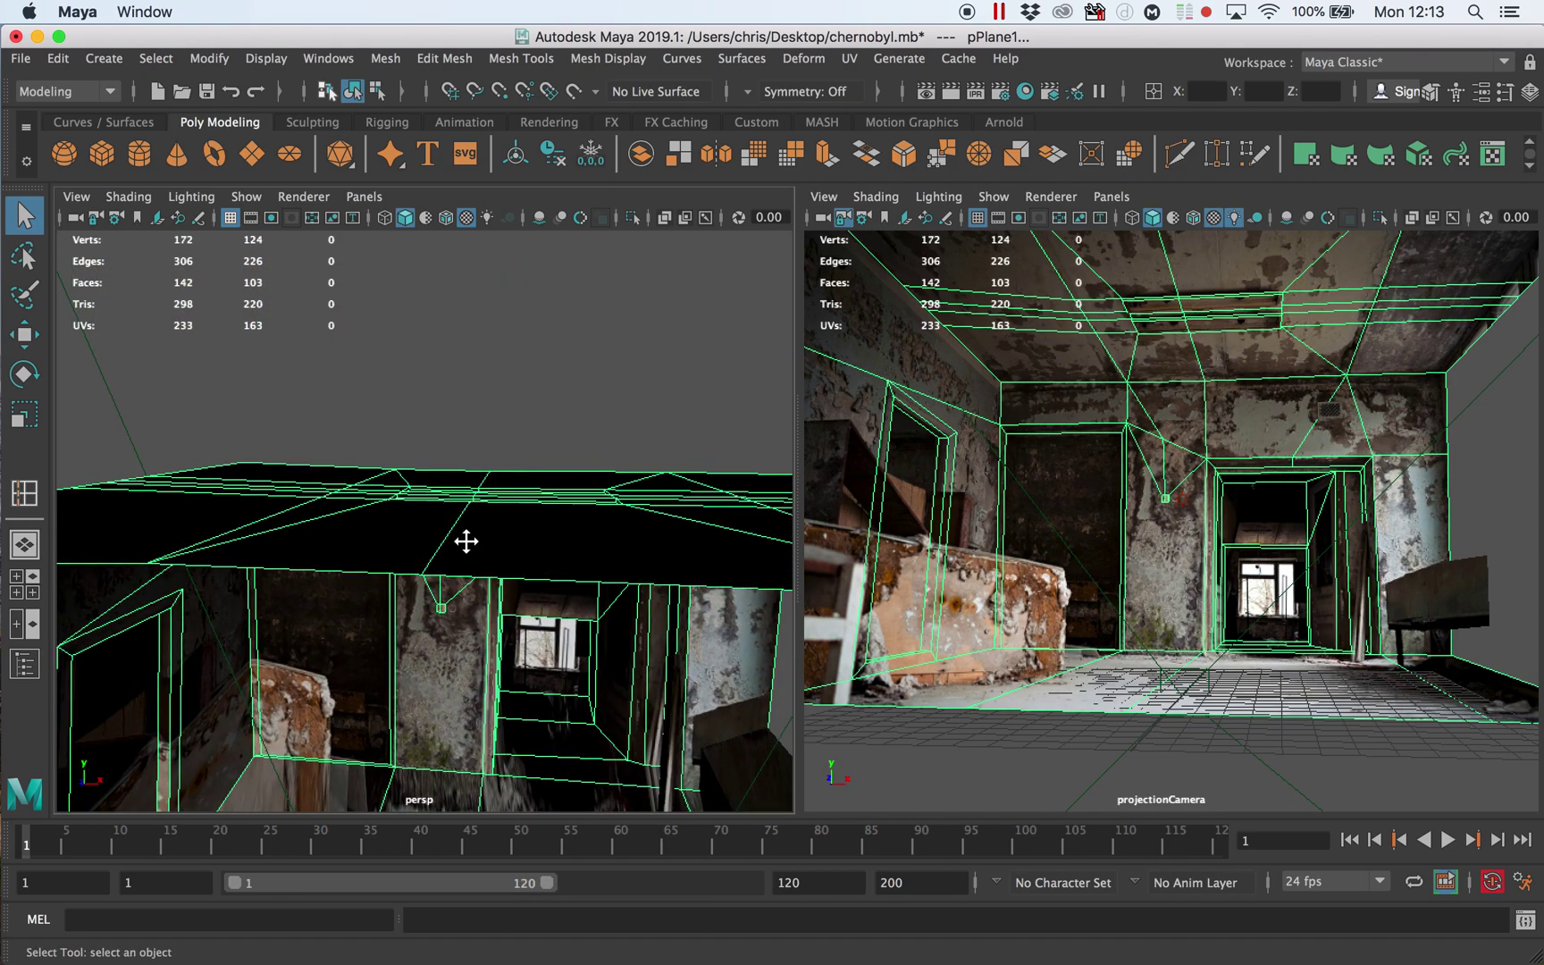
alt+middle_drag(465, 541, 460, 376)
alt+right_drag(460, 375, 607, 385)
alt+drag(477, 523, 429, 522)
alt+middle_drag(429, 523, 635, 507)
alt+right_drag(634, 507, 390, 451)
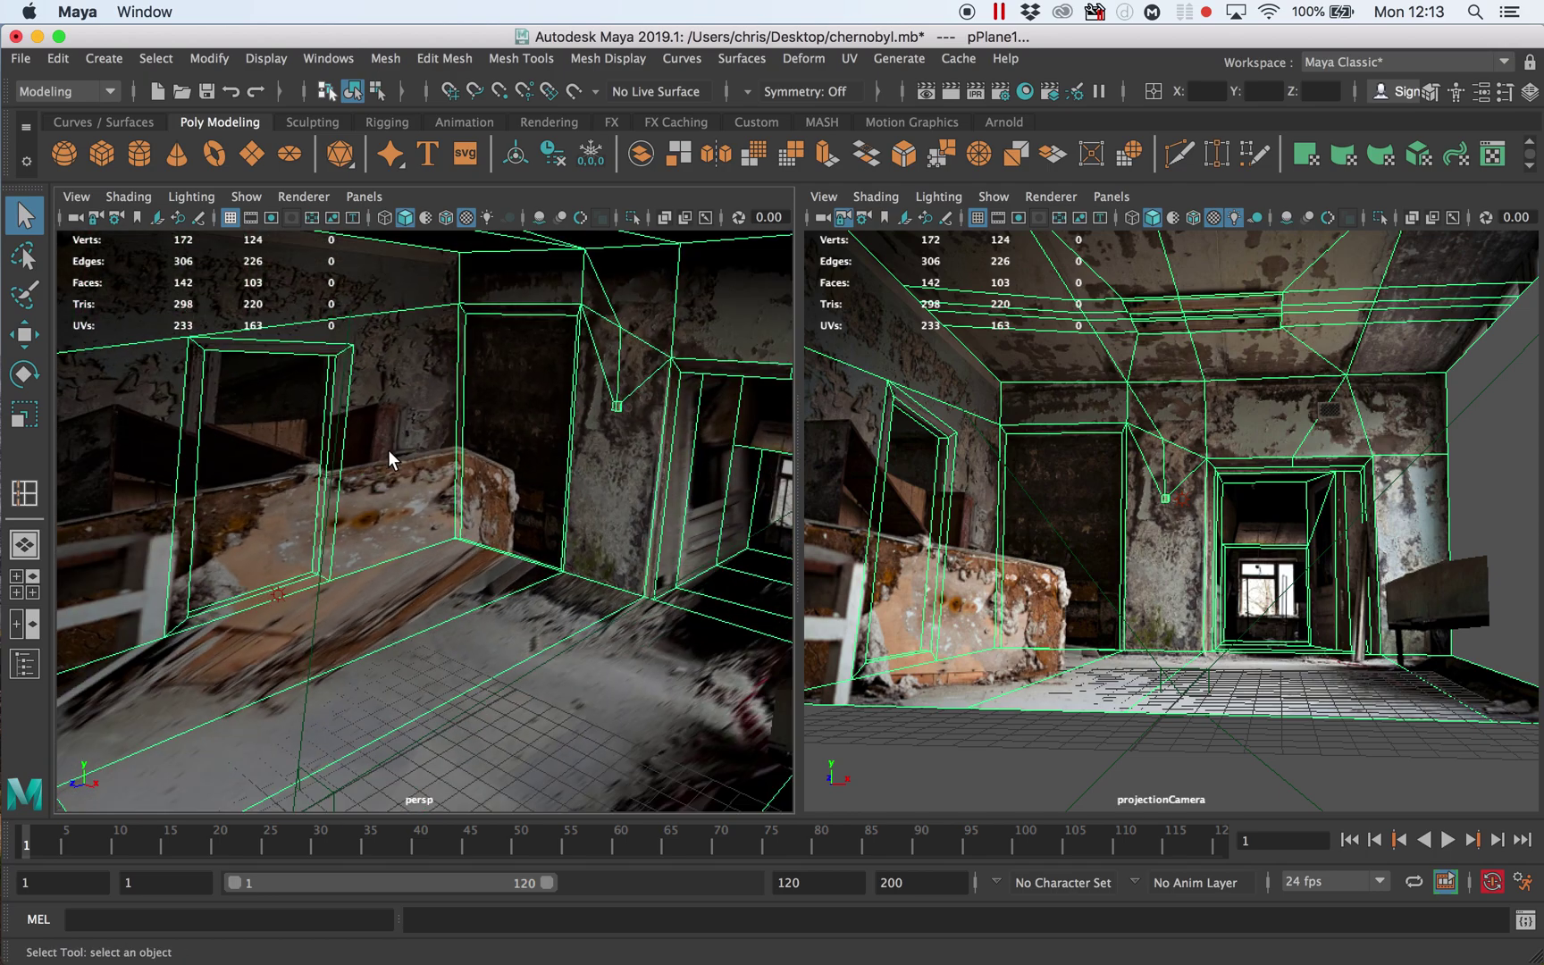
alt+drag(389, 452, 456, 434)
click(103, 156)
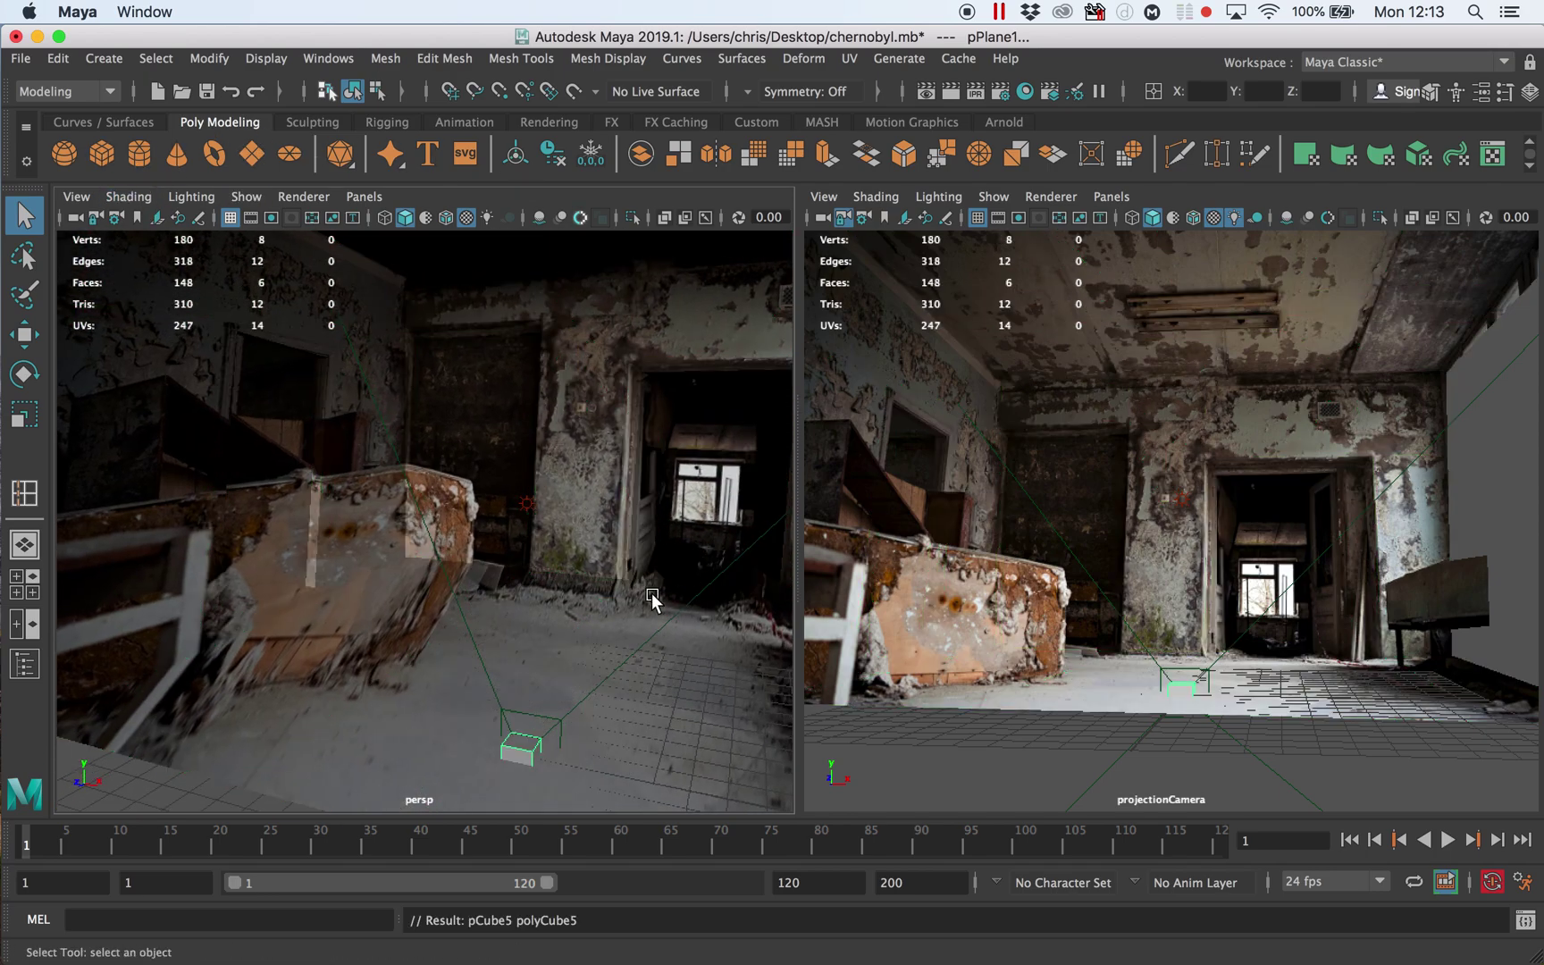
key(w)
key(r)
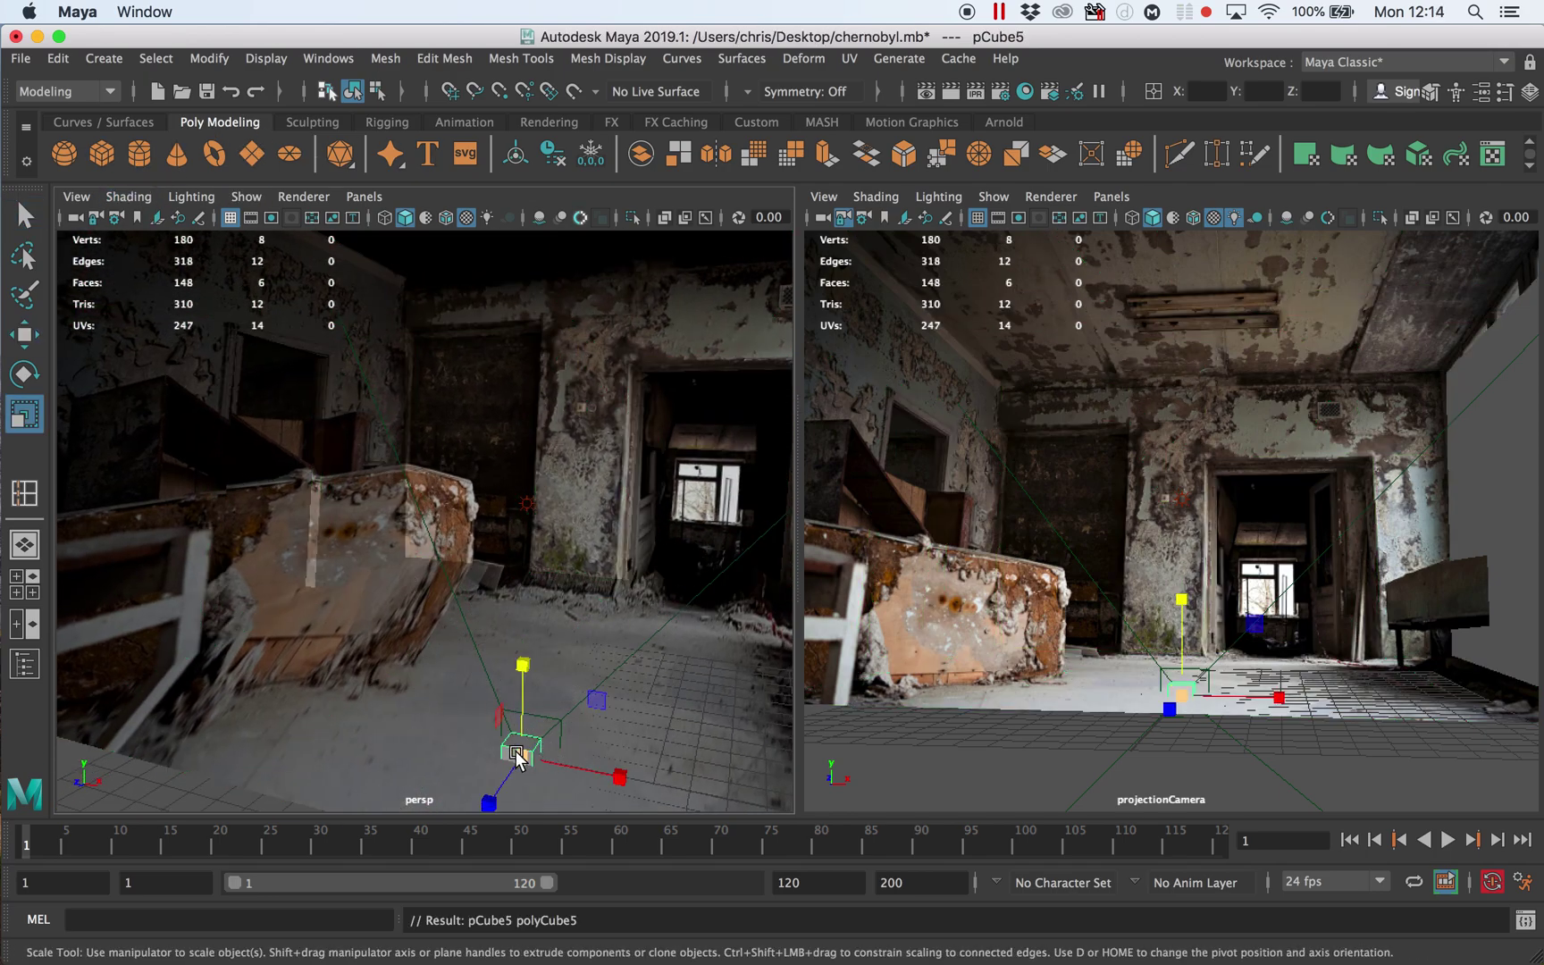
drag(521, 755, 384, 880)
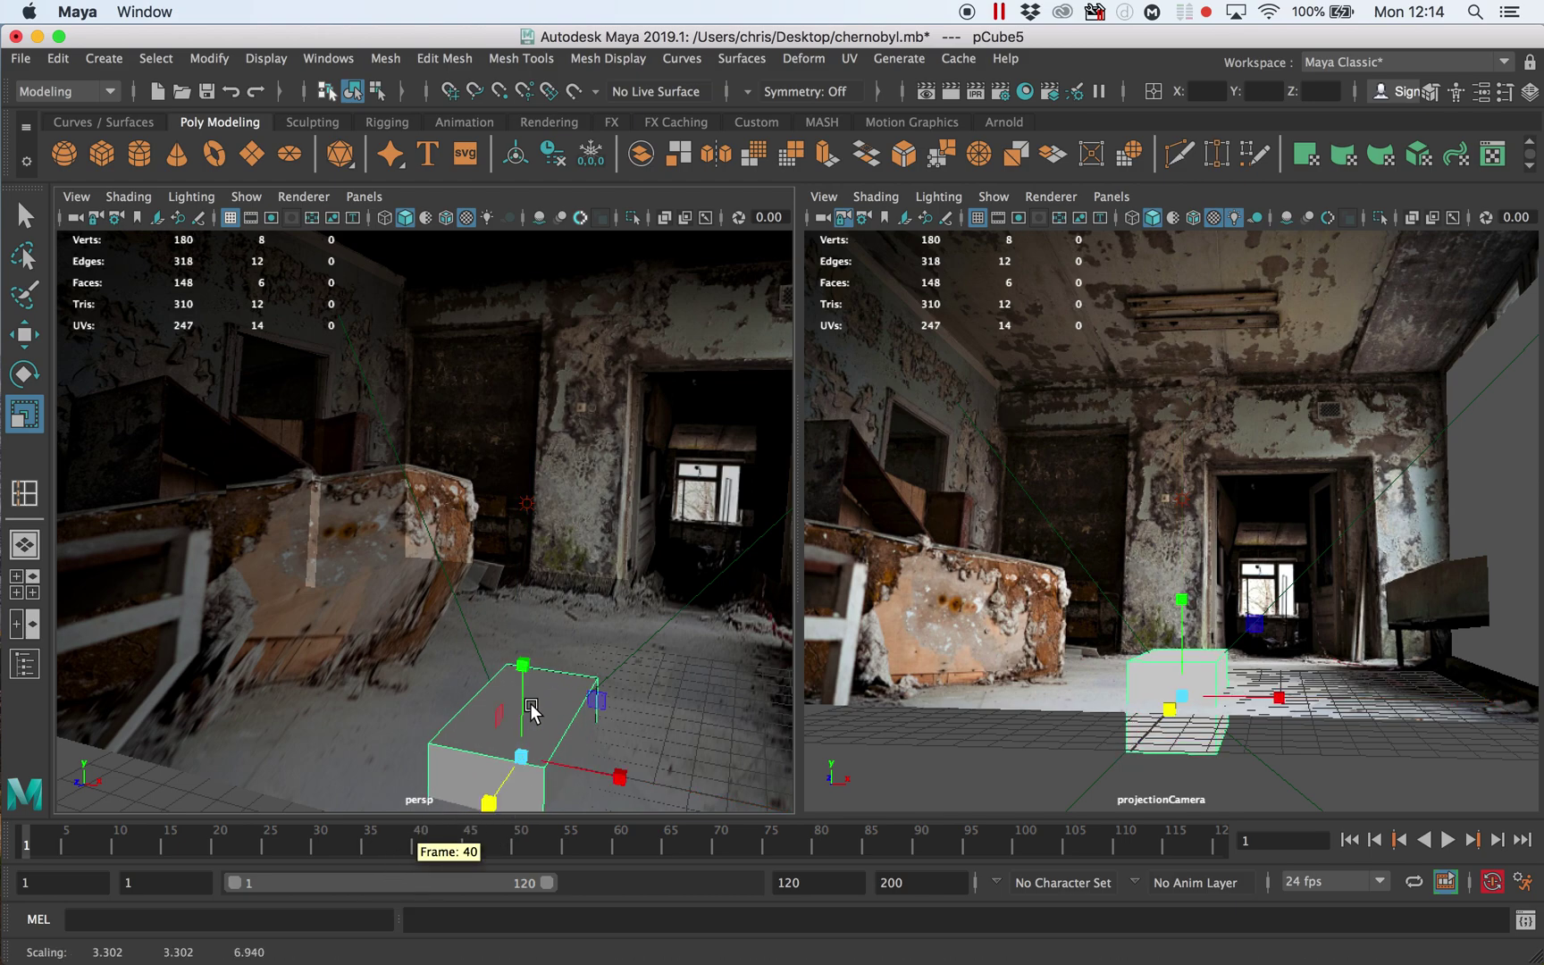
- Rotate the cube about its vertical axis and raise it beside the peeling counter, at about -5.567, 3.955, -2.788
alt+middle_drag(572, 722, 562, 559)
key(e)
drag(546, 616, 439, 569)
key(w)
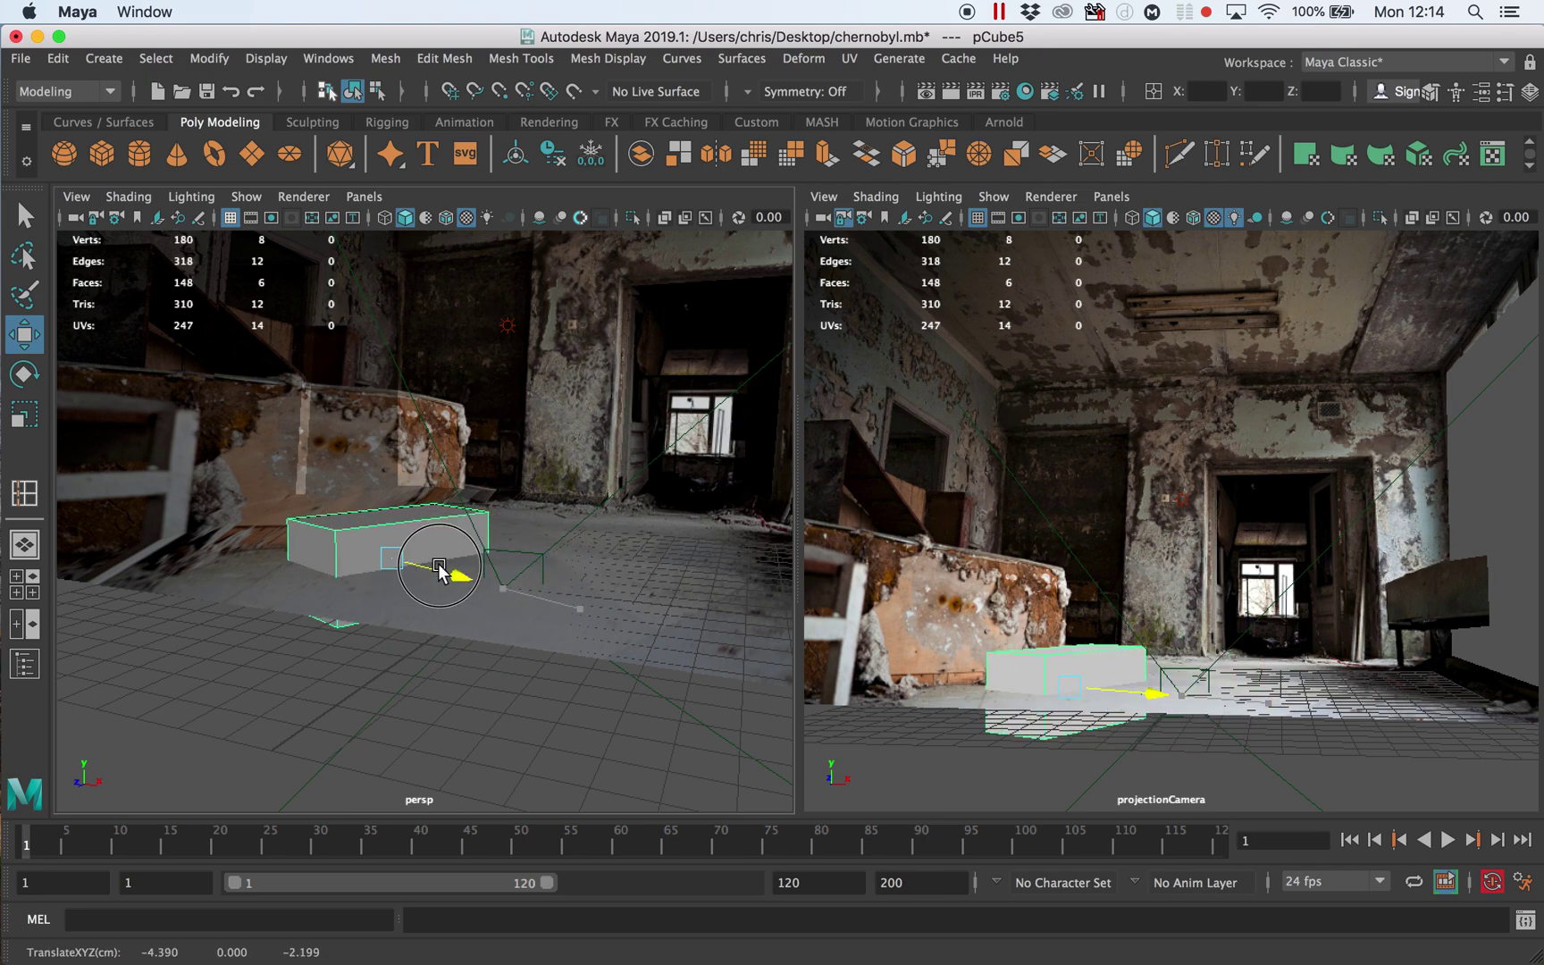
drag(406, 468, 409, 433)
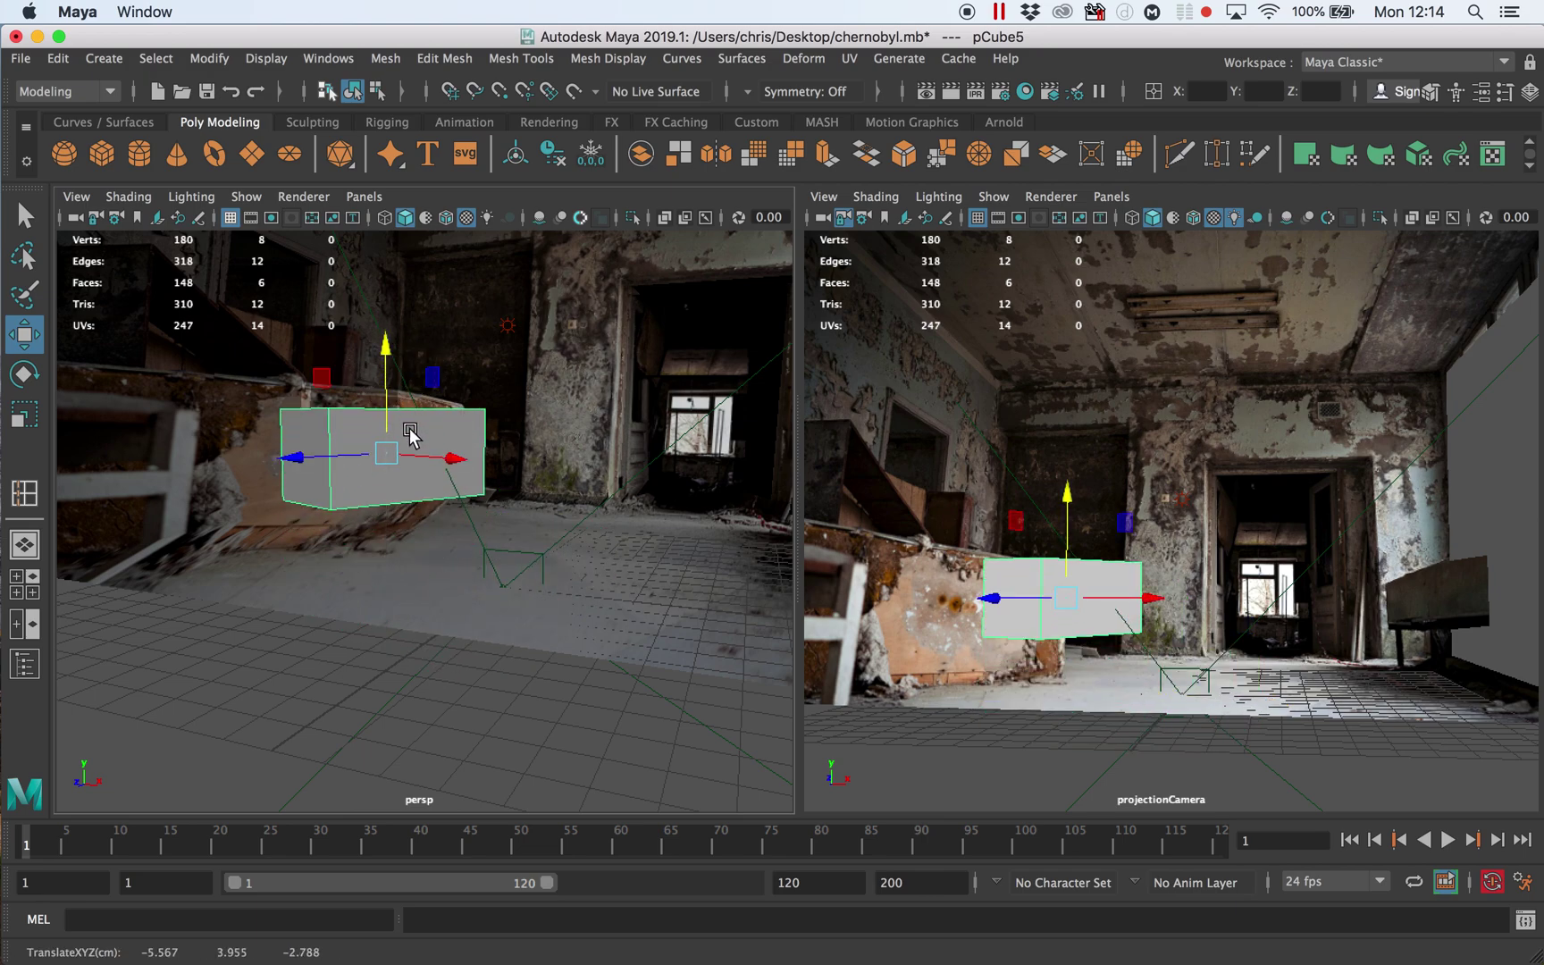
- Assign the existing lambert2 photo projection material to the cube
right_click(432, 433)
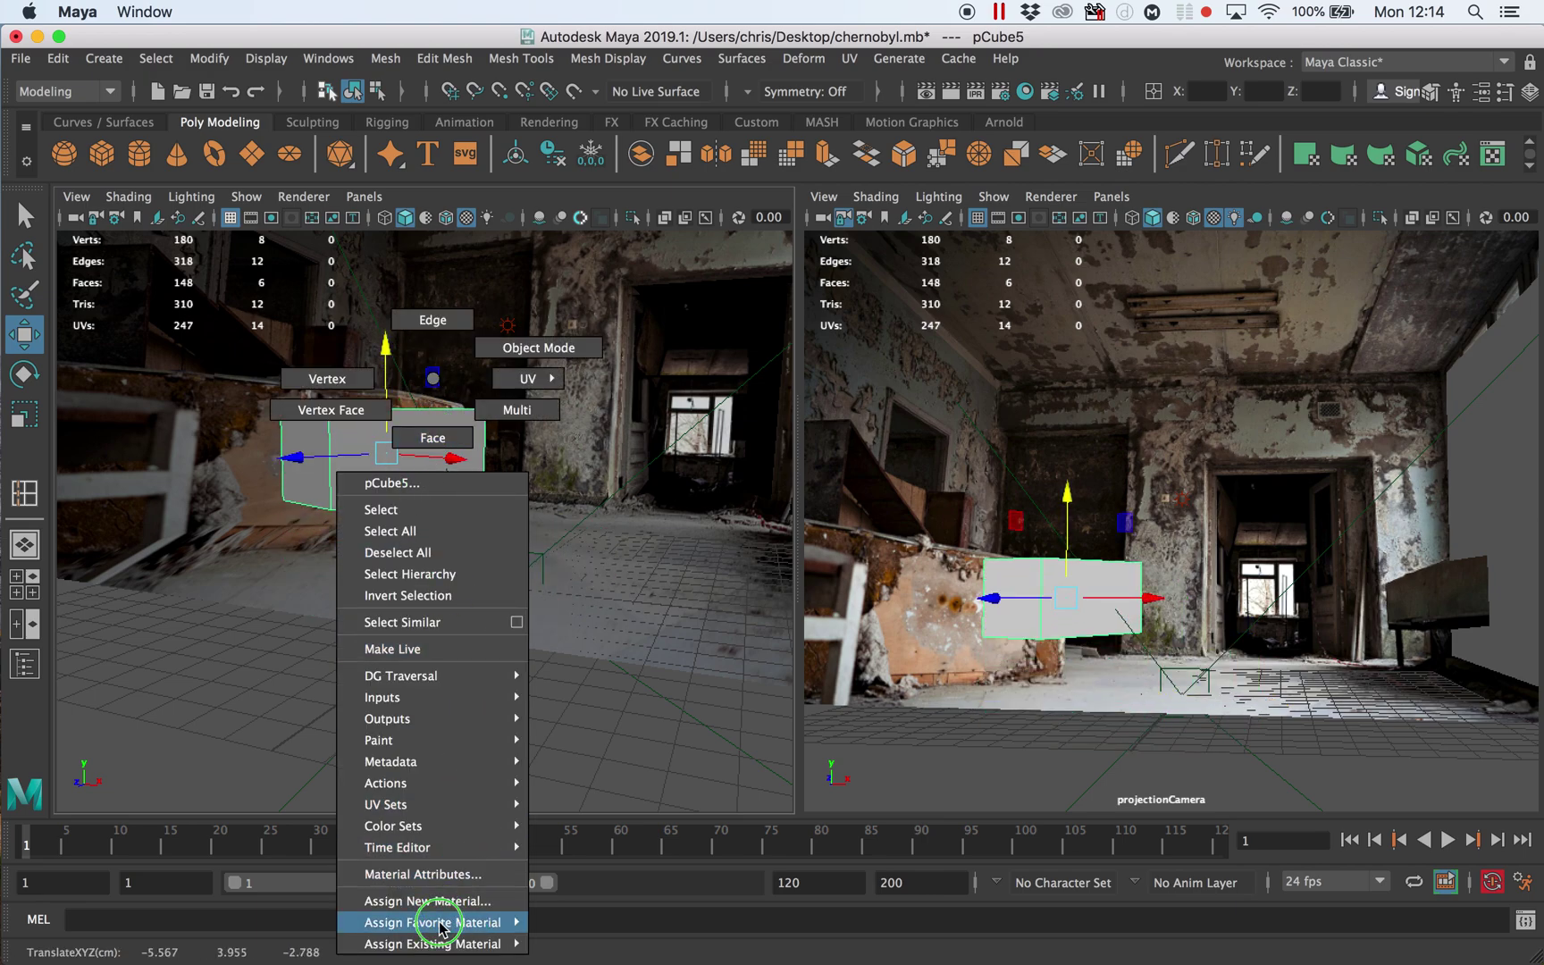
mouse_move(431, 944)
click(608, 917)
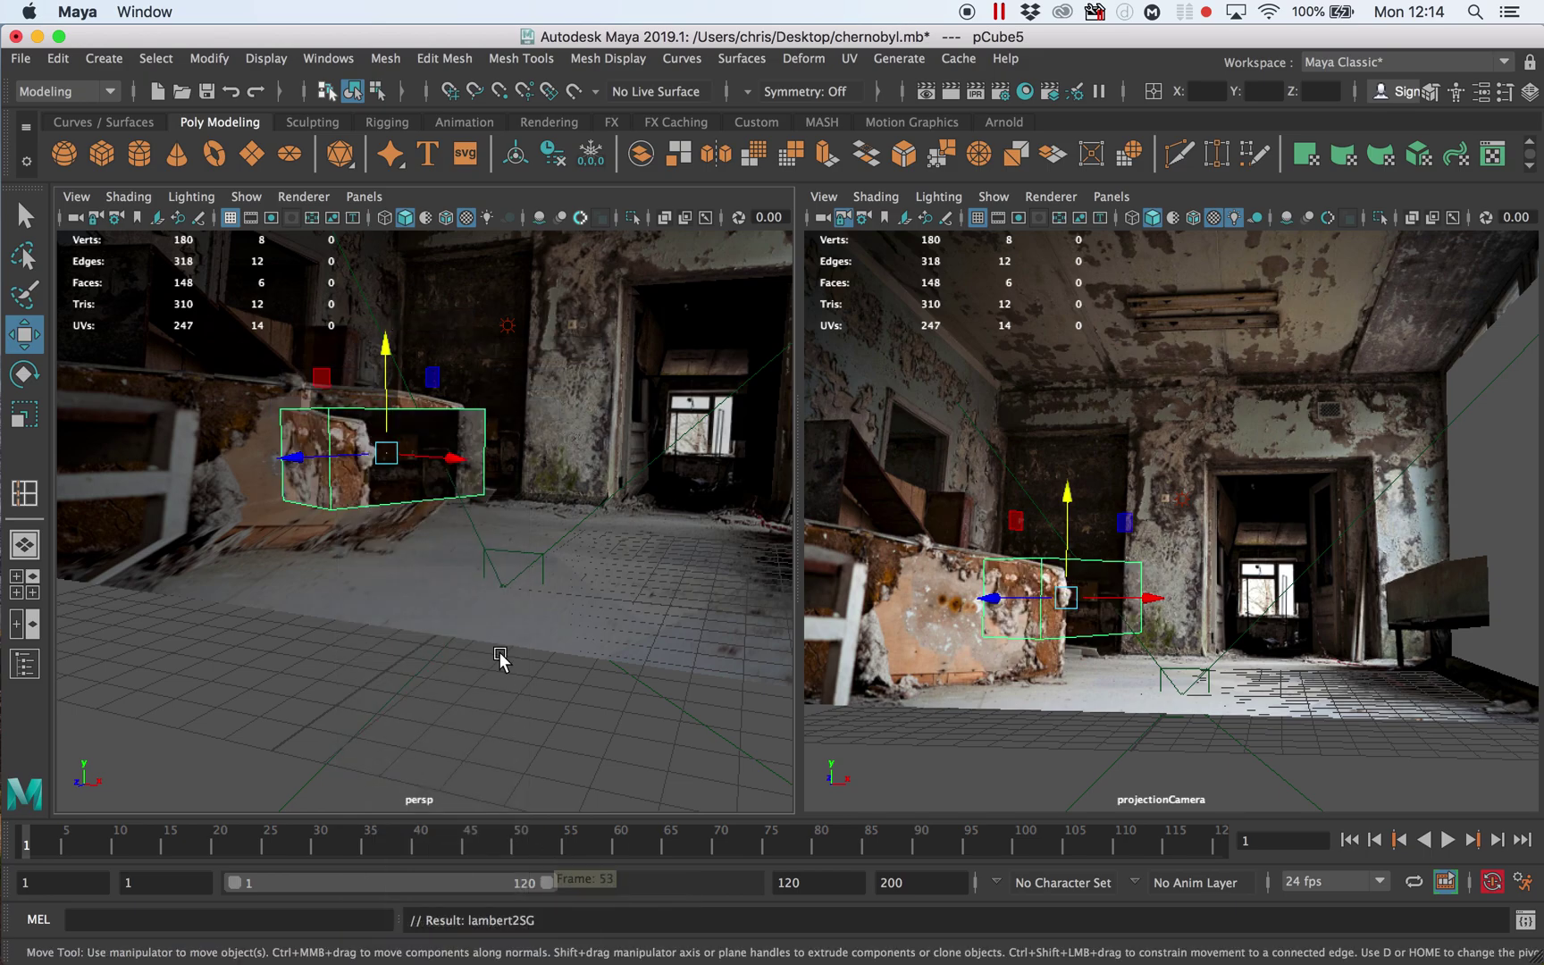
- Set the Move tool's axis orientation to World and position the cube over the counter's right end, at about -10.075, 3.717, -5.823
drag(393, 458, 306, 485)
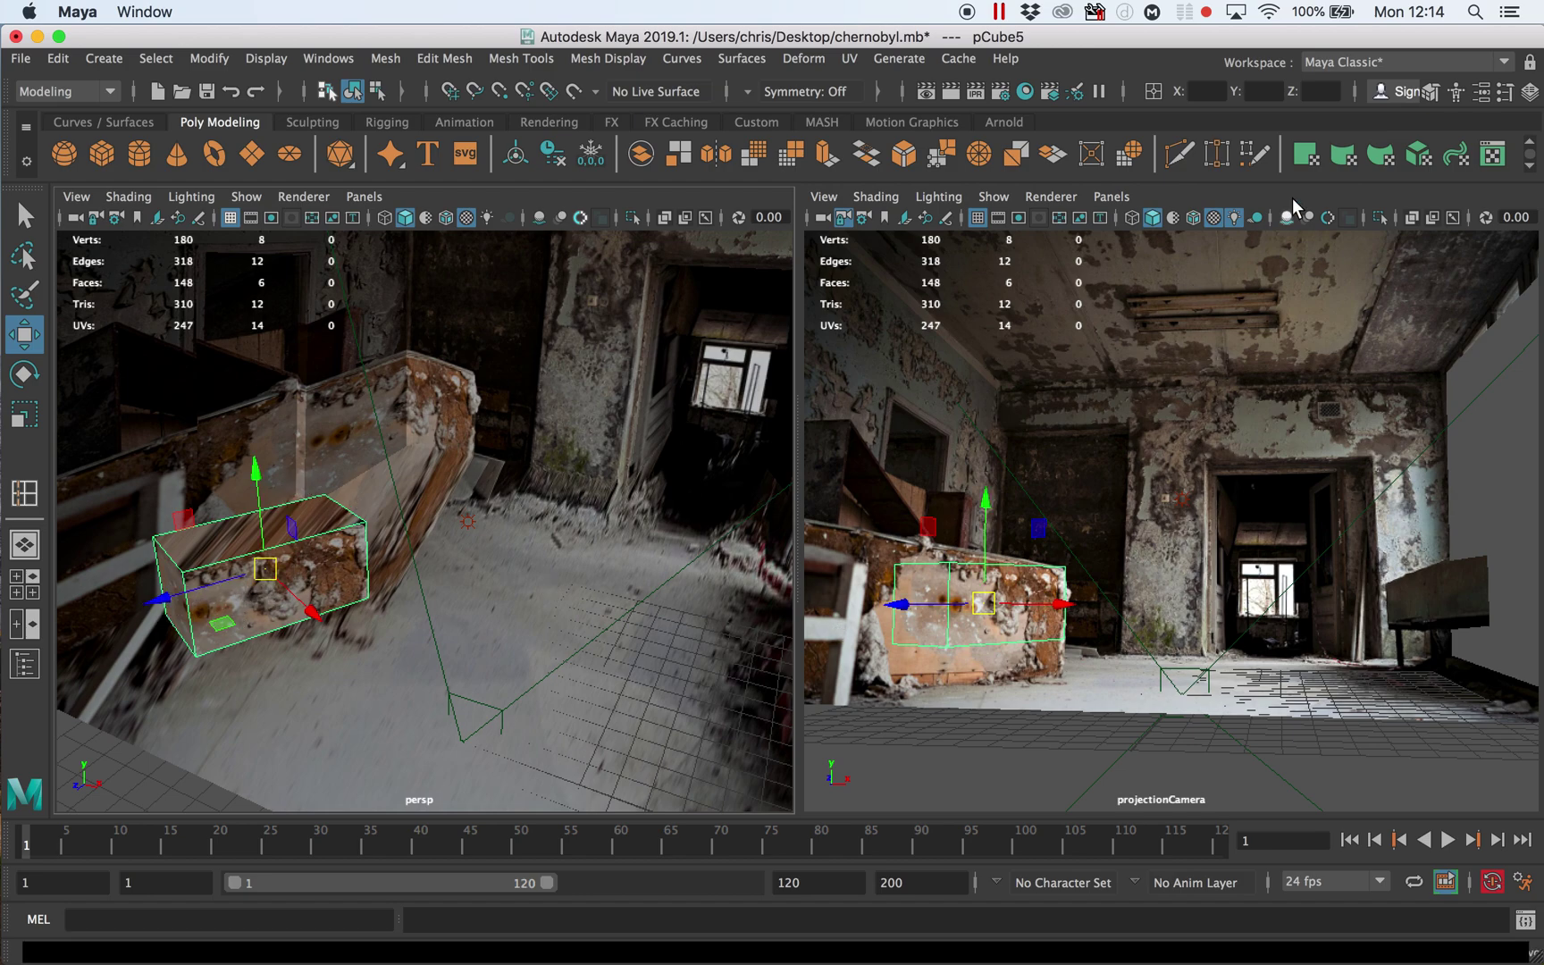
click(1507, 92)
click(1159, 179)
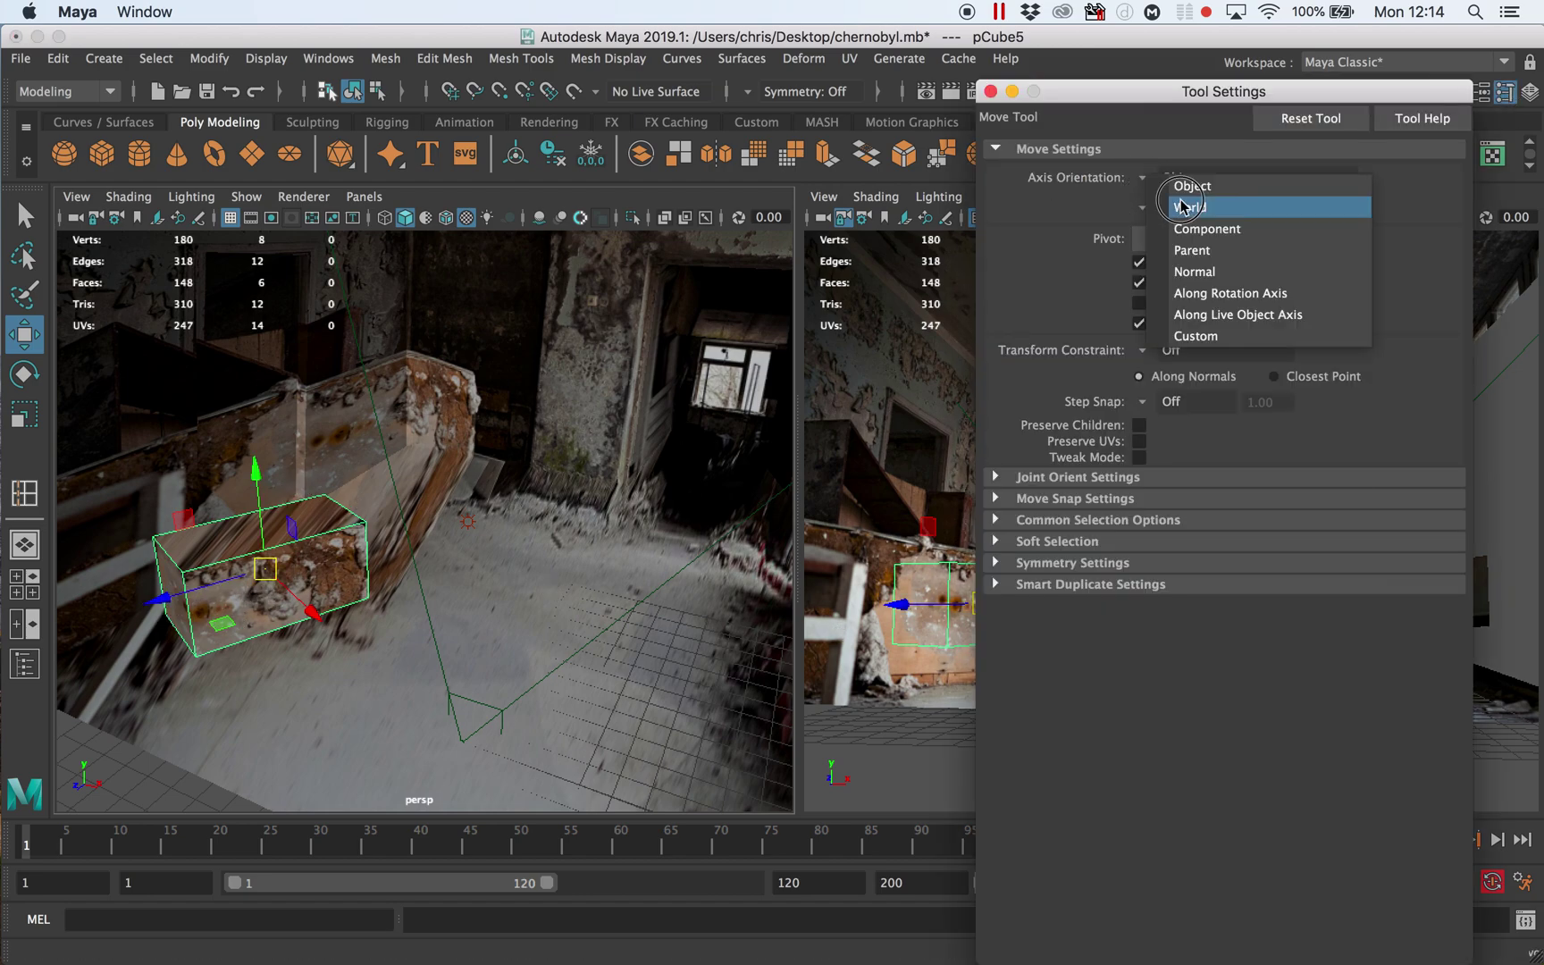
click(1179, 204)
drag(223, 612, 284, 556)
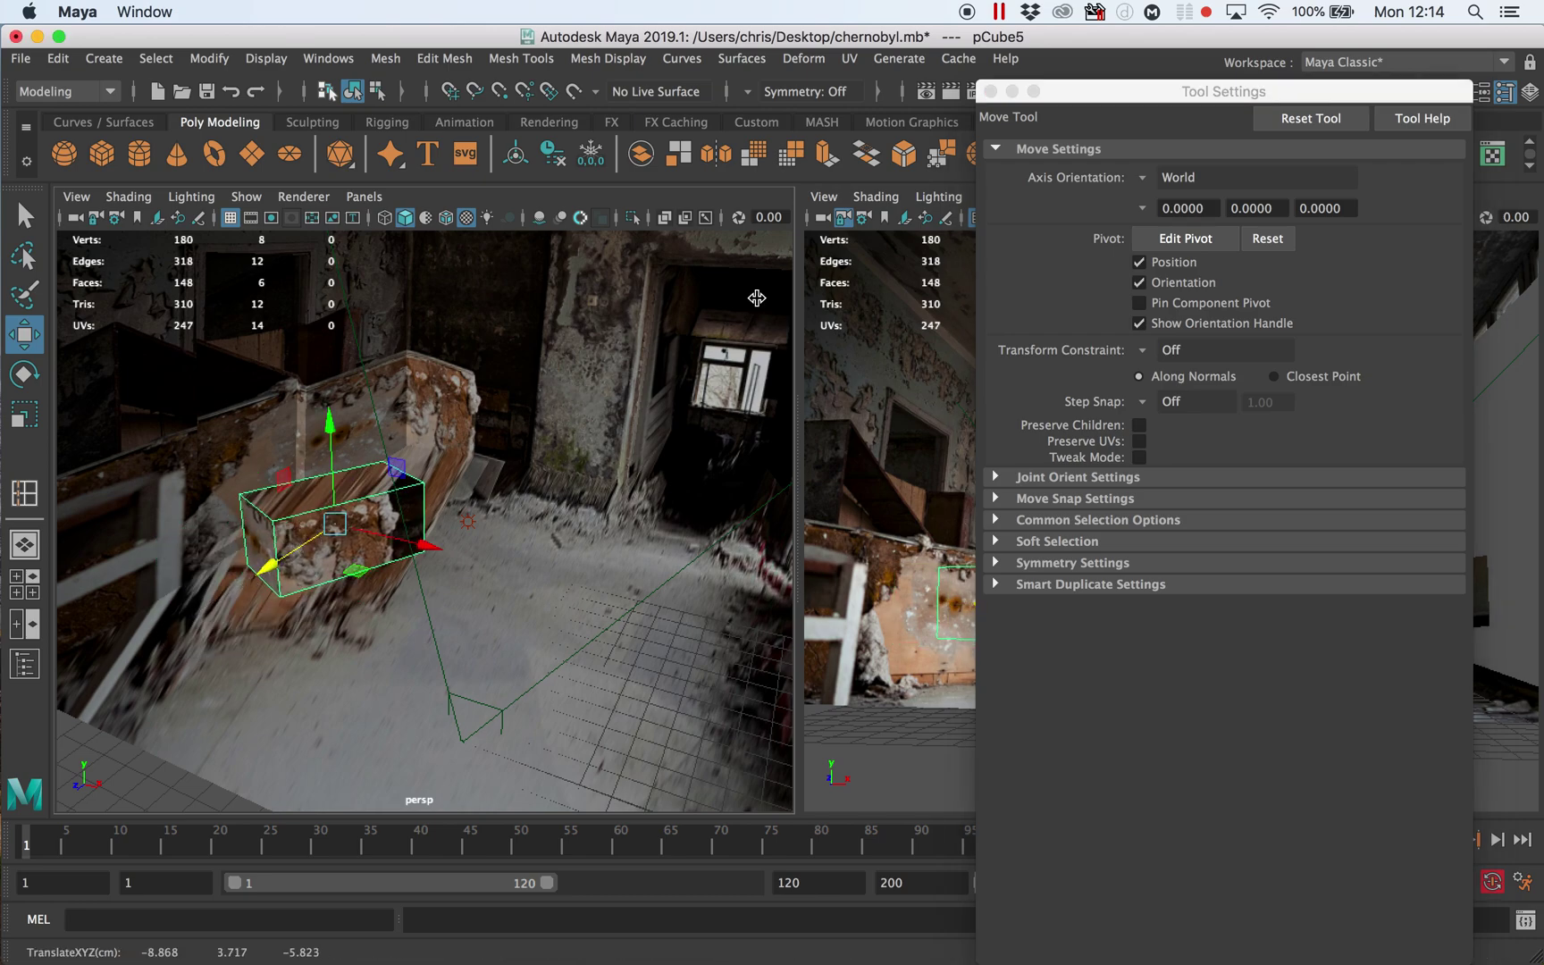
click(989, 91)
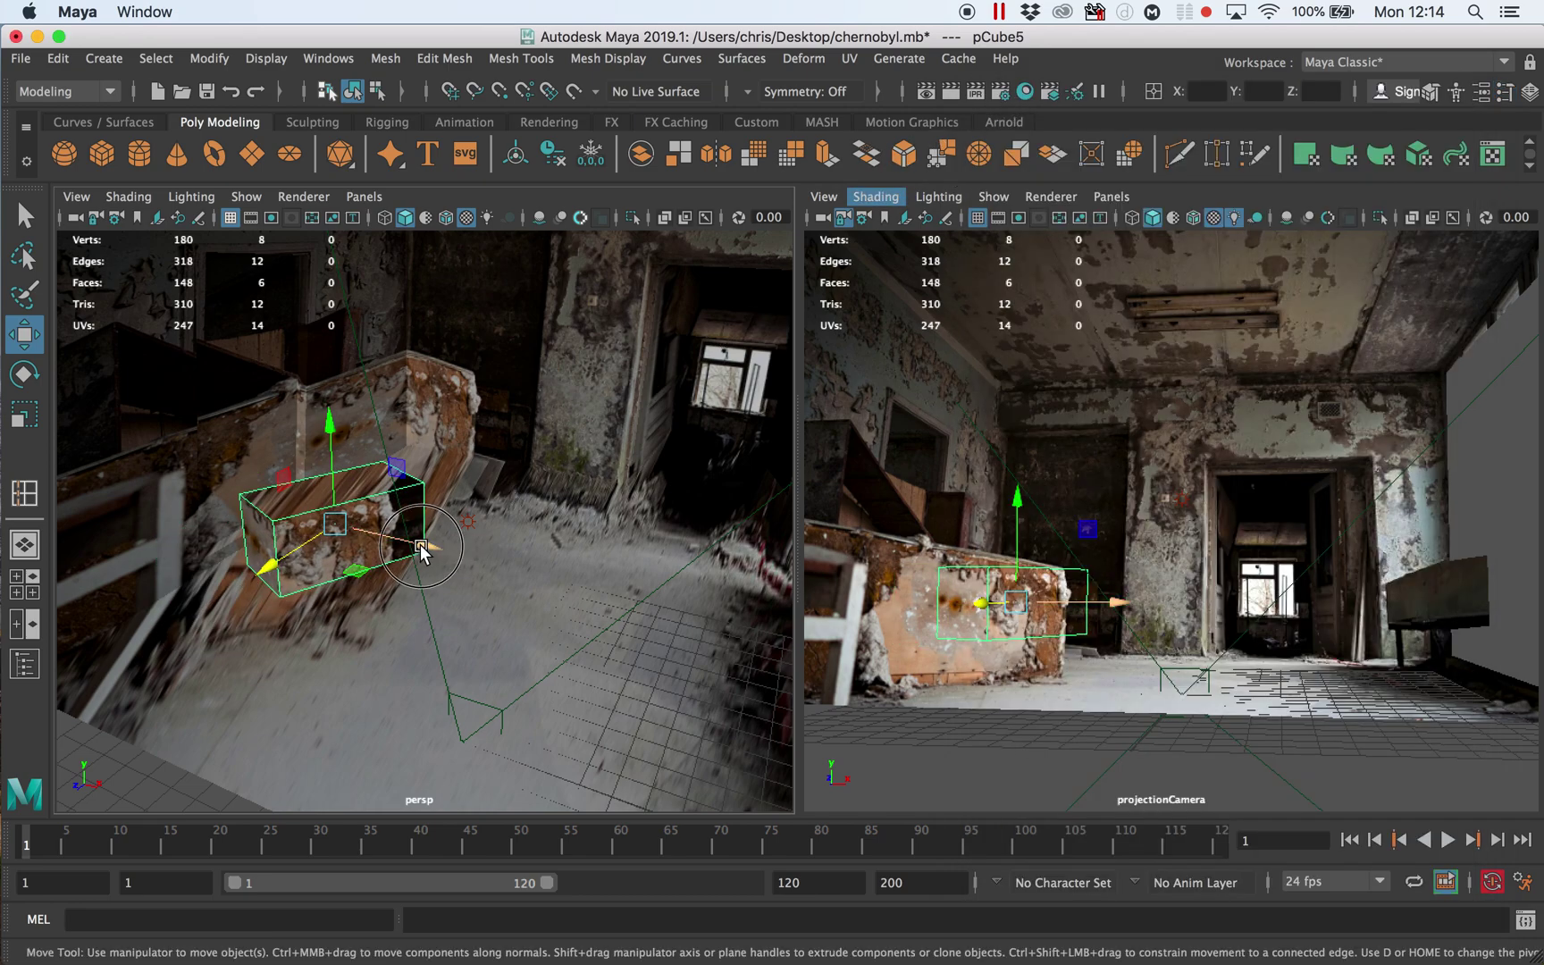
drag(421, 552, 401, 551)
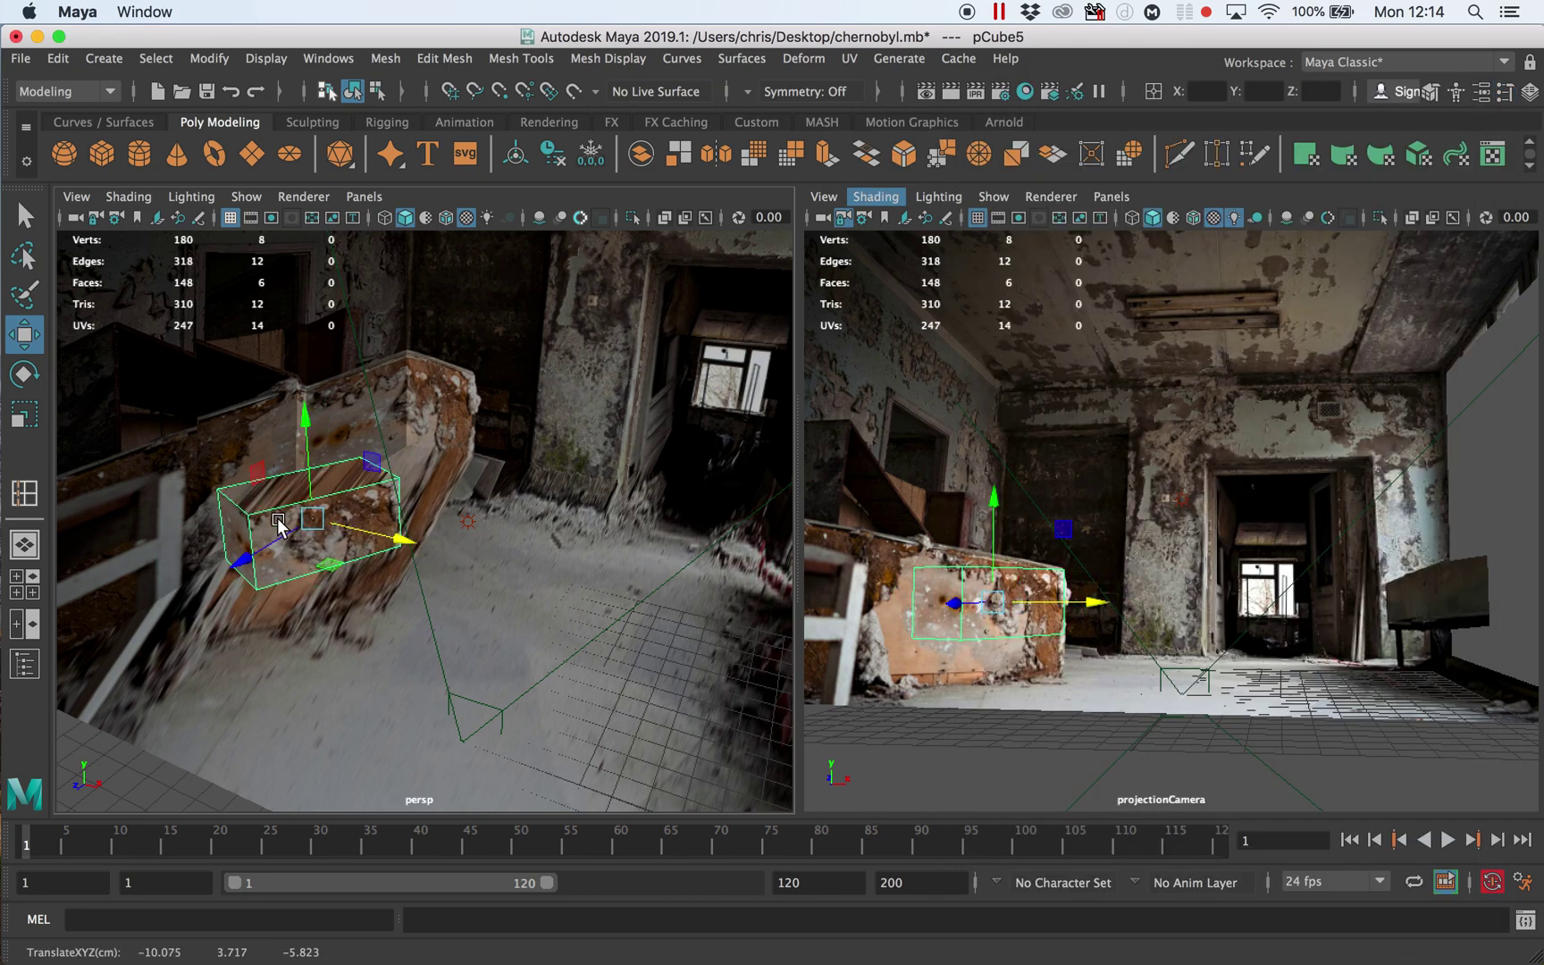
- Rotate and nudge the cube so its top edge follows the slanted top edge of the counter in the projection camera view
alt+drag(278, 525, 376, 496)
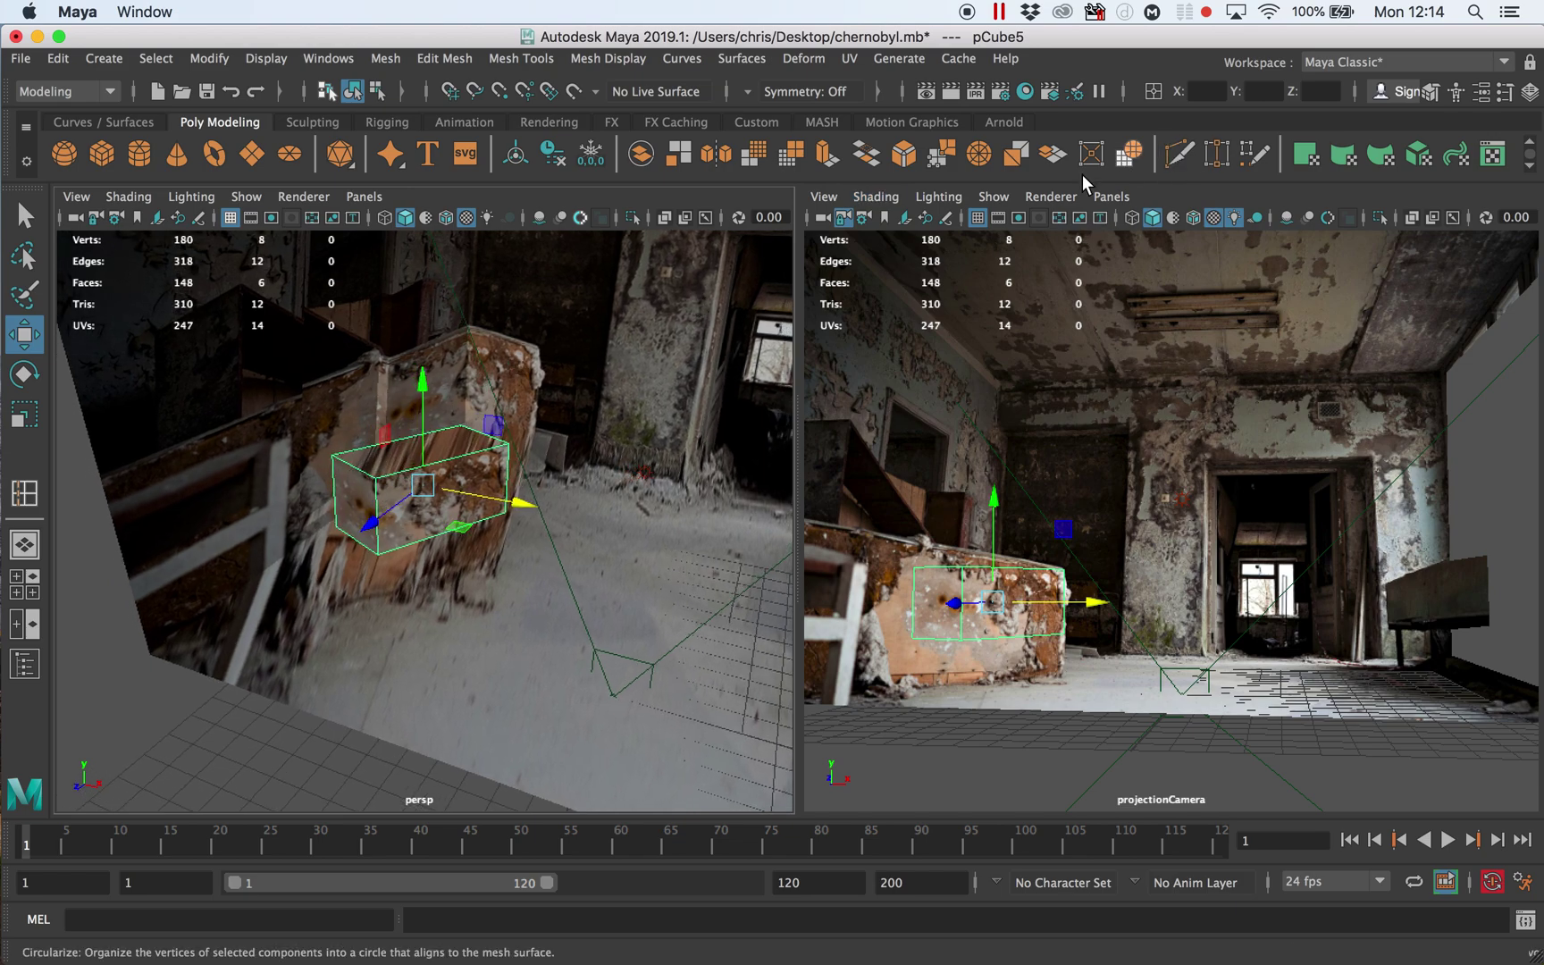
key(e)
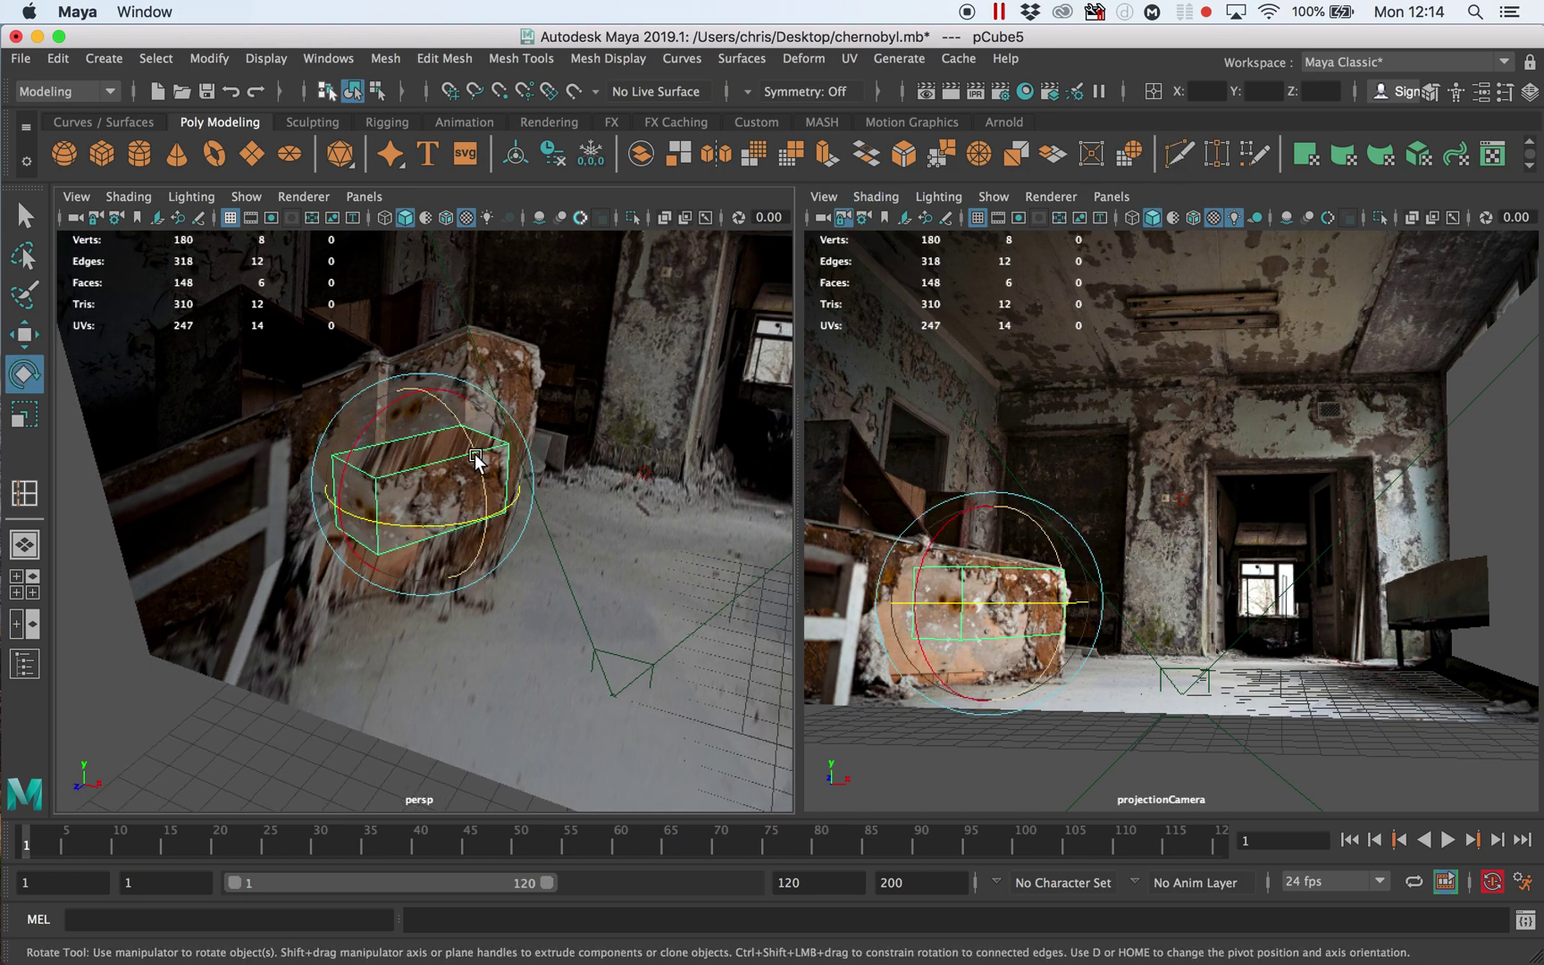
drag(476, 457, 480, 494)
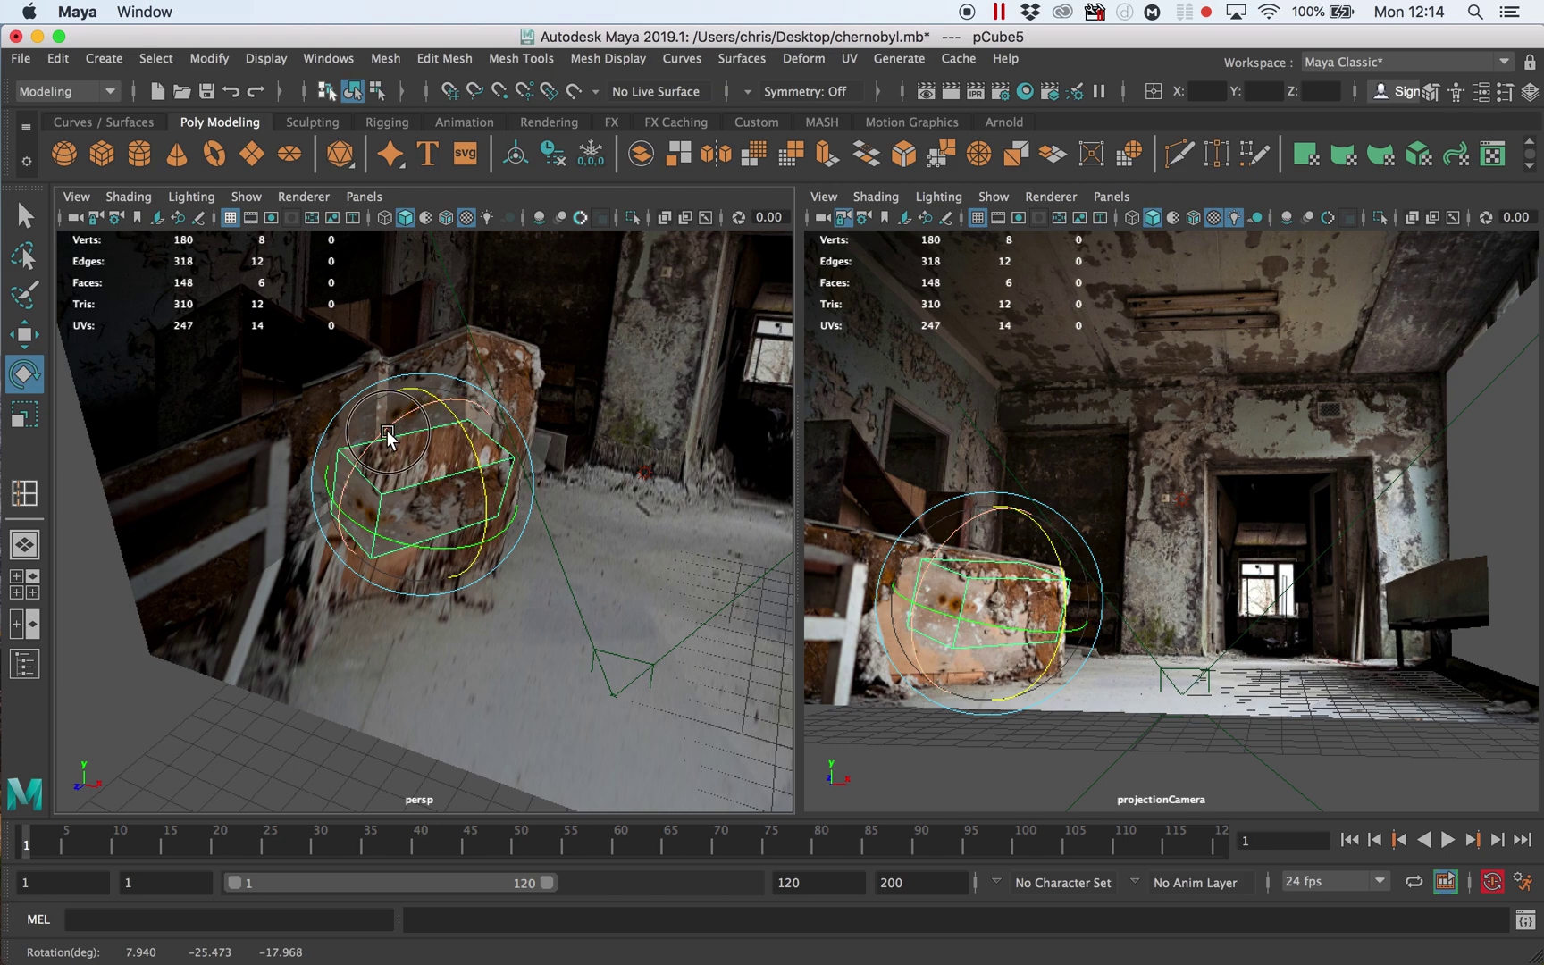
mouse_move(387, 436)
mouse_down()
mouse_move(470, 442)
mouse_move(423, 469)
mouse_move(372, 428)
mouse_up()
key(w)
key(e)
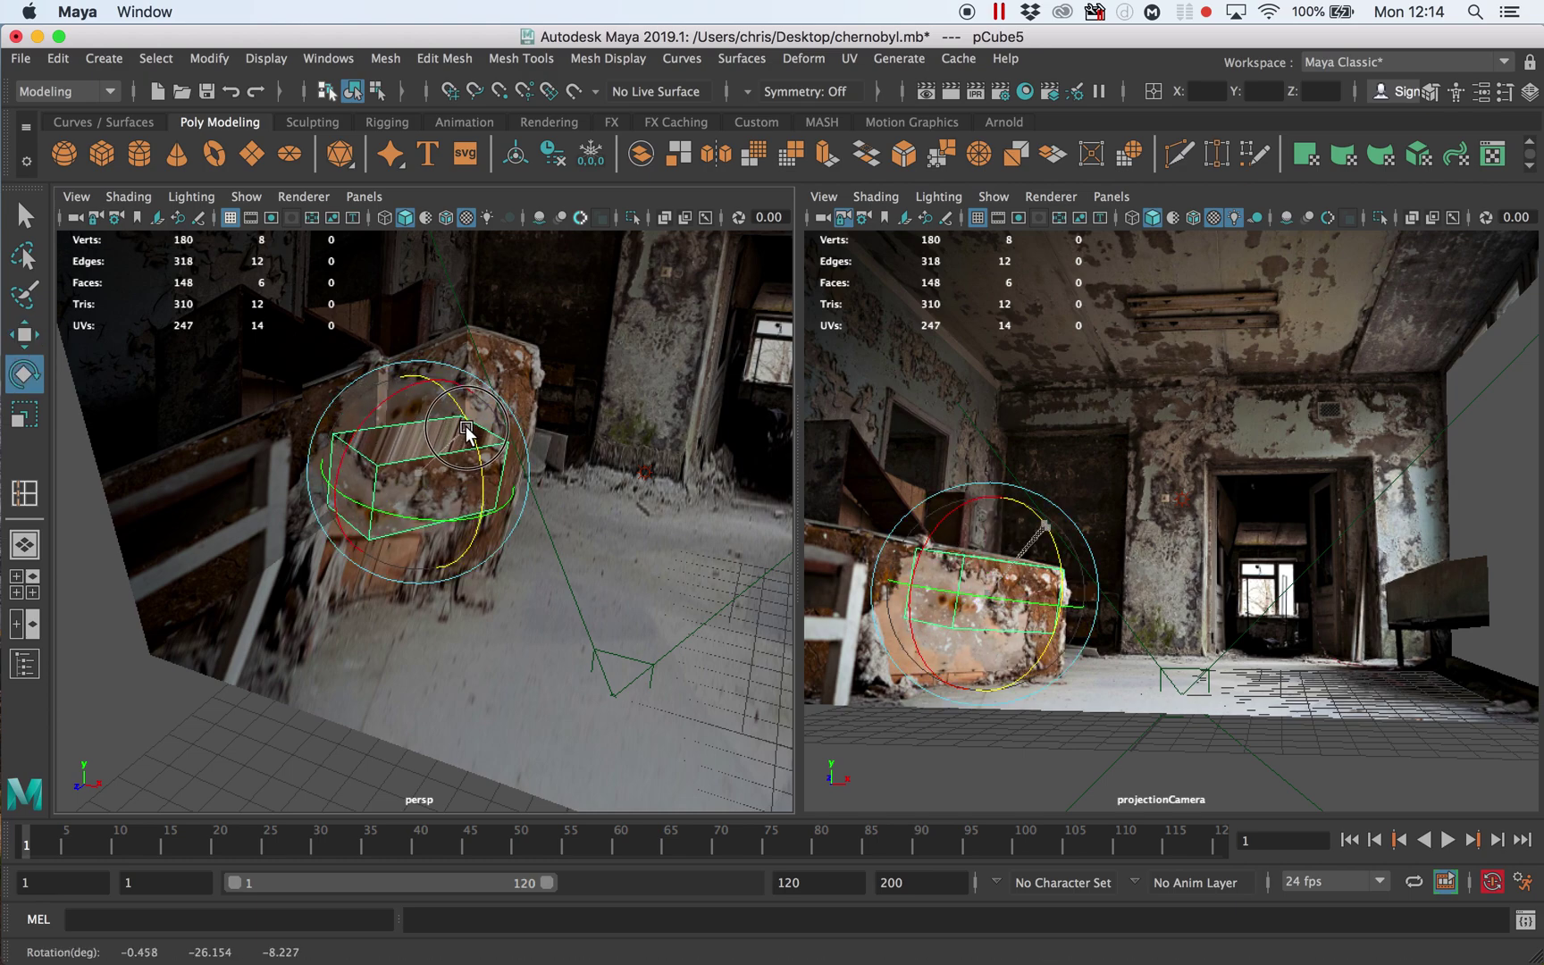
drag(465, 434, 420, 464)
key(w)
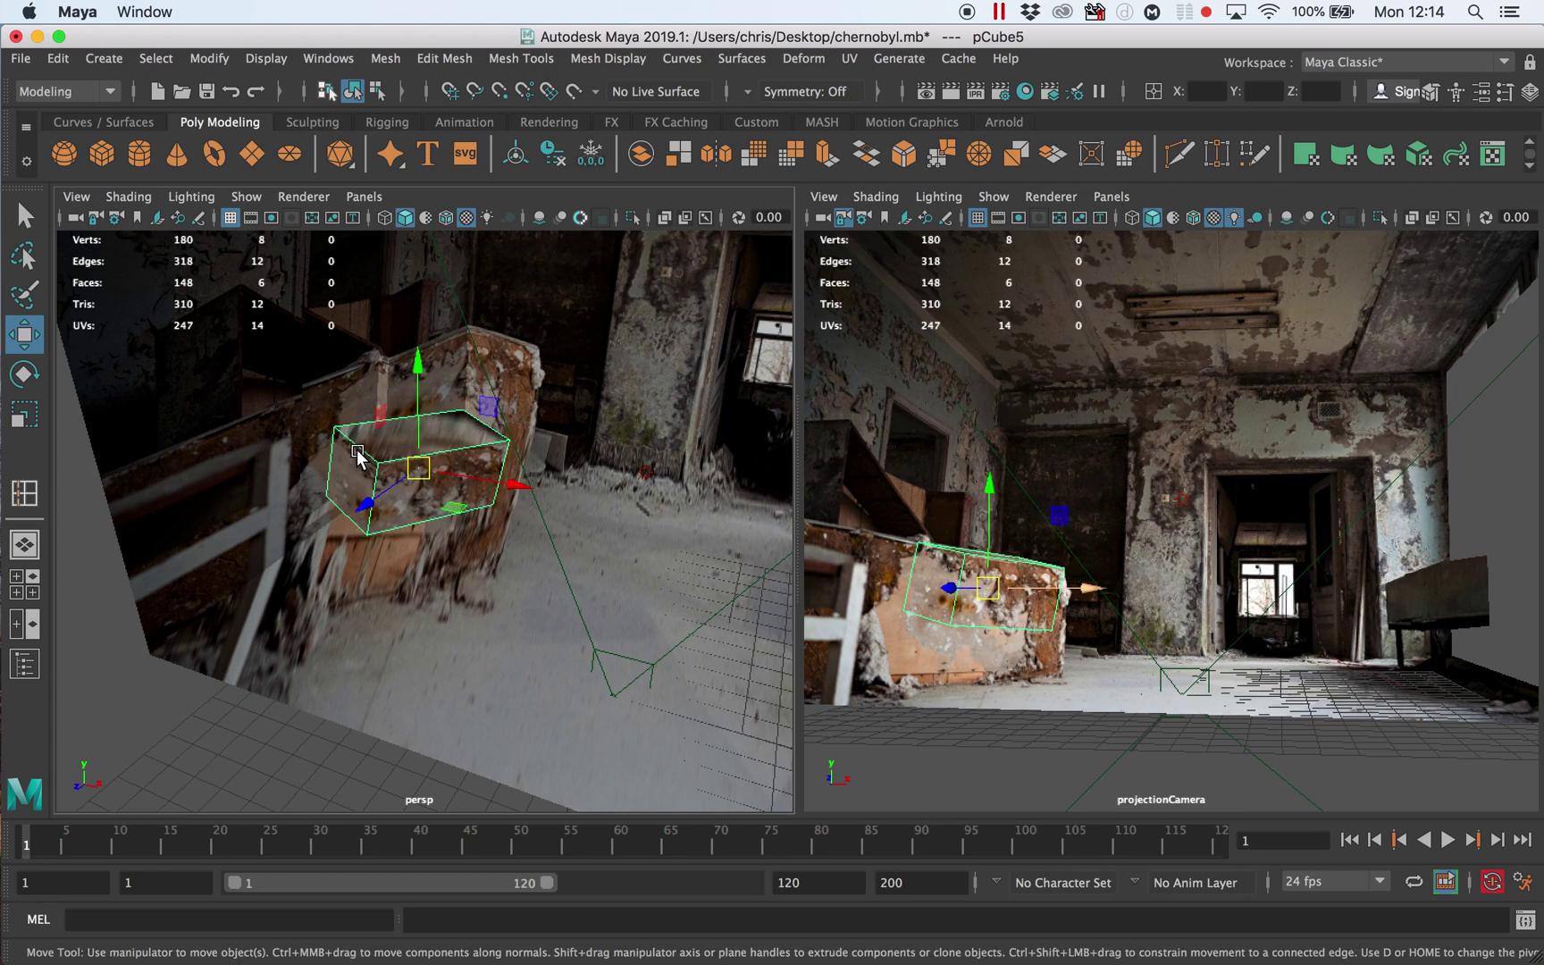
- Set the Move tool's axis orientation to Object and pull the cube's left end face outward along the full length of the counter
right_click(356, 456)
click(354, 478)
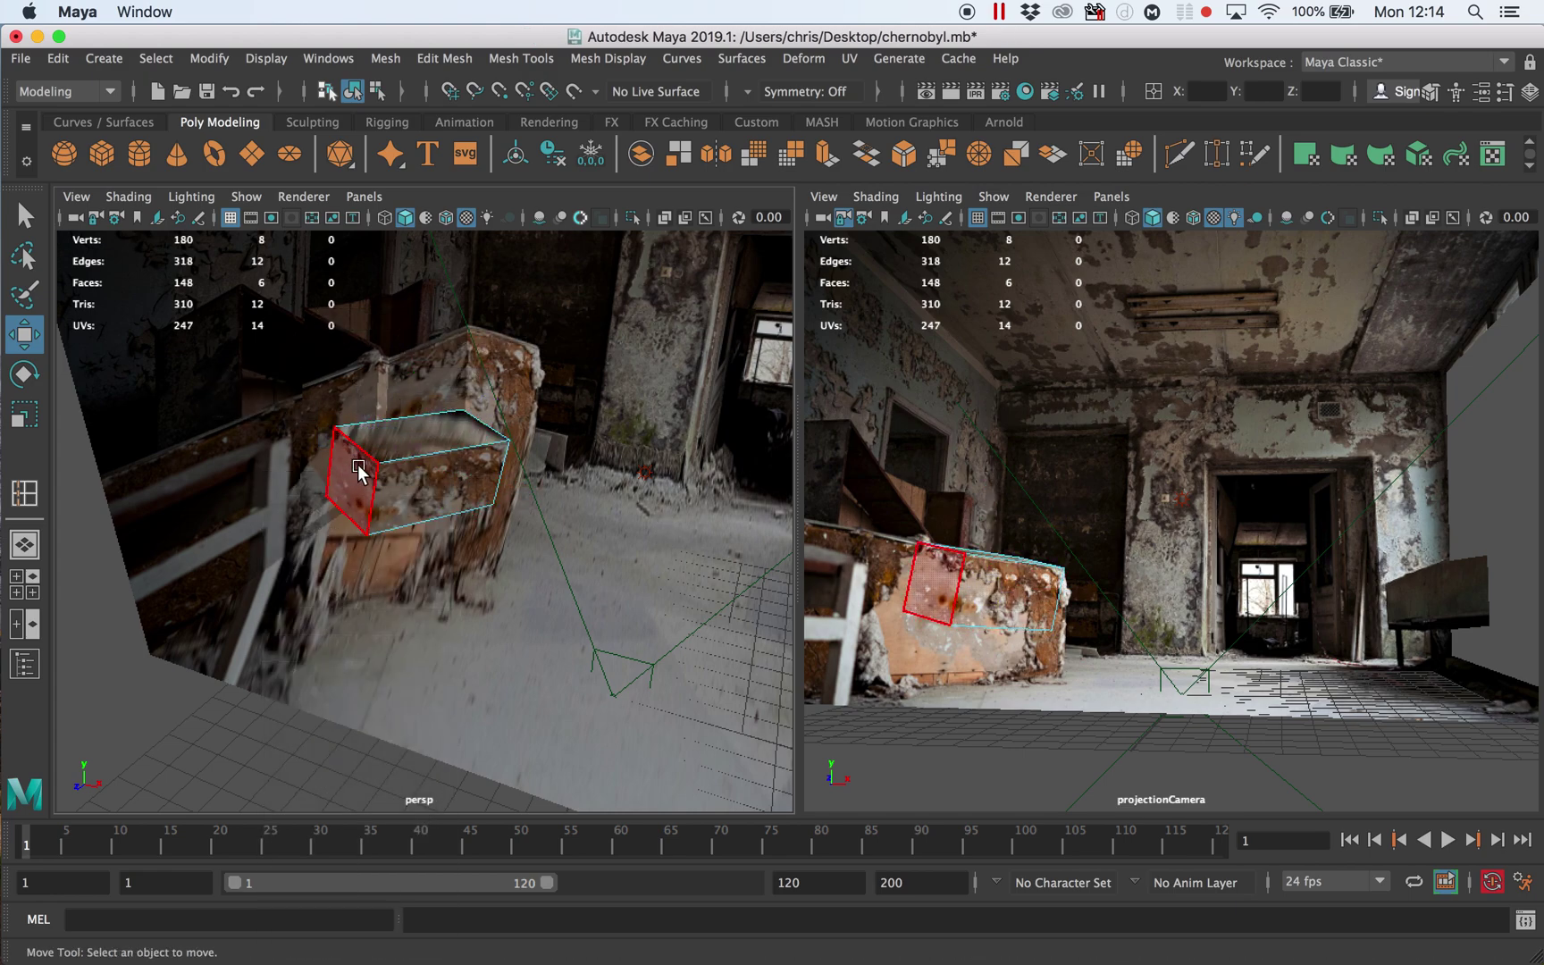
click(358, 471)
click(1508, 92)
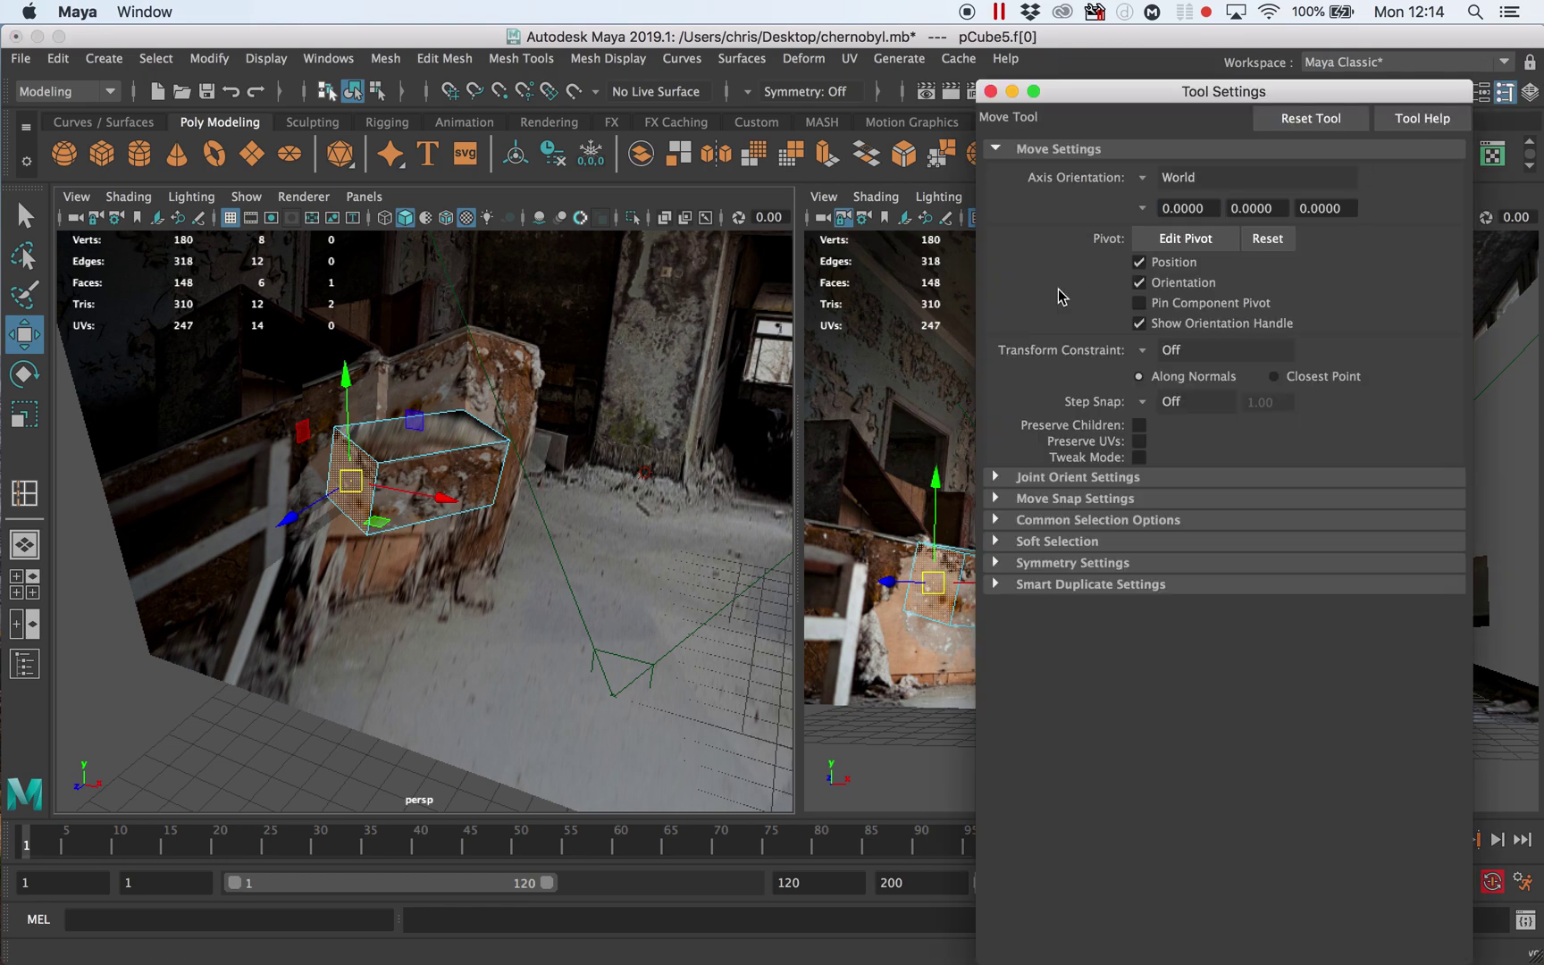
click(1143, 178)
click(1181, 184)
click(990, 91)
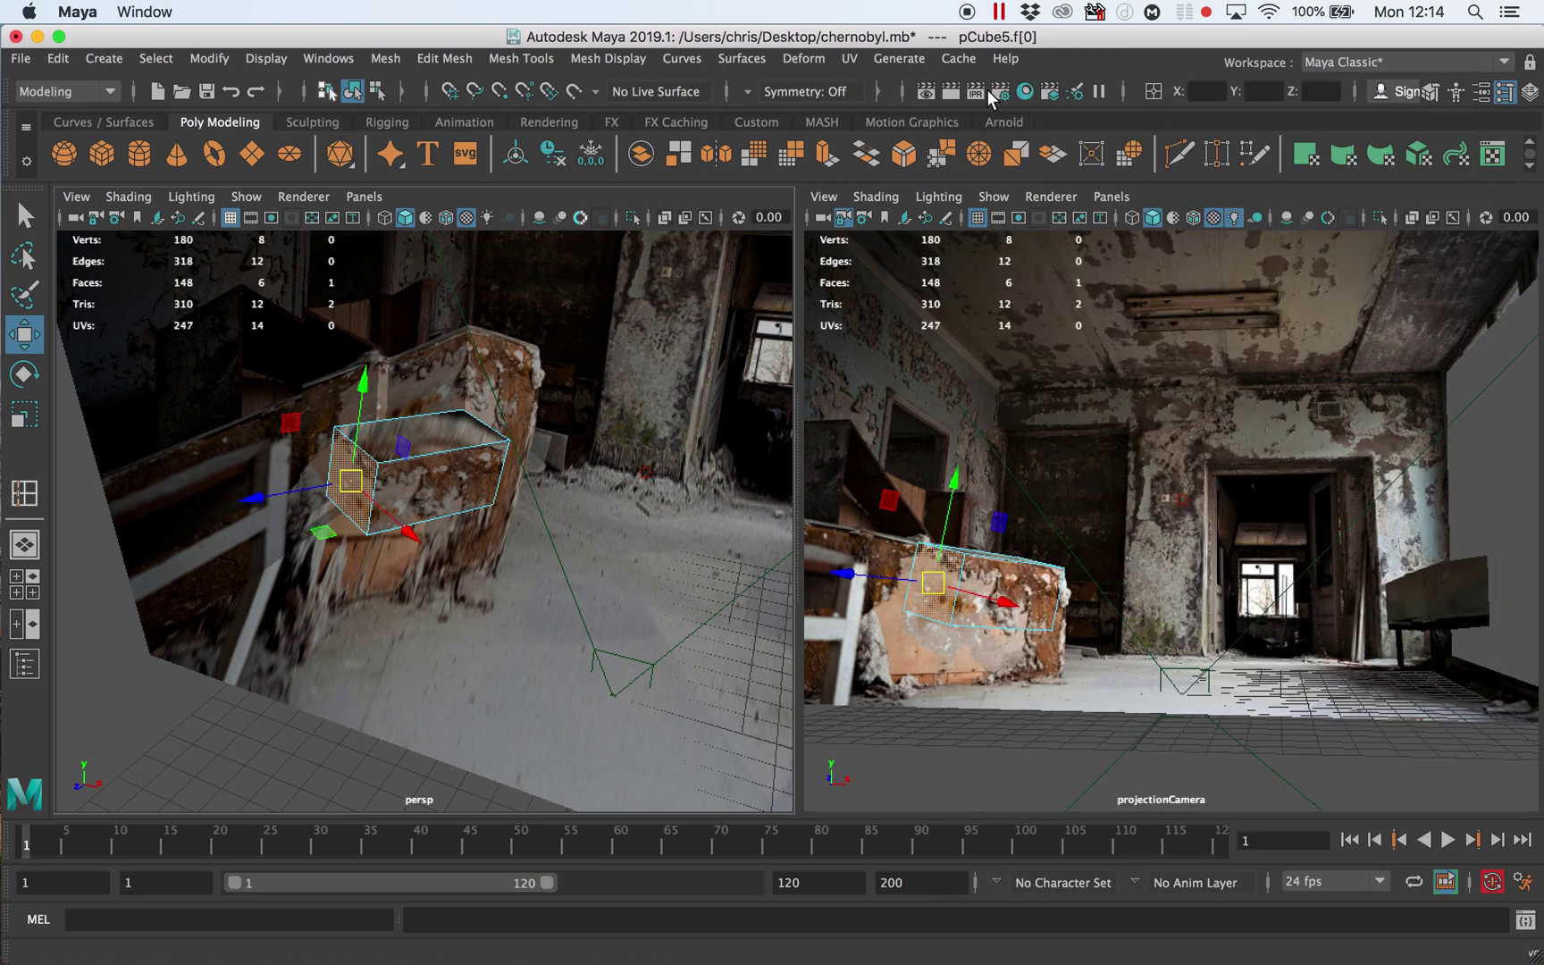
drag(267, 502, 9, 534)
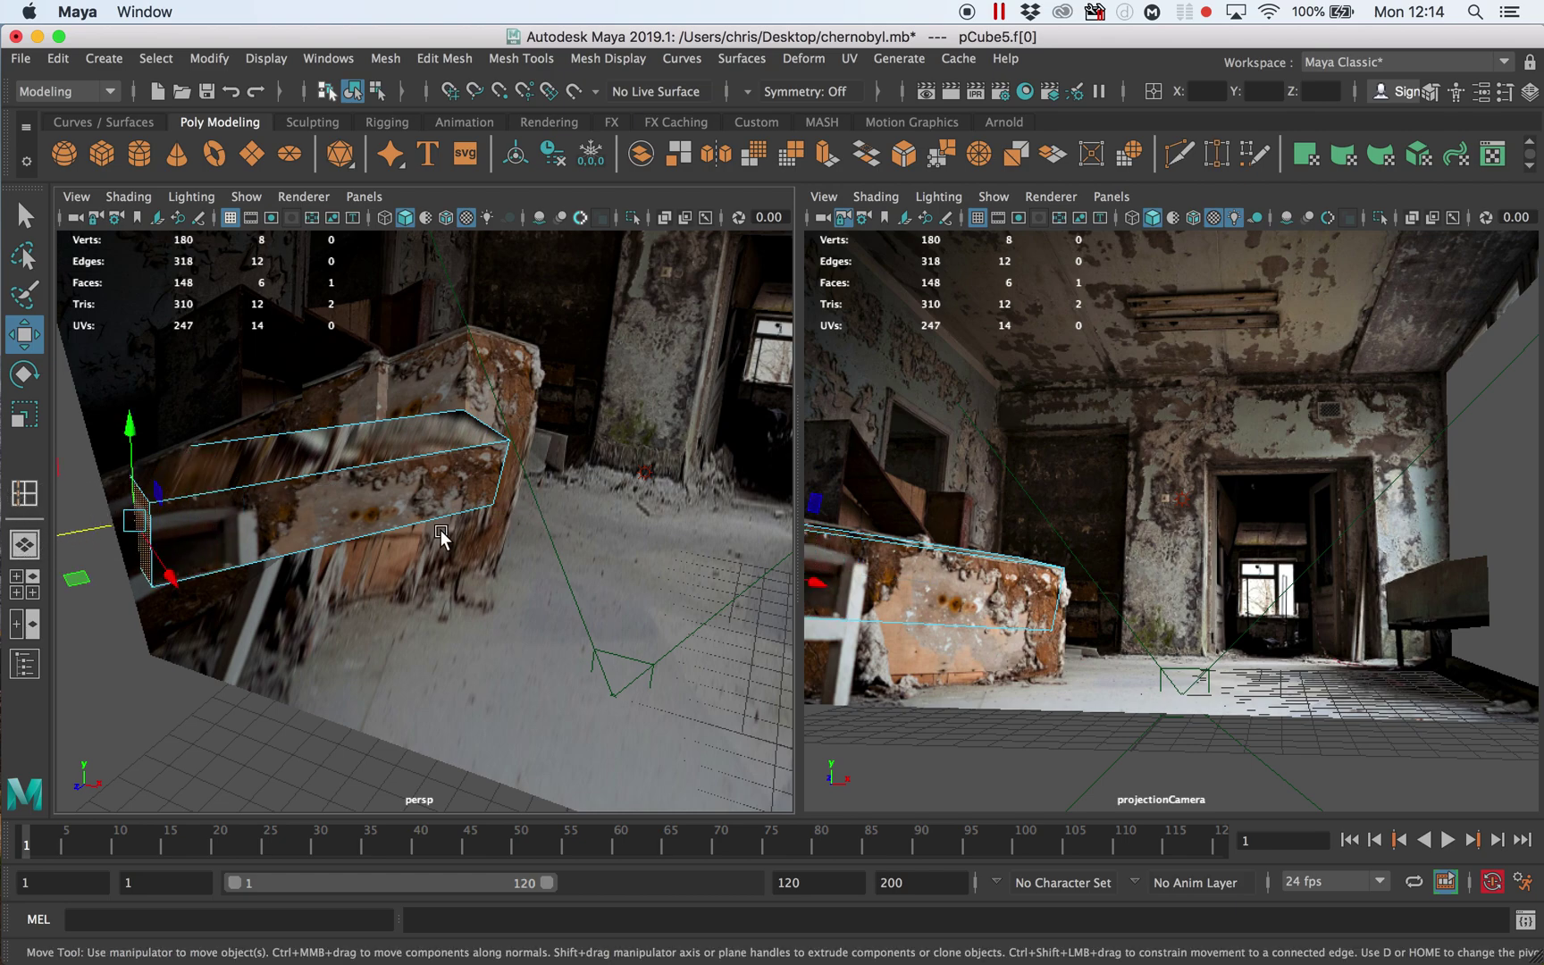
- Set the Move tool's axis orientation to World and lower the box's four bottom vertices to a height of about 1.280
right_drag(460, 512, 562, 347)
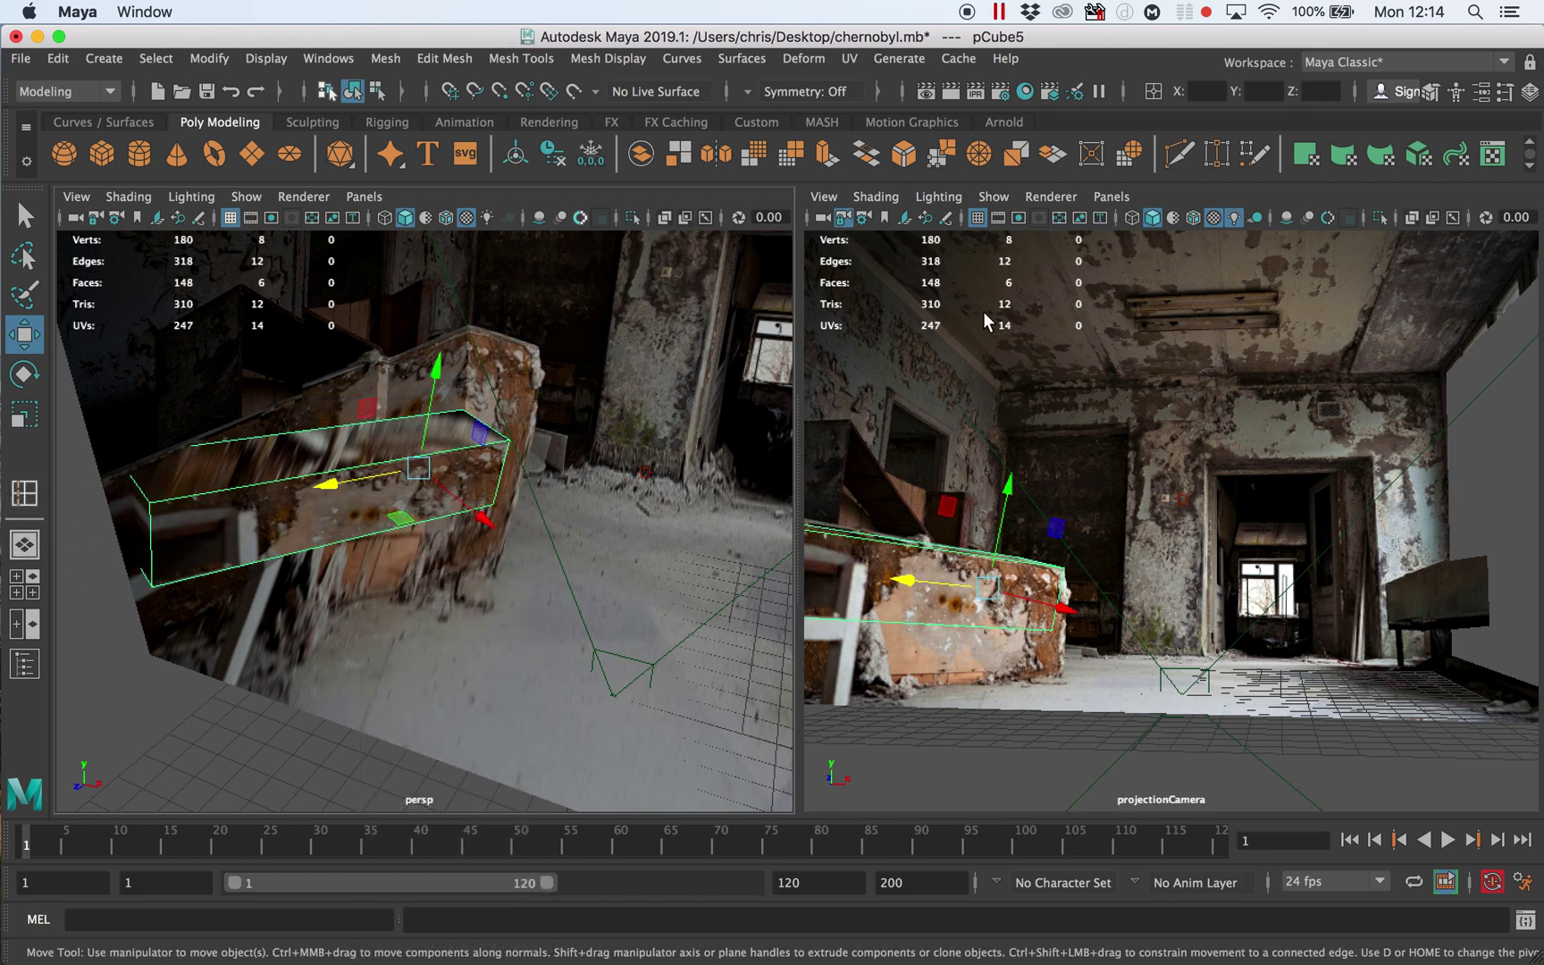
click(1507, 91)
click(1143, 177)
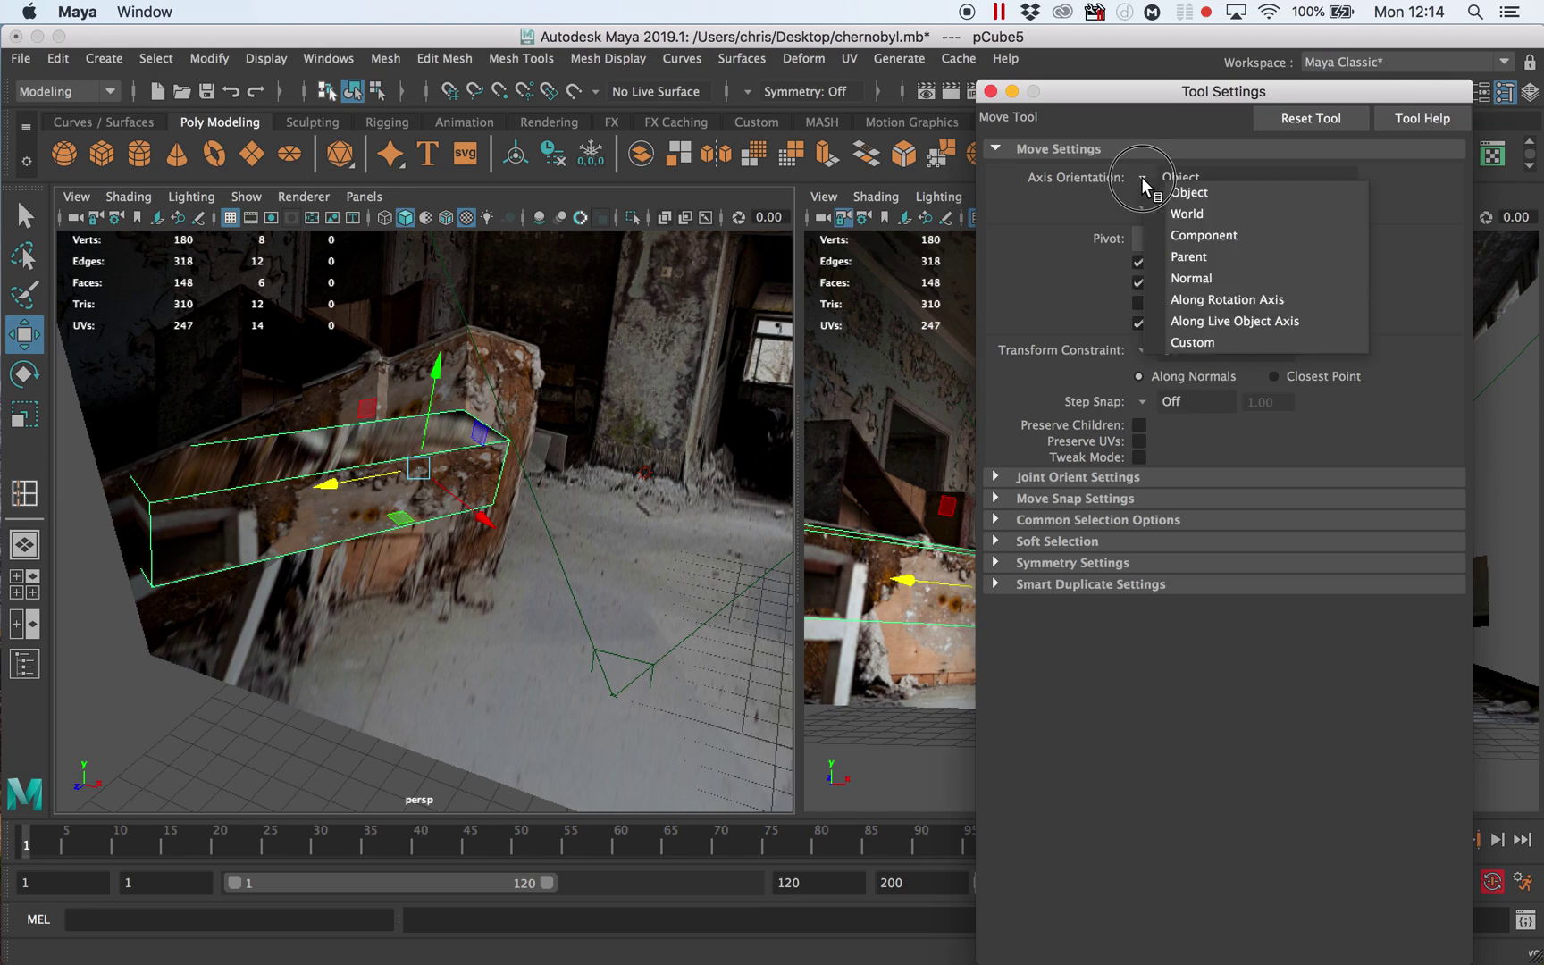
click(1187, 214)
right_drag(498, 378, 404, 318)
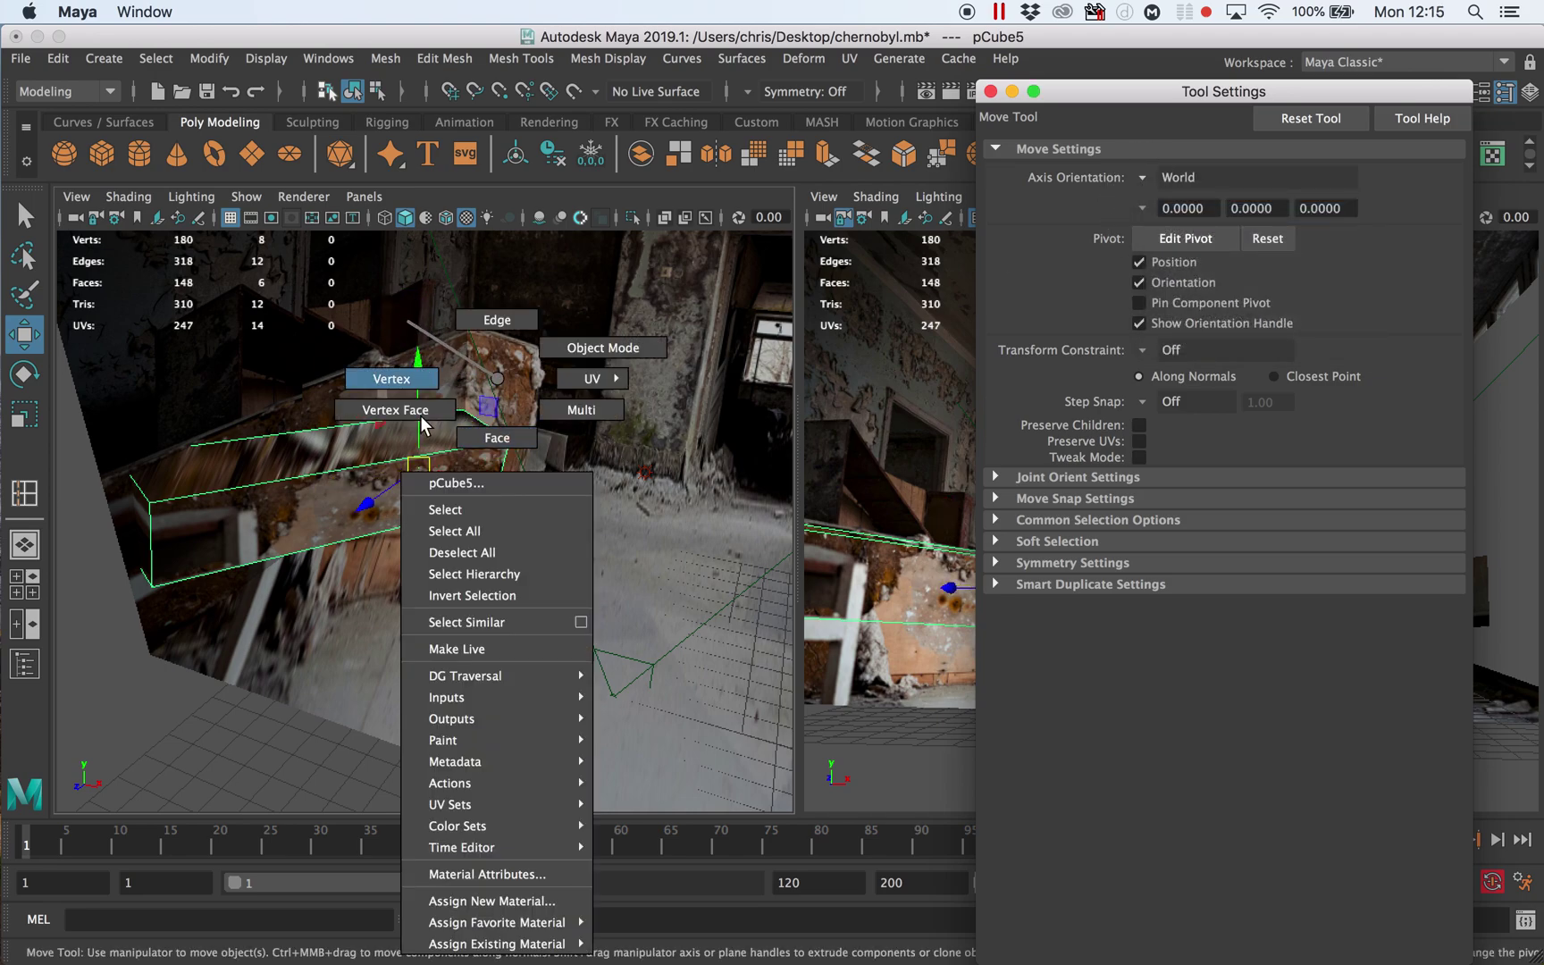
alt+drag(413, 503, 451, 465)
drag(257, 360, 406, 443)
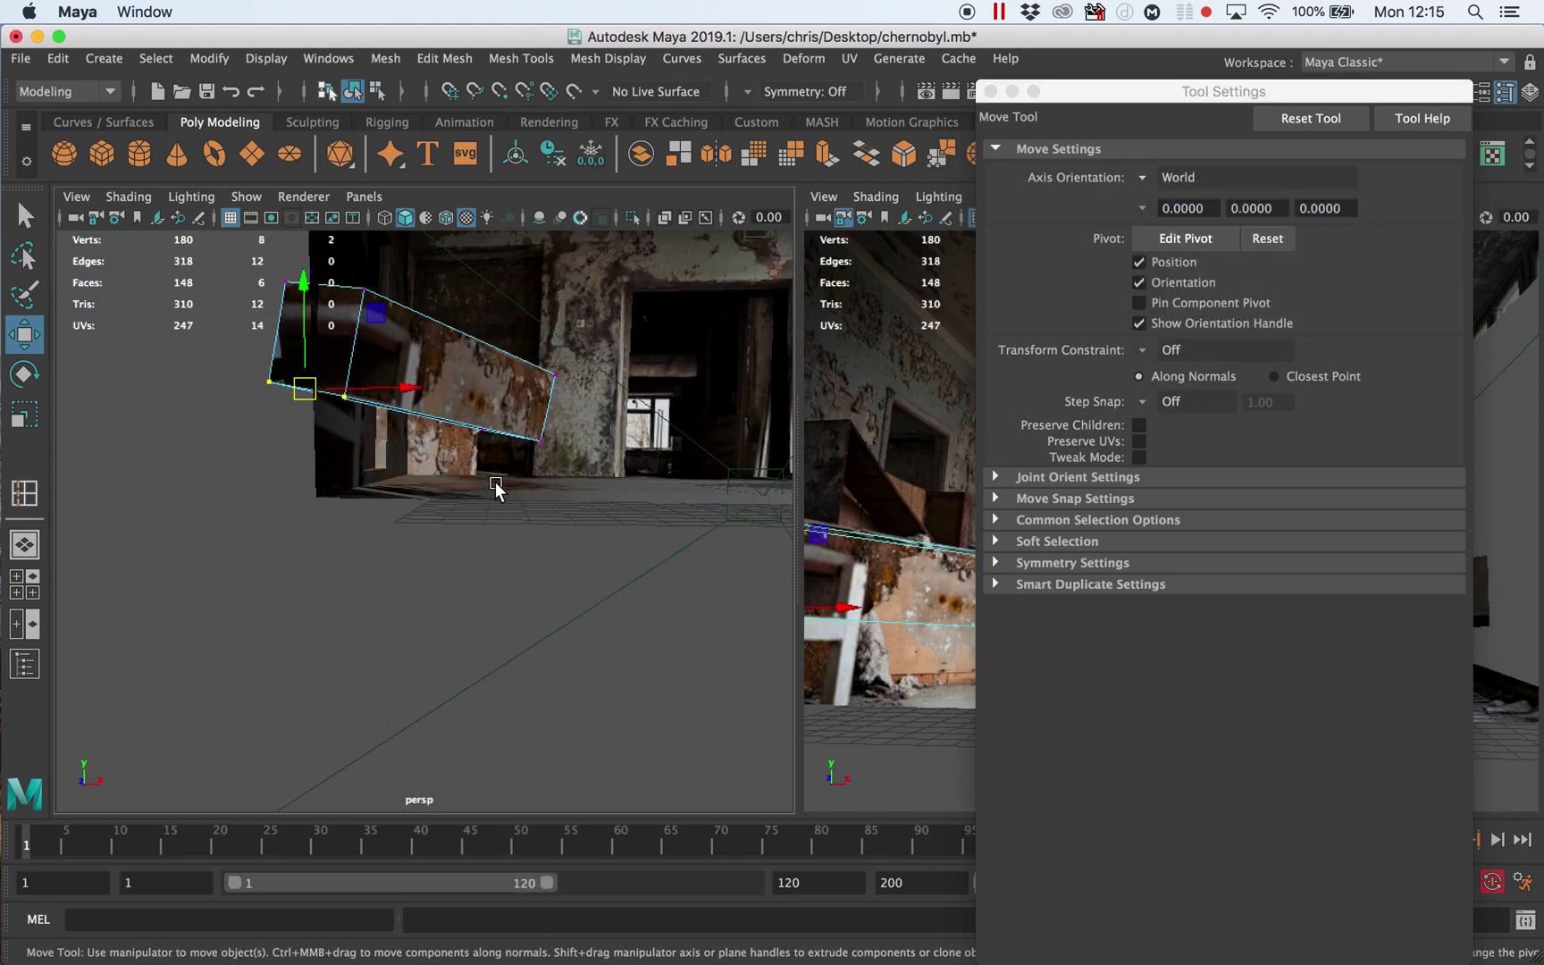
alt+drag(583, 420, 501, 429)
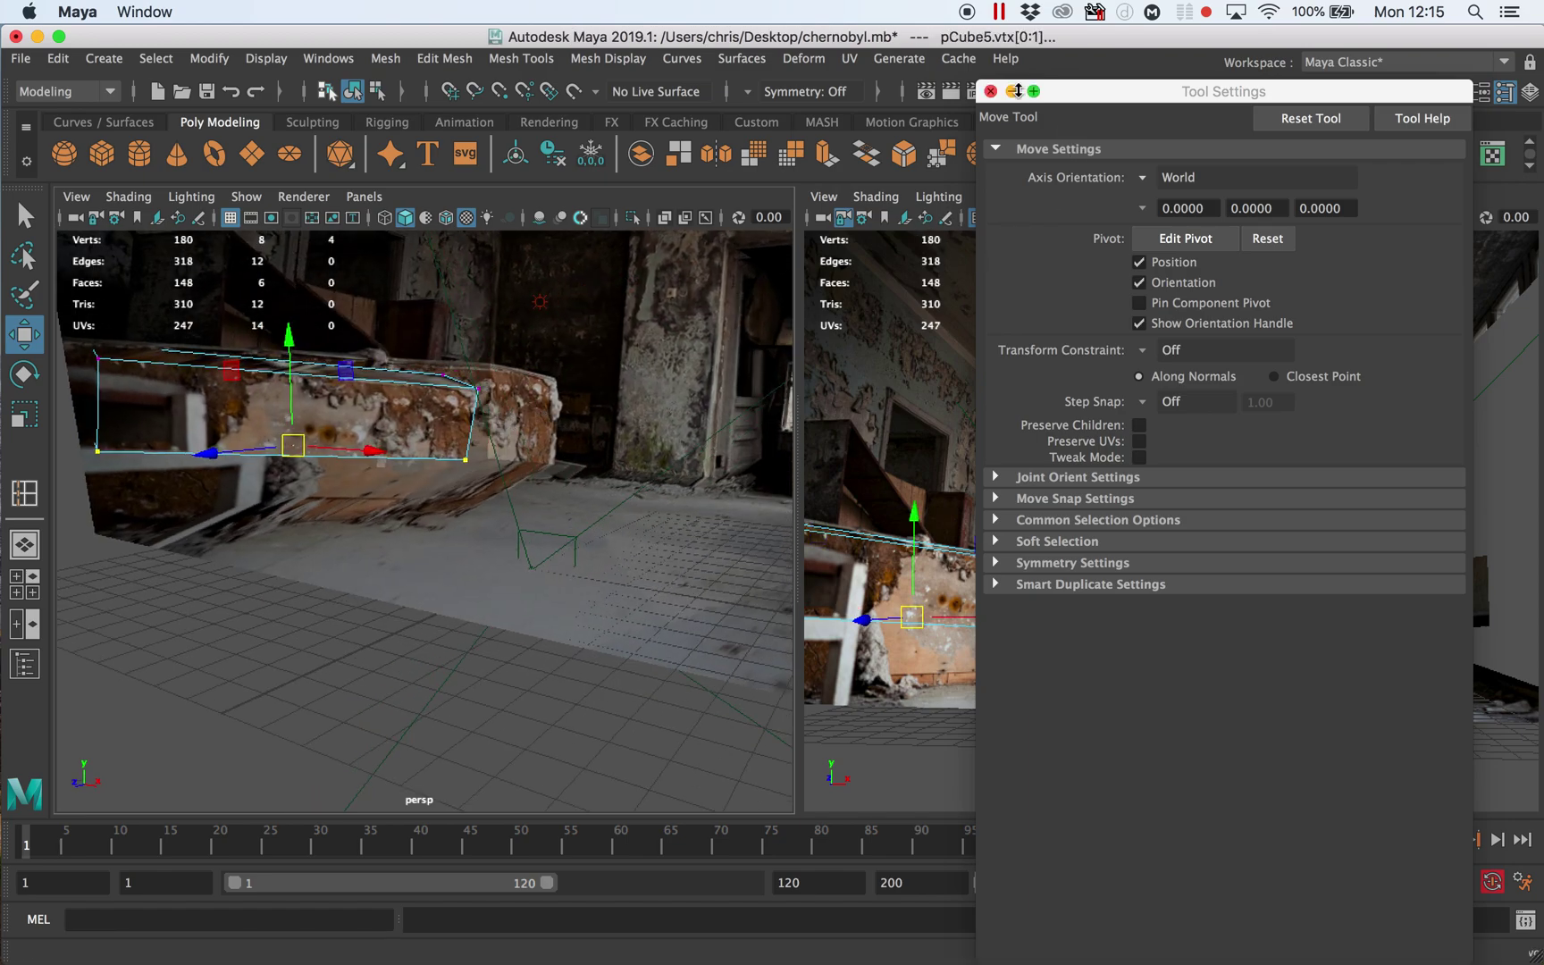
click(990, 92)
drag(299, 358, 284, 400)
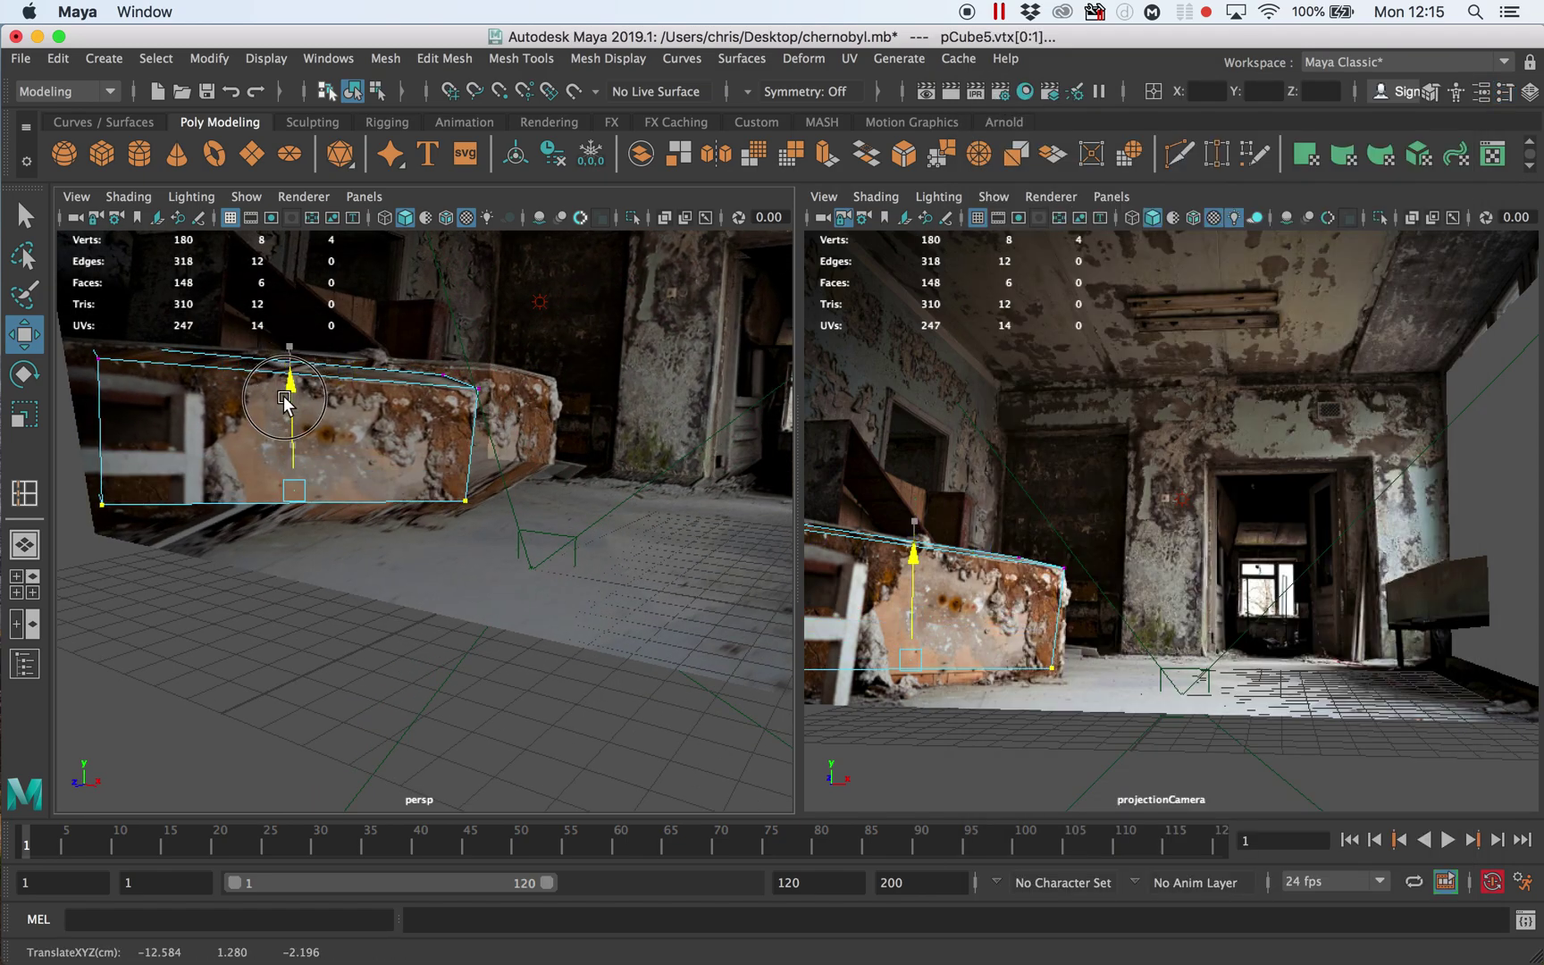
- Lower only the two bottom vertices at the box's left end to a height of about 0.468
alt+drag(368, 461, 546, 521)
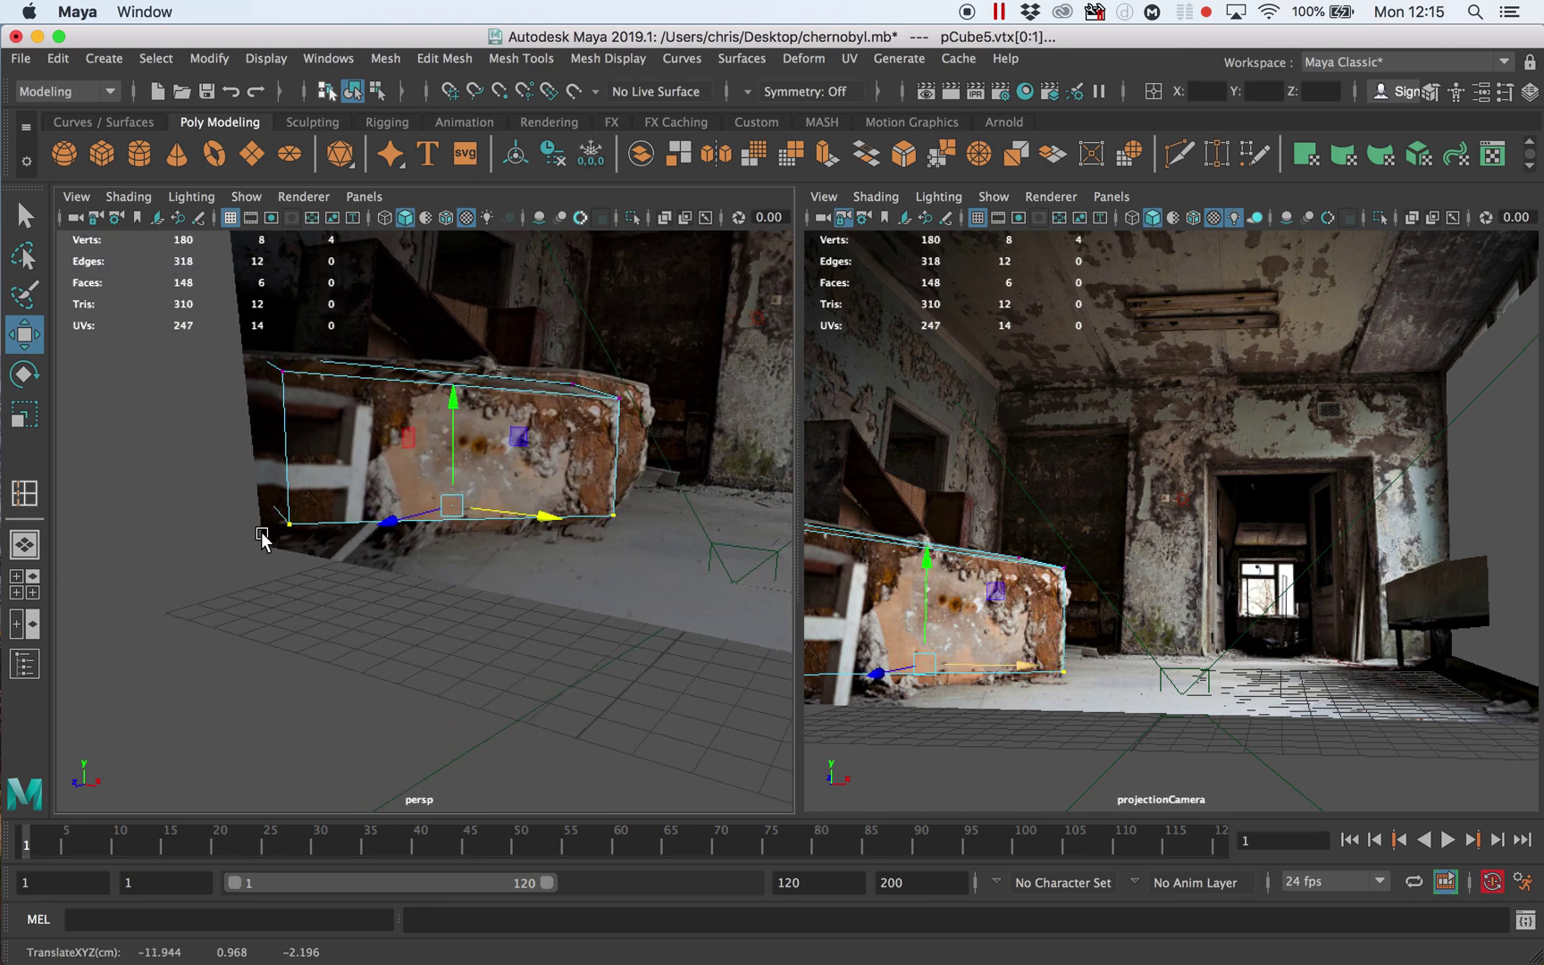
ctrl+drag(656, 614, 540, 477)
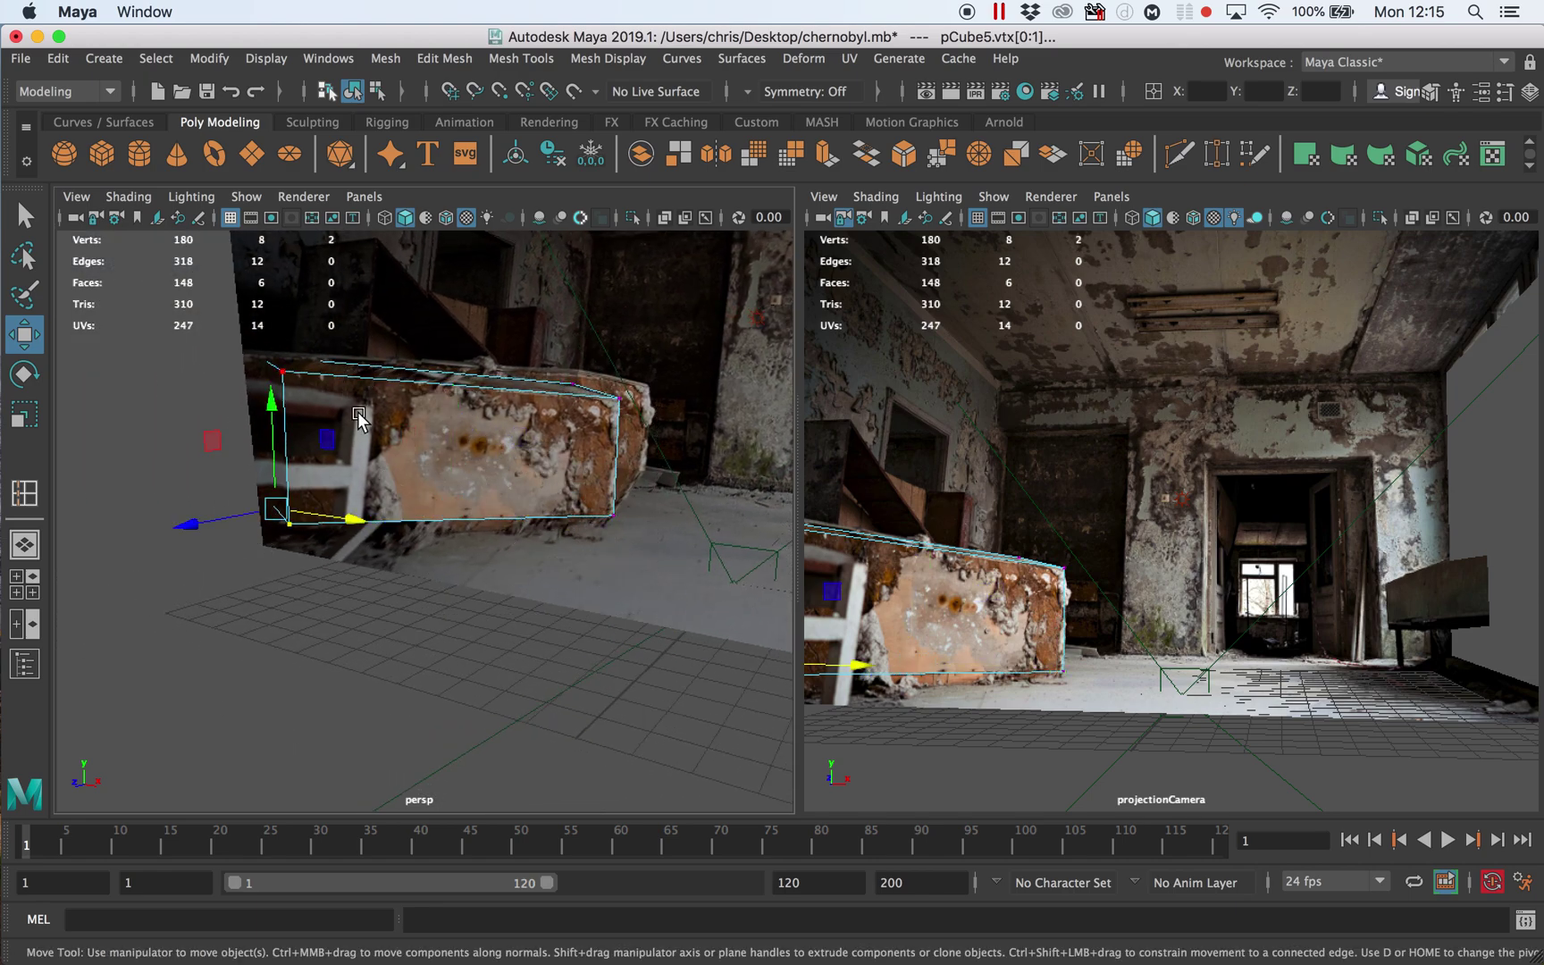
drag(277, 410, 269, 443)
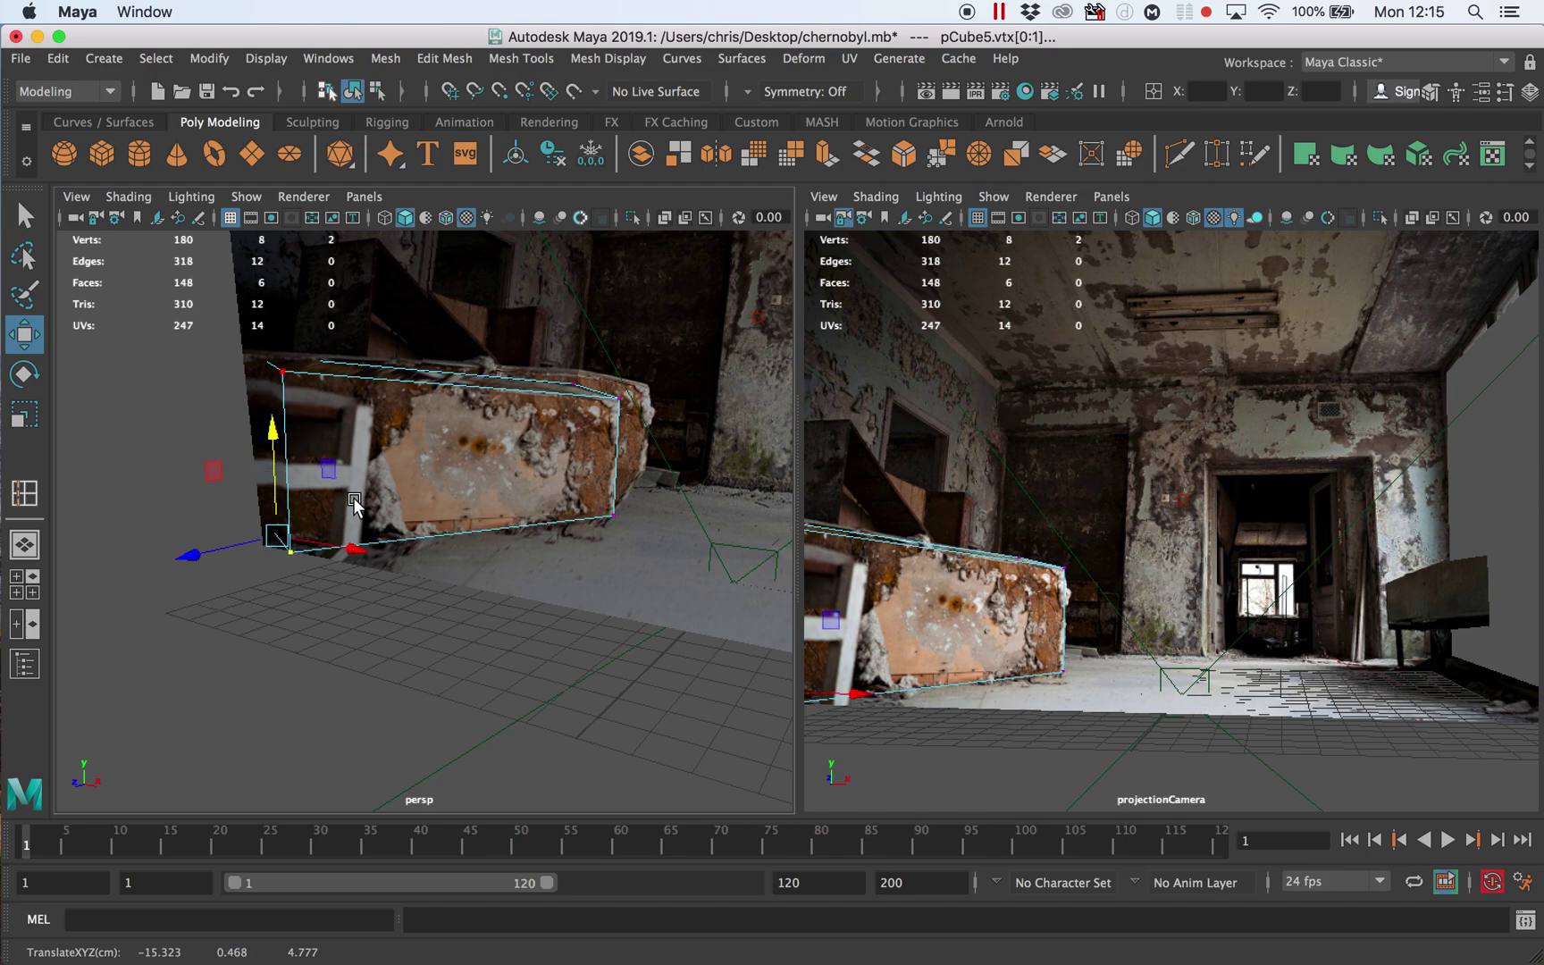
- Pull the counter box's left-end bottom and top vertex pairs further outward, and nudge the rear top corner vertex
drag(367, 554, 360, 552)
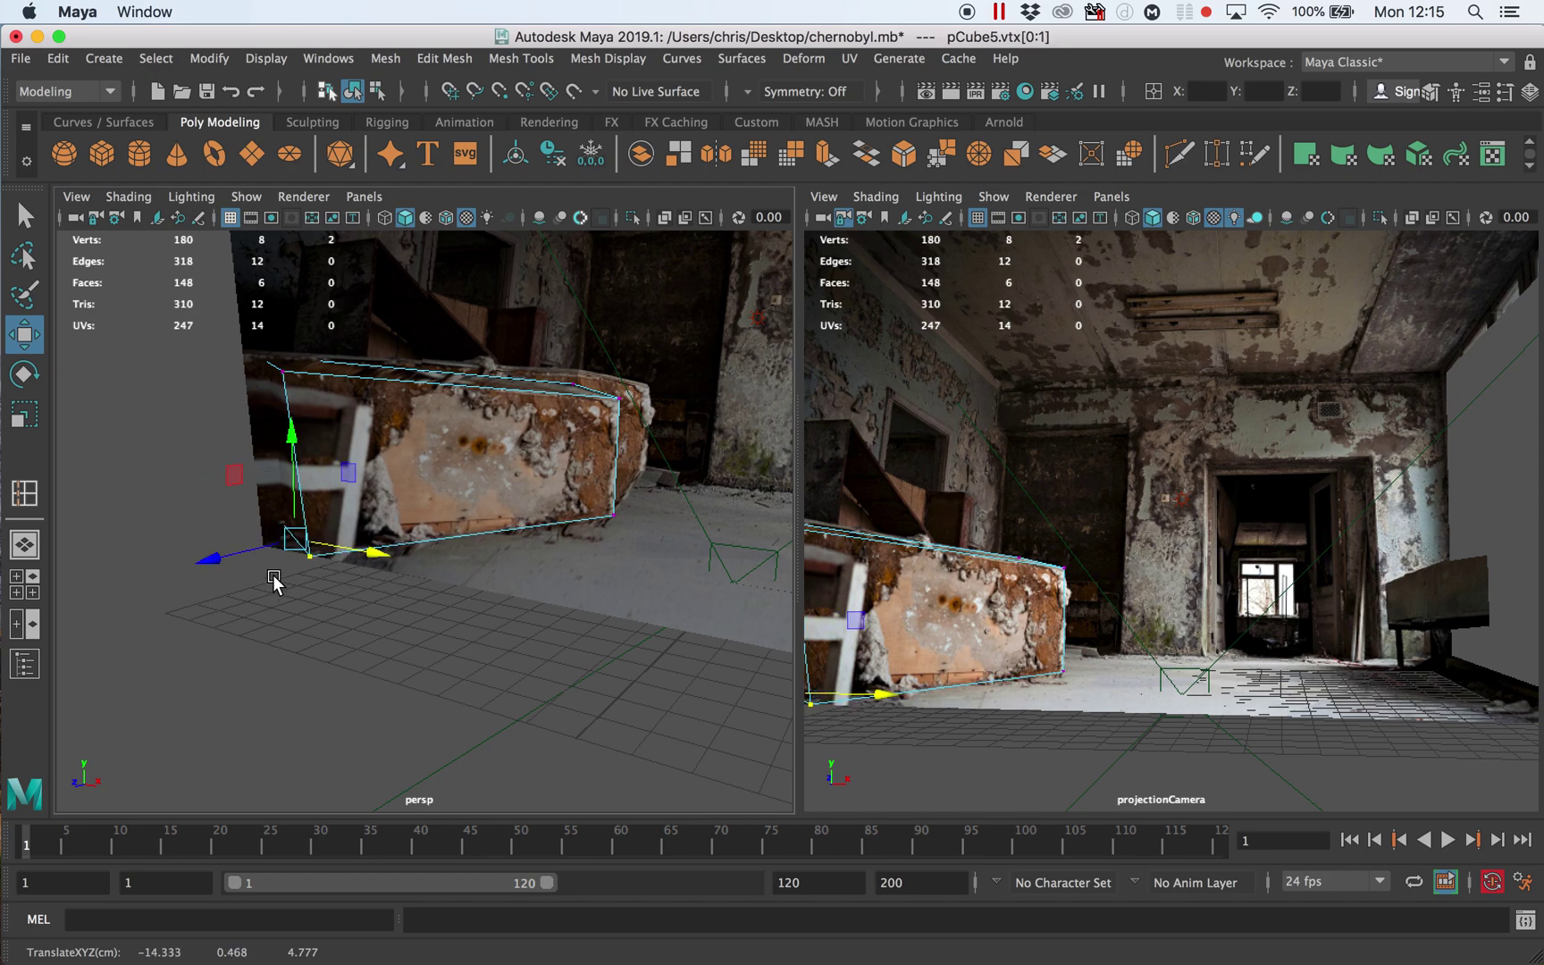
drag(172, 575, 162, 579)
drag(189, 312, 324, 404)
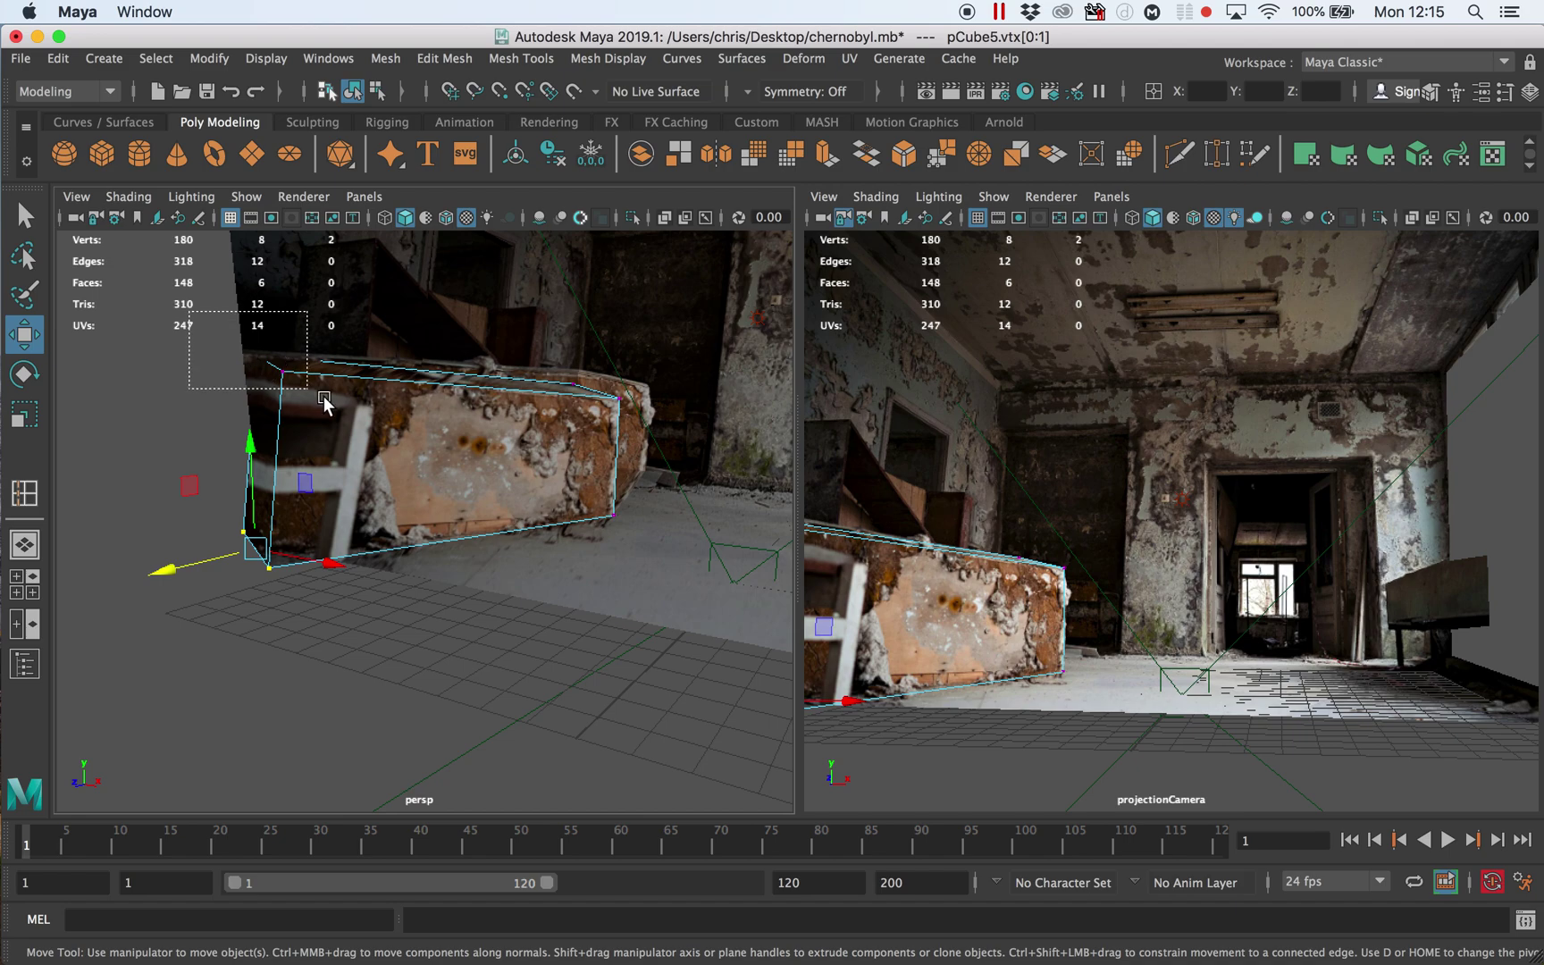
drag(190, 365, 160, 362)
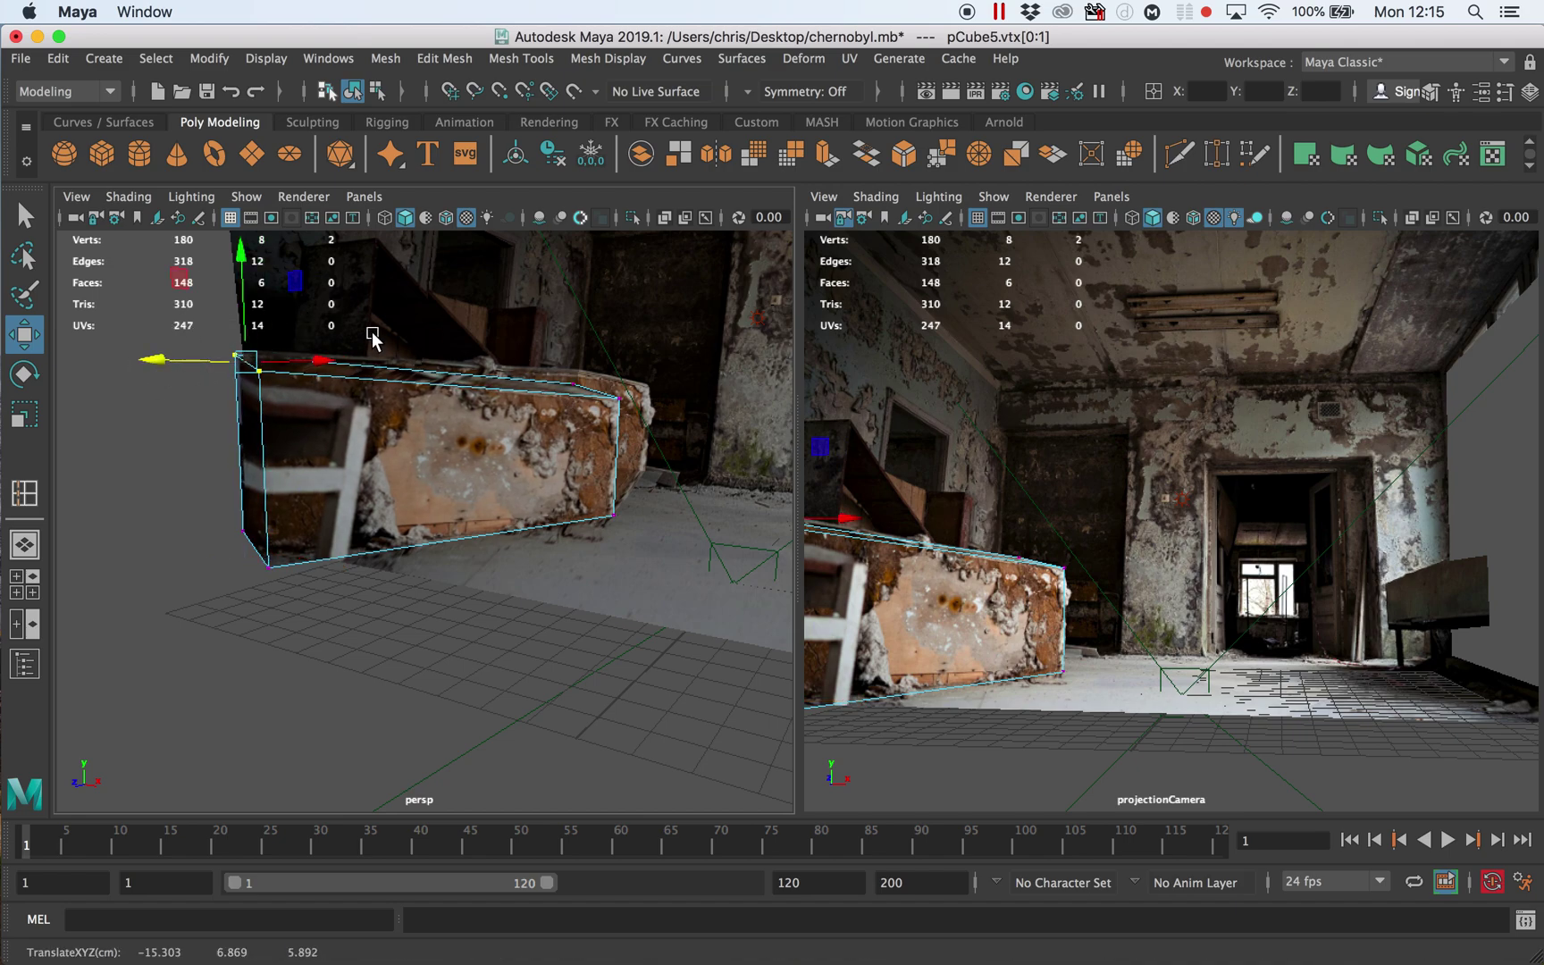
drag(237, 398, 227, 349)
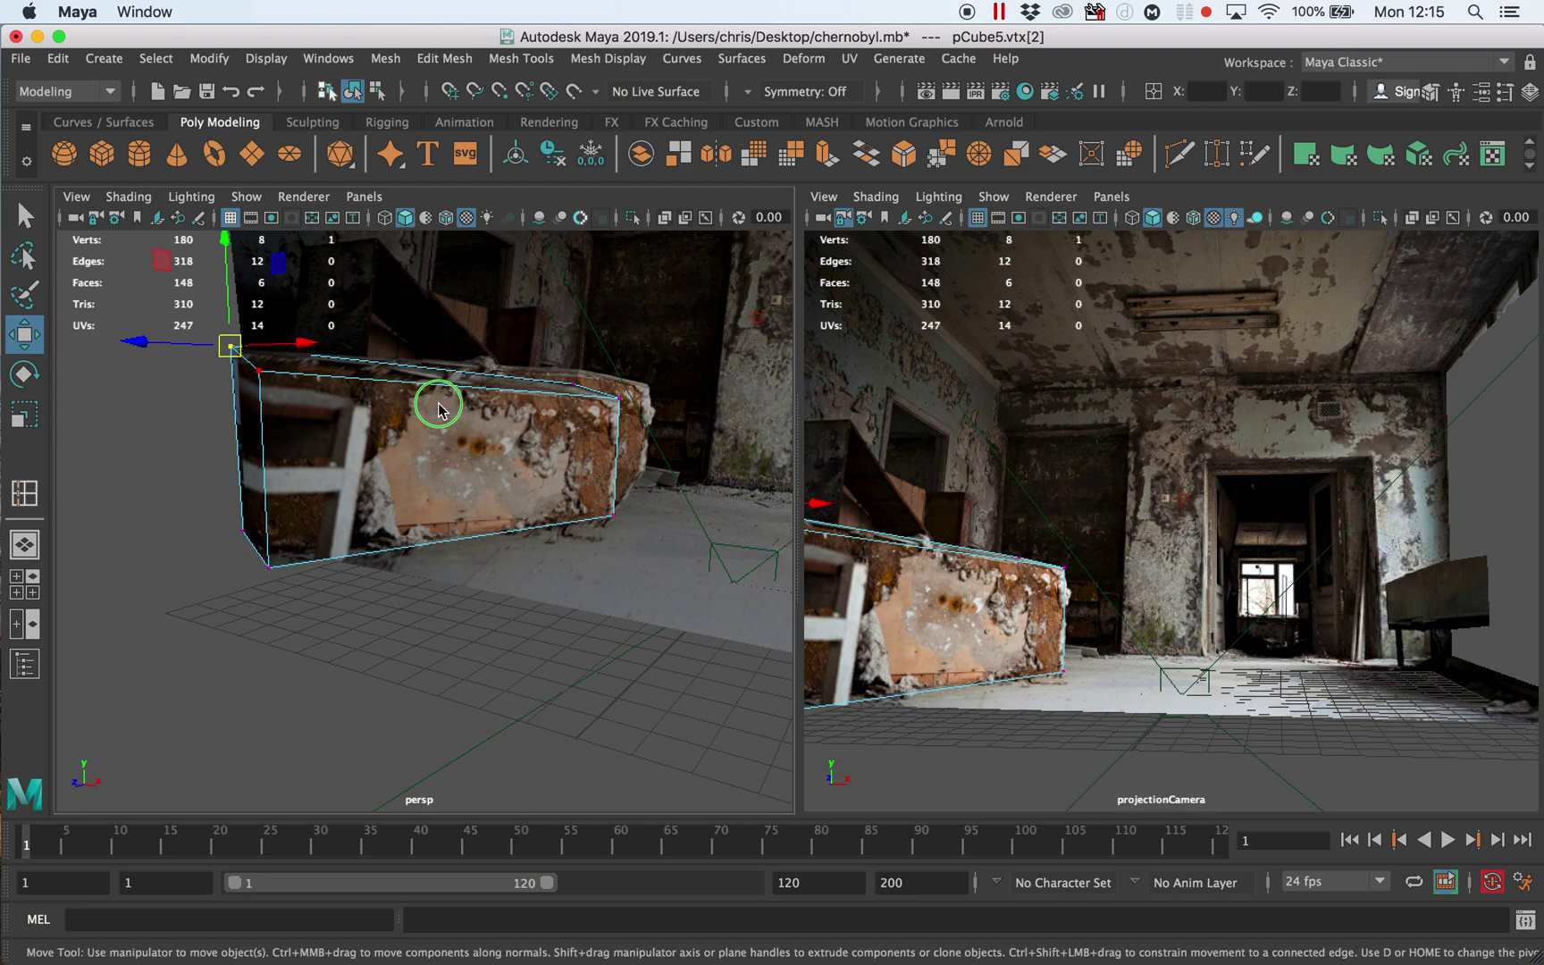
- Duplicate the counter box, then tilt, shrink and shift the copy so it stands above the counter's left part
right_drag(437, 410, 527, 353)
key(ctrl+d)
key(e)
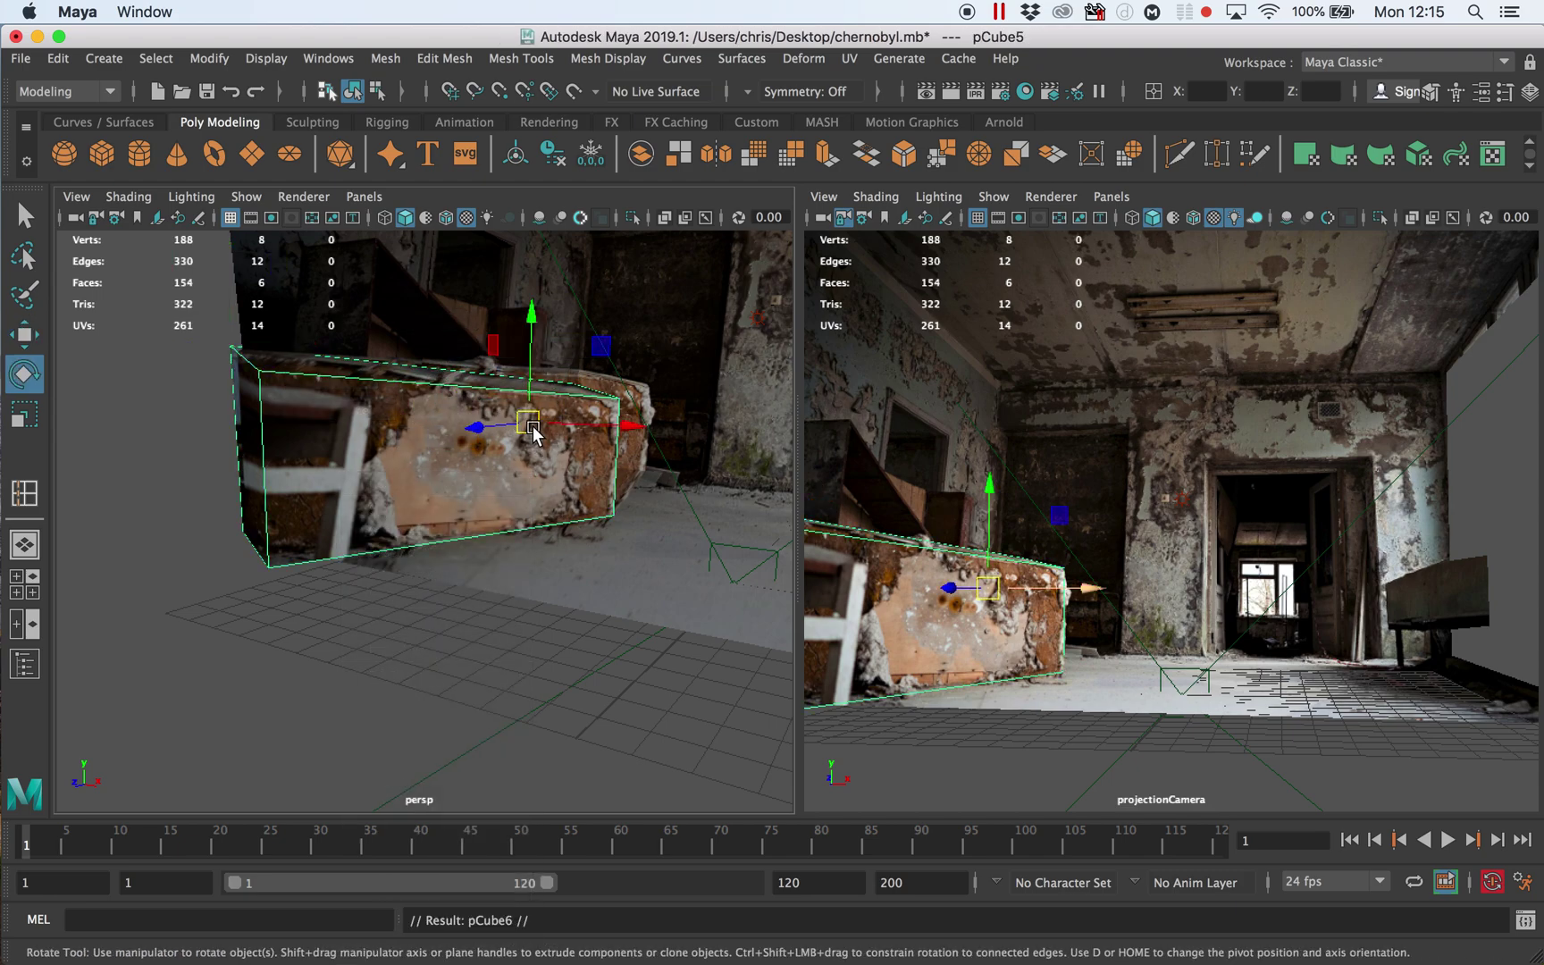
drag(579, 368, 491, 317)
key(w)
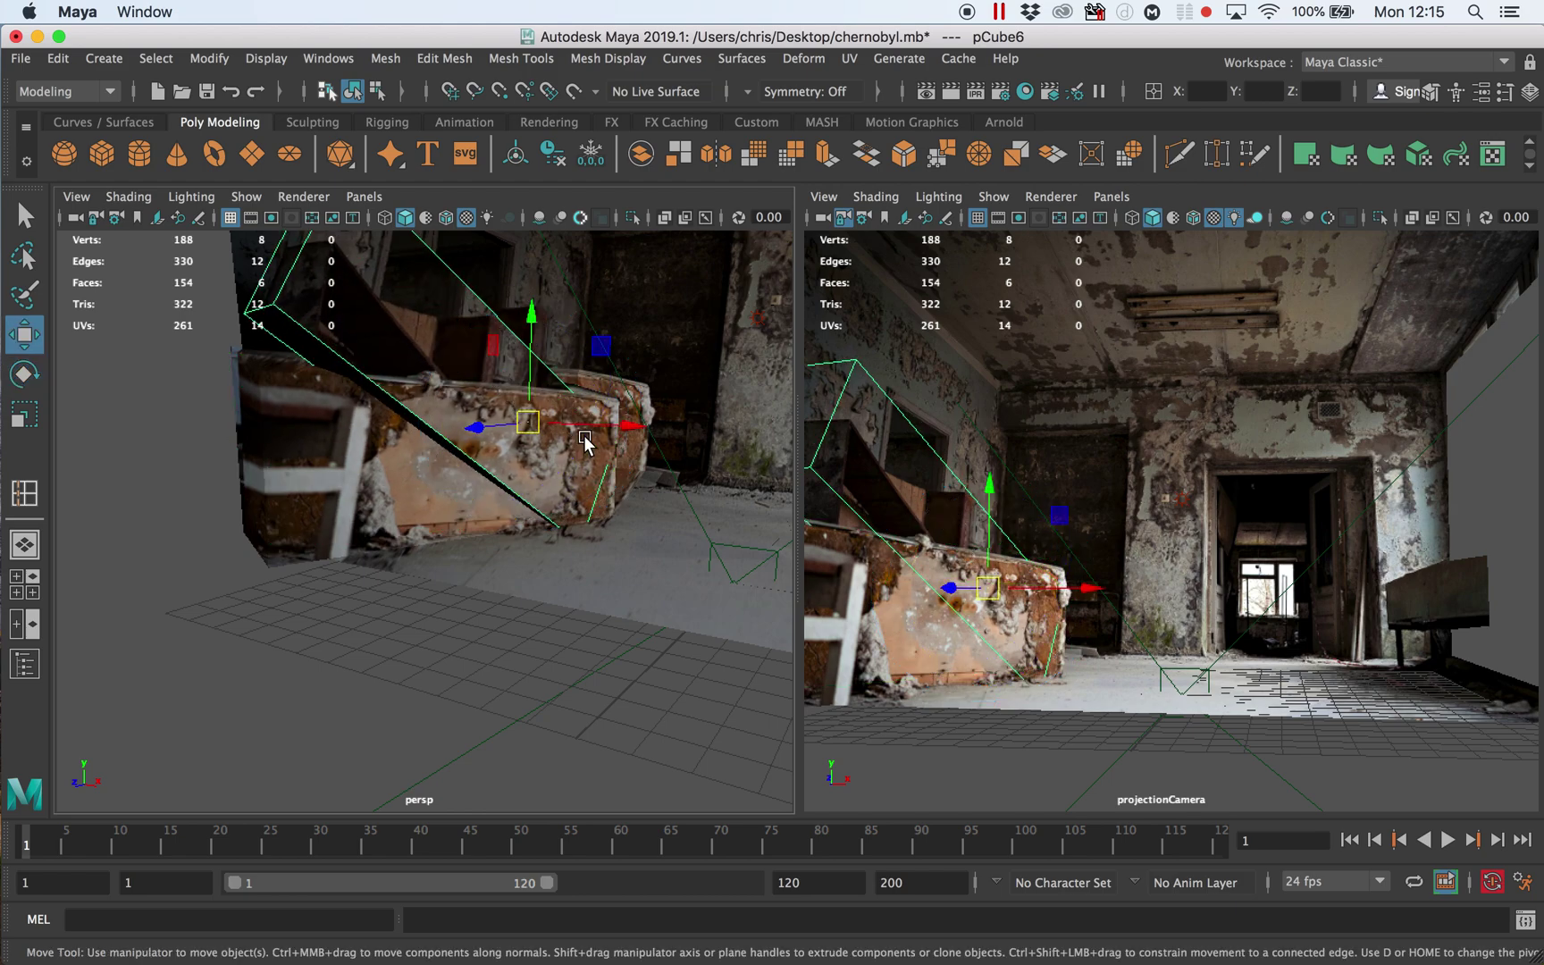
drag(612, 429, 505, 452)
key(e)
key(r)
key(w)
key(e)
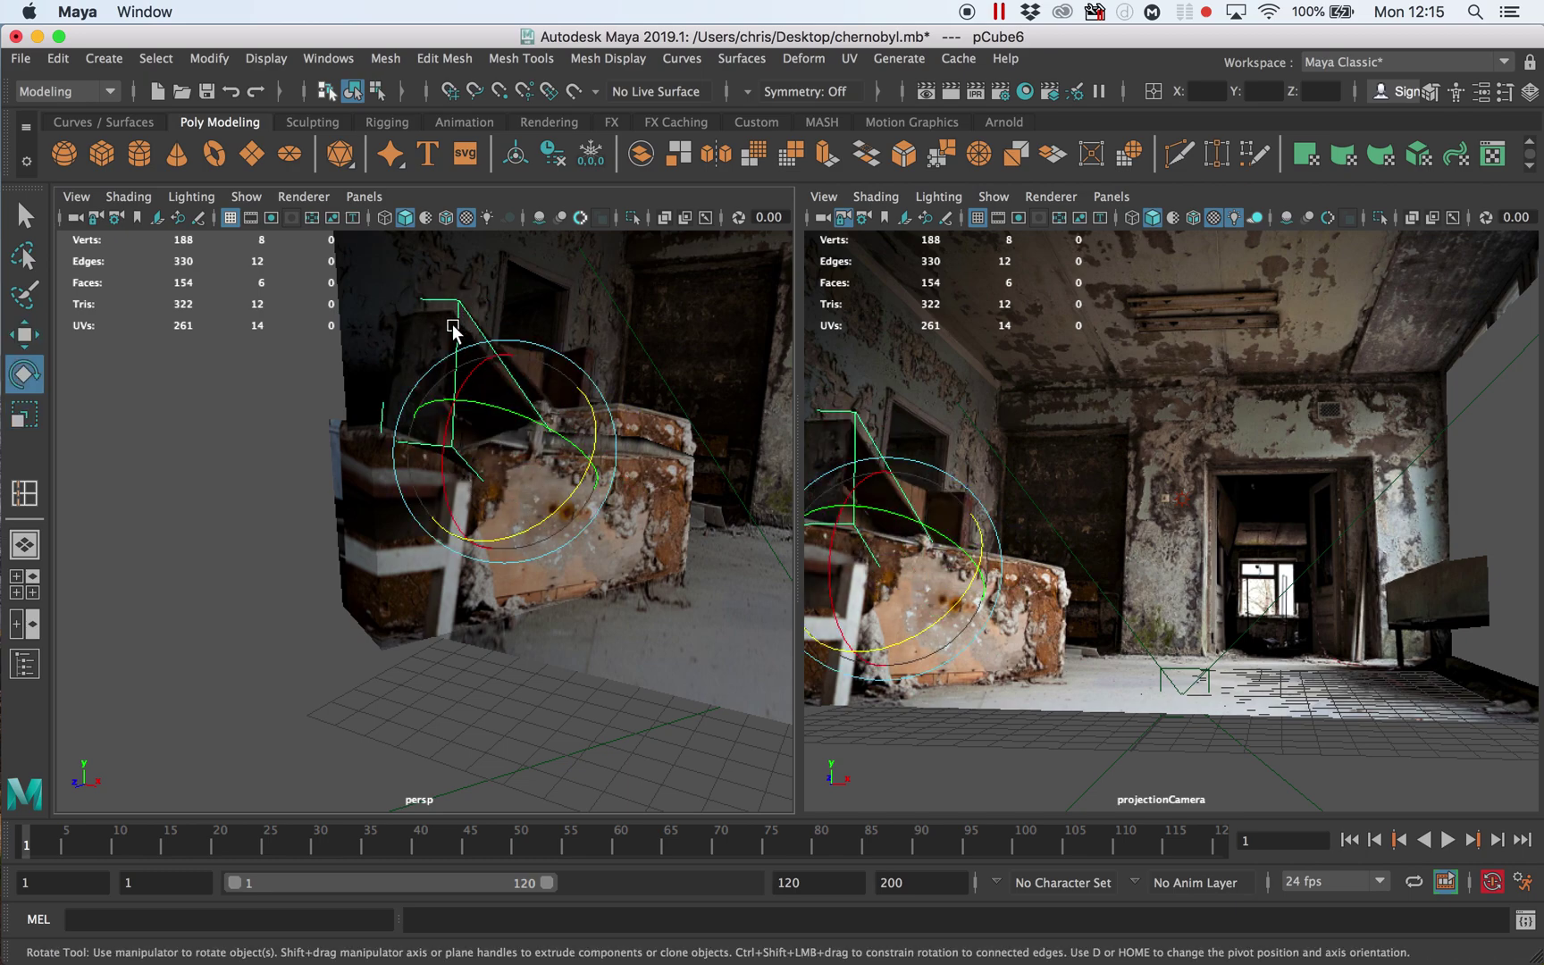
- Delete every face of the duplicated box except its upright end face, by inverting the face selection
right_click(453, 331)
click(450, 380)
click(434, 330)
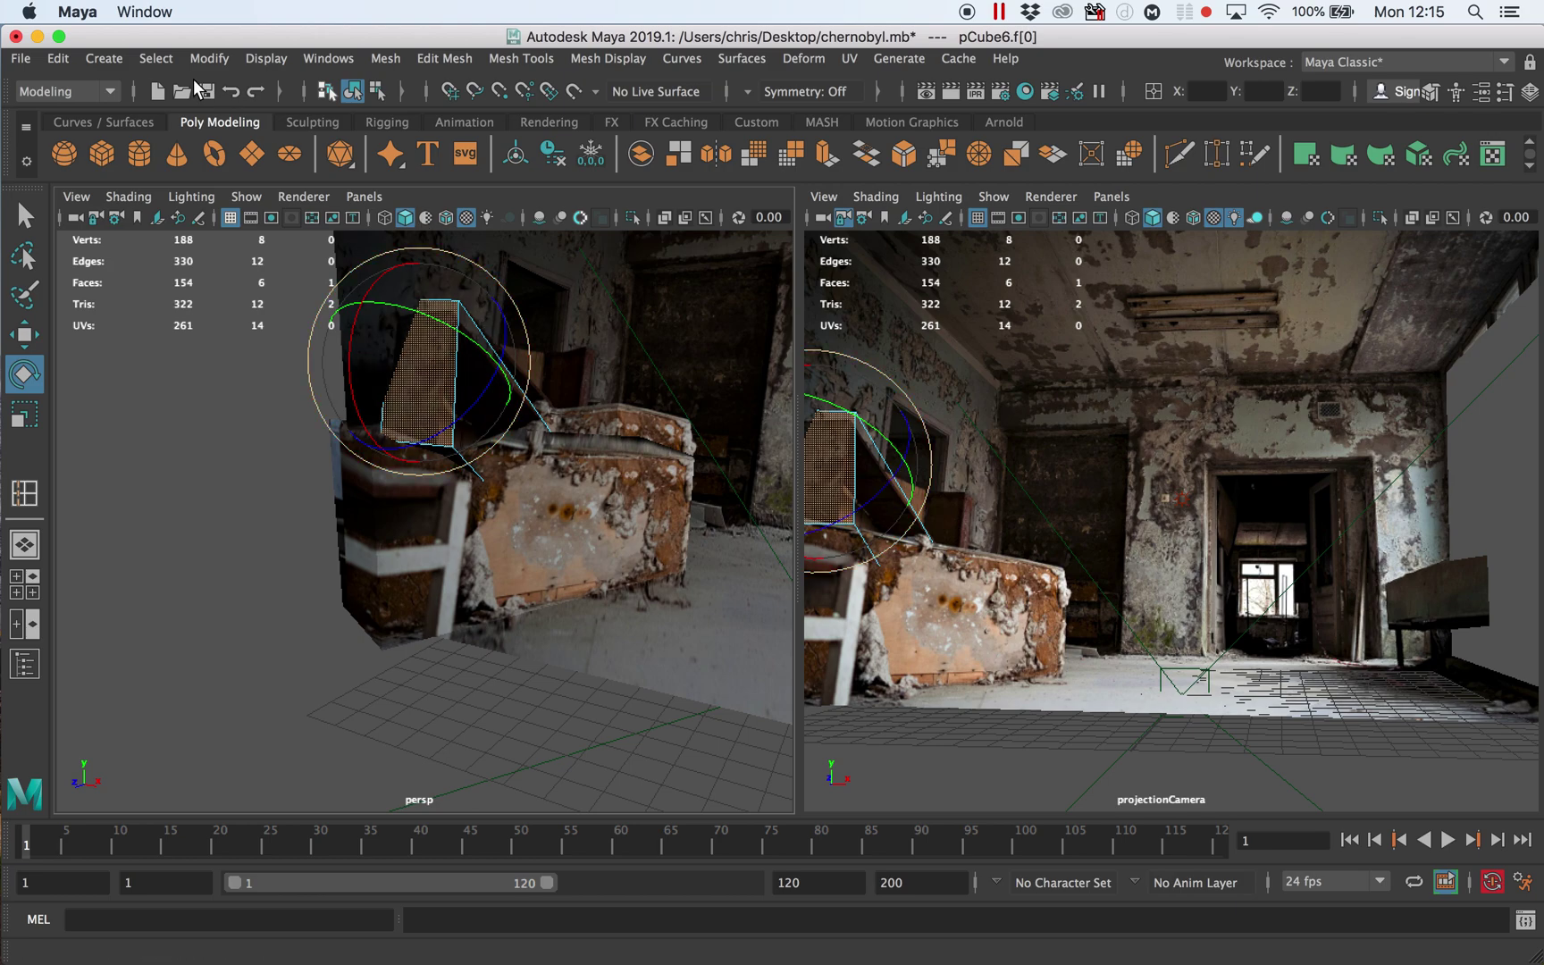
click(156, 59)
click(216, 185)
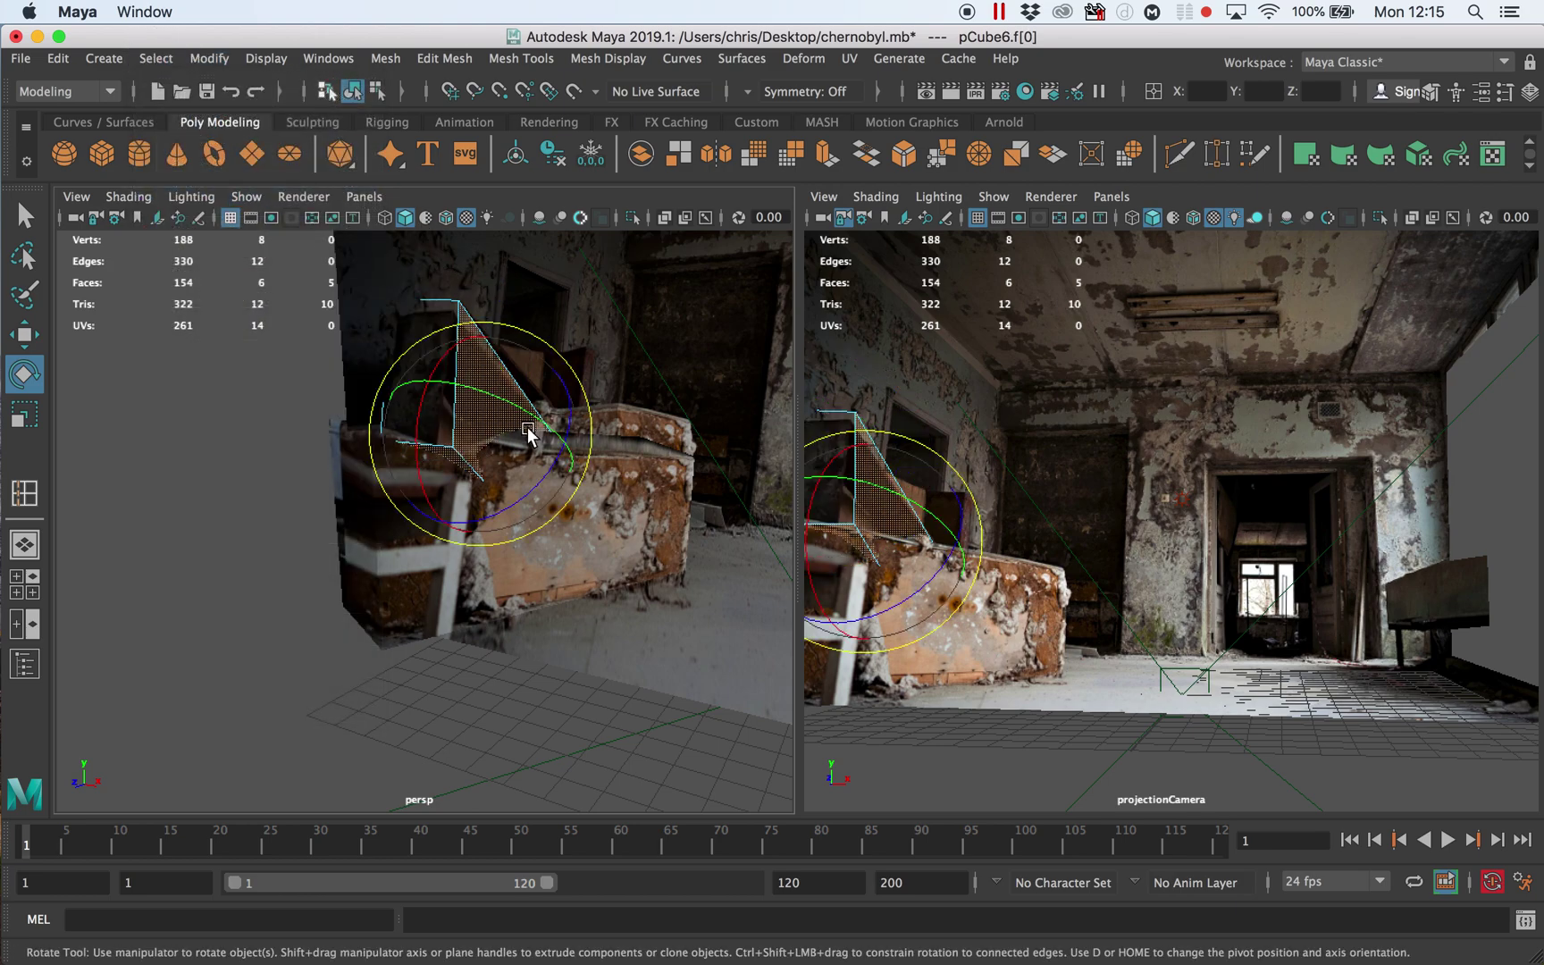
key(Delete)
click(440, 382)
key(w)
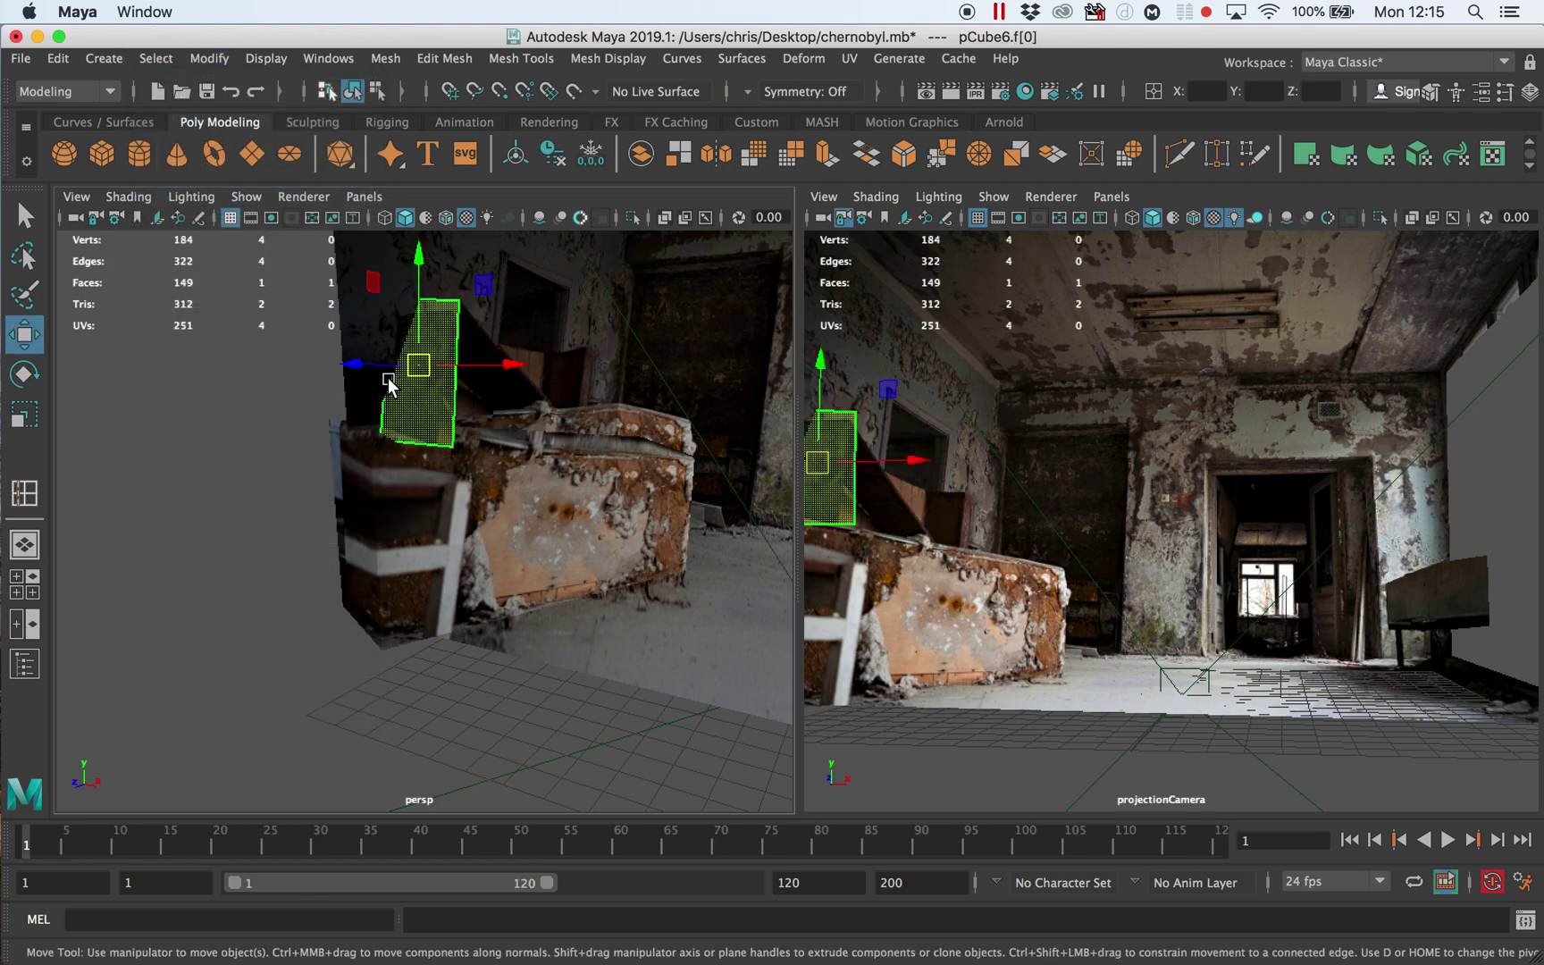
- Rotate and move the remaining face over the leaning board above the counter, placing it at about -13.070, 8.470, 4.430
key(f)
alt+drag(512, 384, 581, 487)
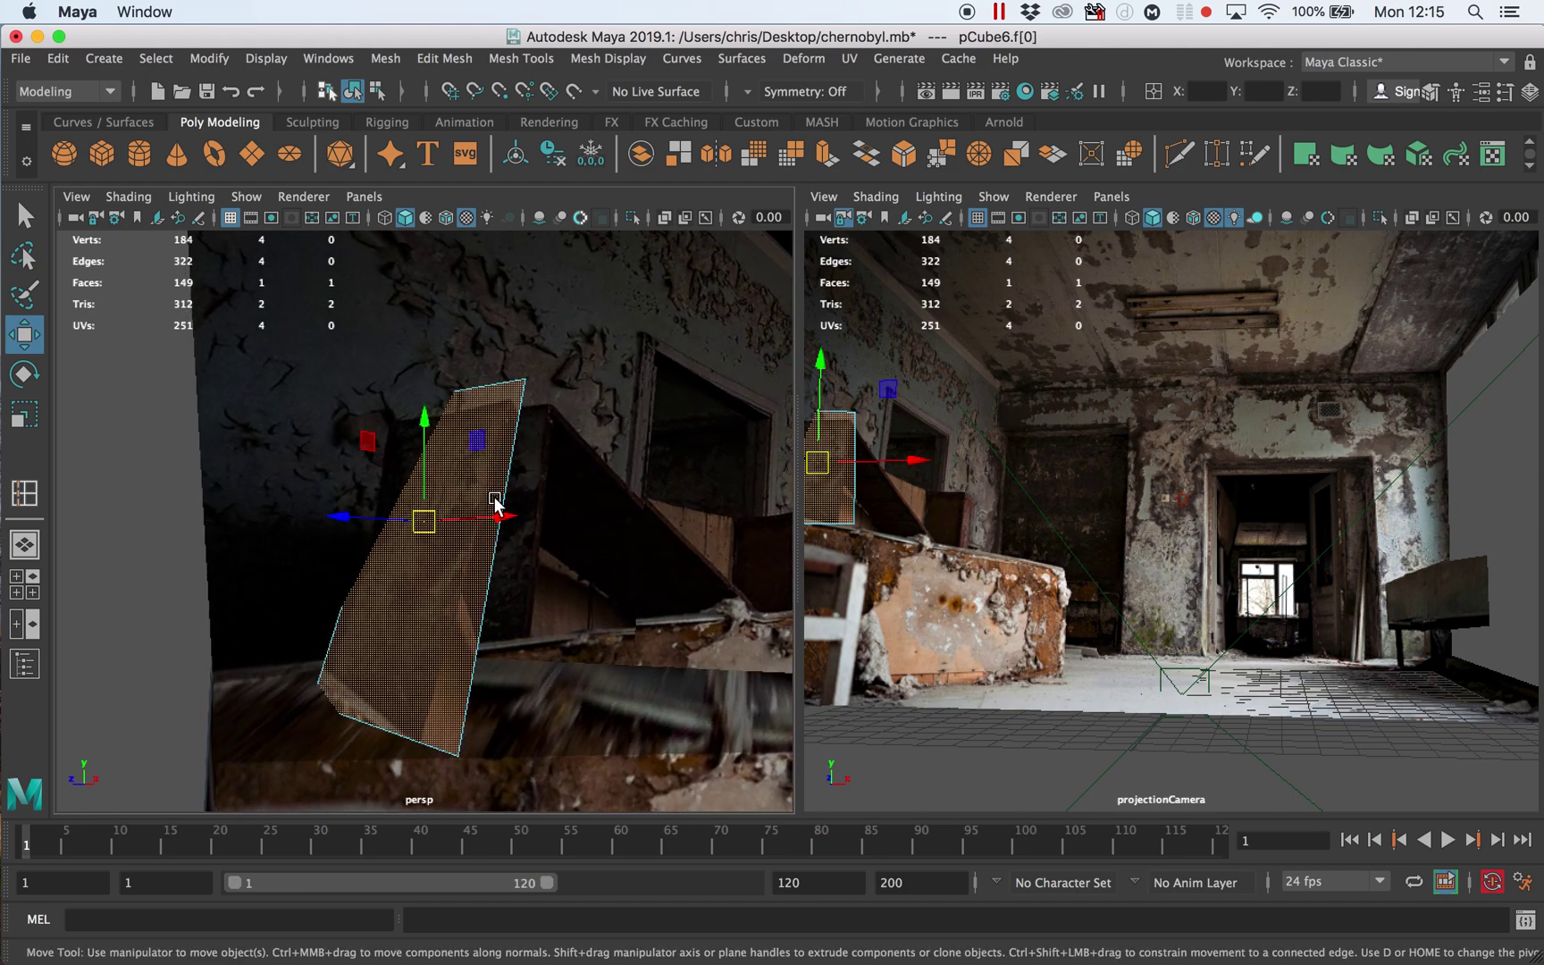
drag(458, 519, 638, 528)
drag(530, 516, 469, 537)
key(e)
key(w)
scroll(488, 521, down, 2)
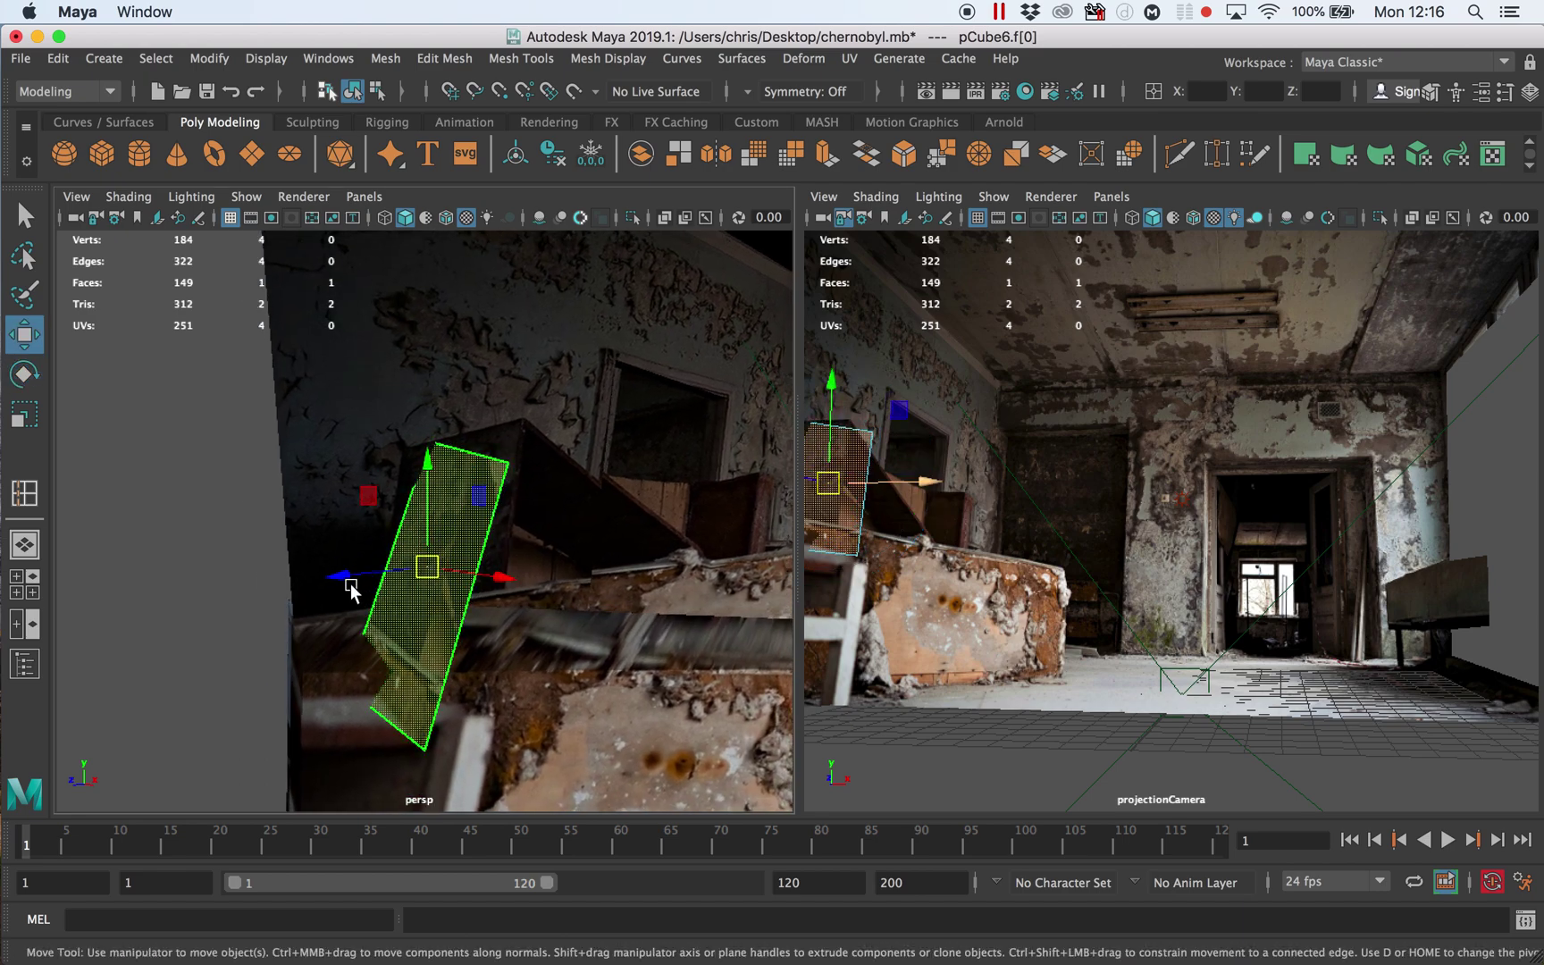
mouse_move(347, 579)
mouse_down()
mouse_move(319, 581)
mouse_move(342, 582)
mouse_up()
drag(461, 580, 483, 586)
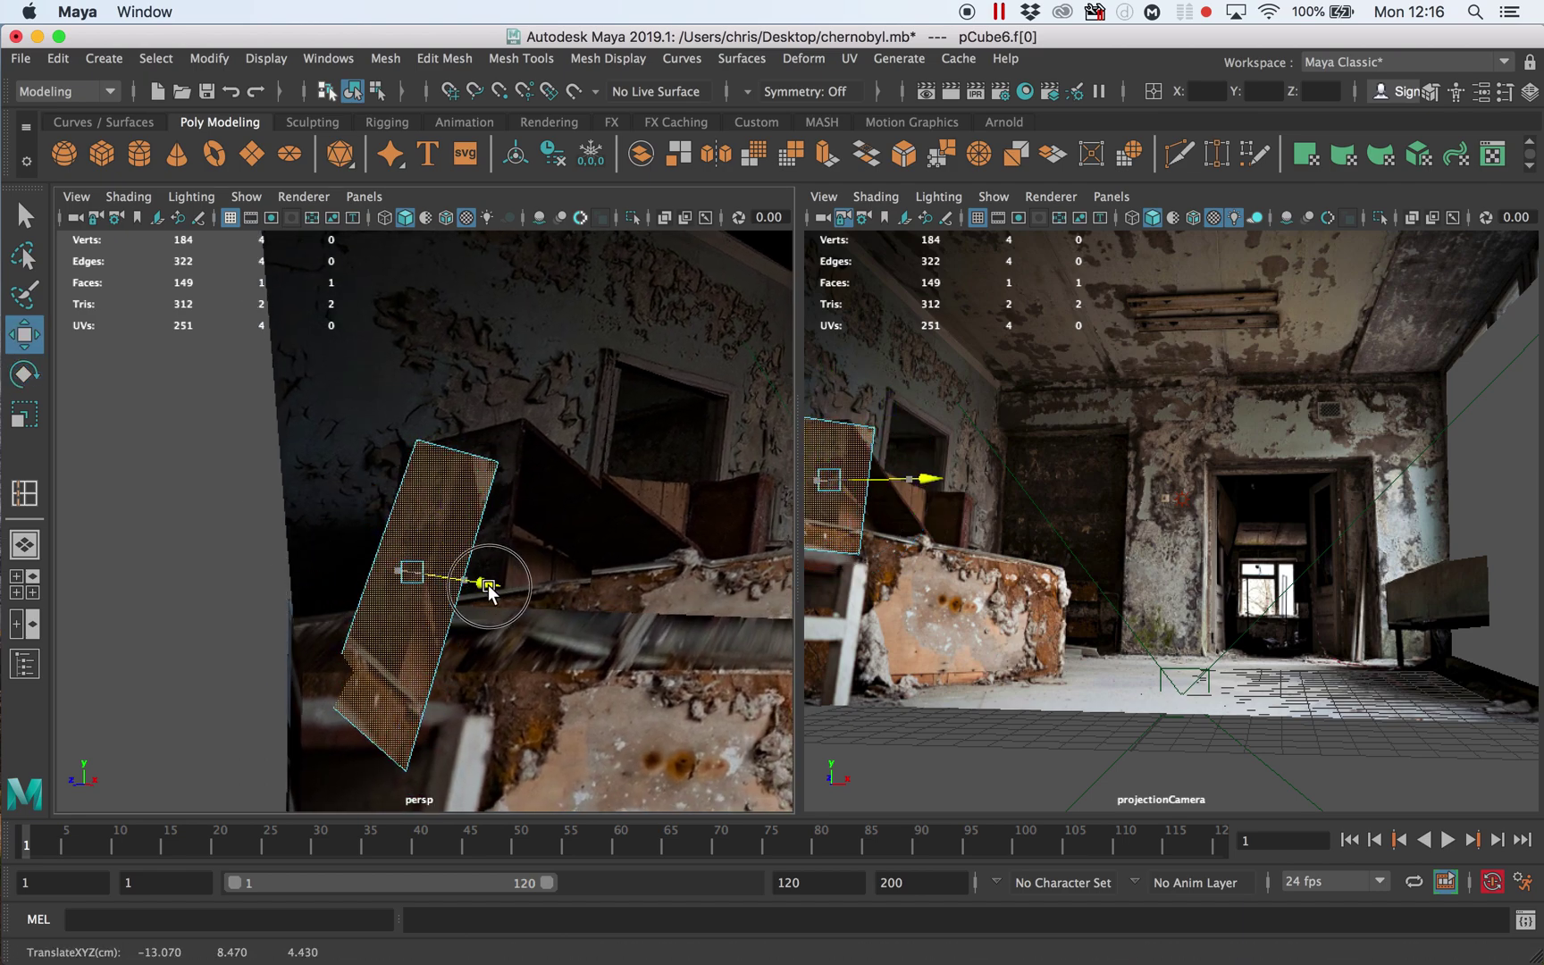
- Move the face's individual corner vertices so its outline fits the front panel of the leaning board
right_drag(488, 476, 389, 404)
click(523, 429)
drag(523, 431, 319, 447)
click(403, 454)
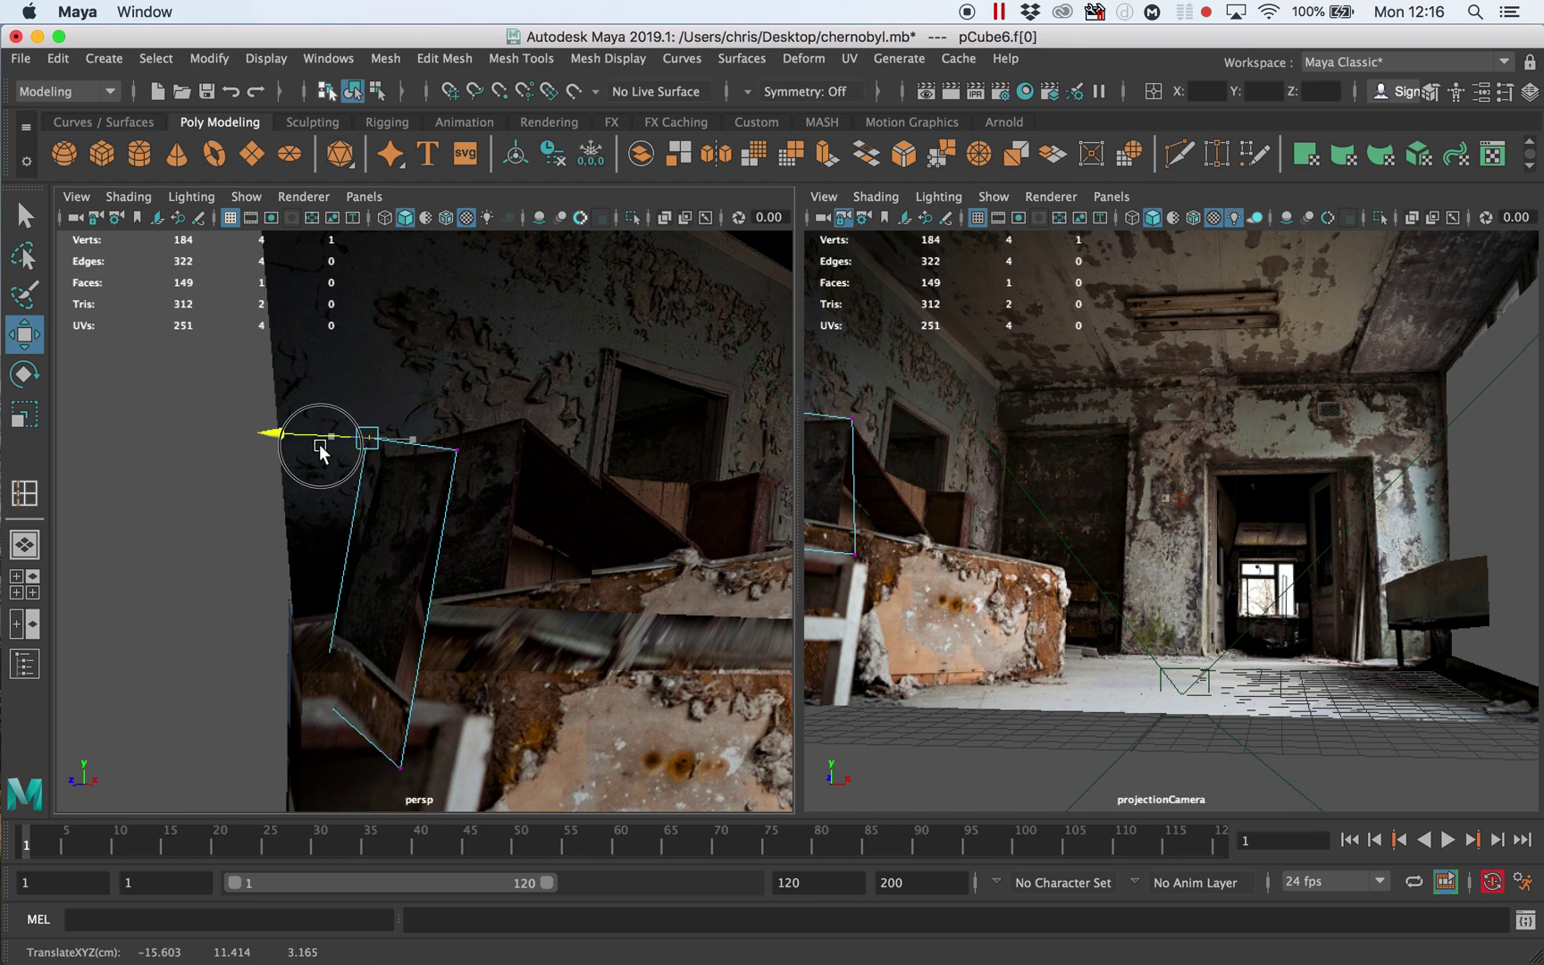
mouse_move(465, 440)
mouse_down()
mouse_move(516, 458)
mouse_move(478, 457)
mouse_move(482, 442)
mouse_move(565, 427)
mouse_move(490, 447)
mouse_up()
drag(276, 619, 416, 649)
drag(328, 602, 242, 638)
alt+right_drag(525, 631, 419, 636)
alt+drag(420, 636, 500, 651)
alt+drag(597, 407, 441, 490)
- Select the panel's single face and extrude it slightly to give the board a thin thickness
right_click(440, 466)
click(441, 331)
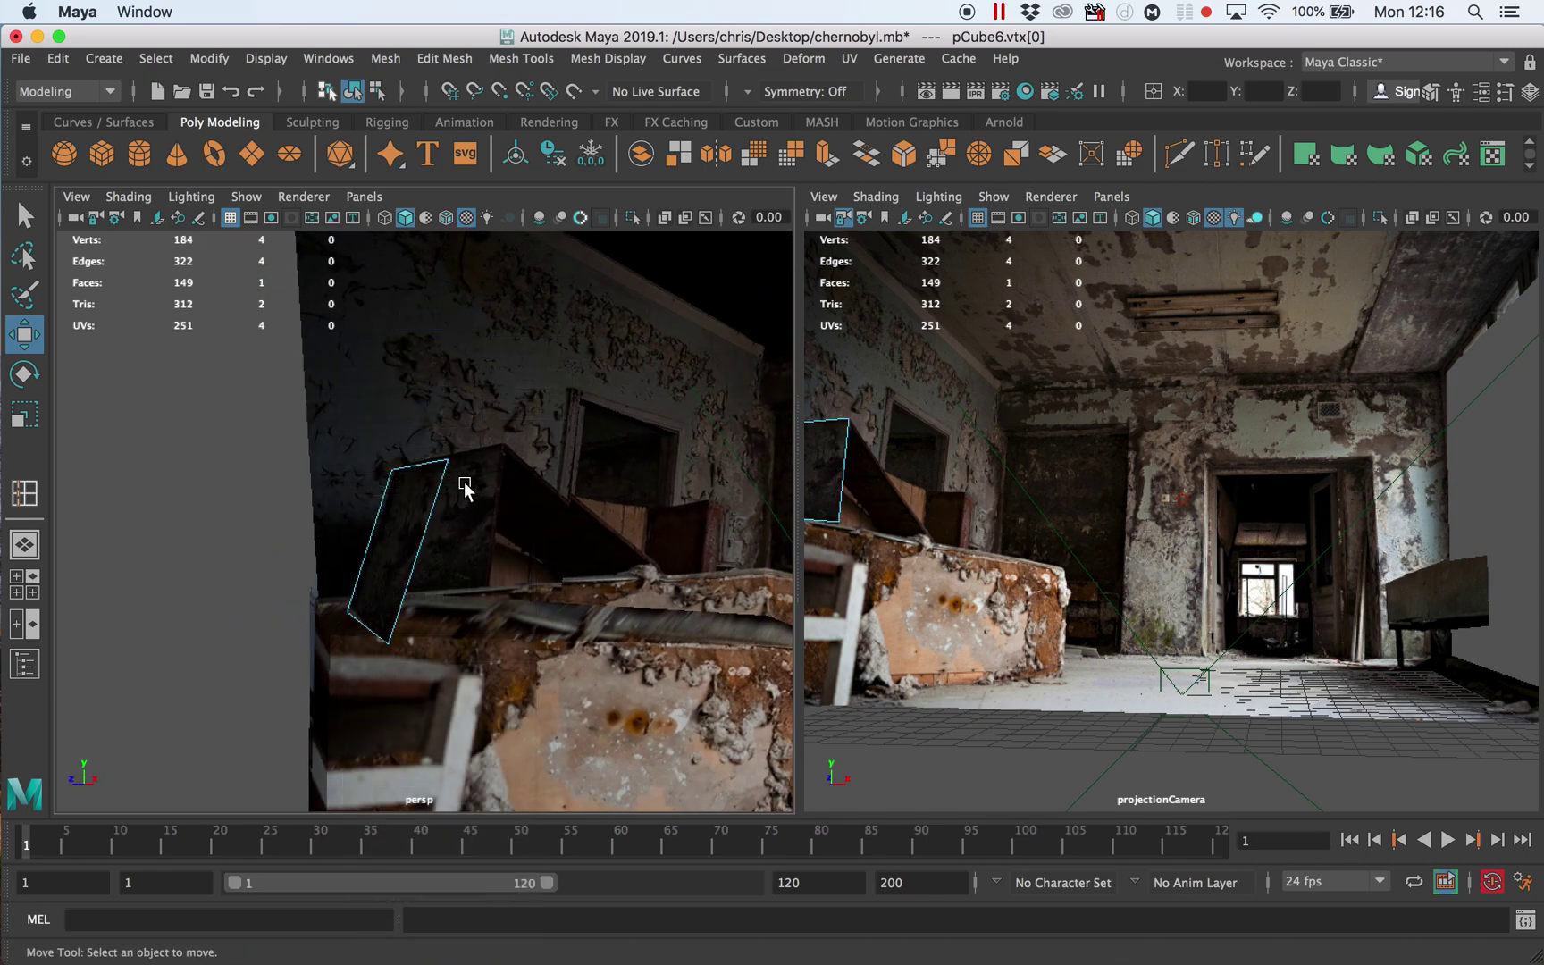
right_drag(413, 494, 434, 458)
click(401, 529)
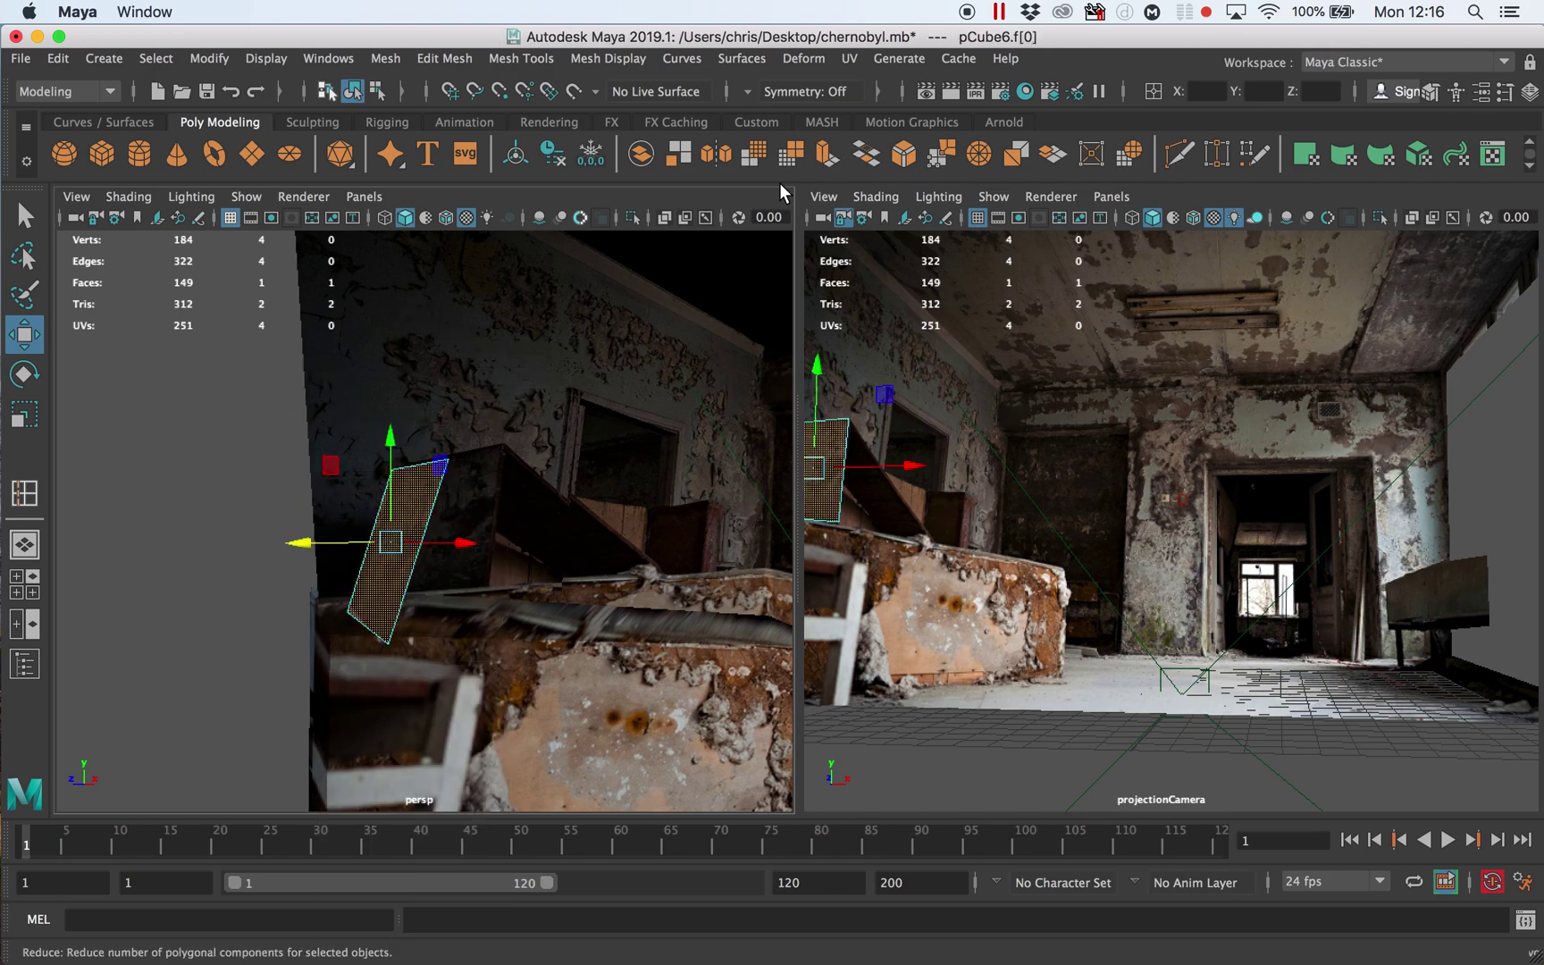
key(ctrl+e)
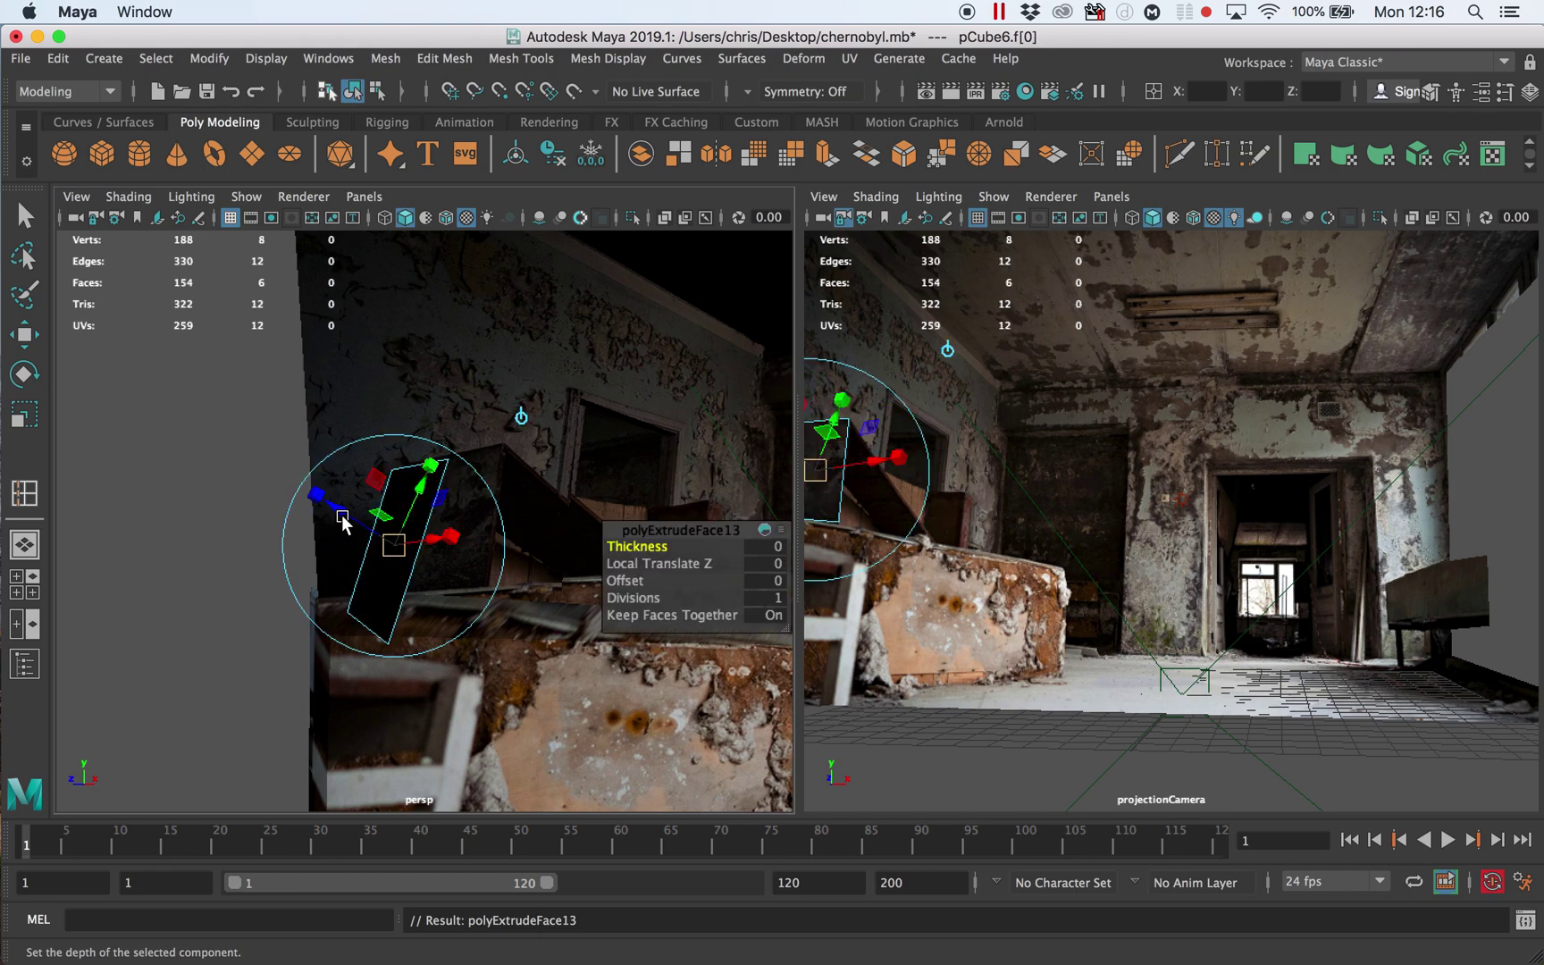
drag(346, 518, 336, 520)
- Adjust the vertex pairs at the thin panel's top corners and bottom-left corner to match the photographed board
alt+drag(394, 531, 453, 500)
alt+right_drag(454, 501, 304, 359)
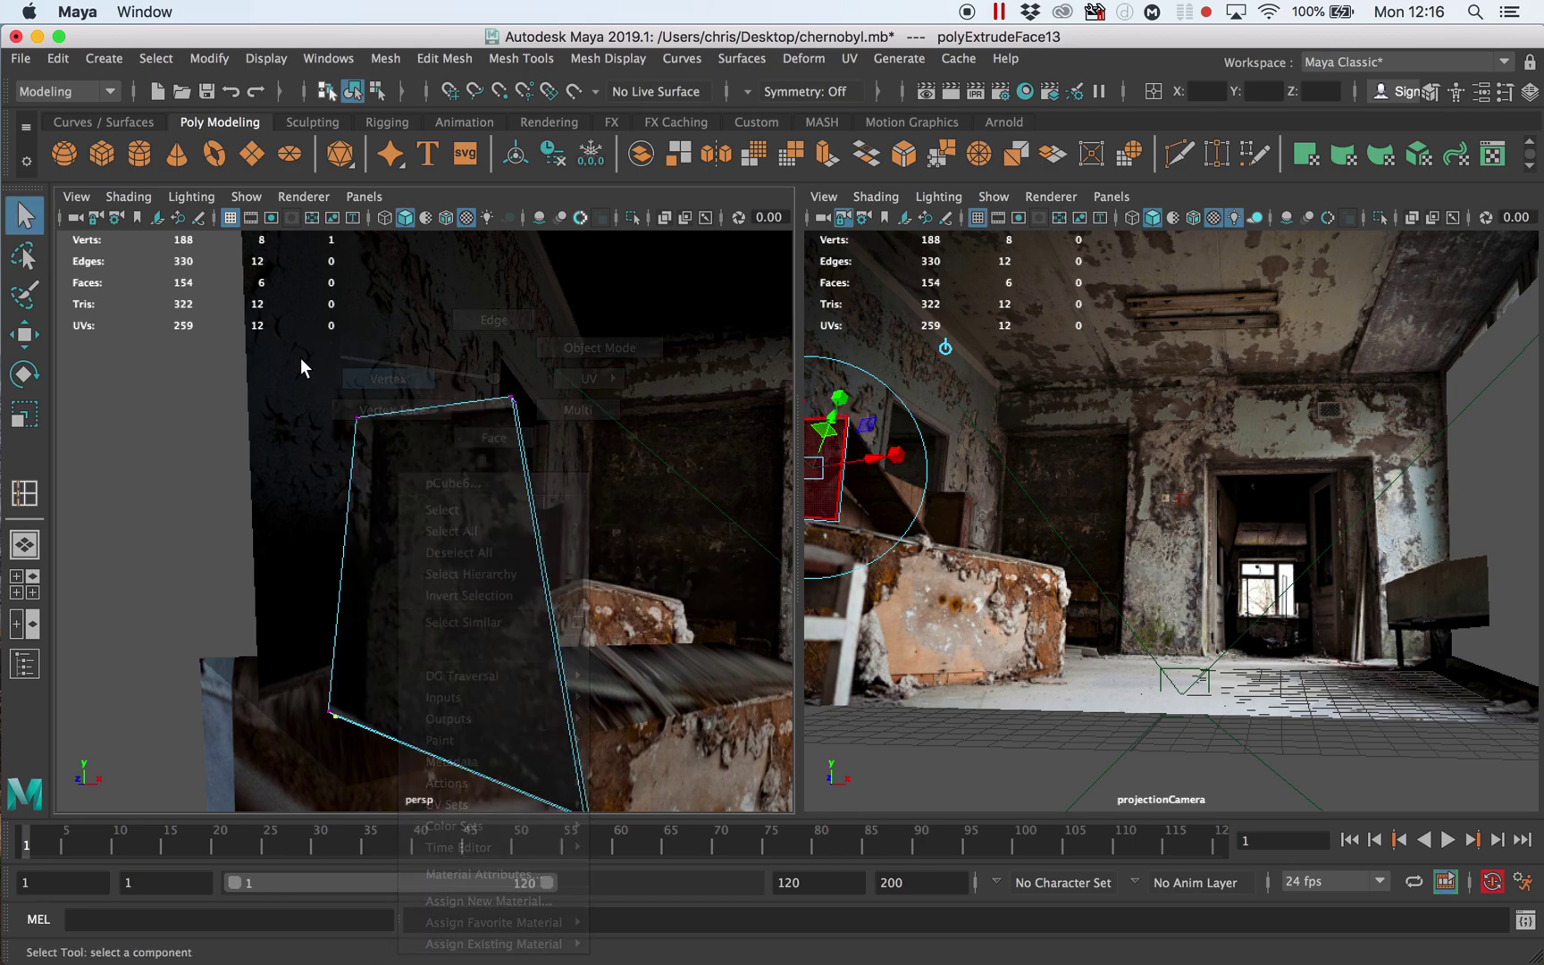
key(w)
click(365, 431)
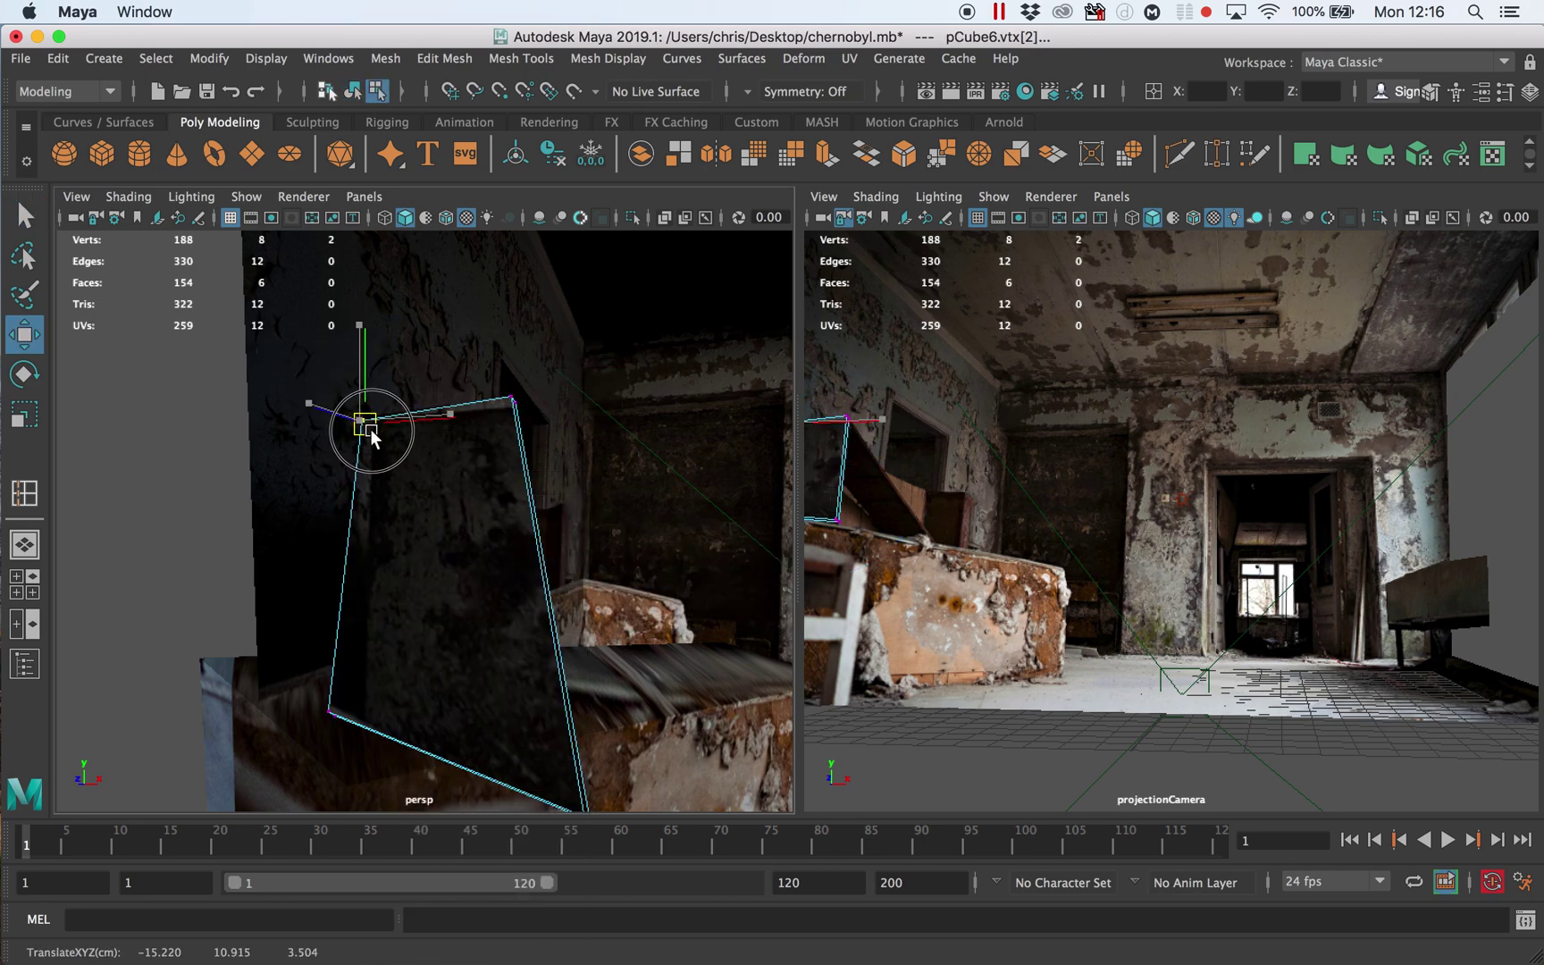
drag(491, 377, 520, 417)
drag(343, 724, 355, 734)
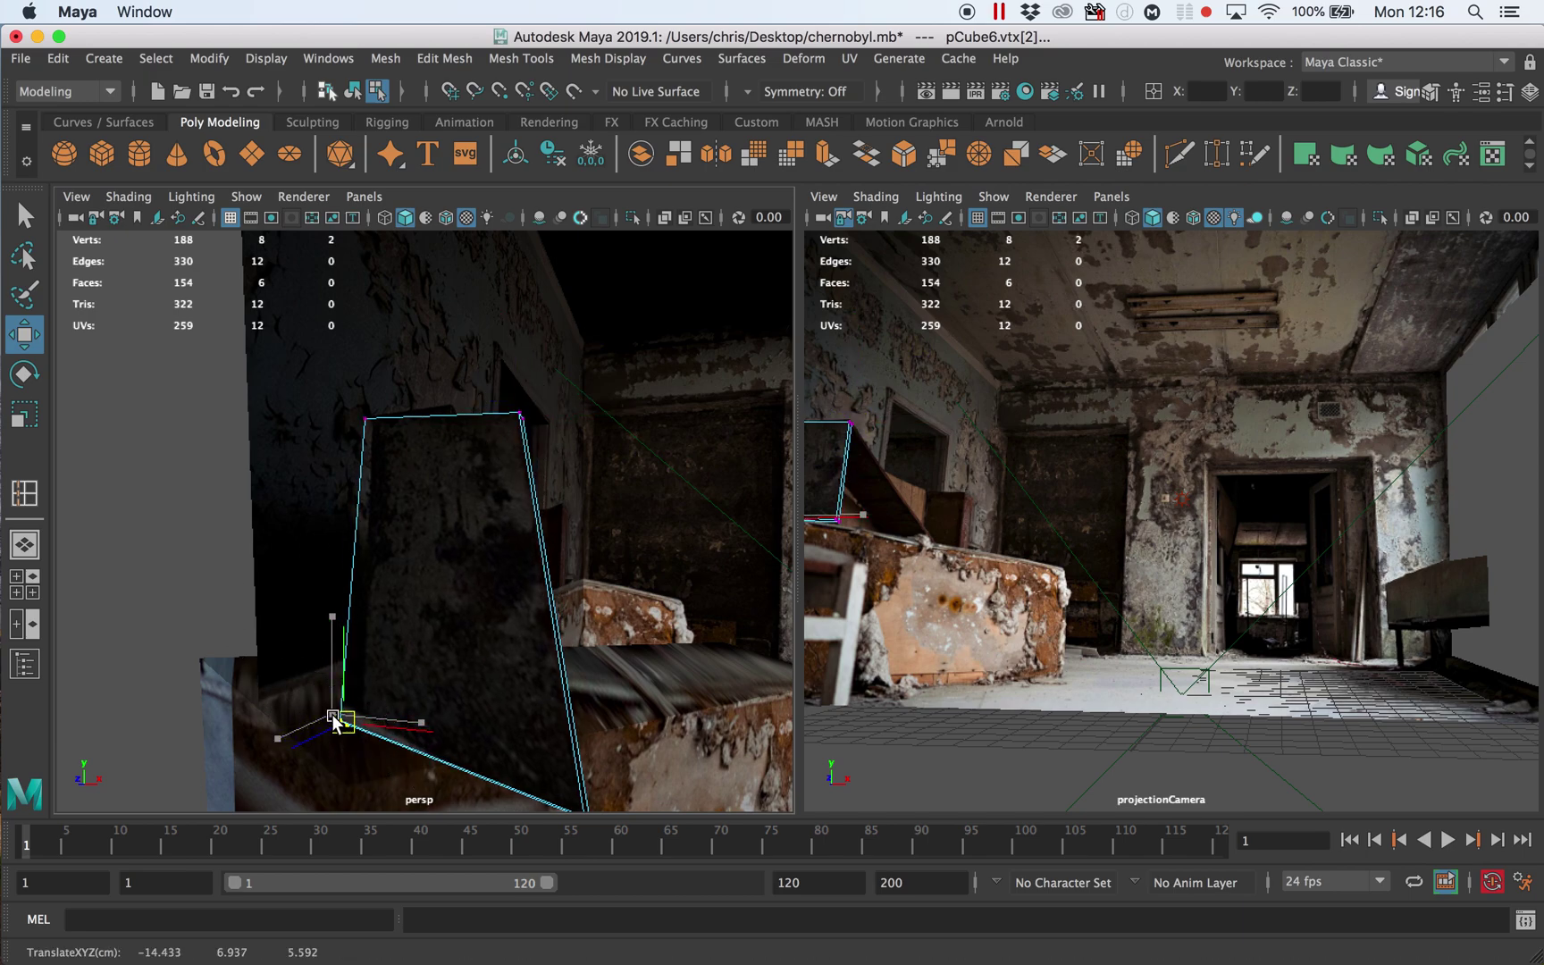
drag(320, 411, 383, 426)
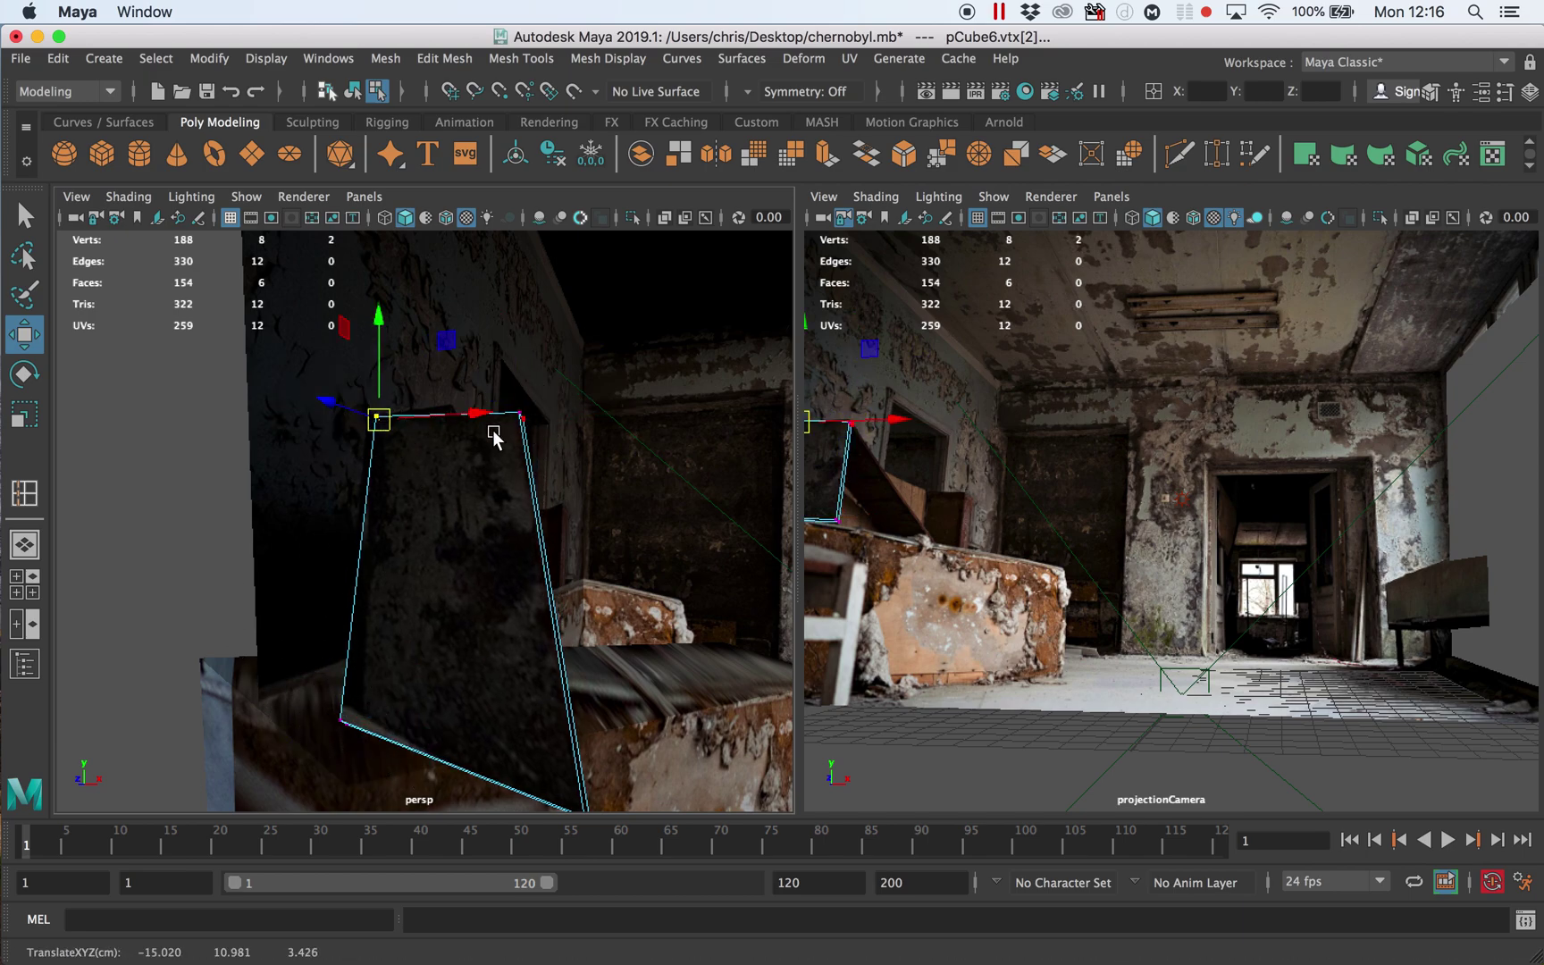
- Insert an edge loop around the thin panel just below its top edge
click(560, 60)
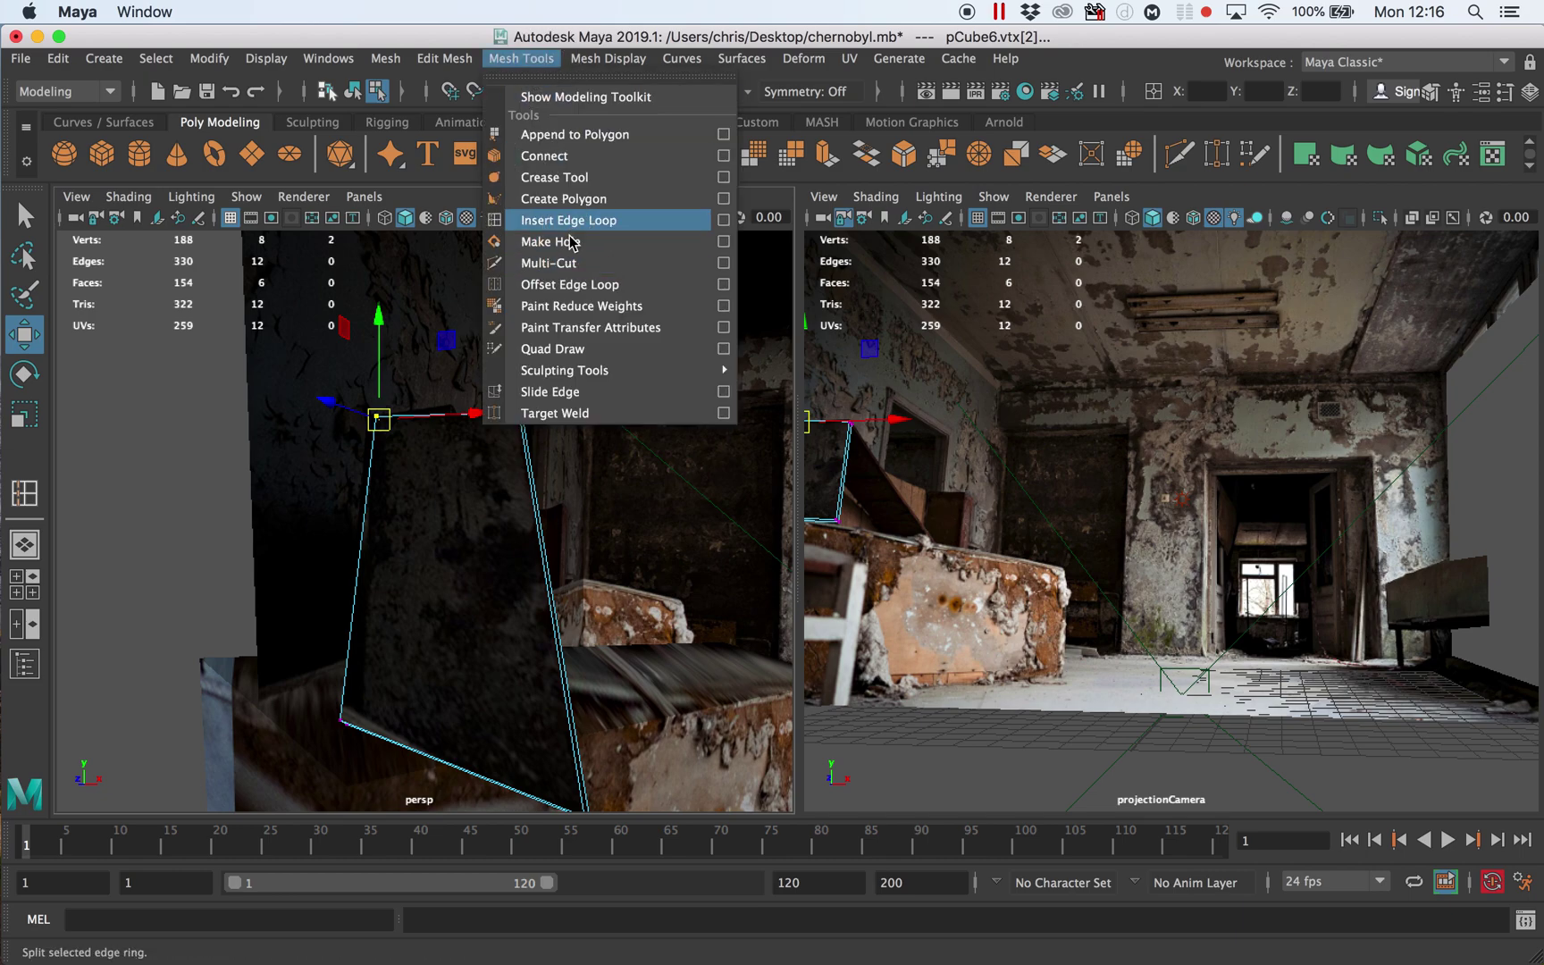
click(572, 218)
click(523, 418)
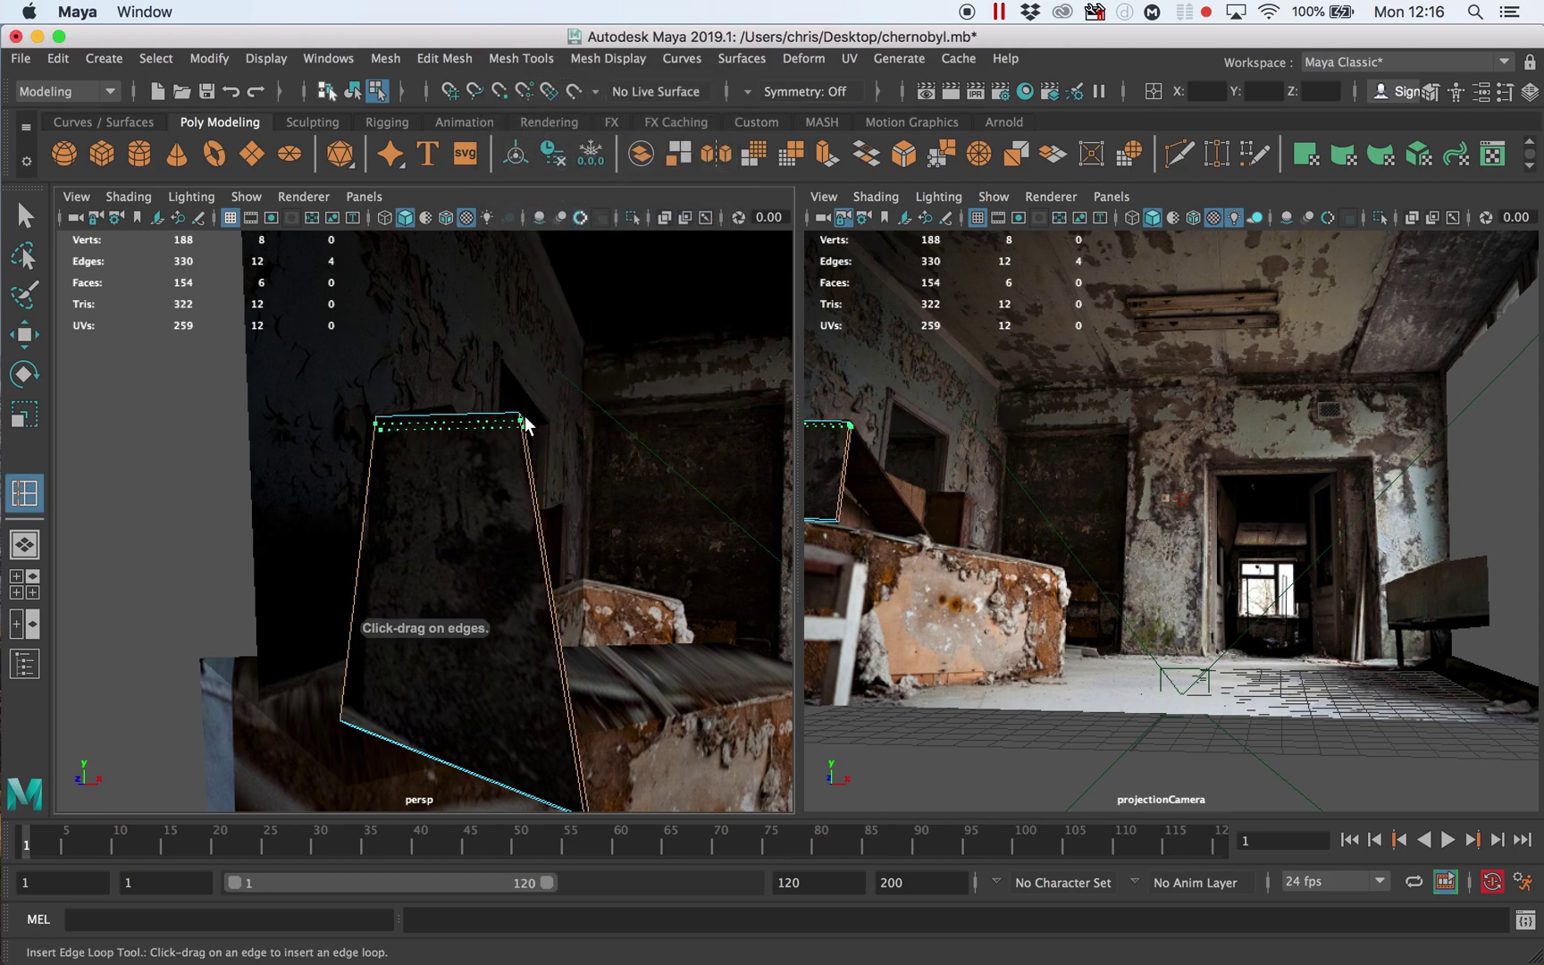
alt+drag(523, 419, 398, 420)
key(w)
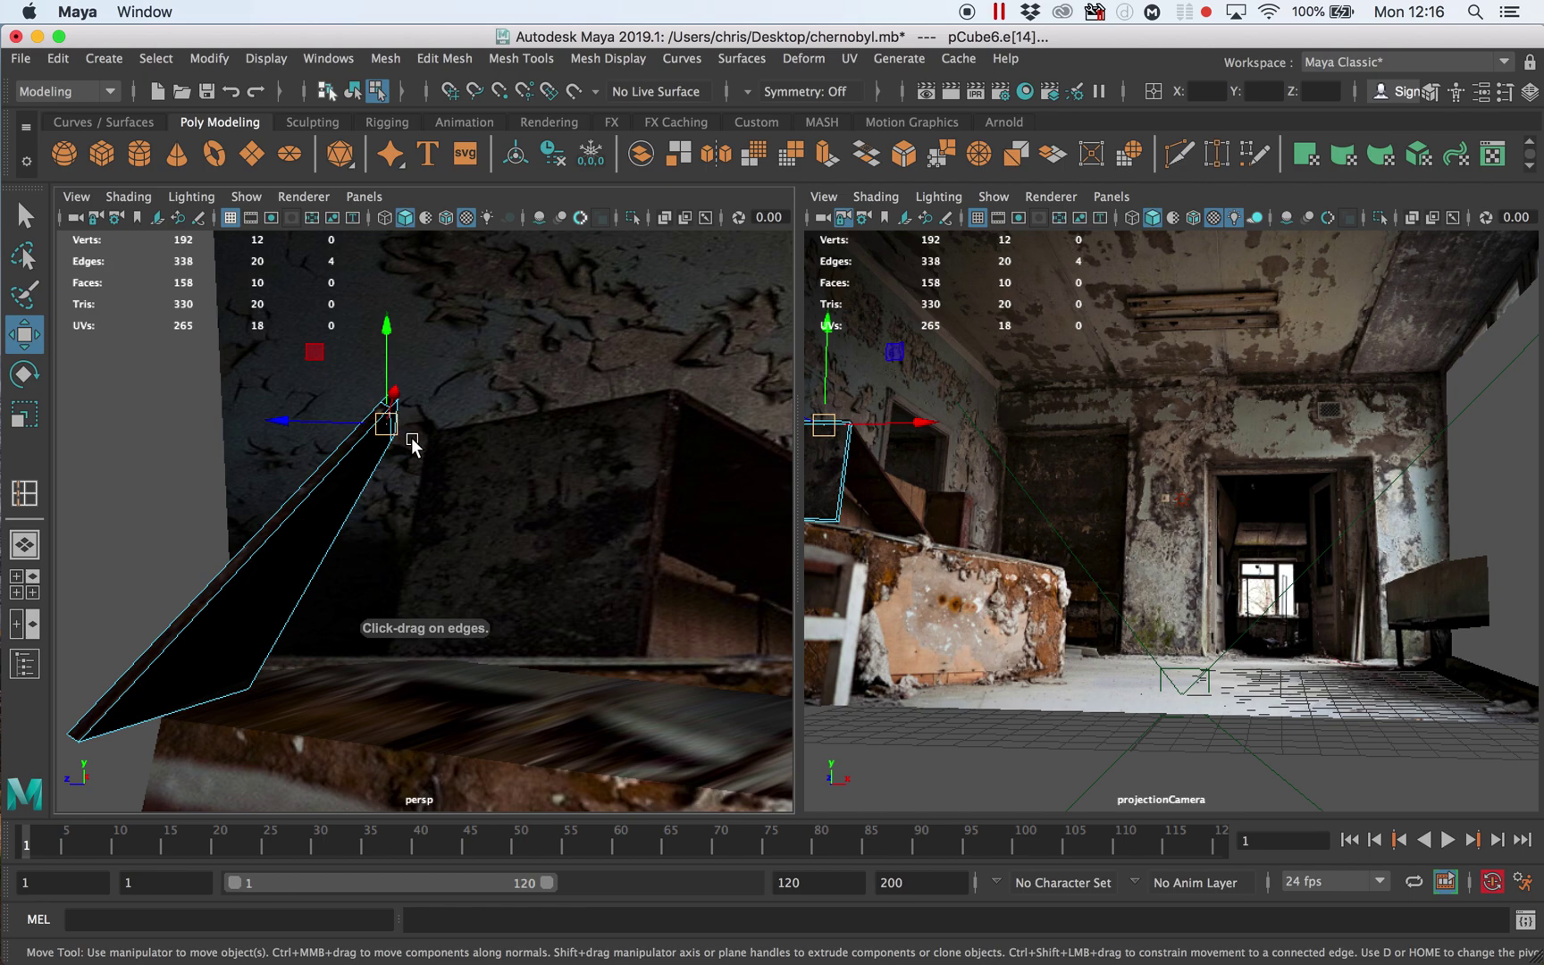
- Extrude the narrow strip face behind the panel's top edge diagonally down to the counter top as a sloping board
right_click(347, 453)
right_drag(361, 430, 408, 377)
click(389, 383)
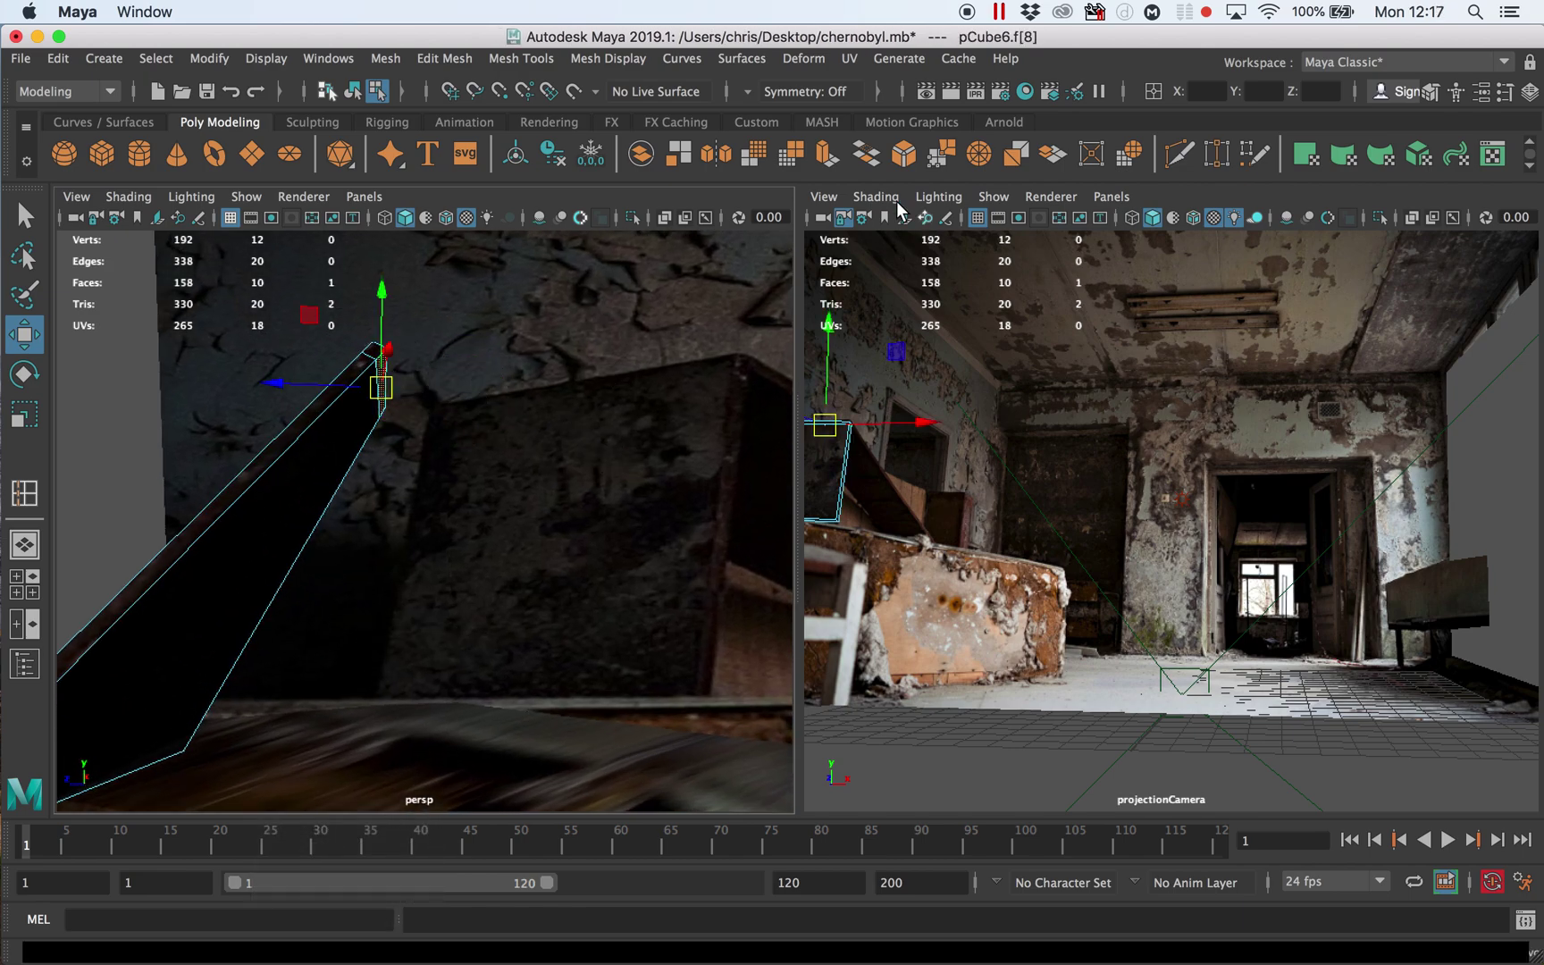
key(ctrl+e)
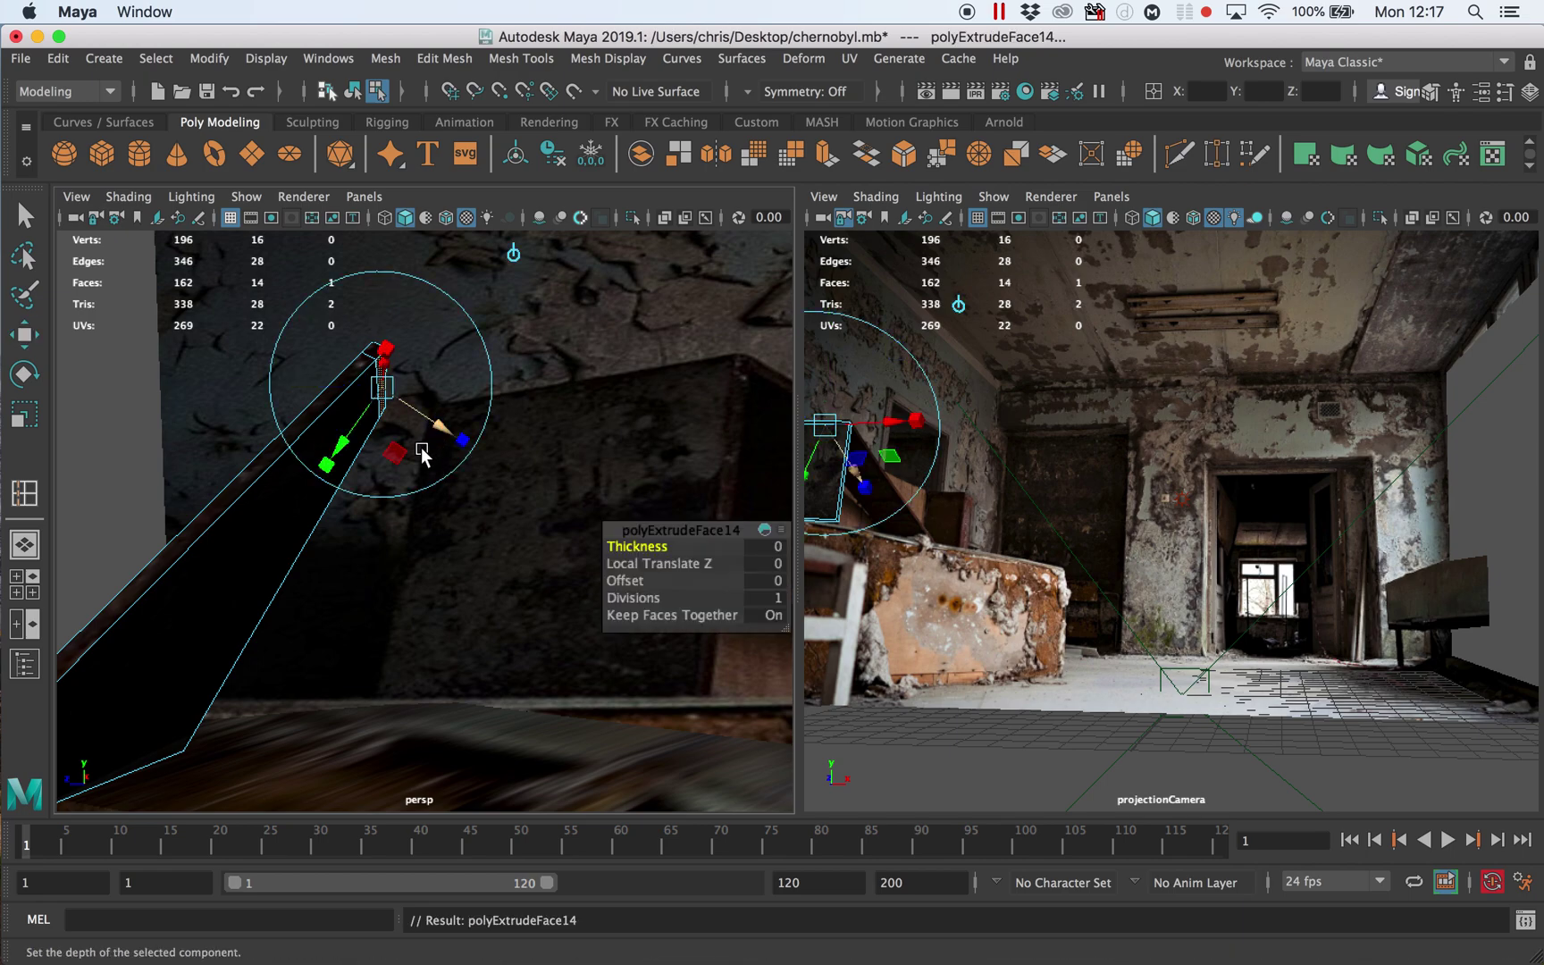
drag(439, 431, 934, 740)
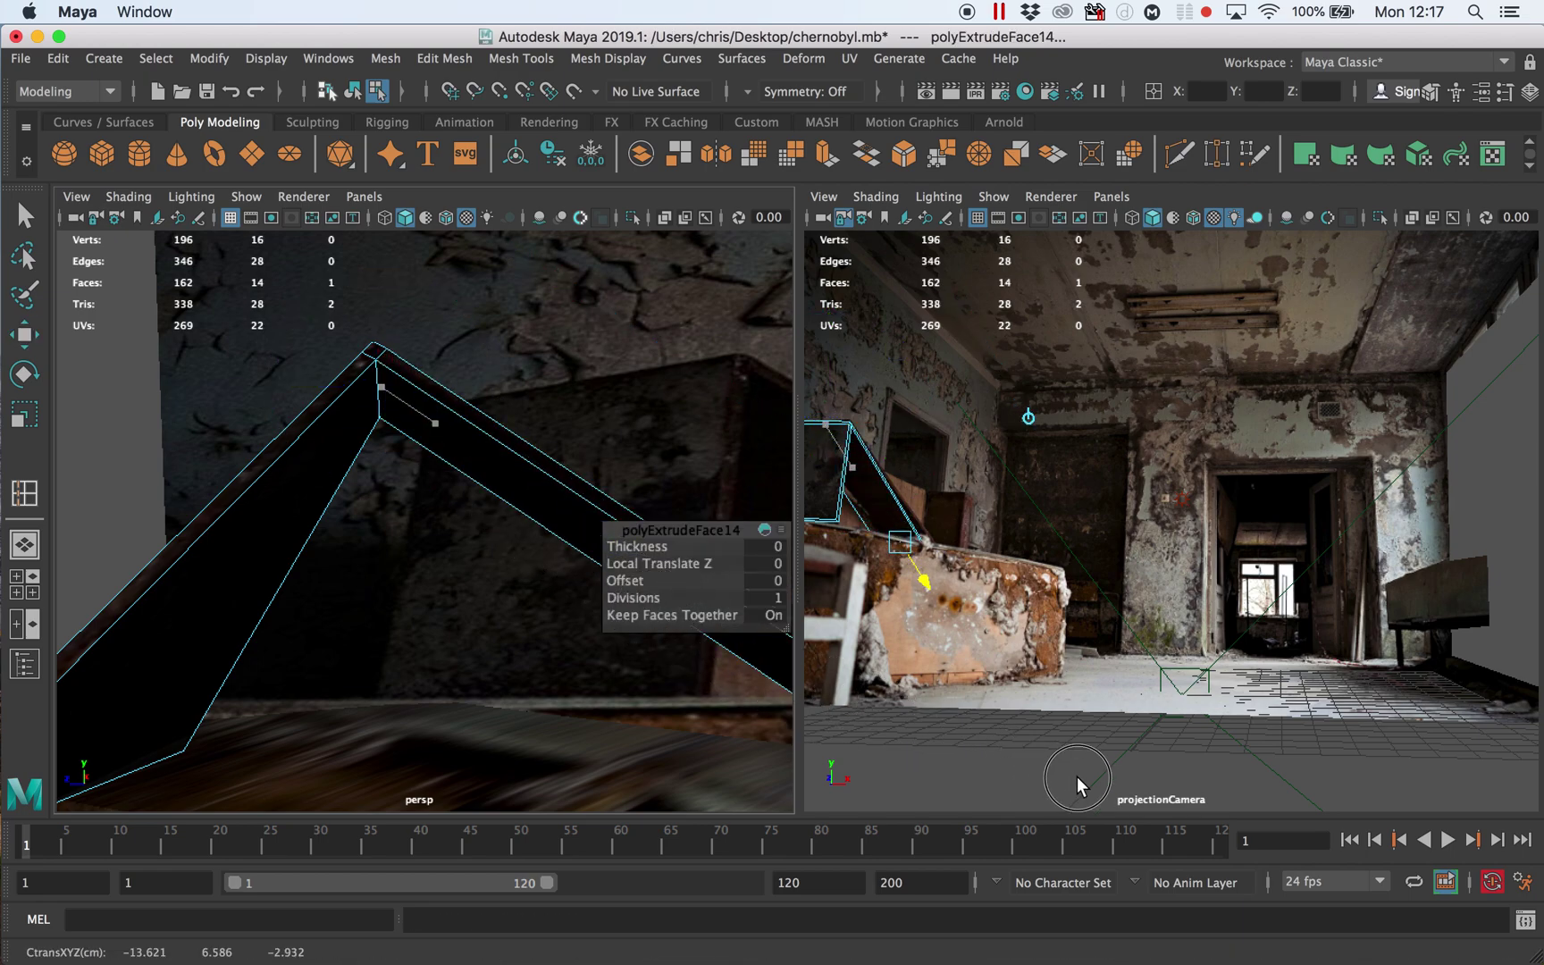
right_drag(386, 351, 499, 329)
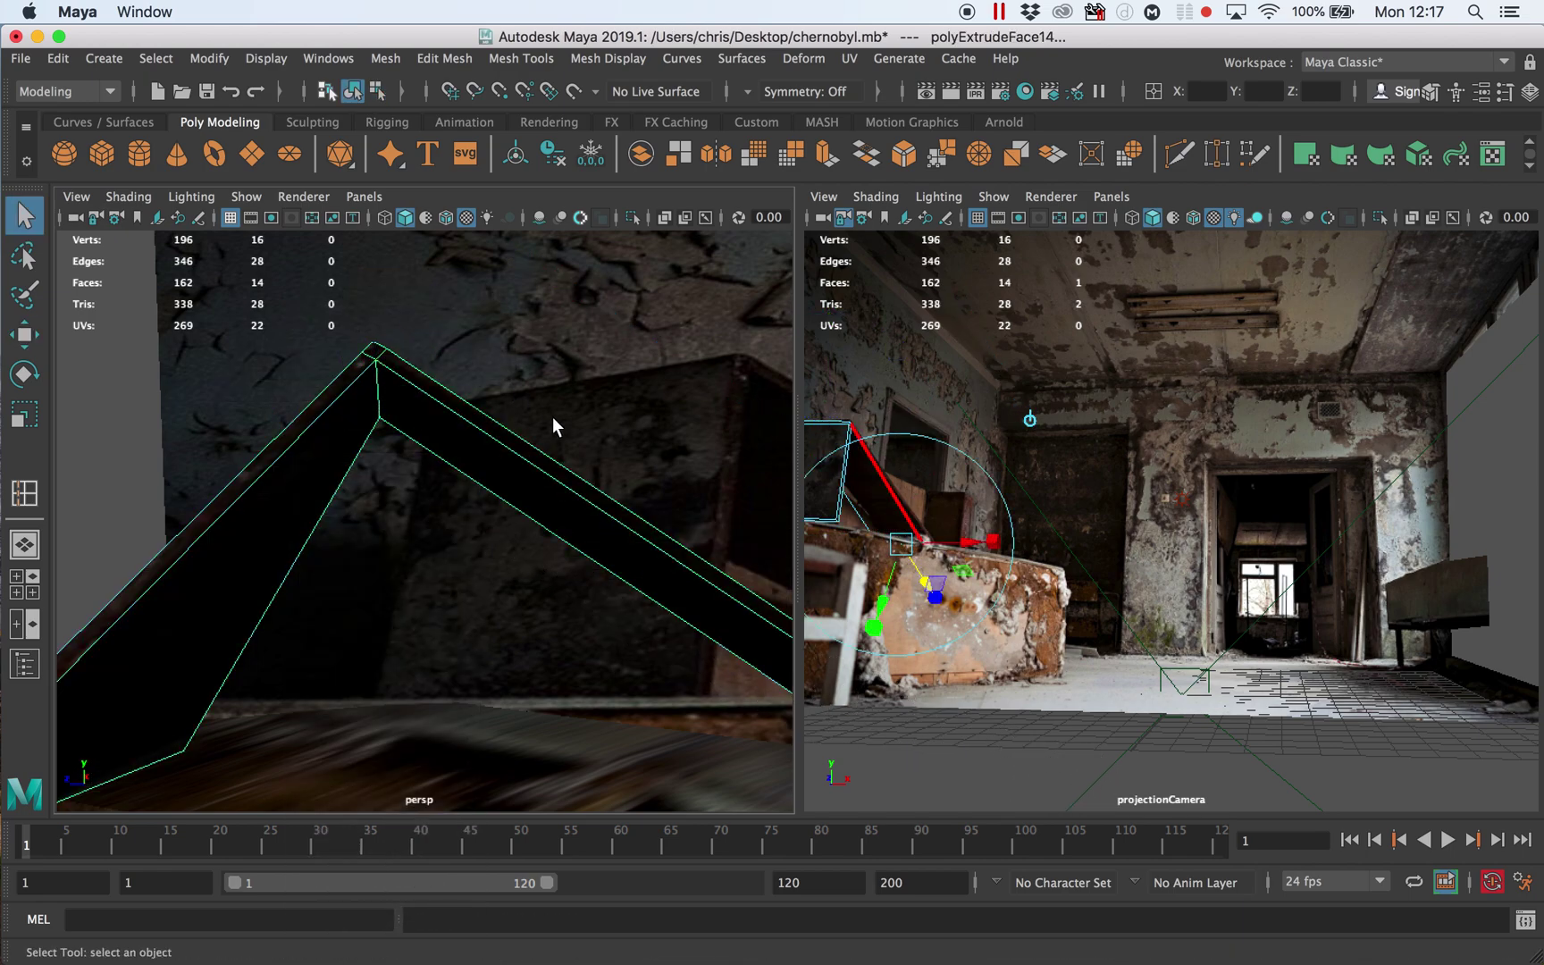
key(super+z)
- Check the extruded board in shaded display, restore textures, and slide its lower end face slightly along X
alt+right_drag(628, 485, 592, 478)
alt+drag(591, 479, 680, 568)
mouse_move(680, 568)
alt+middle_down()
mouse_move(594, 507)
mouse_move(559, 526)
alt+middle_up()
key(4)
key(5)
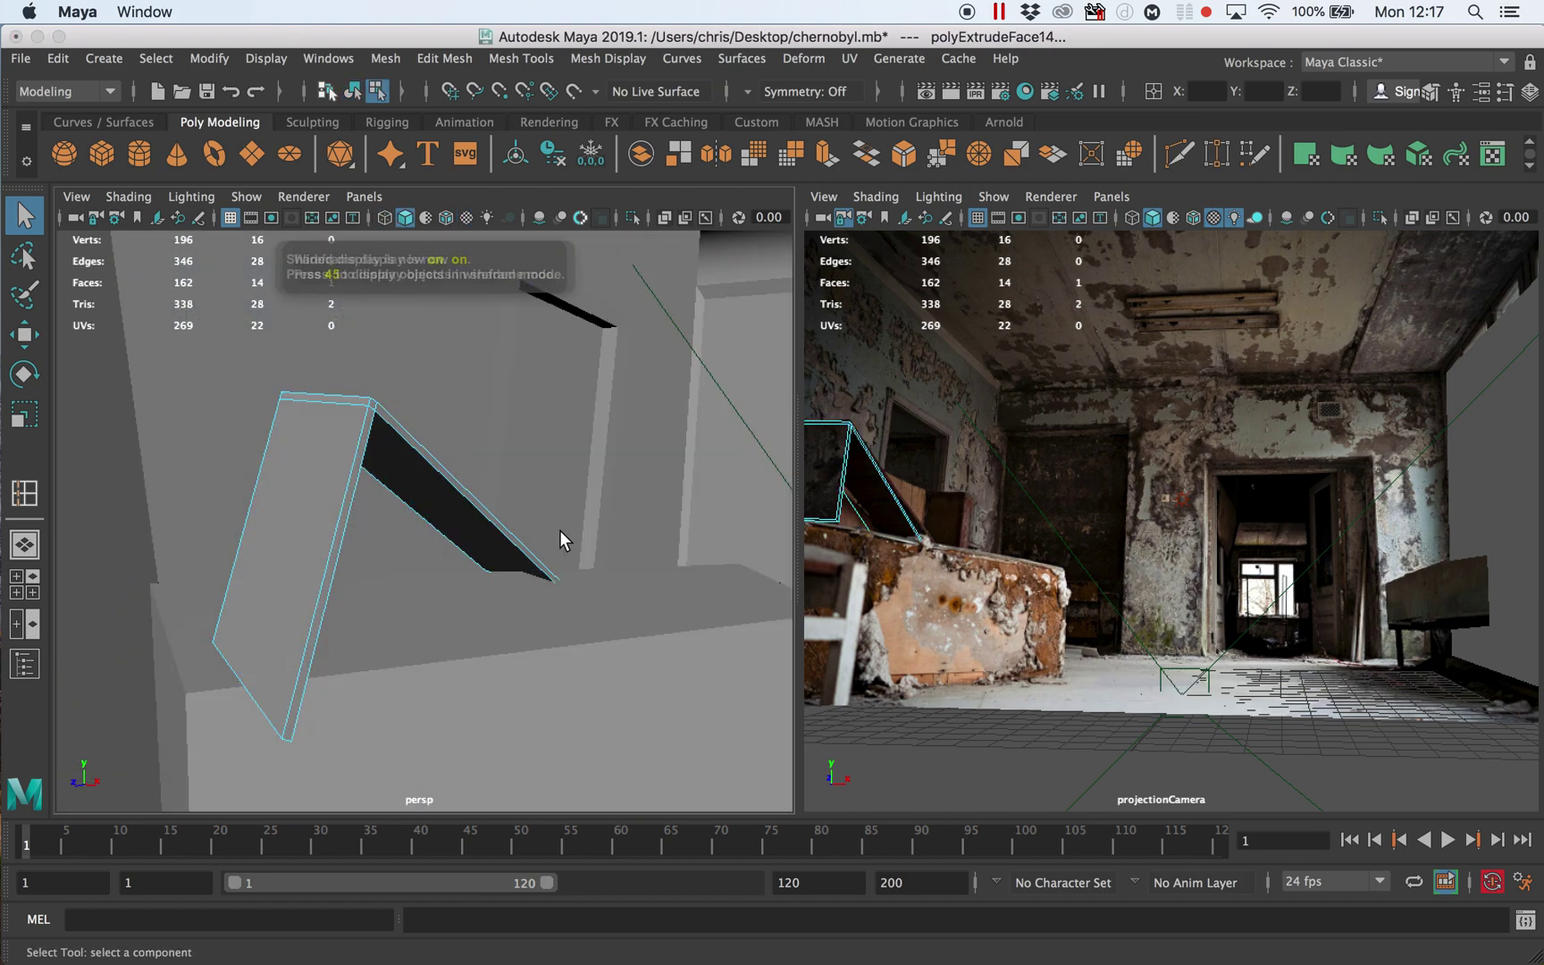
key(6)
key(w)
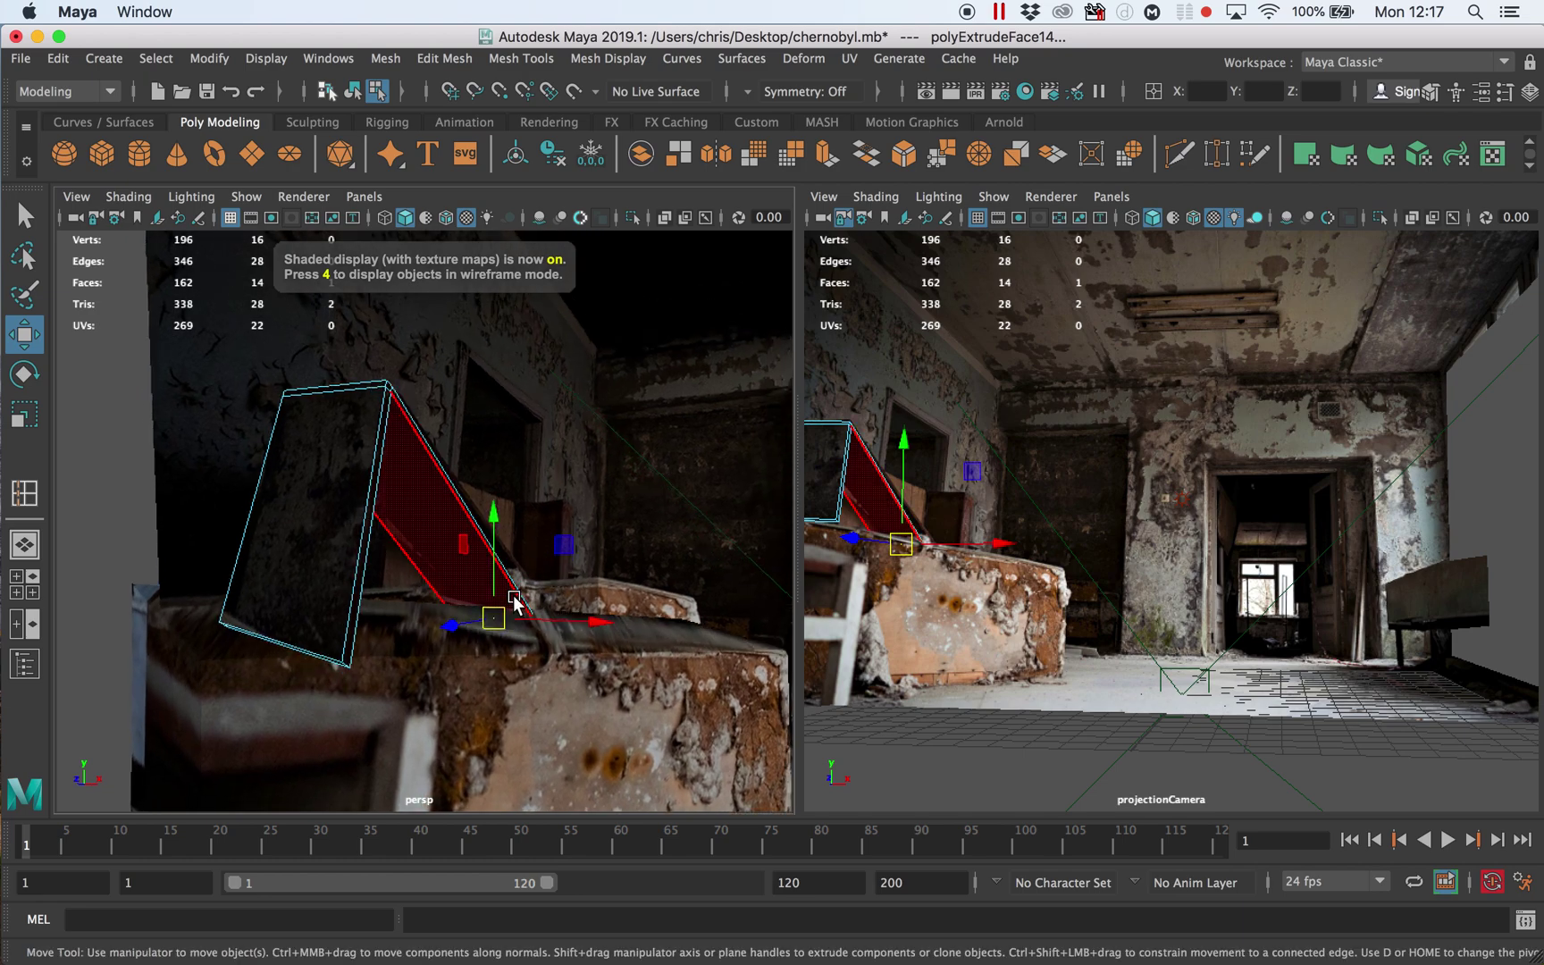
drag(605, 621, 623, 630)
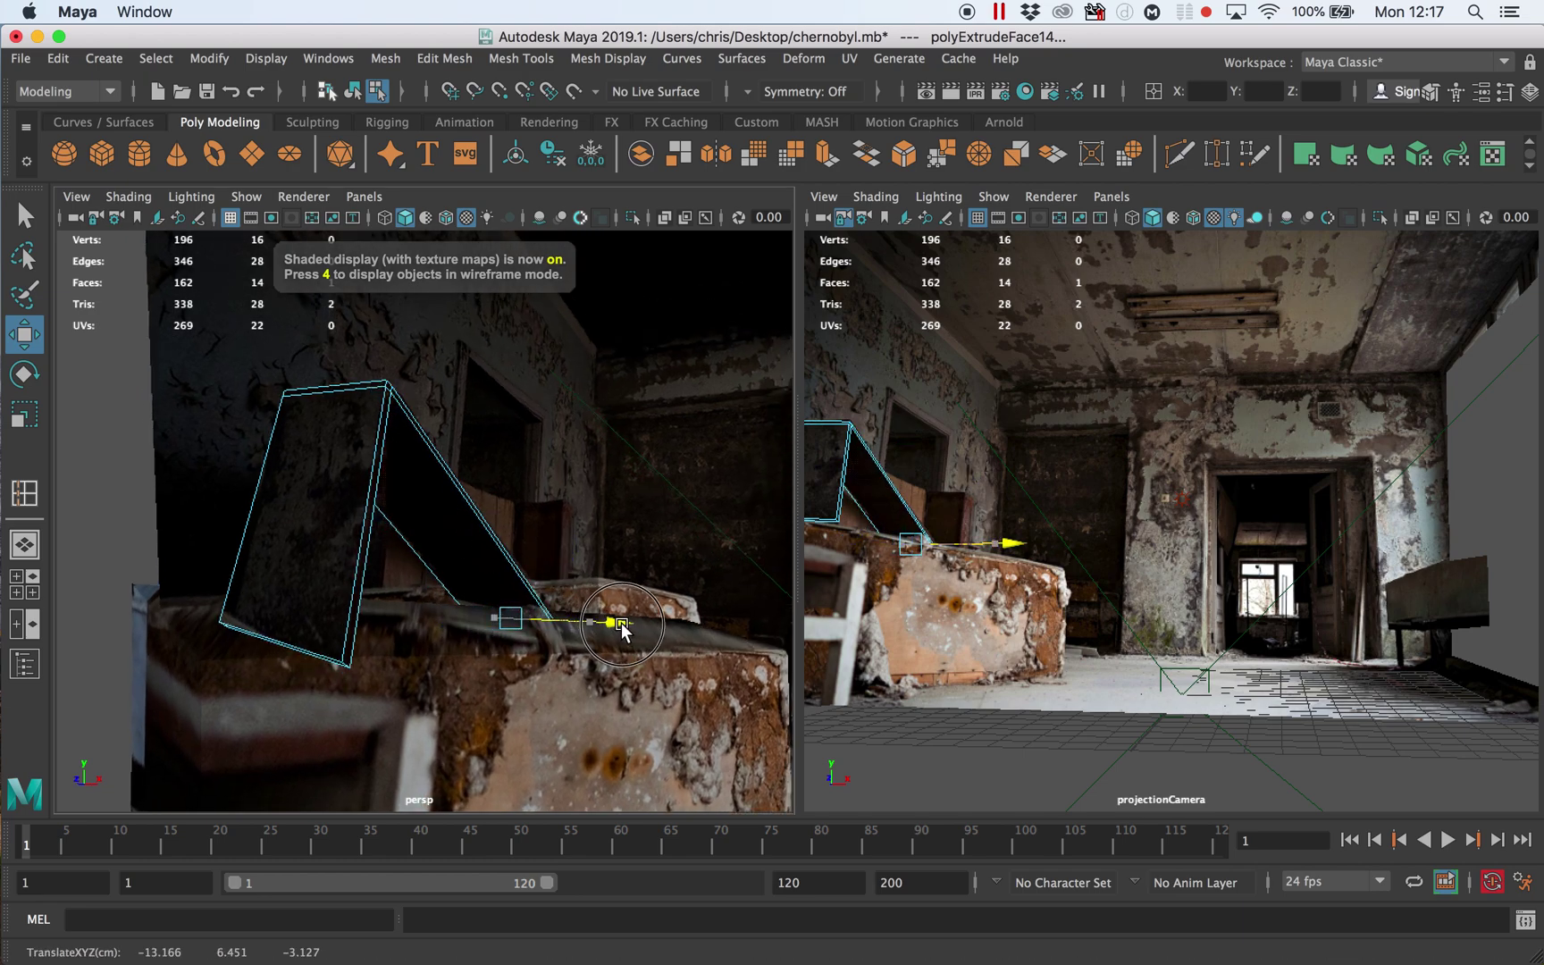
- Use wireframe display to select the sloping board's inner bottom vertices and nudge them, returning to textured display
key(4)
right_drag(422, 378, 316, 378)
drag(420, 600, 483, 652)
key(5)
click(572, 628)
key(6)
drag(572, 627, 571, 625)
- Lower the front panel's bottom-right vertex pair, then fine-tune both bottom corners so the panel rests on the counter
drag(310, 638, 375, 691)
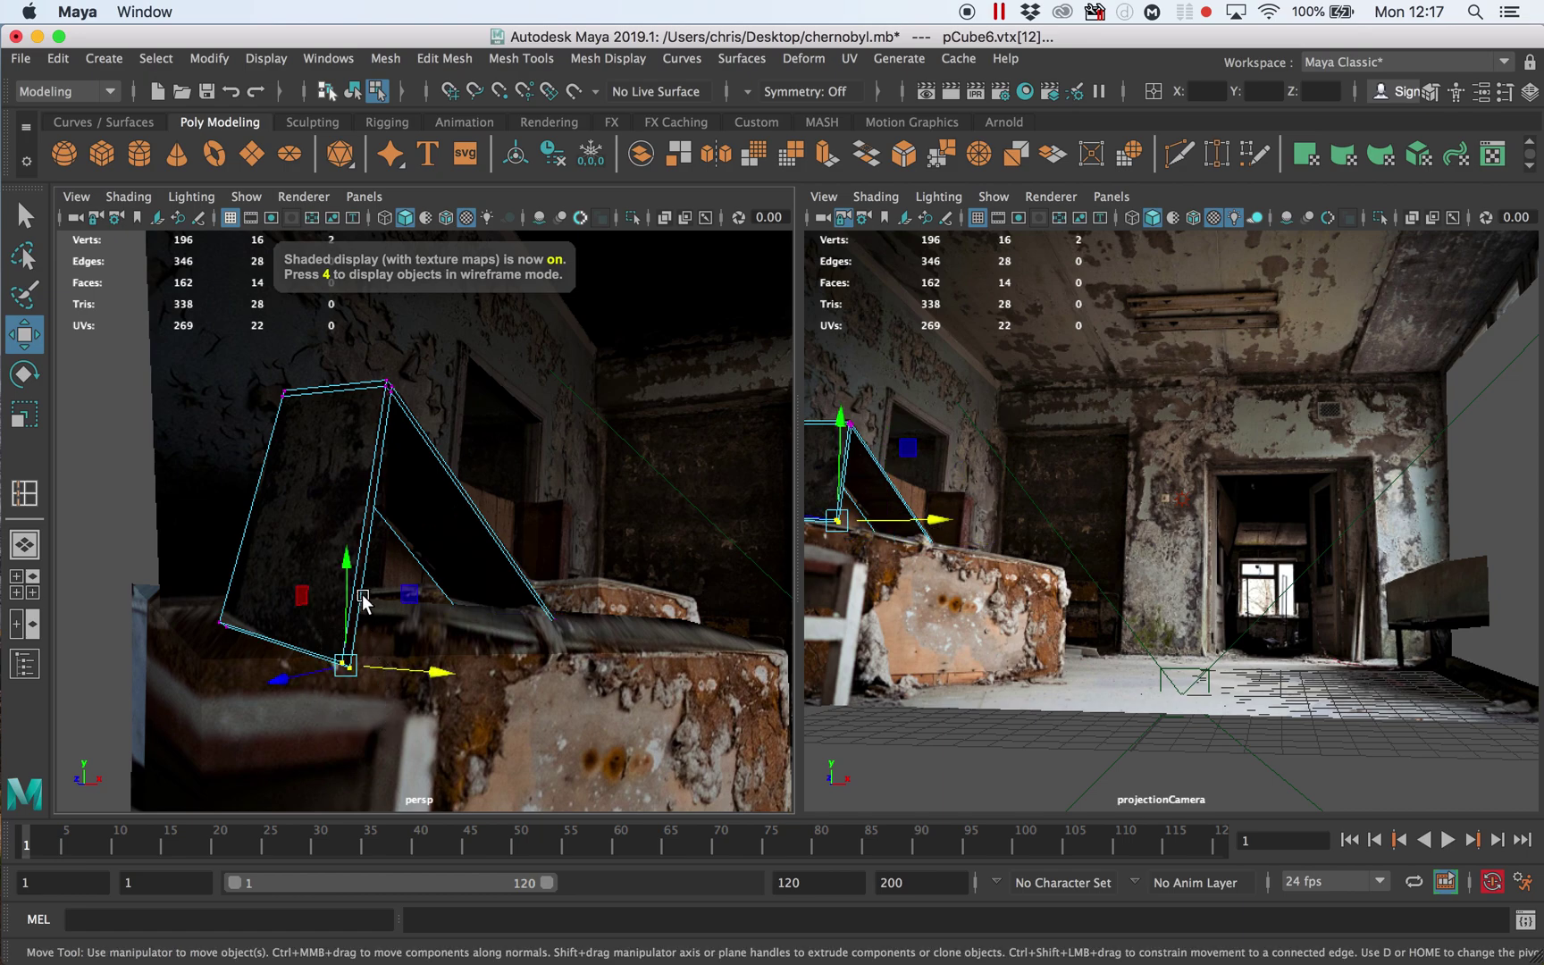
drag(348, 570, 348, 598)
drag(284, 711, 303, 705)
drag(435, 697, 423, 693)
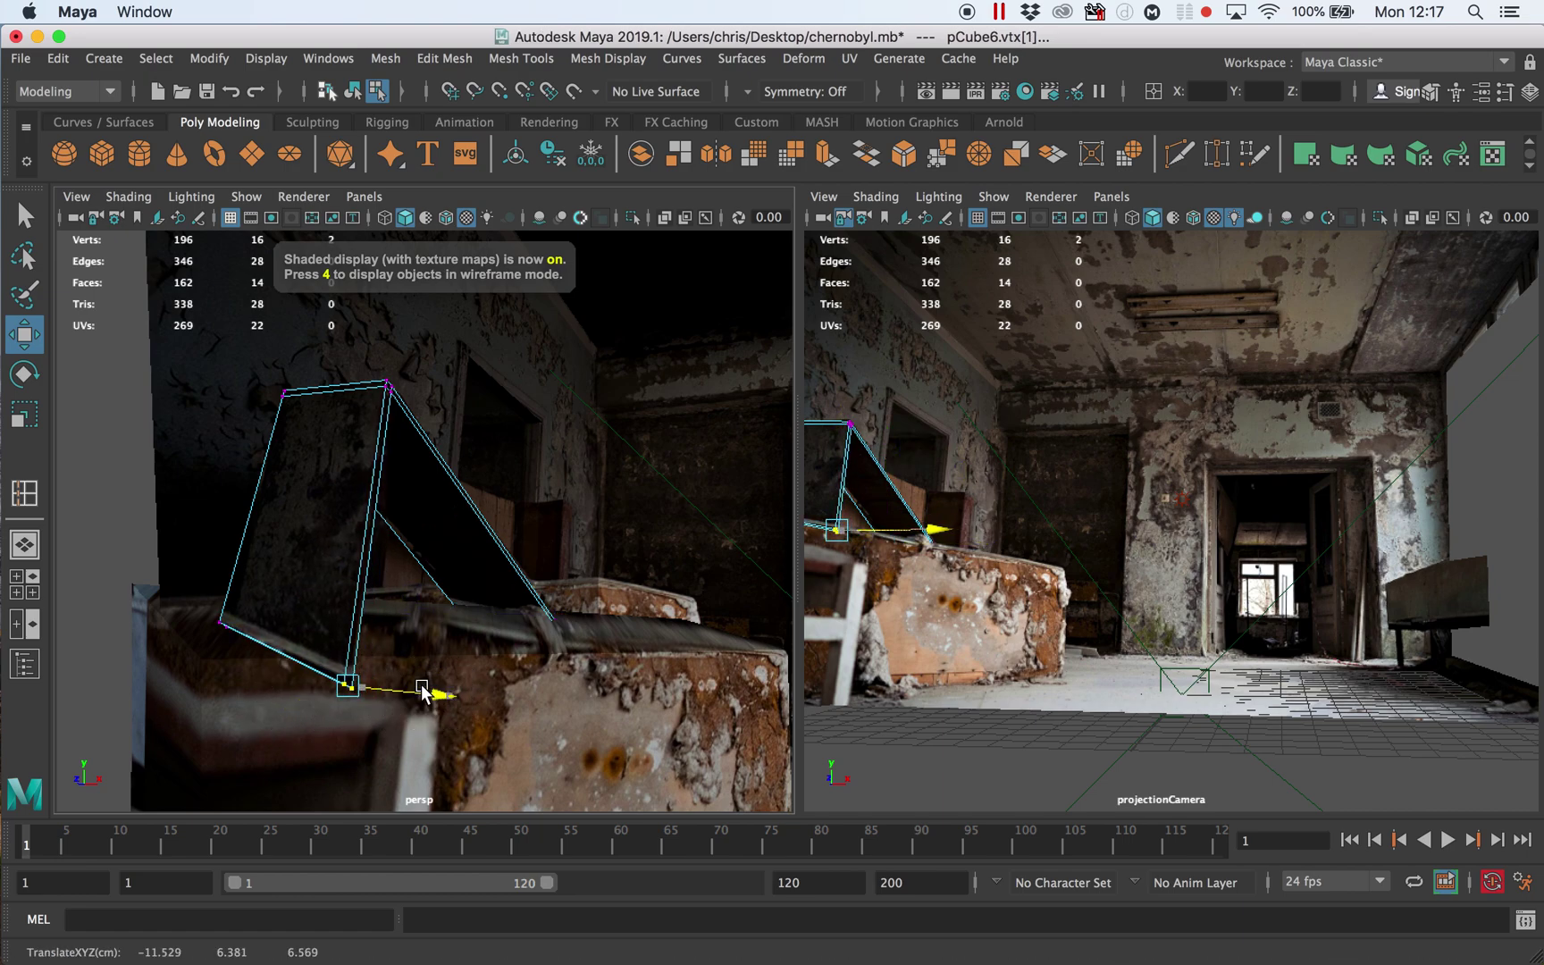
drag(234, 651, 204, 613)
drag(222, 623, 227, 611)
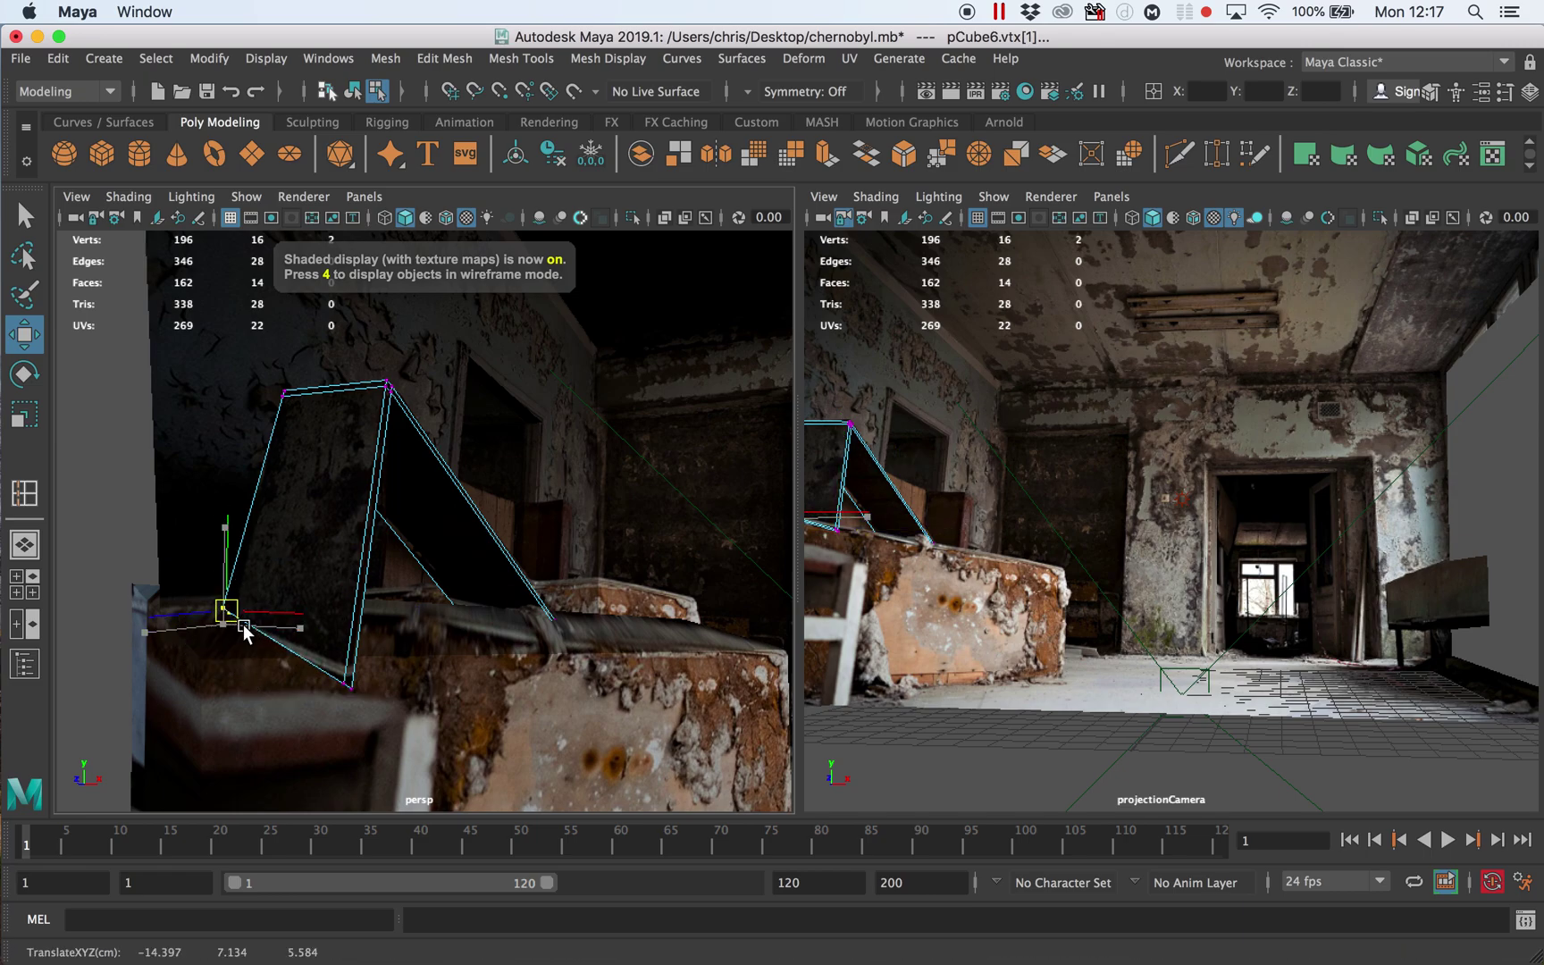
drag(362, 700, 335, 671)
drag(348, 684, 355, 669)
alt+right_drag(448, 492, 422, 506)
alt+drag(432, 511, 348, 542)
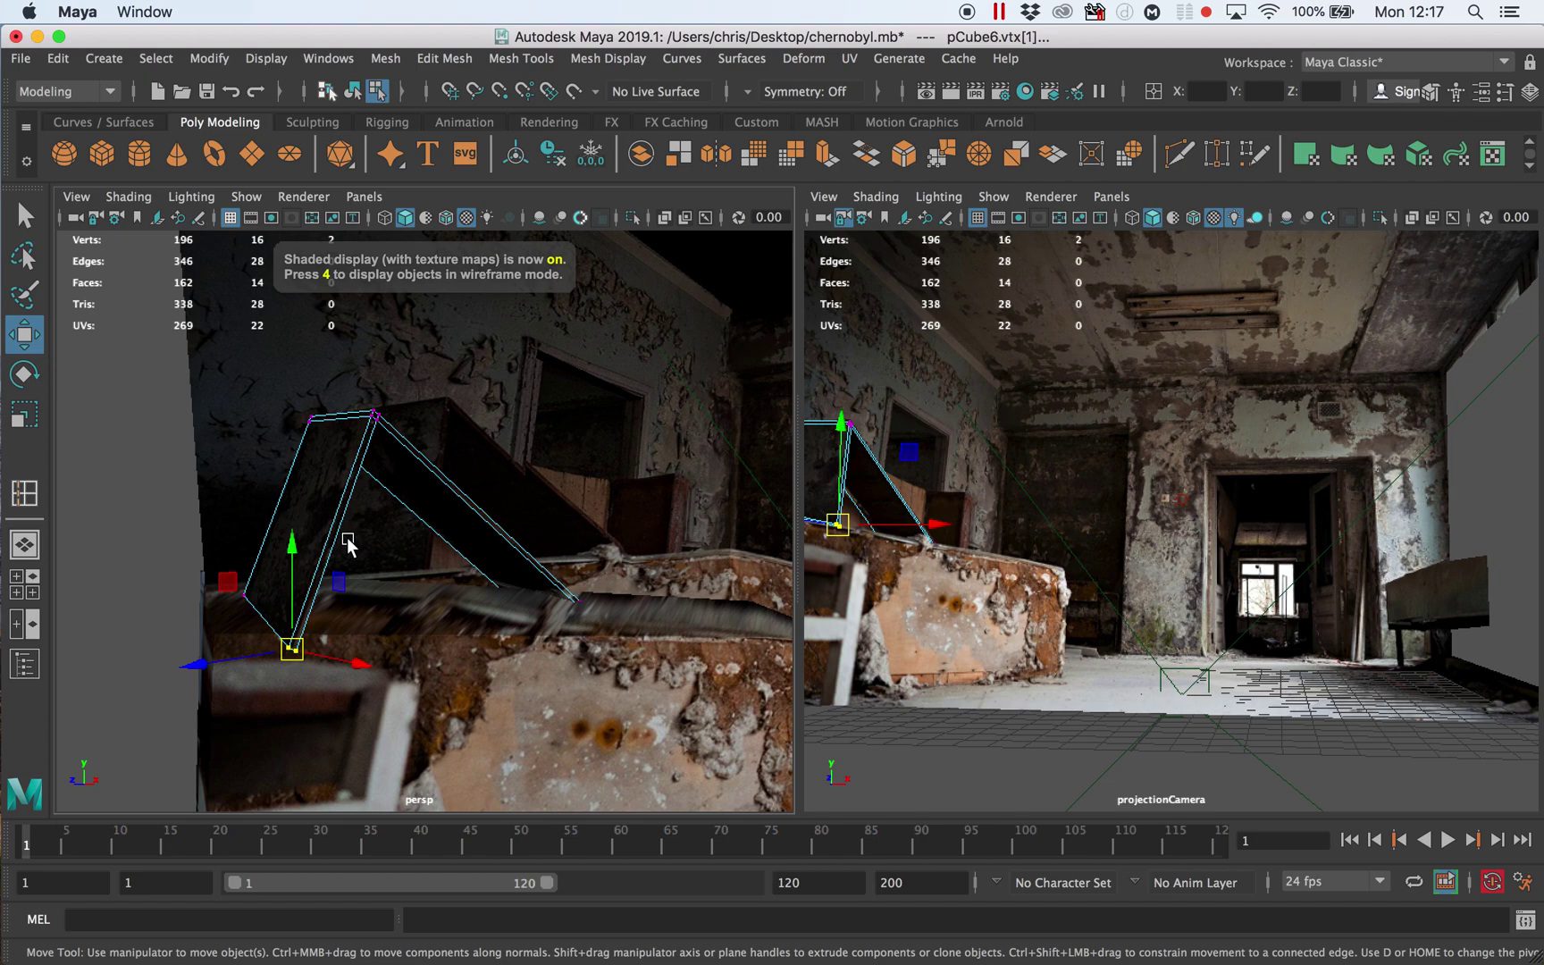
- Move the counter box's near bottom corner vertex along X and slightly upward to match the photo
click(205, 574)
alt+middle_drag(347, 539, 405, 436)
alt+drag(351, 593, 469, 558)
alt+right_drag(473, 537, 390, 625)
click(403, 536)
mouse_move(494, 527)
mouse_down()
mouse_move(598, 563)
mouse_move(491, 544)
mouse_move(505, 547)
mouse_up()
click(417, 760)
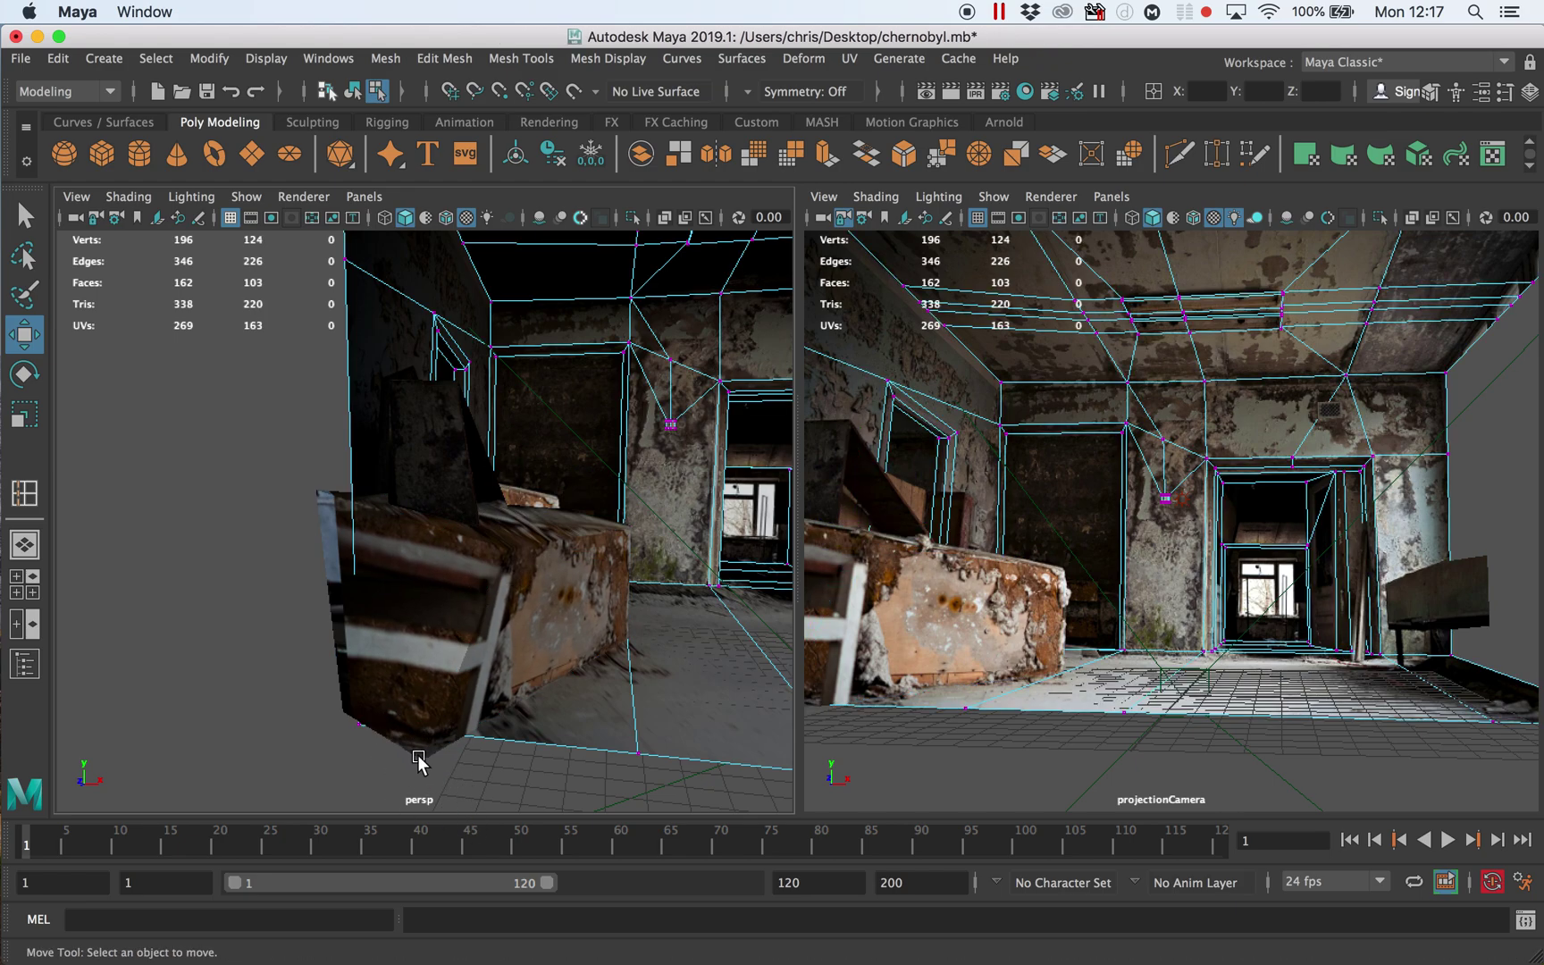
key(super+z)
drag(485, 773, 554, 786)
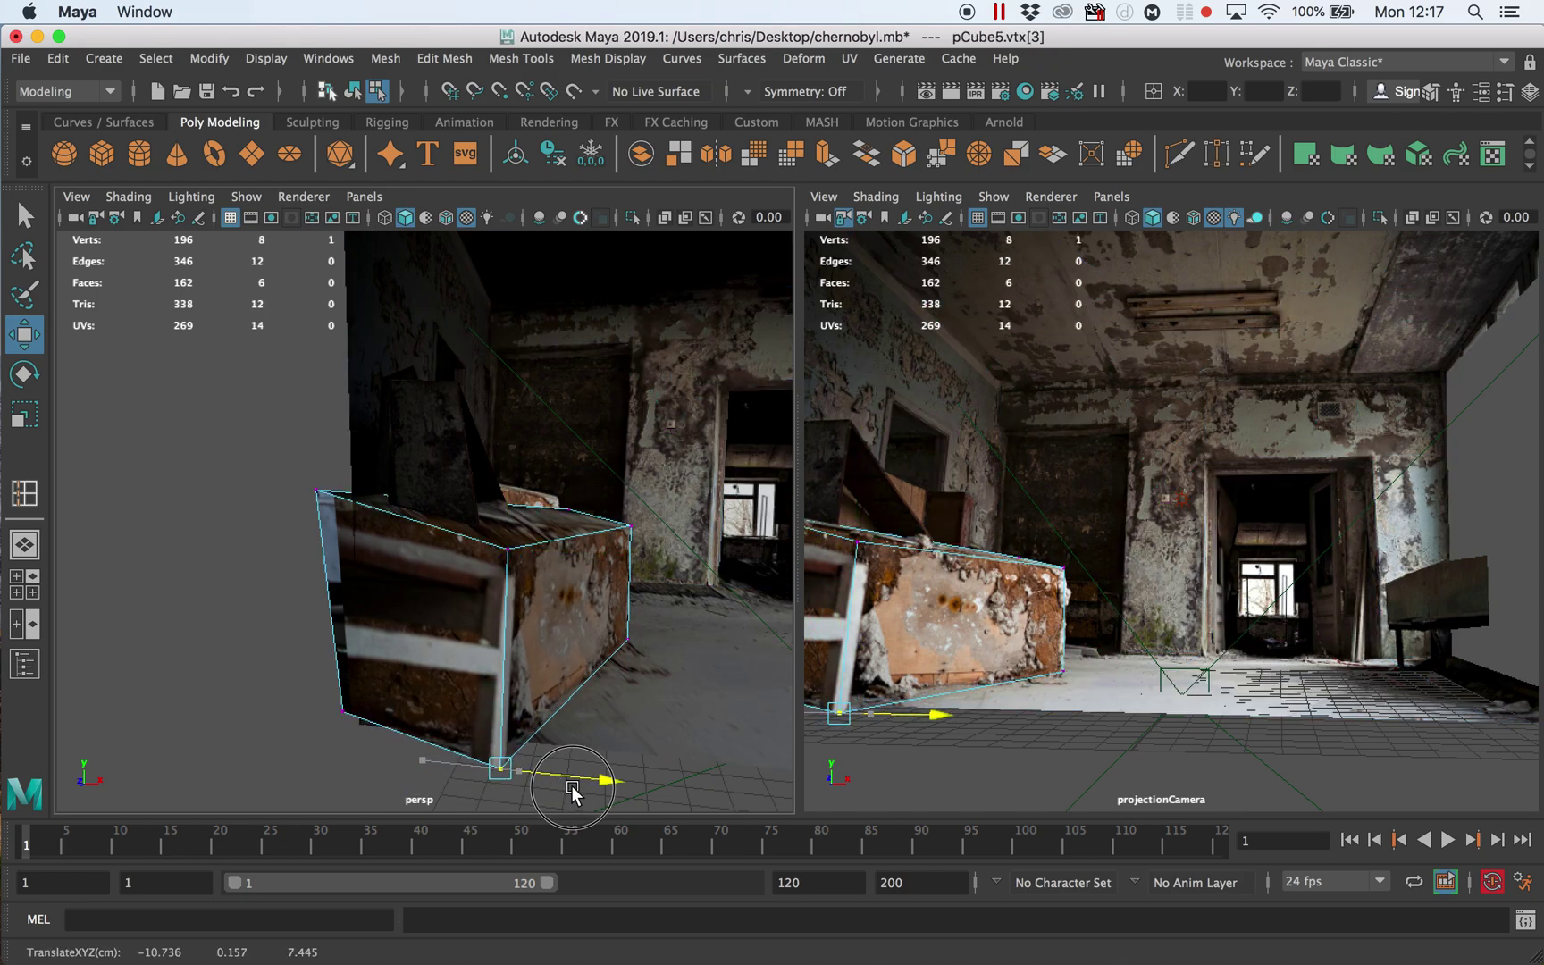
drag(492, 701, 498, 679)
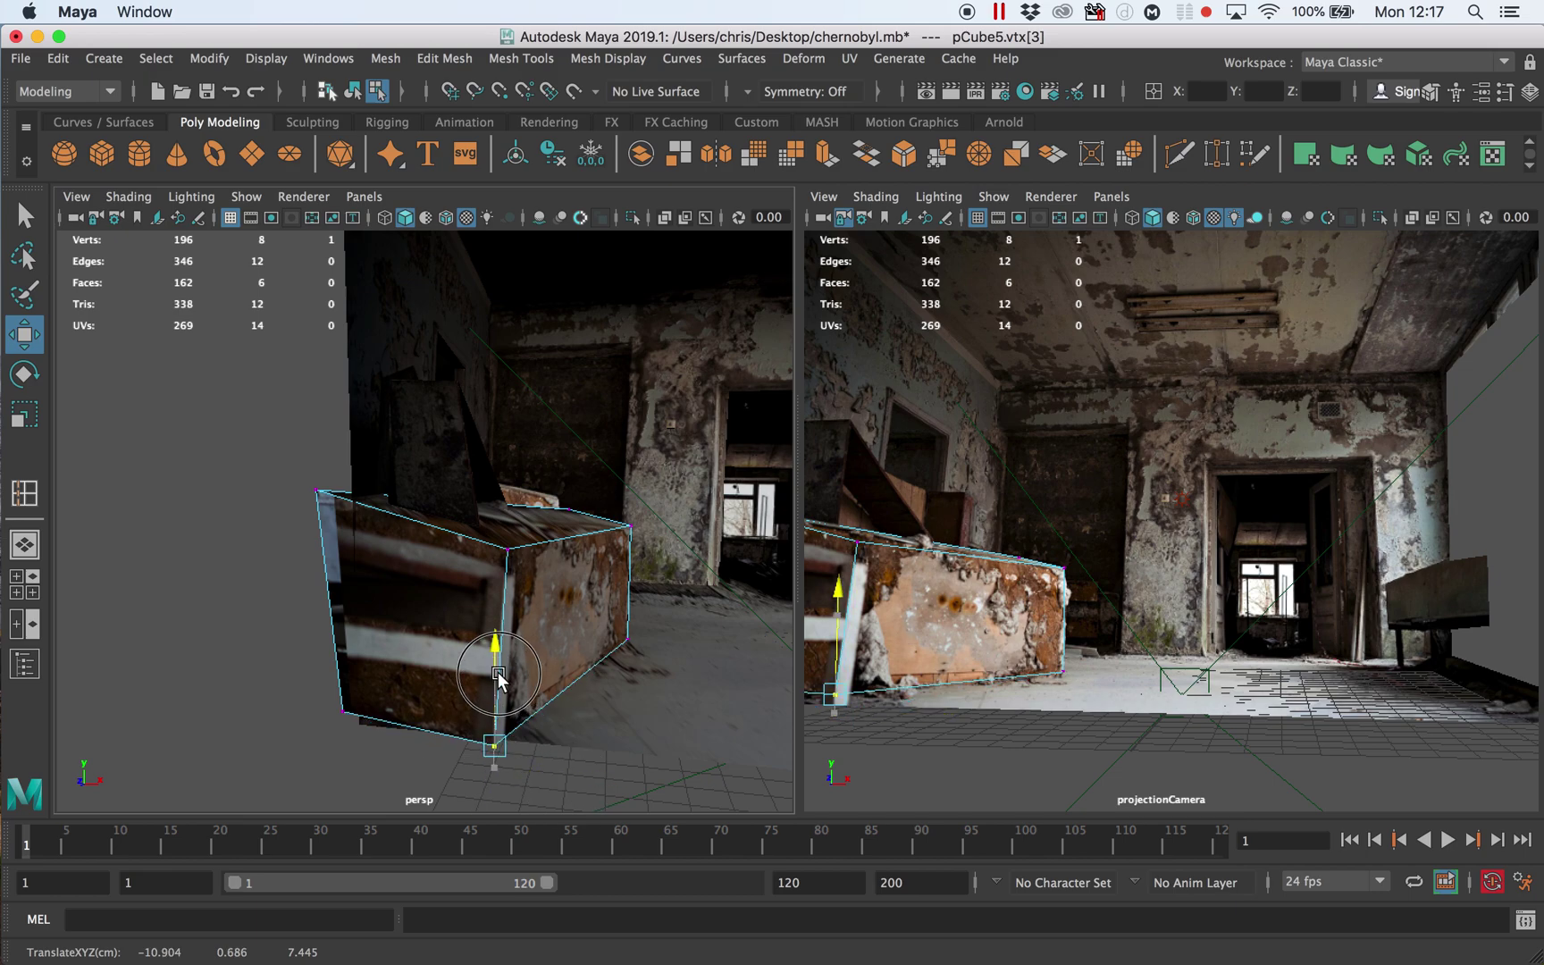
- Select the counter box's far bottom corner vertex and examine its position against the floor from several angles
click(1061, 666)
alt+drag(605, 715, 546, 660)
alt+middle_drag(554, 625, 447, 579)
alt+drag(422, 614, 430, 579)
alt+middle_drag(475, 557, 576, 556)
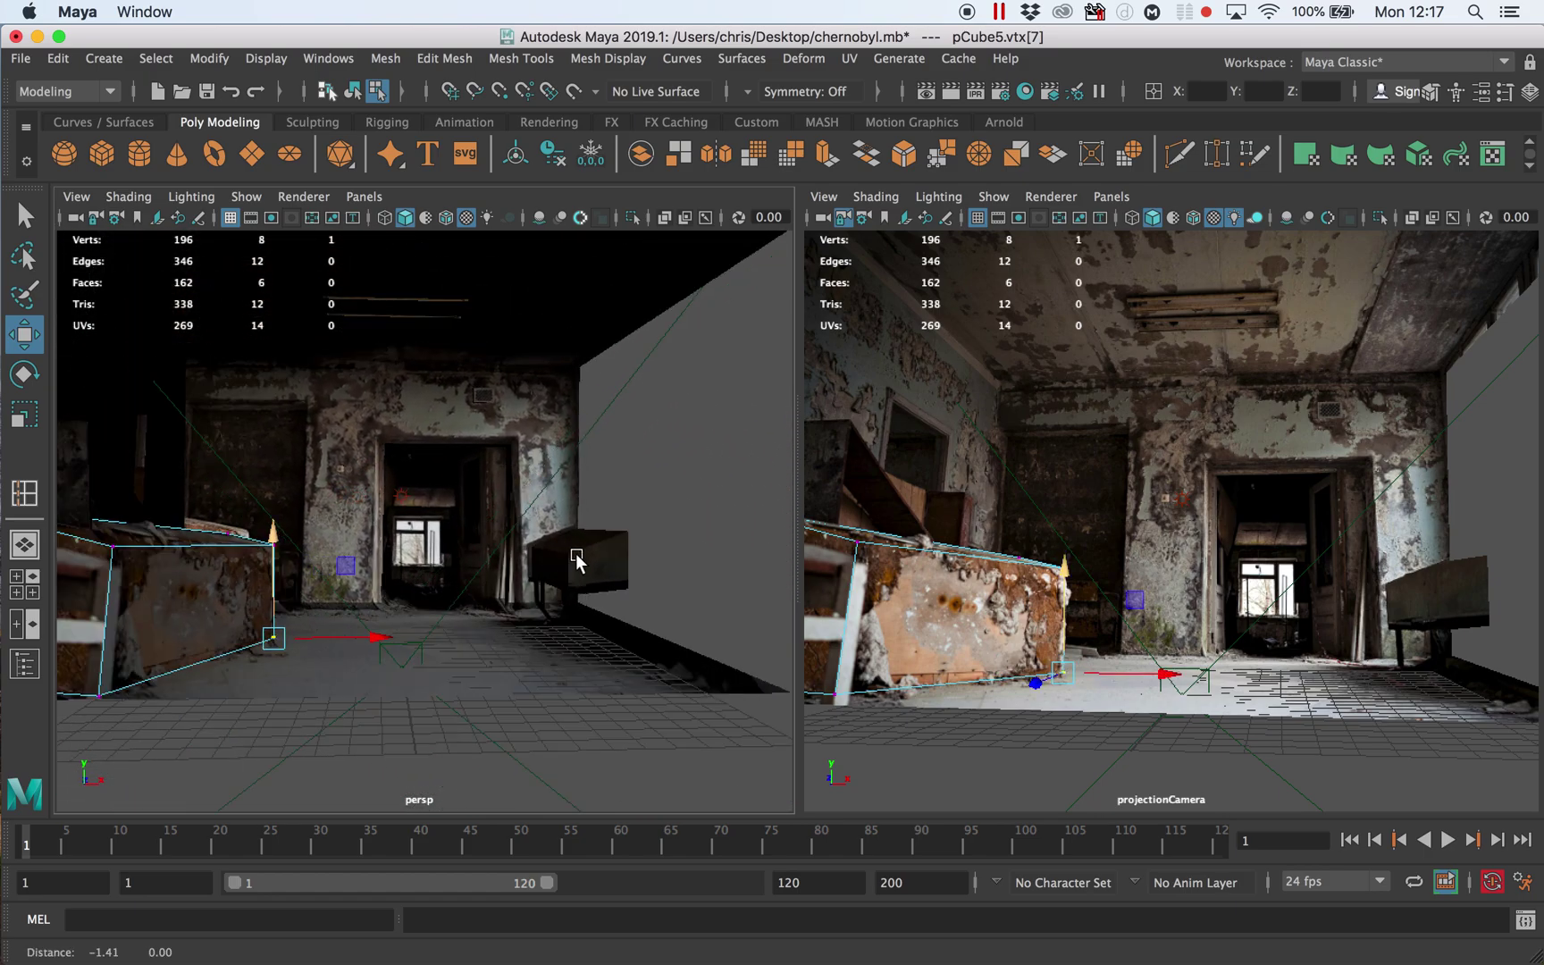
alt+drag(577, 561, 482, 603)
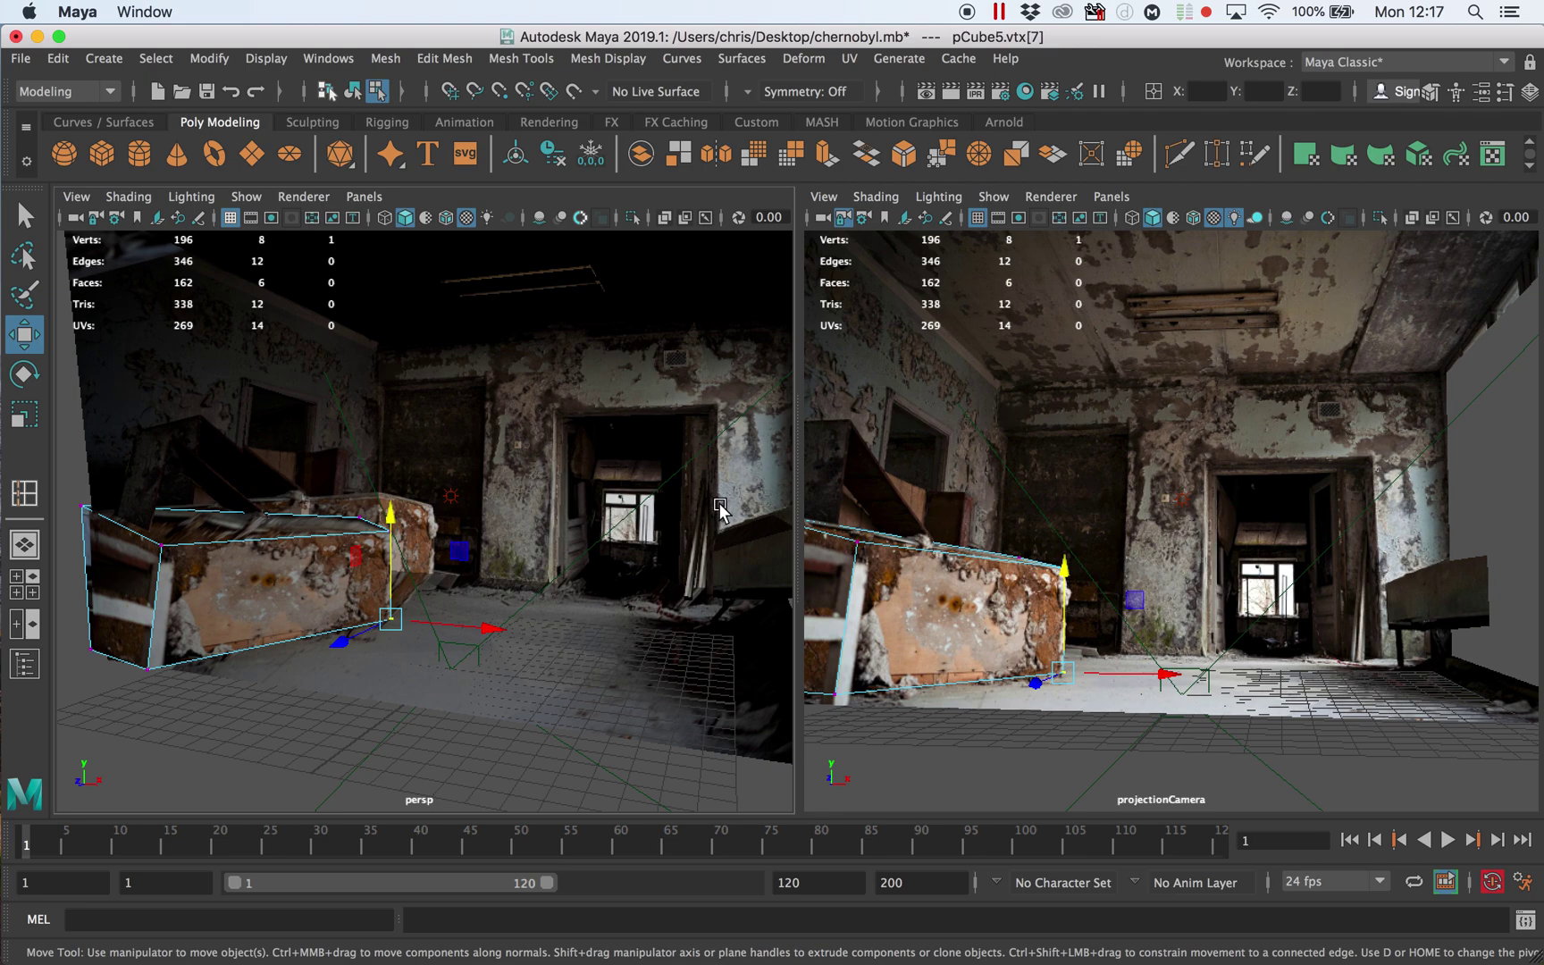
mouse_move(568, 516)
alt+mouse_down()
mouse_move(562, 545)
mouse_move(620, 562)
mouse_move(569, 533)
alt+mouse_up()
- Extrude the back wall's two vertical corner edges on the window side toward the camera to form the window wall
click(562, 411)
right_drag(535, 351, 538, 296)
click(581, 390)
shift+drag(588, 395, 659, 449)
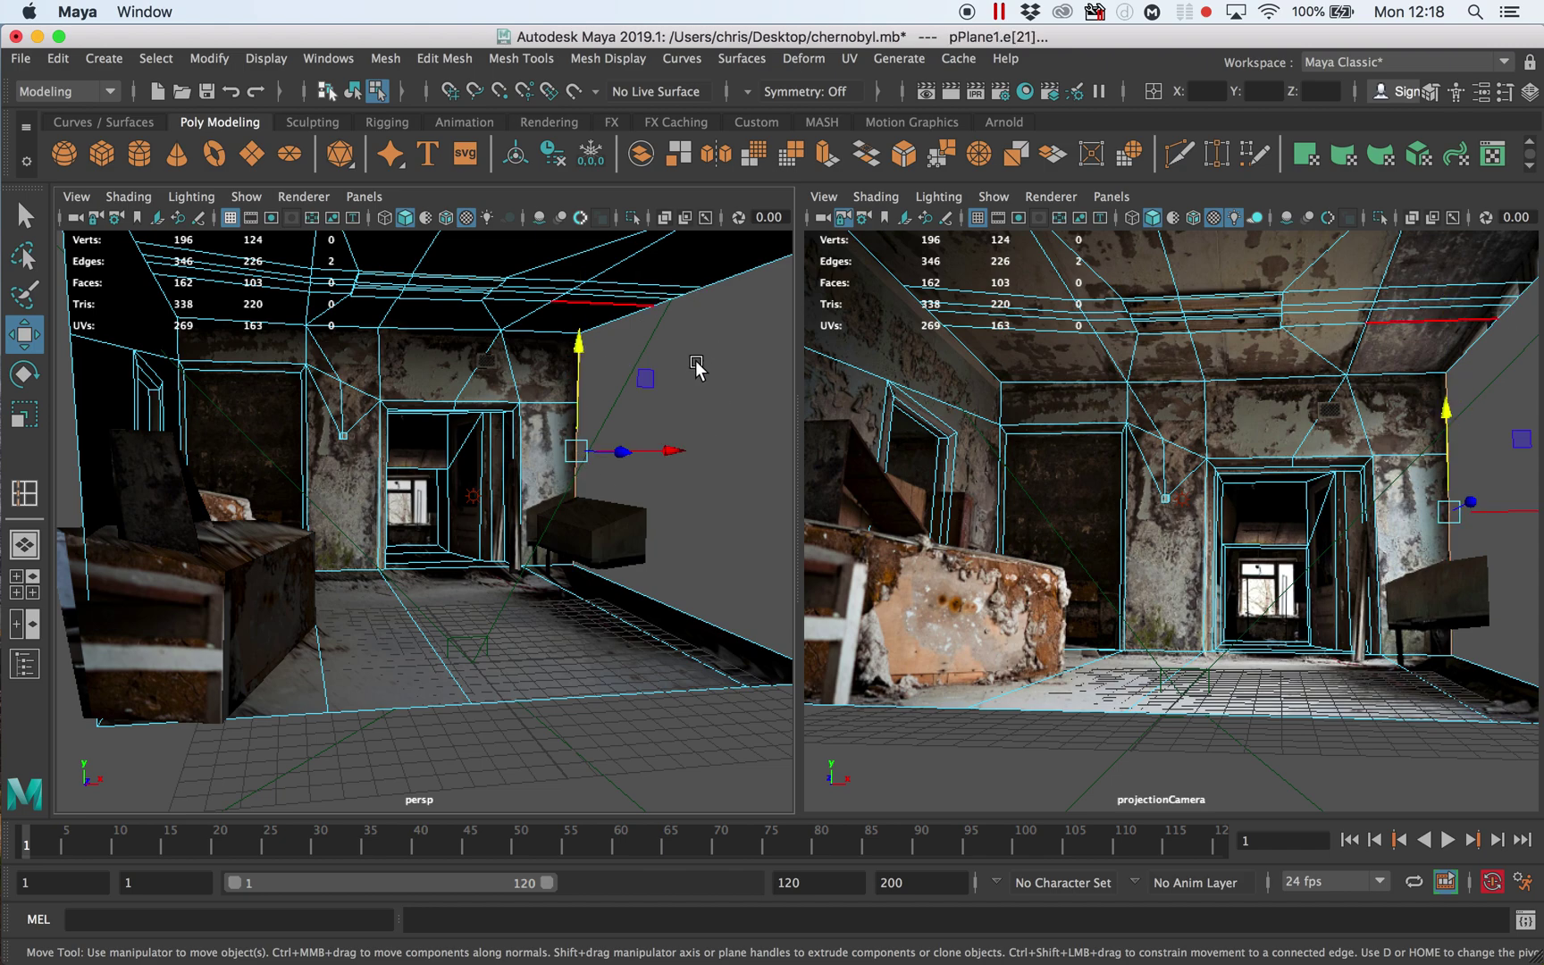
alt+drag(697, 366, 614, 334)
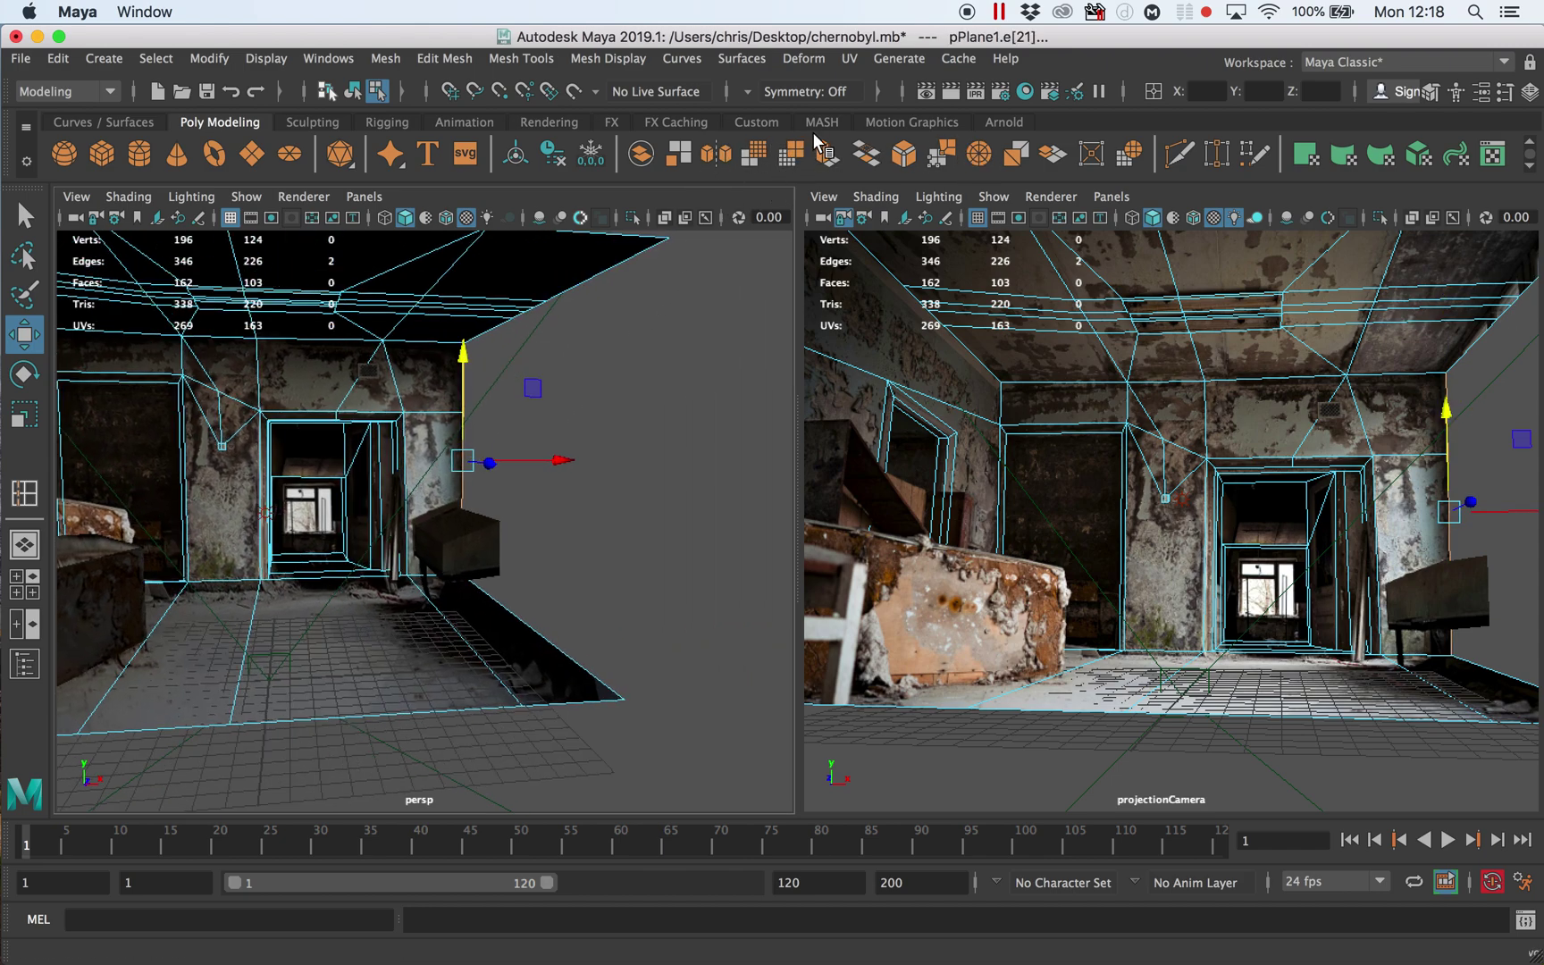
click(823, 161)
alt+drag(545, 476, 801, 560)
key(w)
alt+middle_drag(581, 481, 523, 490)
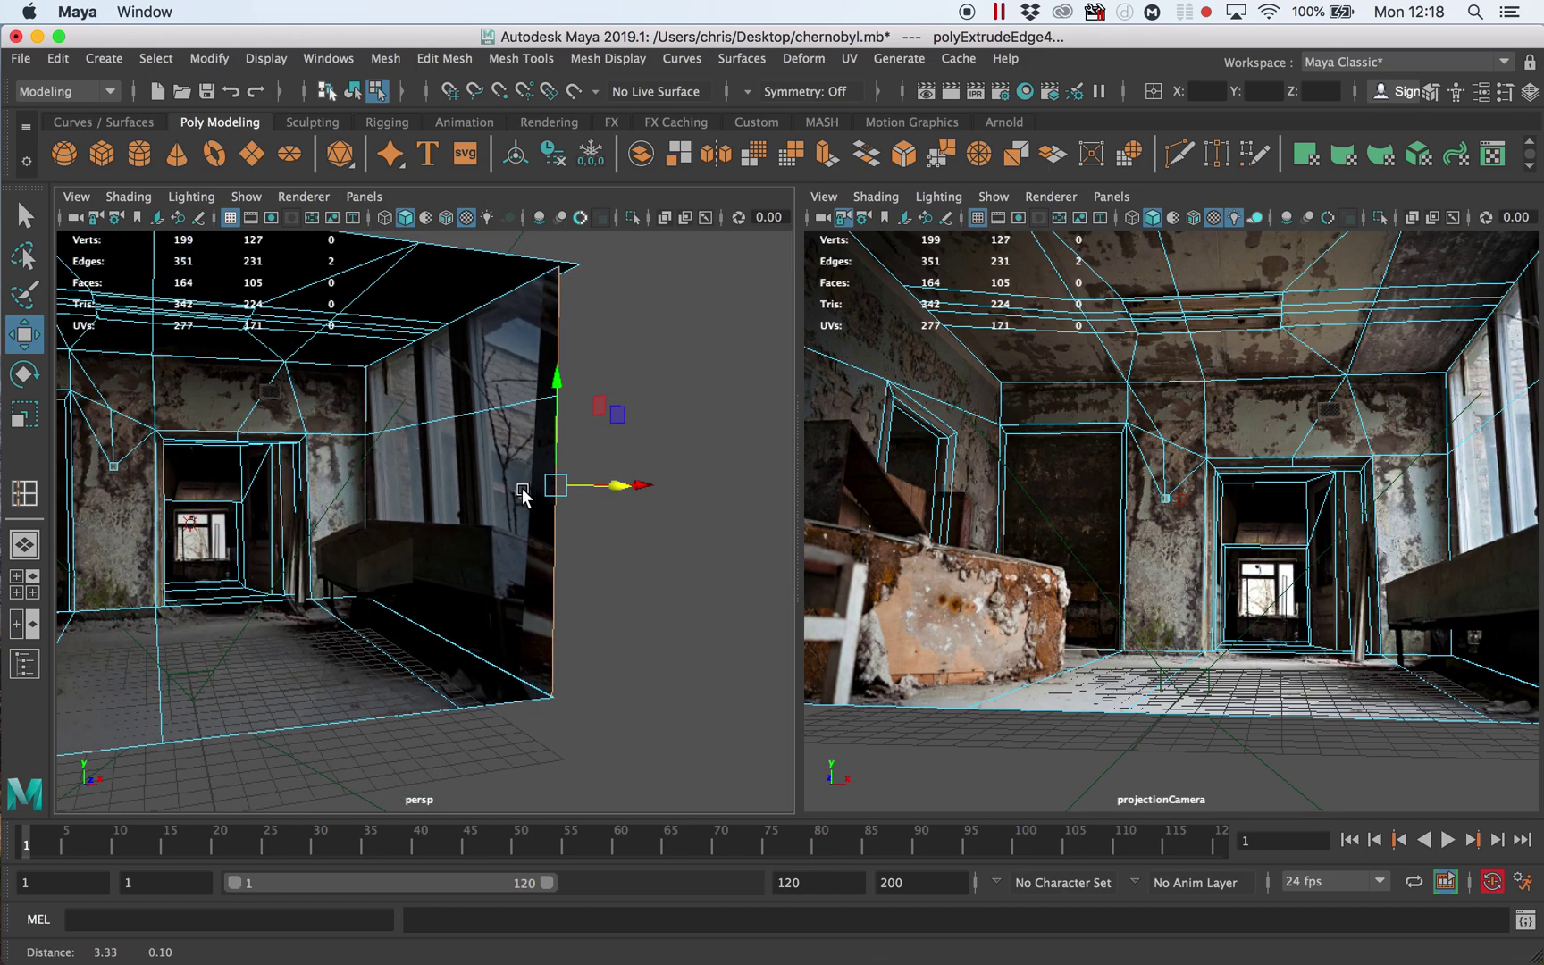
- Insert a vertical edge loop in the window wall, then rotate and slide it onto the first dark post's slanted near side
alt+drag(523, 489, 580, 469)
alt+middle_drag(438, 458, 518, 507)
mouse_move(519, 507)
alt+mouse_down()
mouse_move(535, 512)
mouse_move(494, 493)
mouse_move(551, 493)
mouse_move(521, 503)
alt+mouse_up()
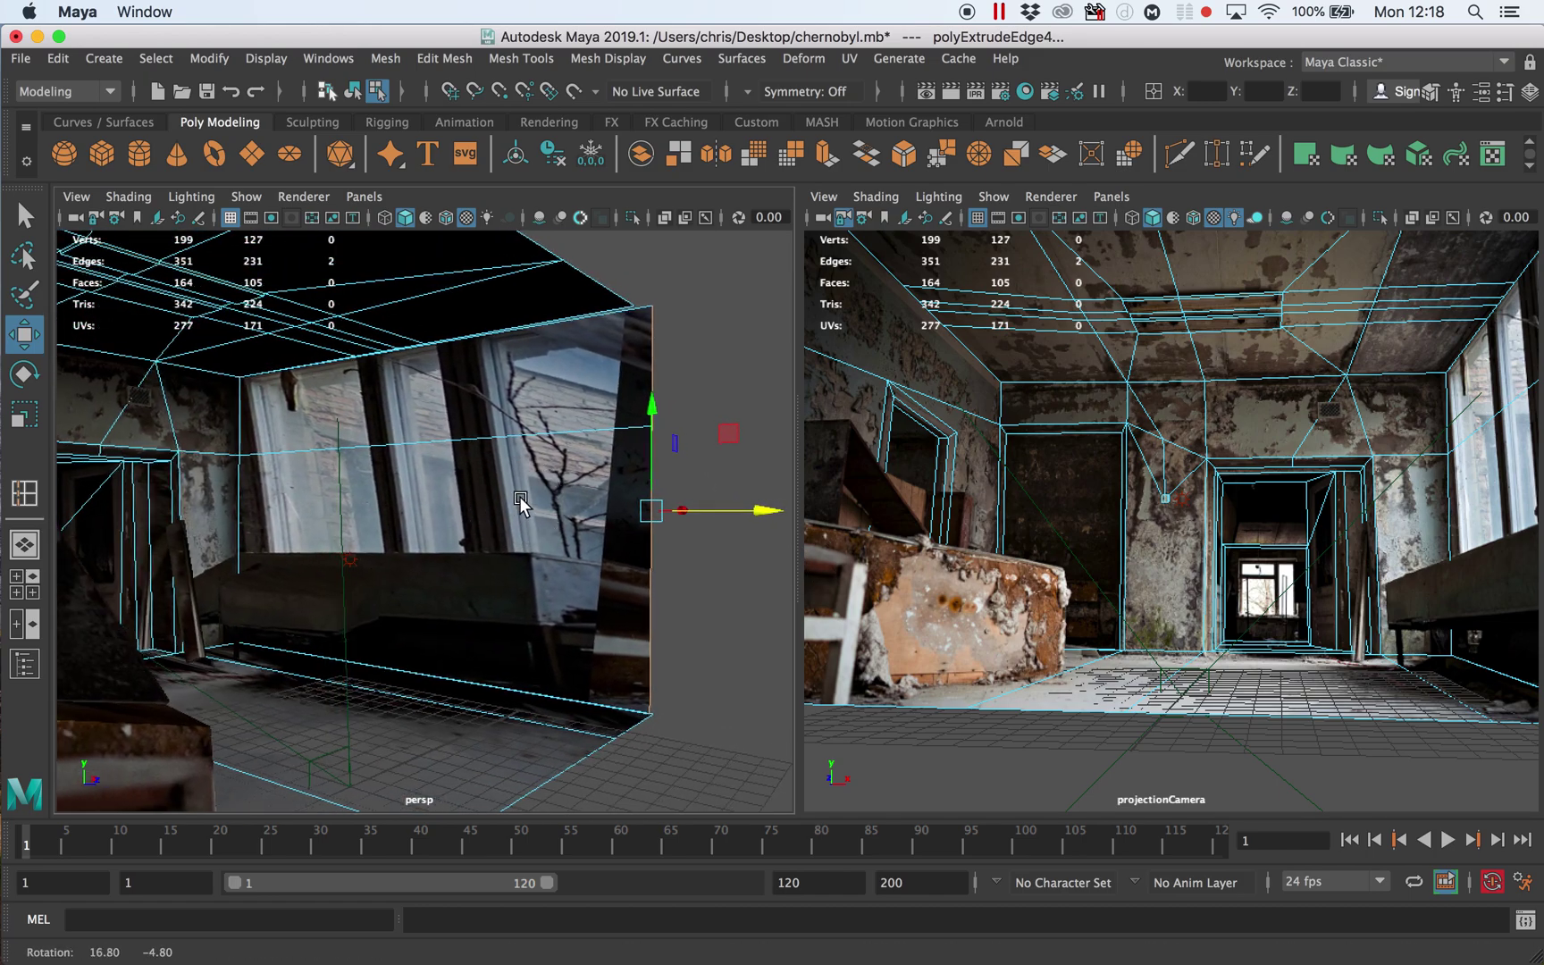
alt+right_drag(536, 356, 580, 293)
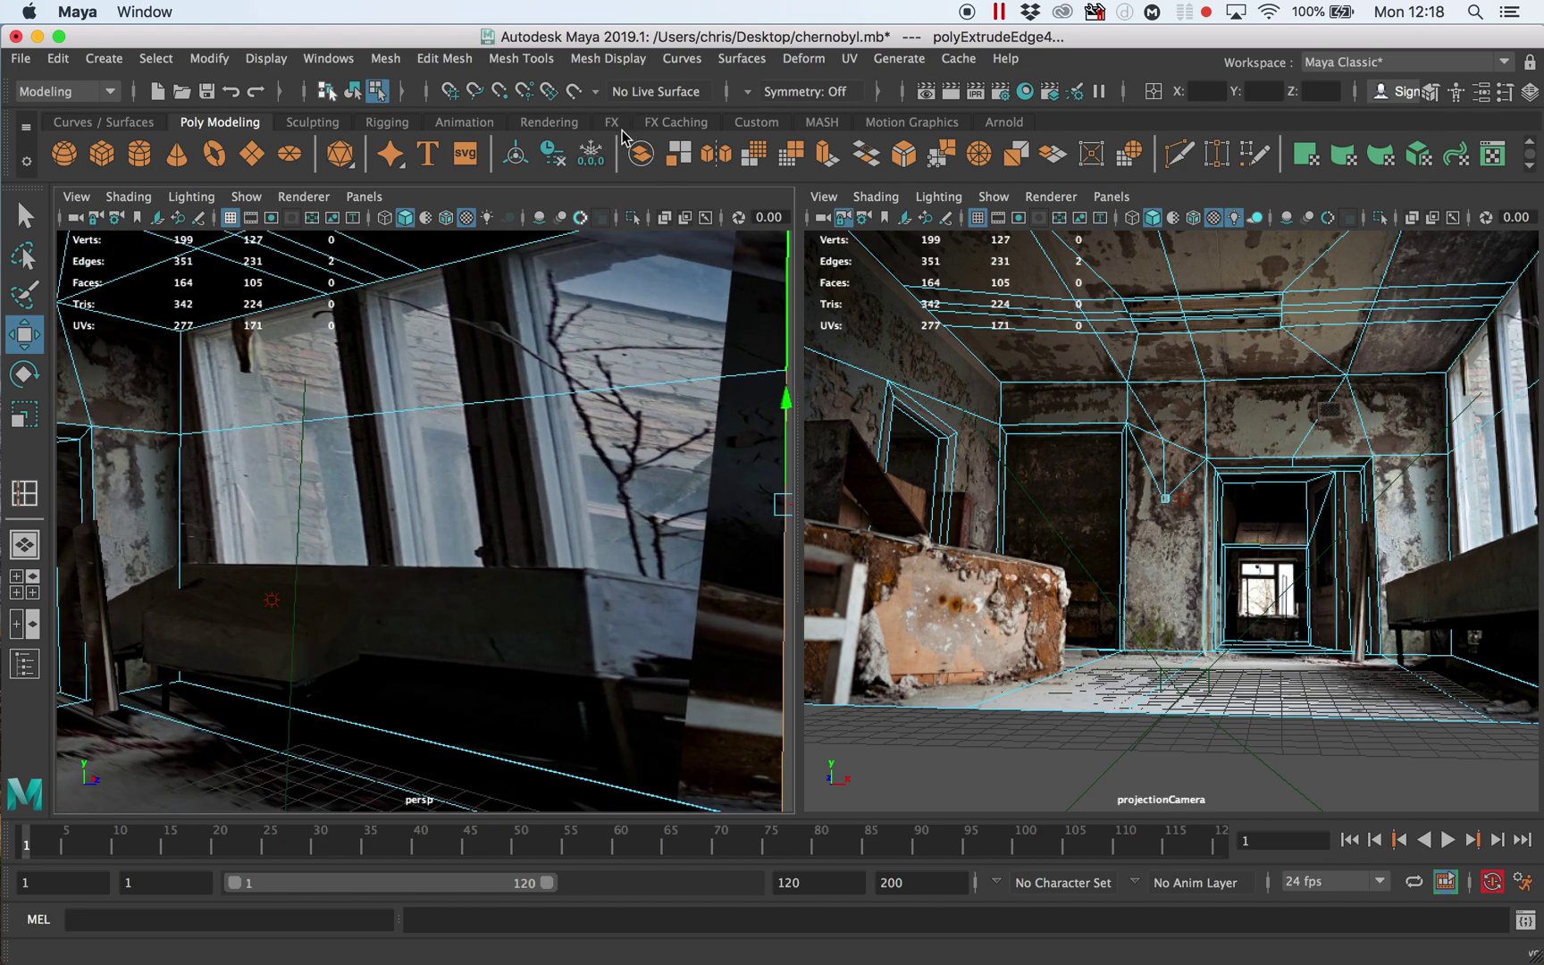
click(521, 58)
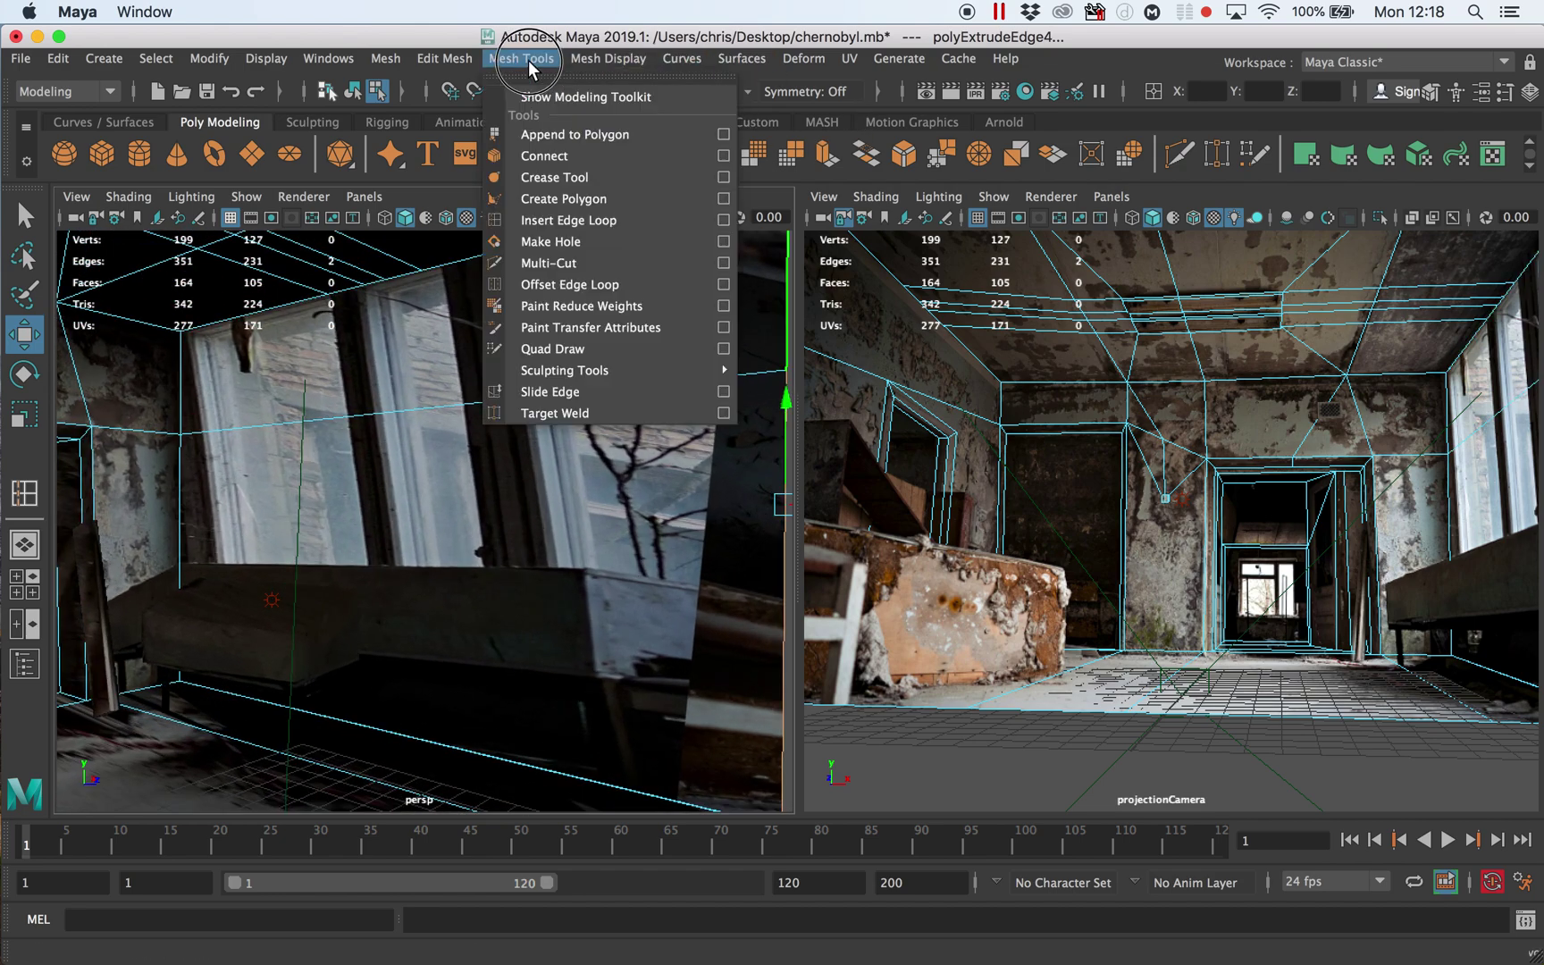
click(554, 217)
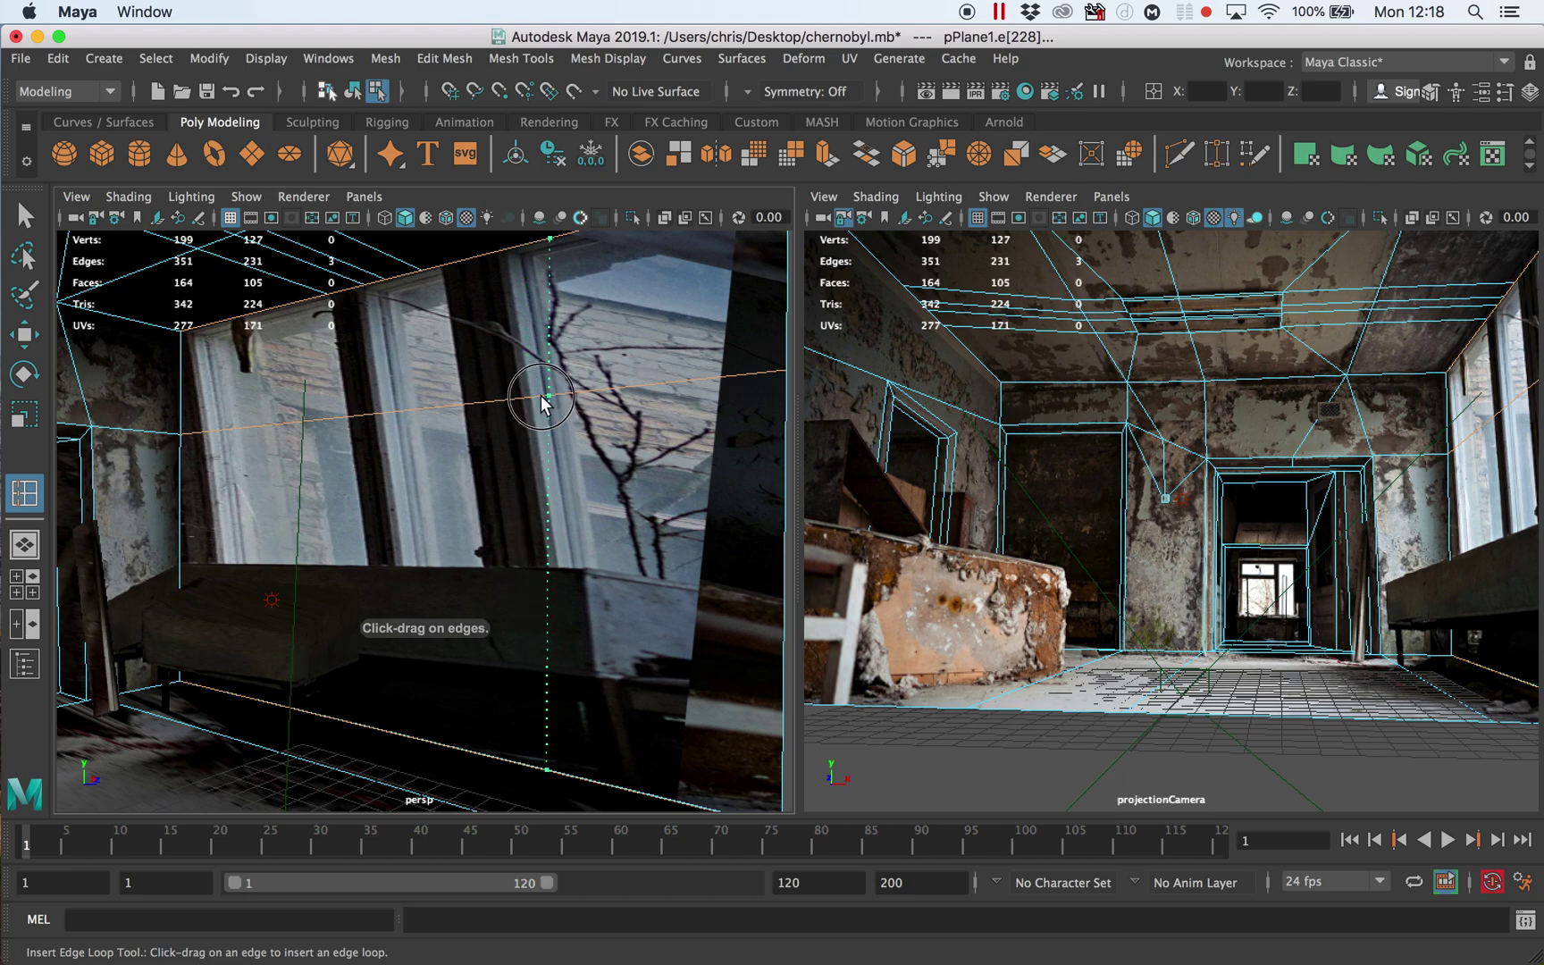
click(370, 421)
key(e)
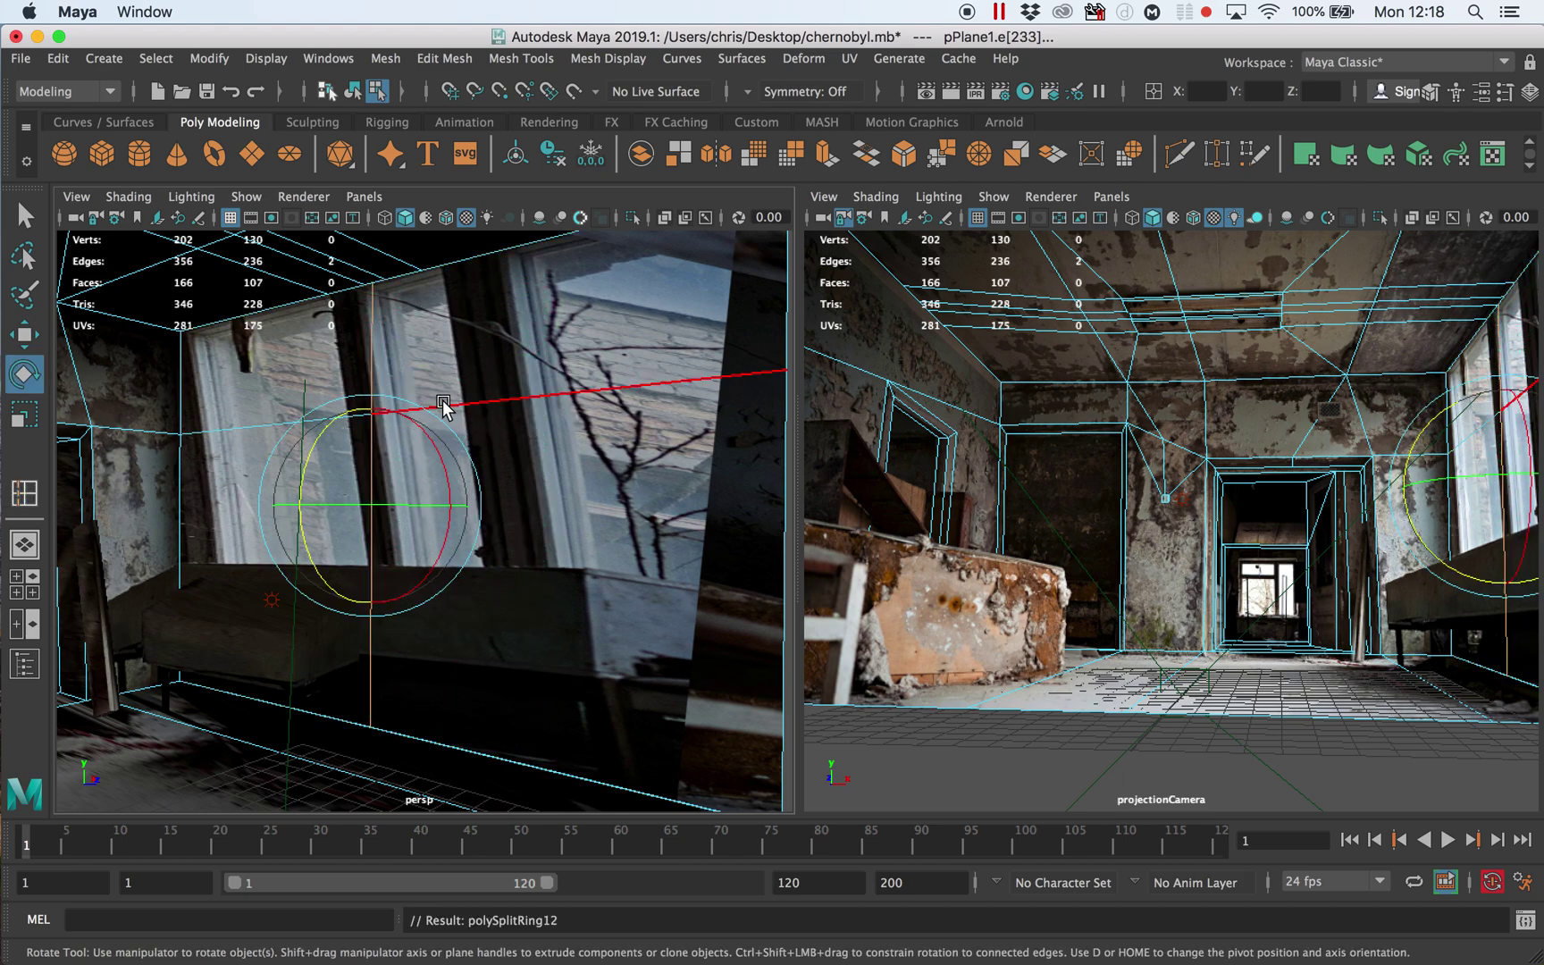
drag(421, 435, 417, 427)
key(w)
drag(446, 505, 427, 492)
- Insert a second edge loop along the far side of the first dark window post
key(y)
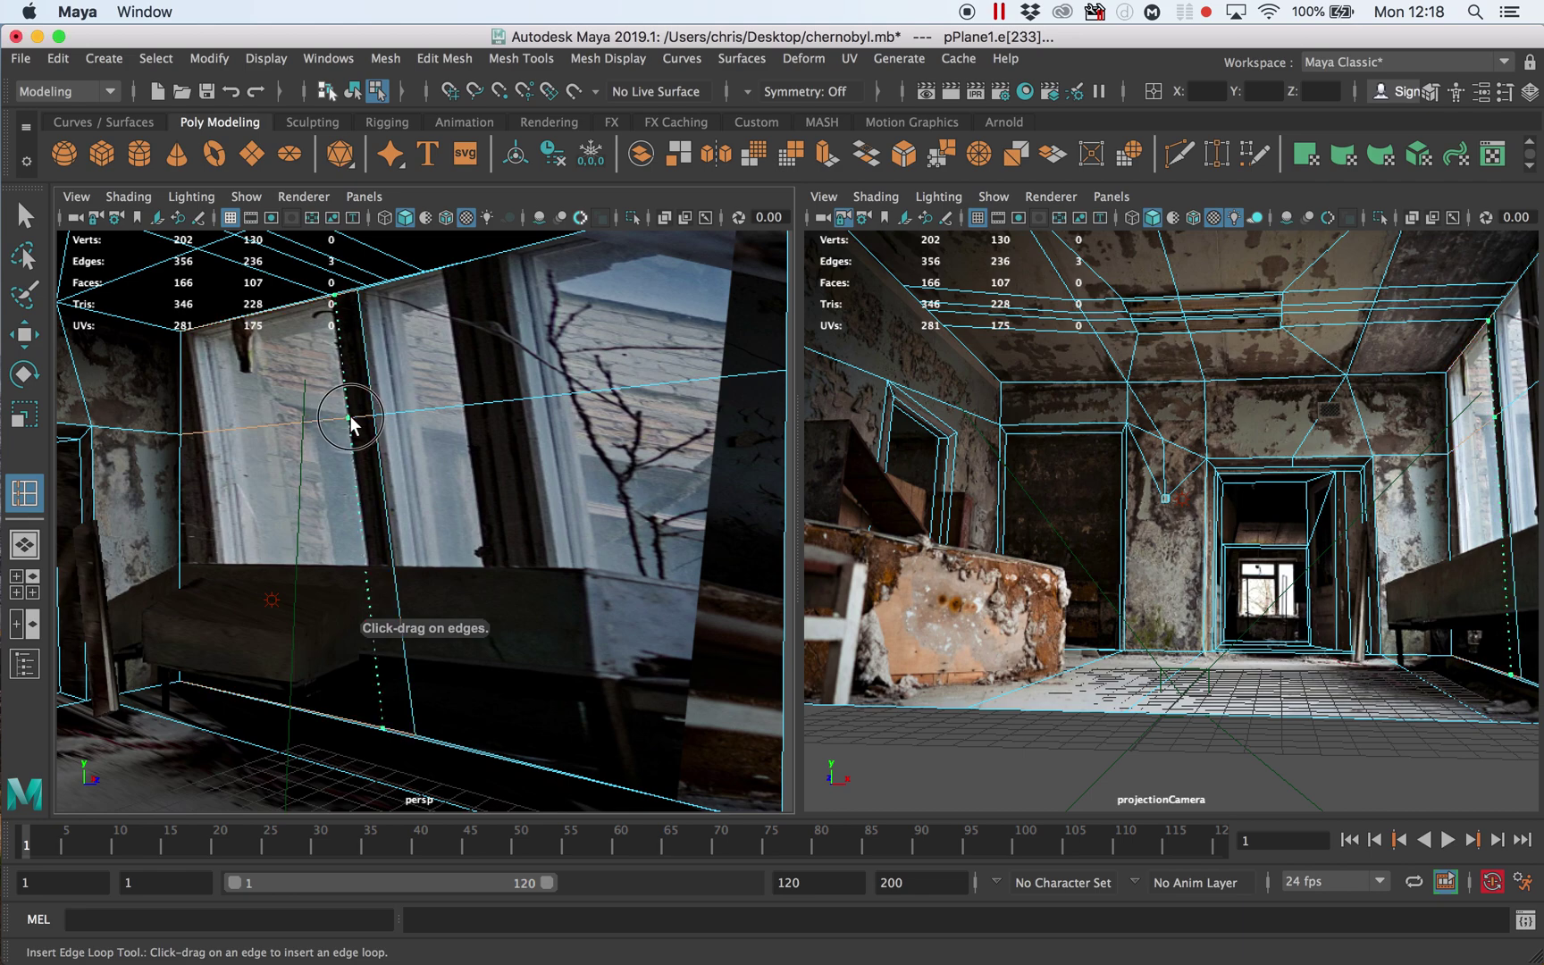
click(387, 434)
key(e)
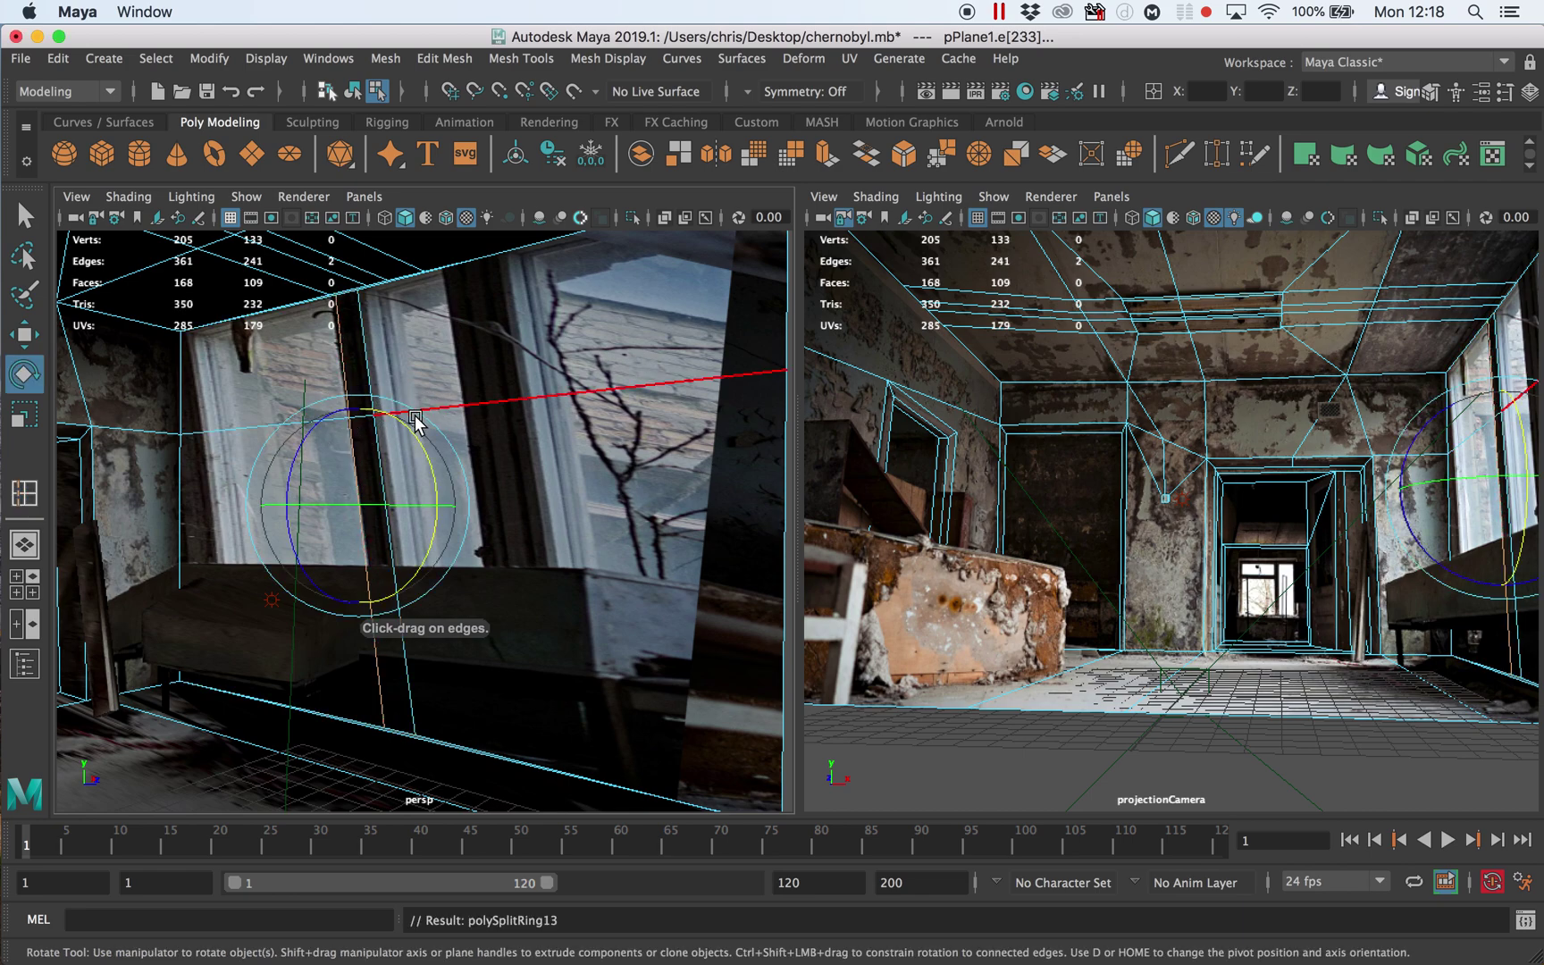
- Insert an edge loop at the second dark post's near side, then tilt and slide it to follow the slanted post
key(y)
click(526, 410)
key(e)
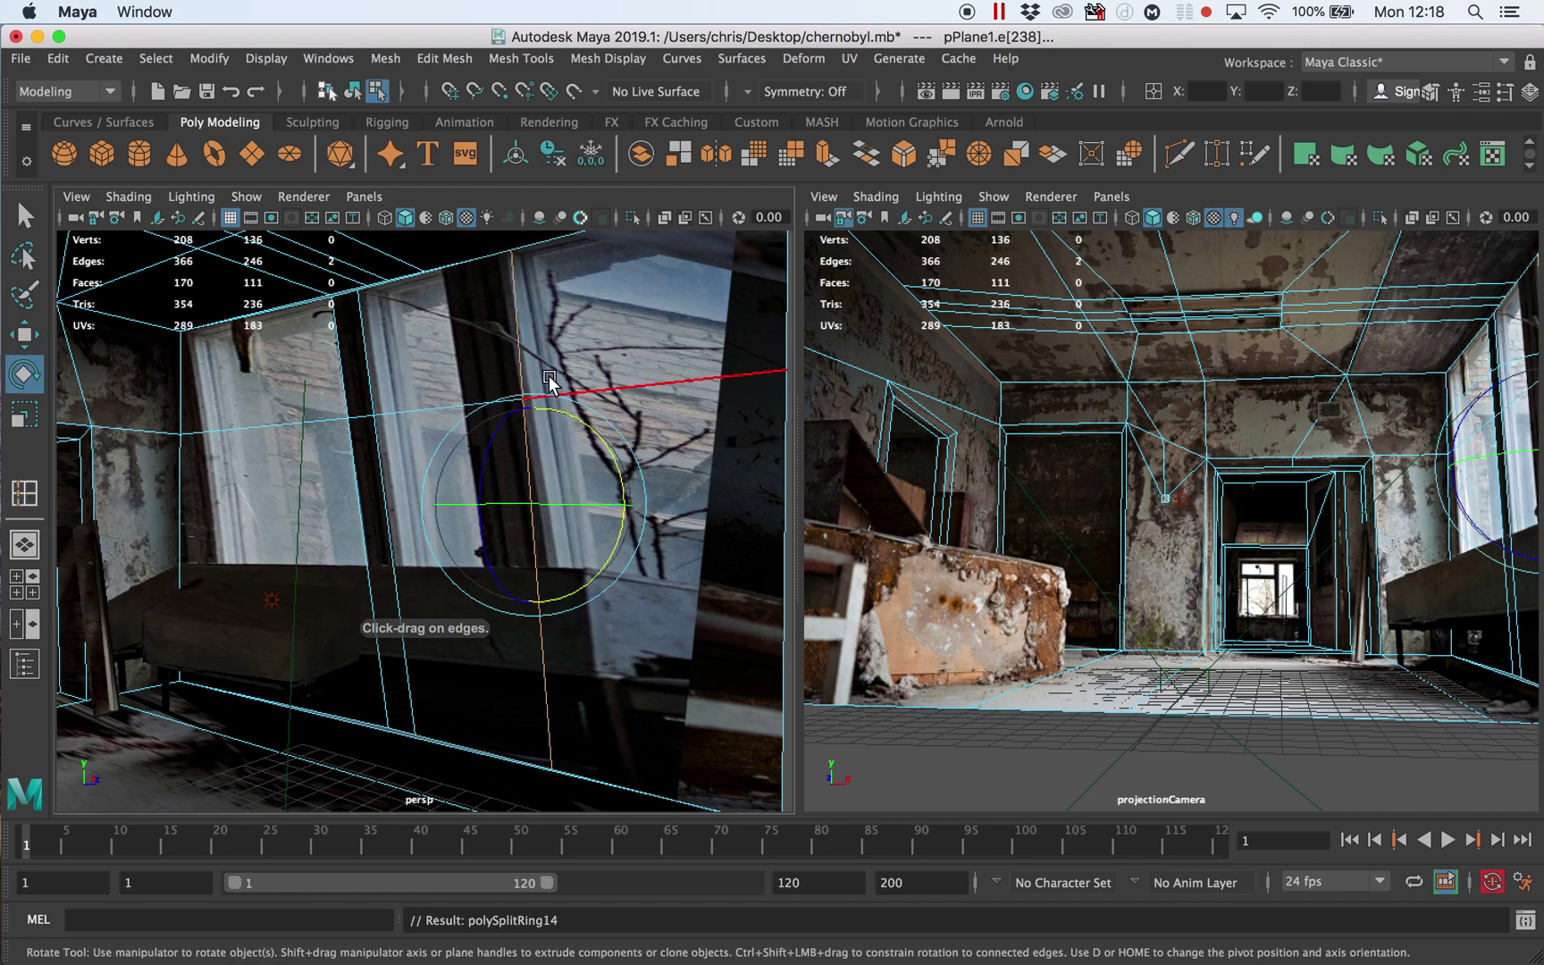
key(w)
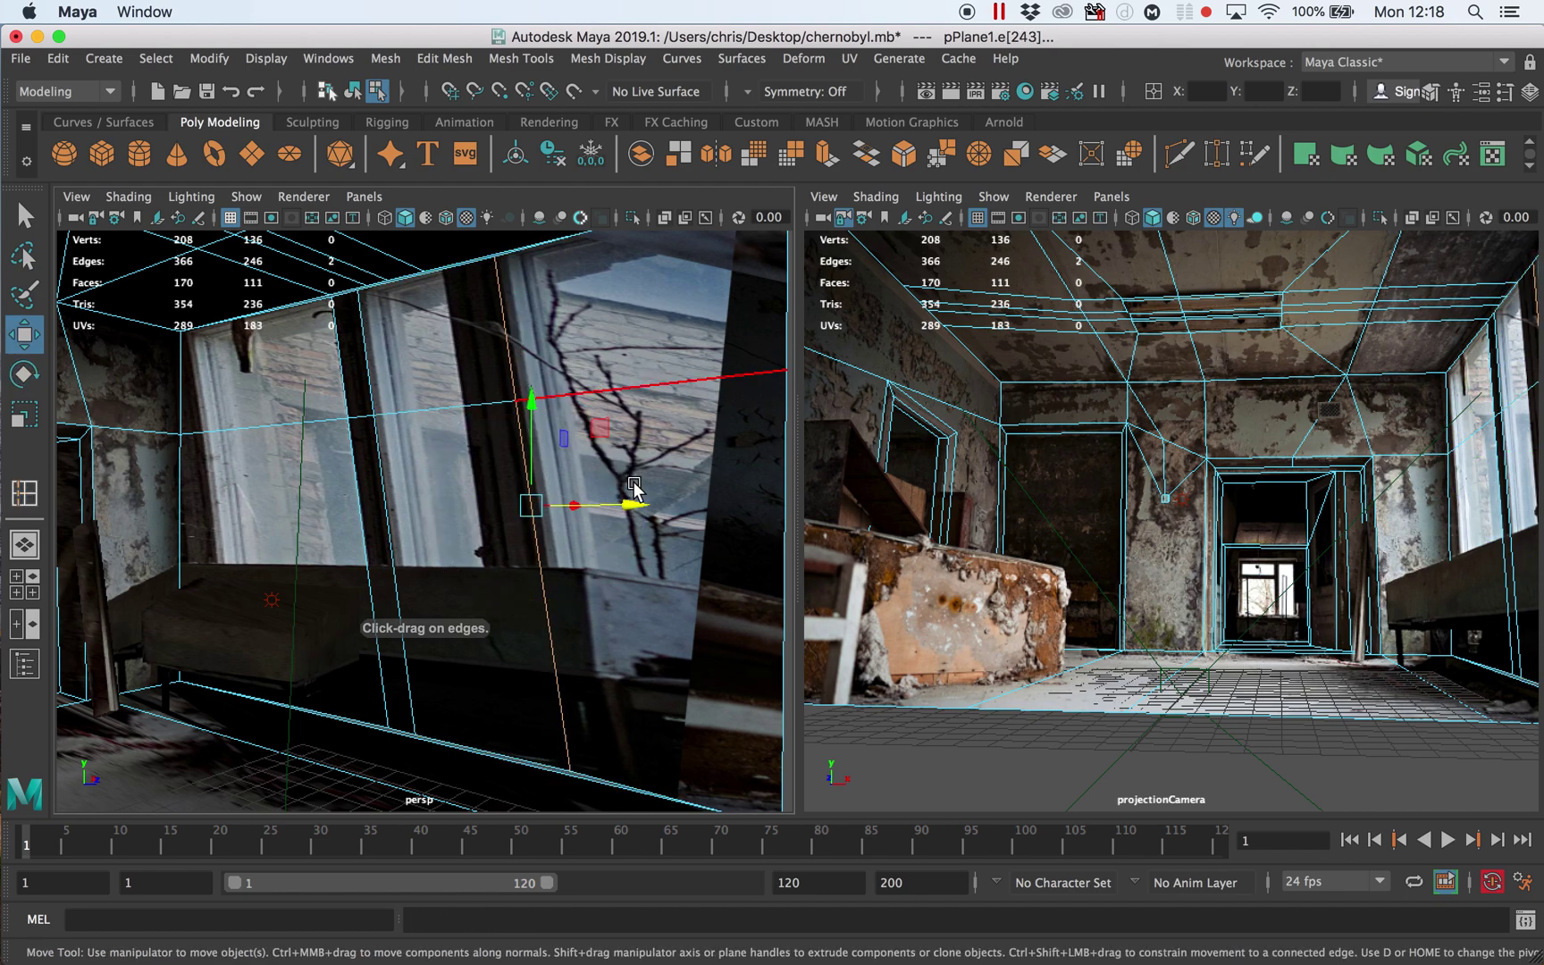
drag(630, 503, 641, 502)
- Insert edge loops along the second post's far side and the inner edge of the middle window's white frame
key(y)
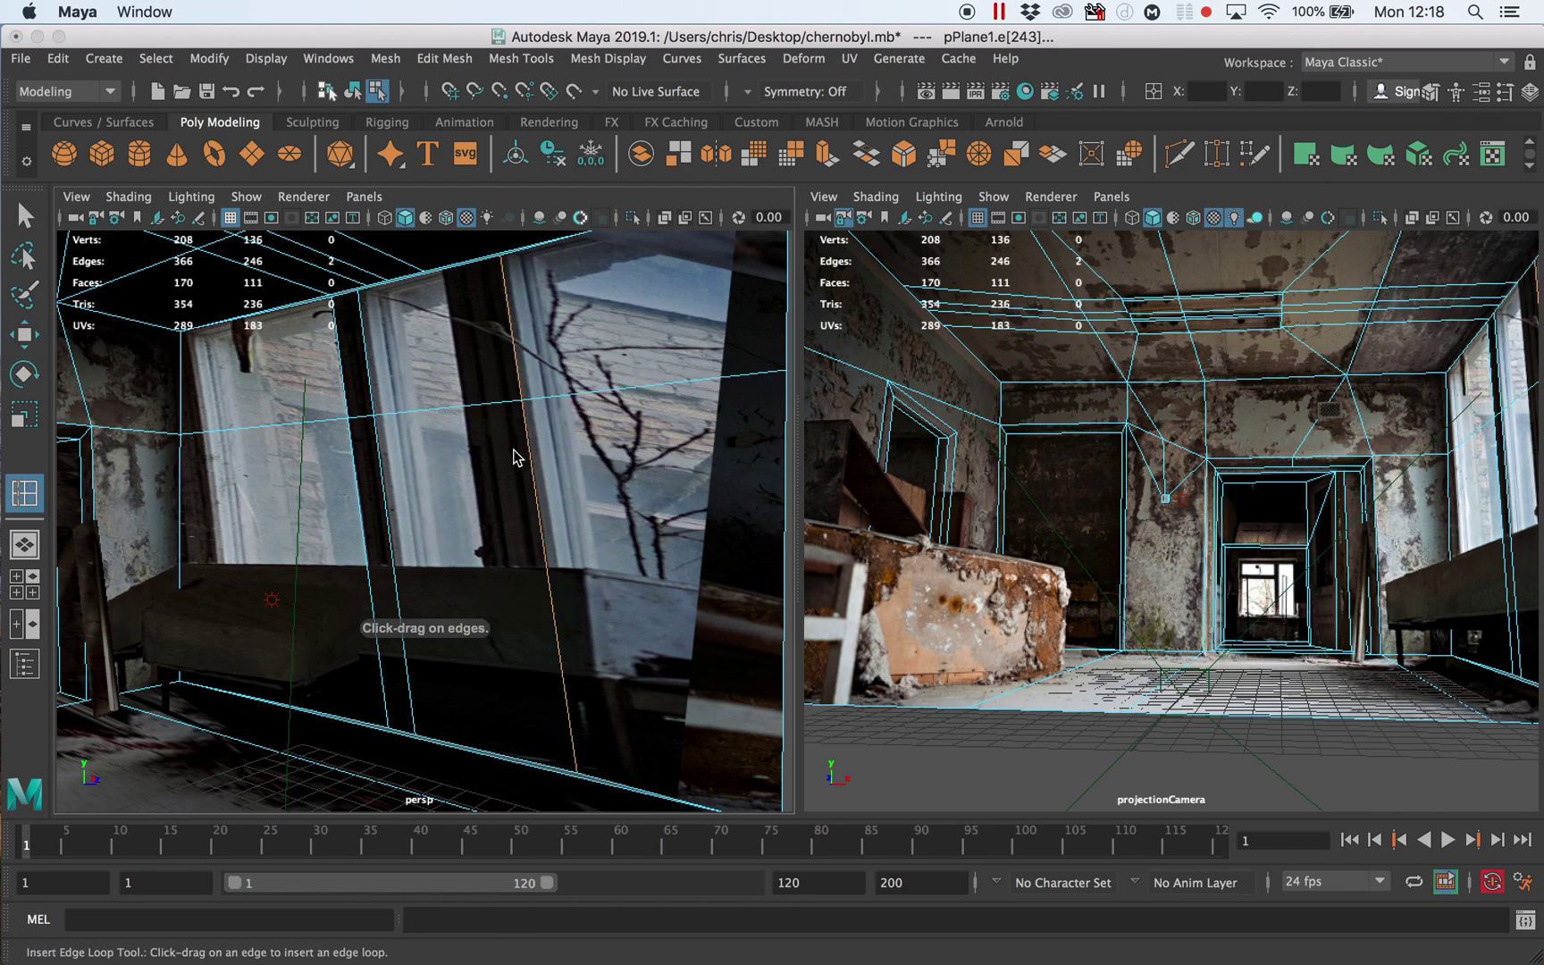
click(464, 409)
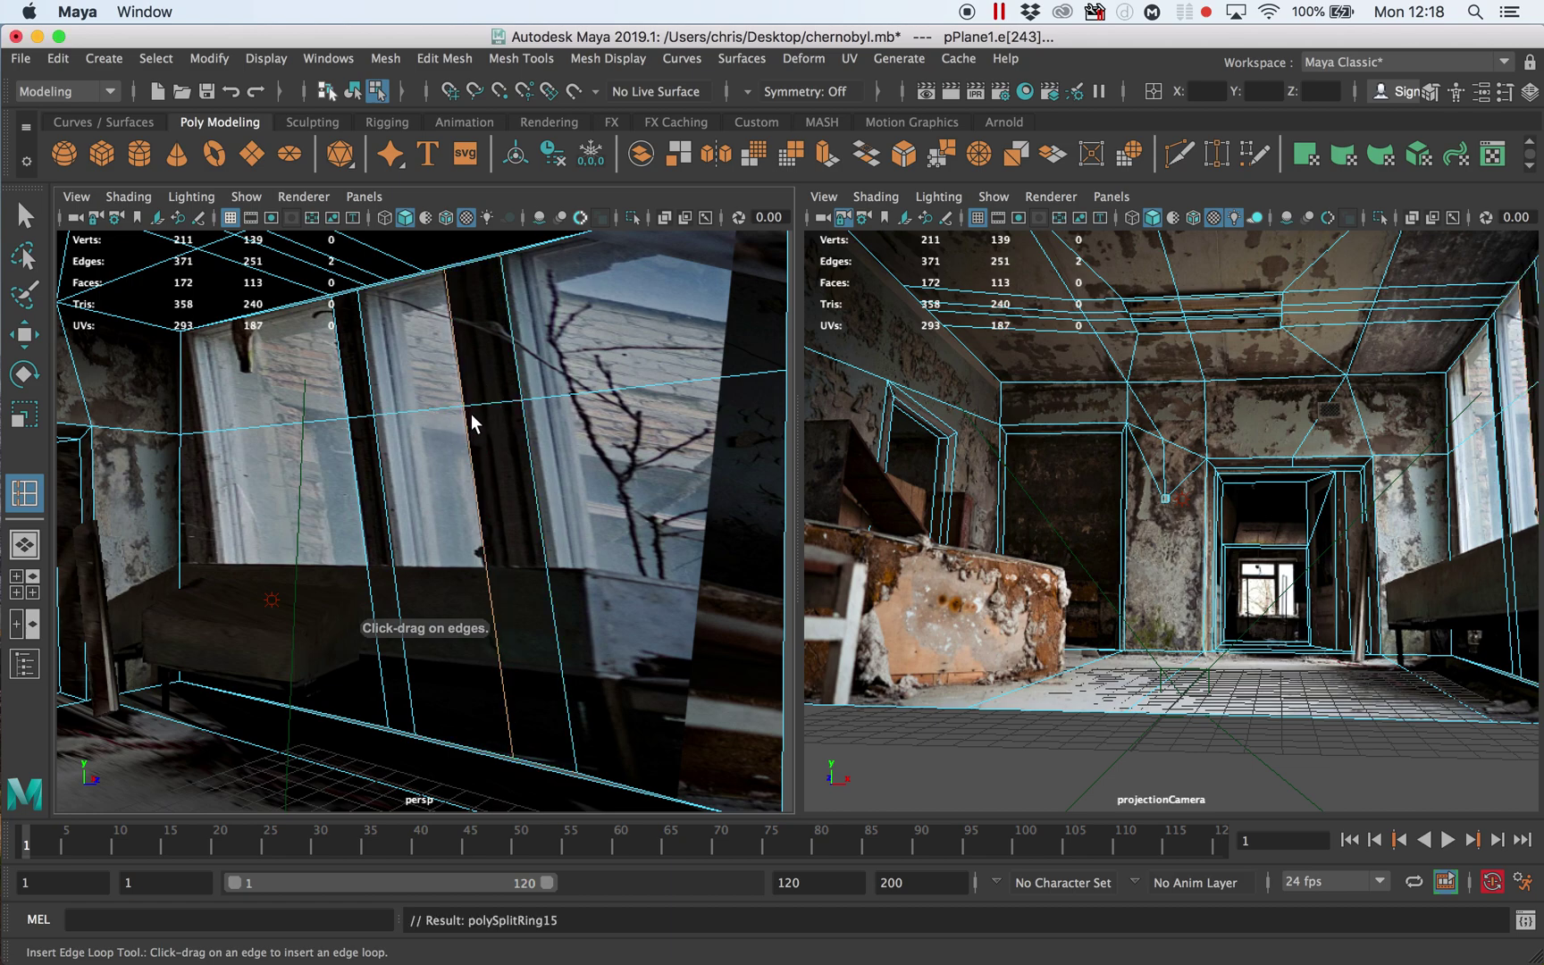
click(413, 411)
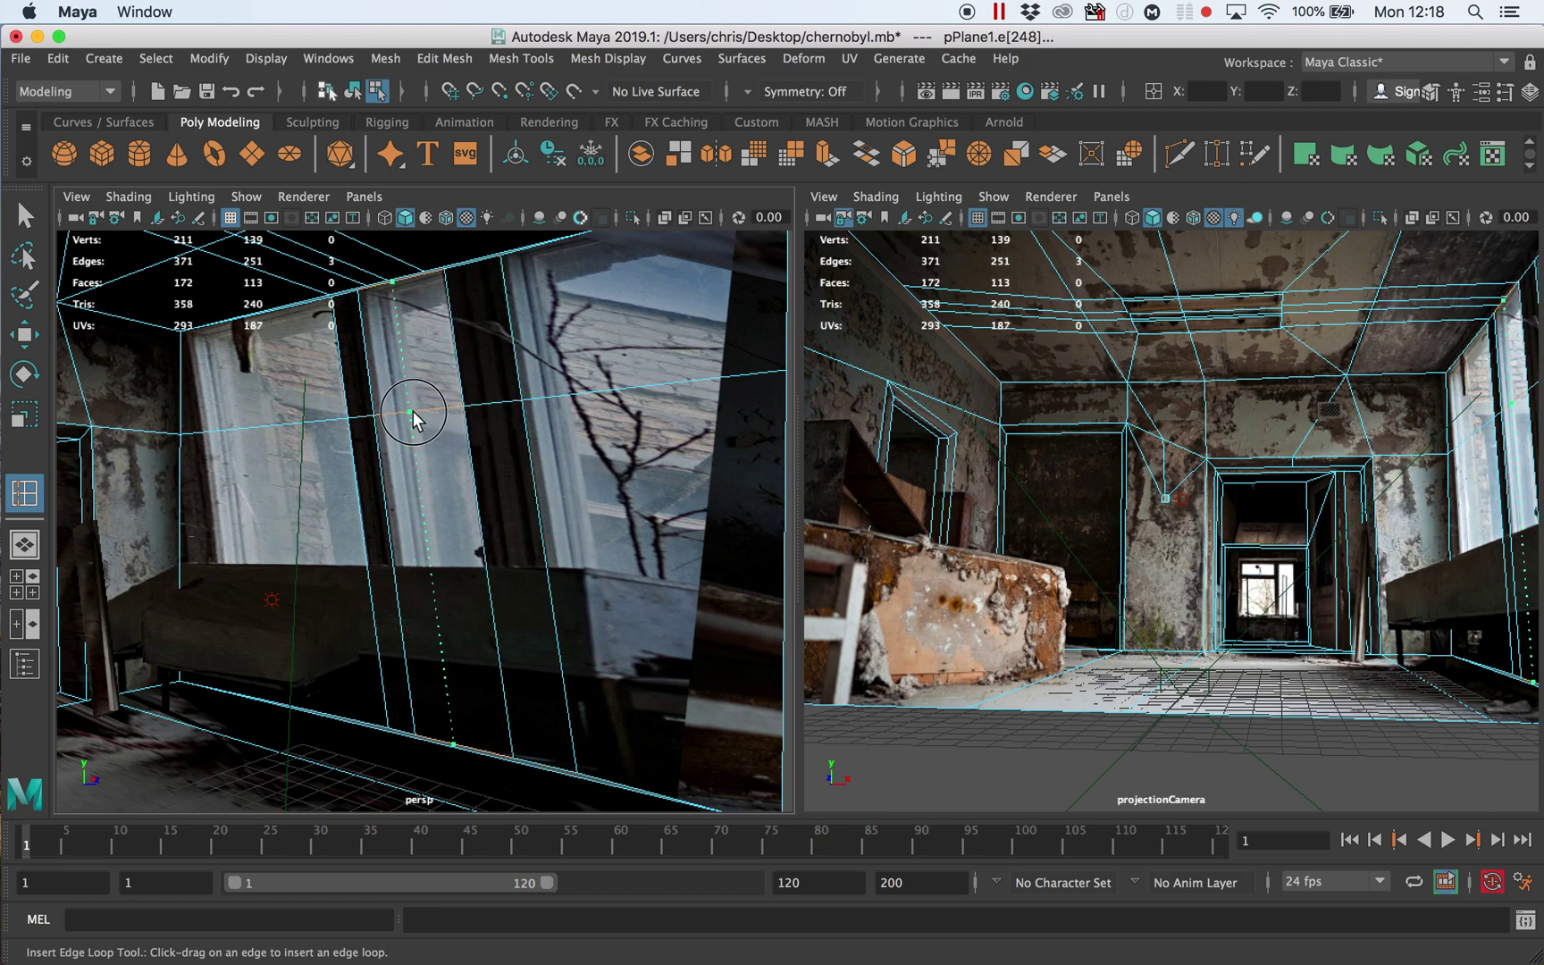
- Insert an edge loop at the farthest window, then rotate and slide it onto the outer edge of its white frame
drag(241, 426, 274, 421)
key(e)
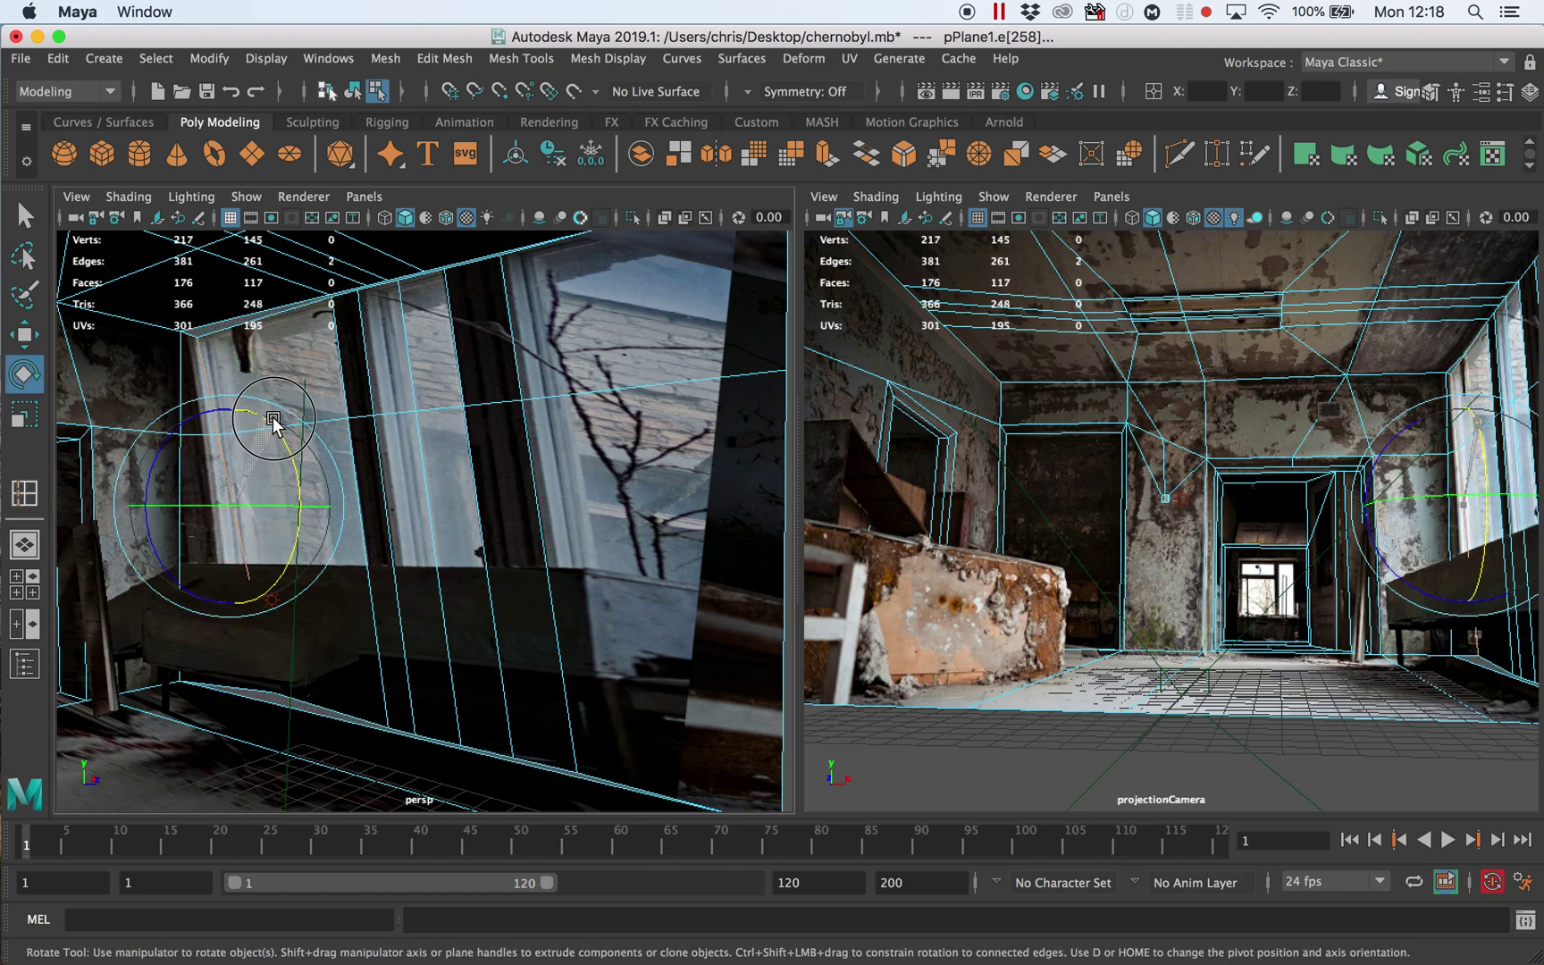
key(w)
drag(305, 505, 283, 505)
key(e)
drag(269, 438, 297, 504)
key(w)
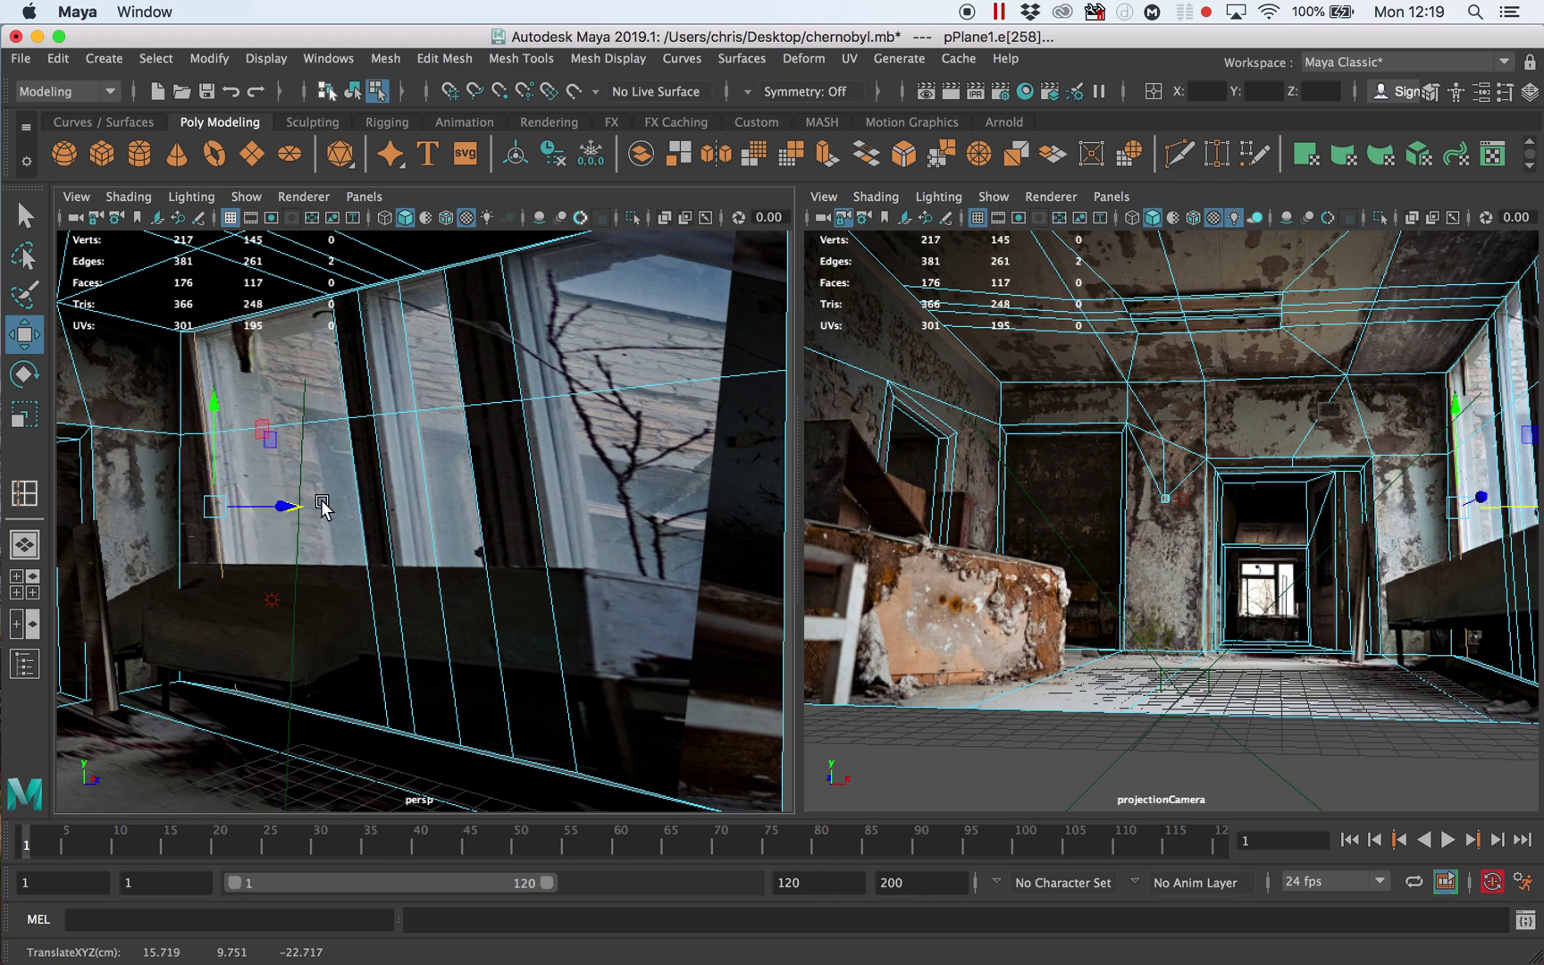
alt+drag(320, 510, 282, 496)
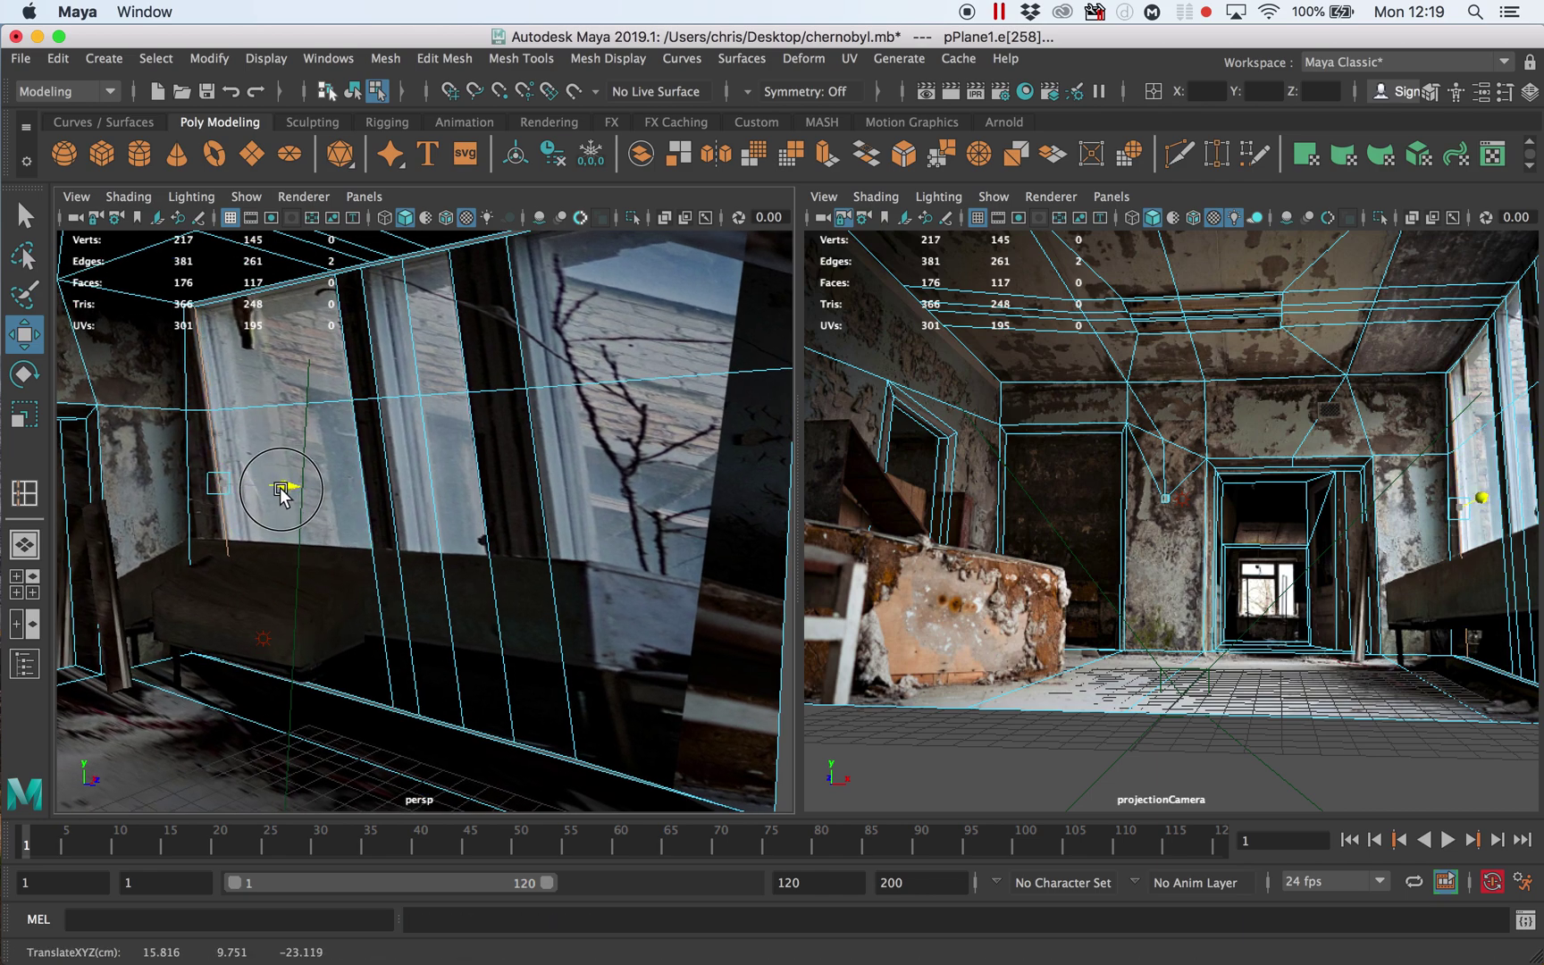
- Insert edge loops along the inner white frame edges of the farthest and nearest windows
key(y)
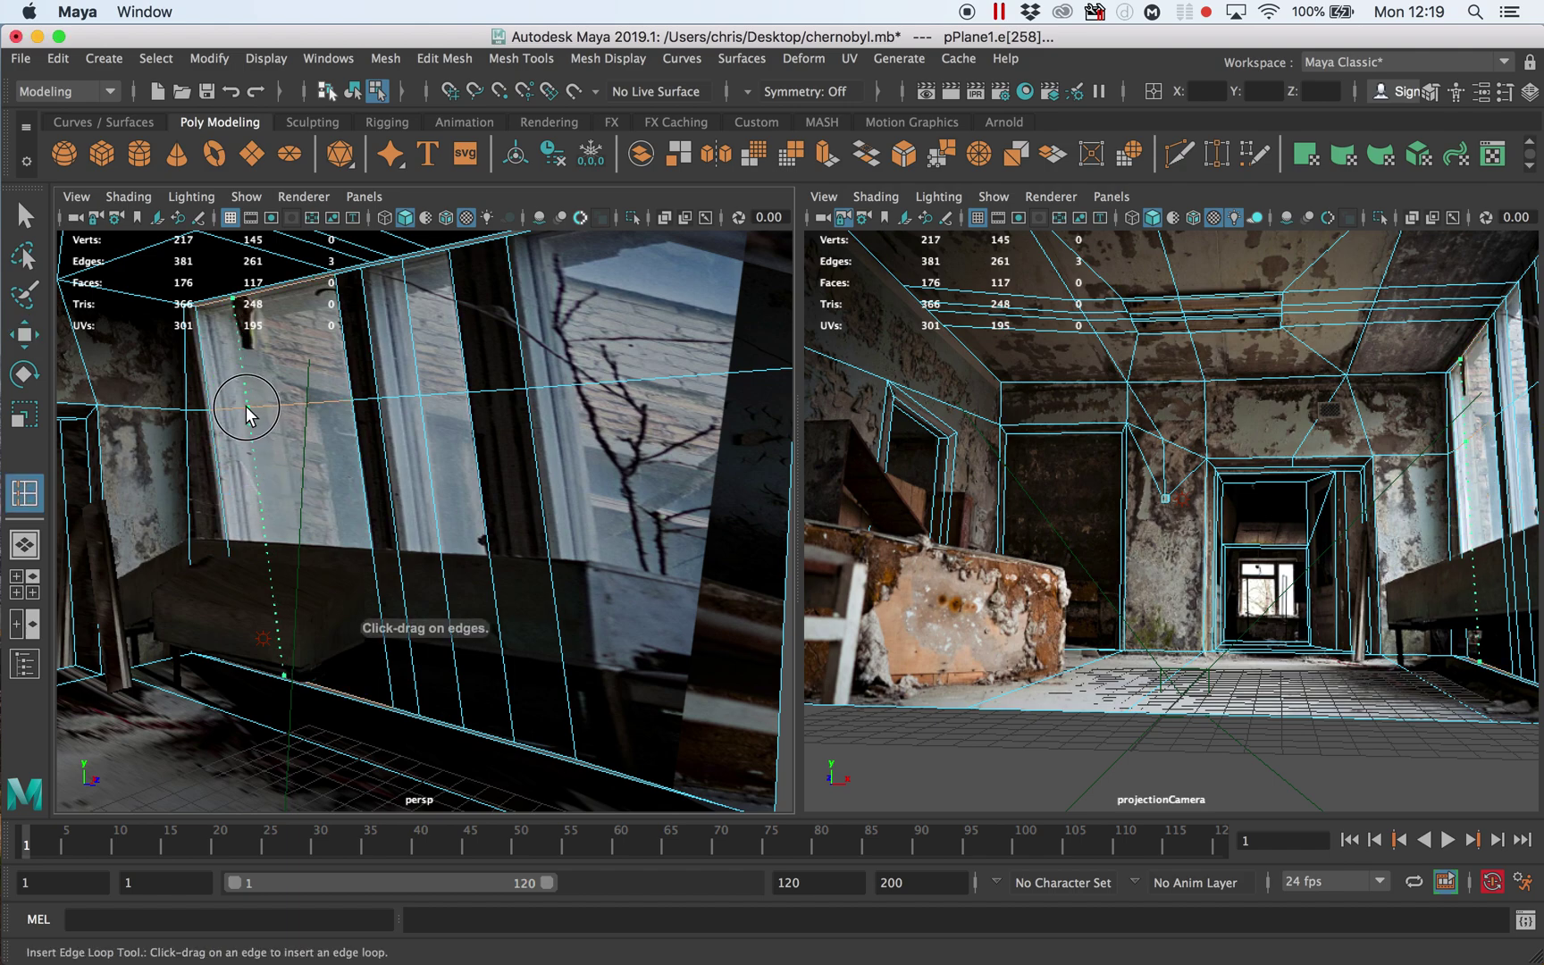
click(237, 413)
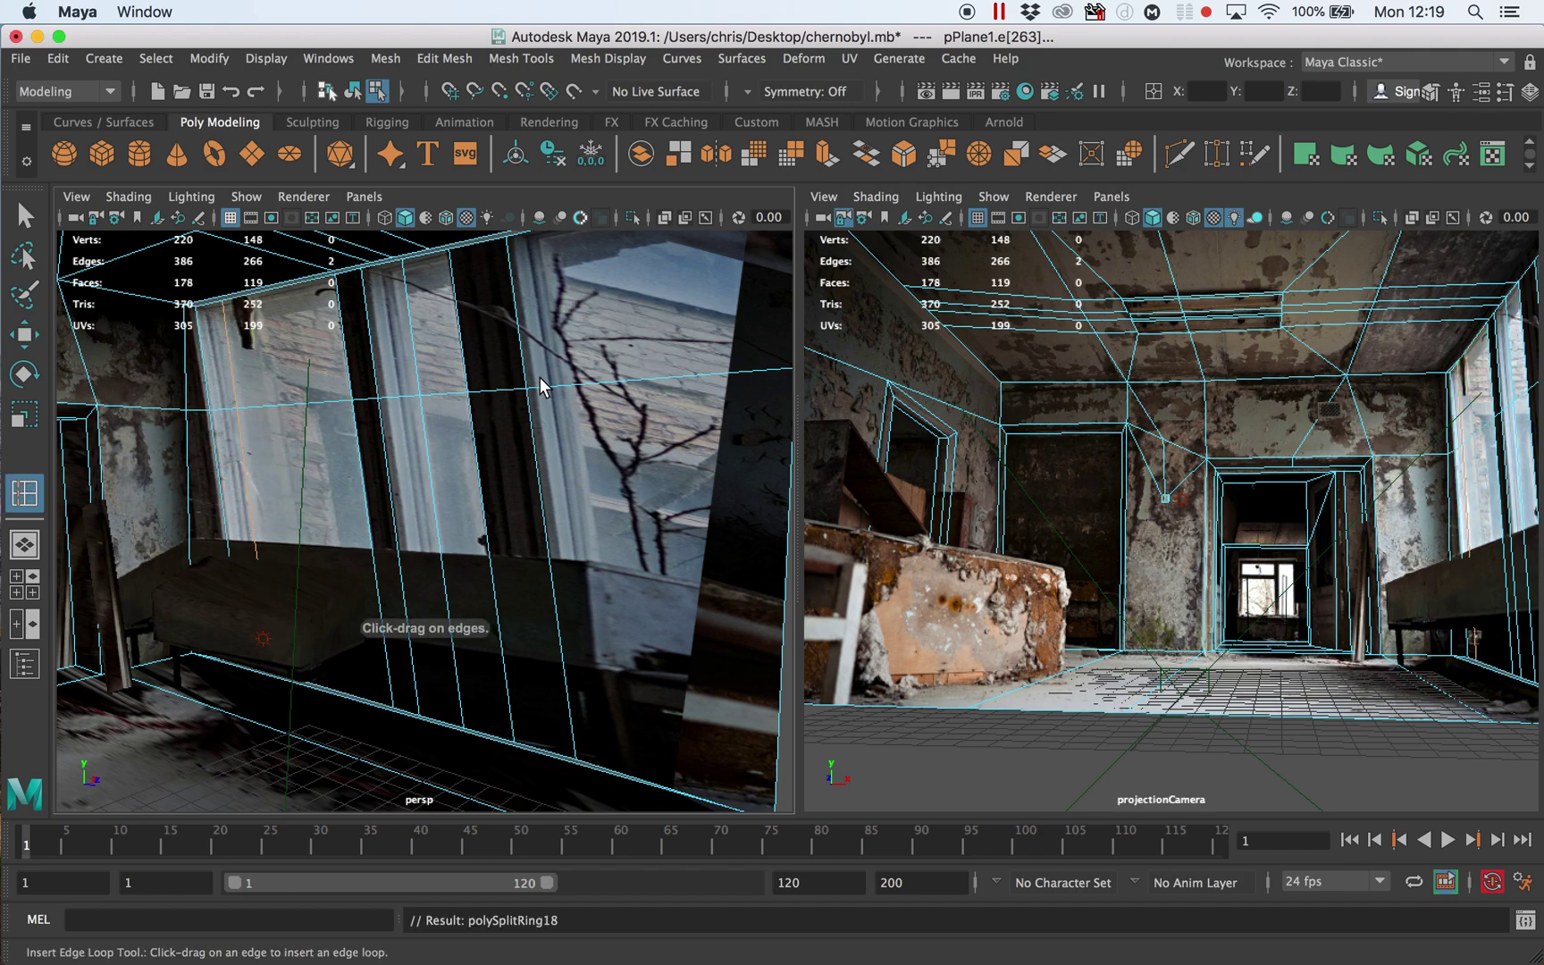
click(576, 390)
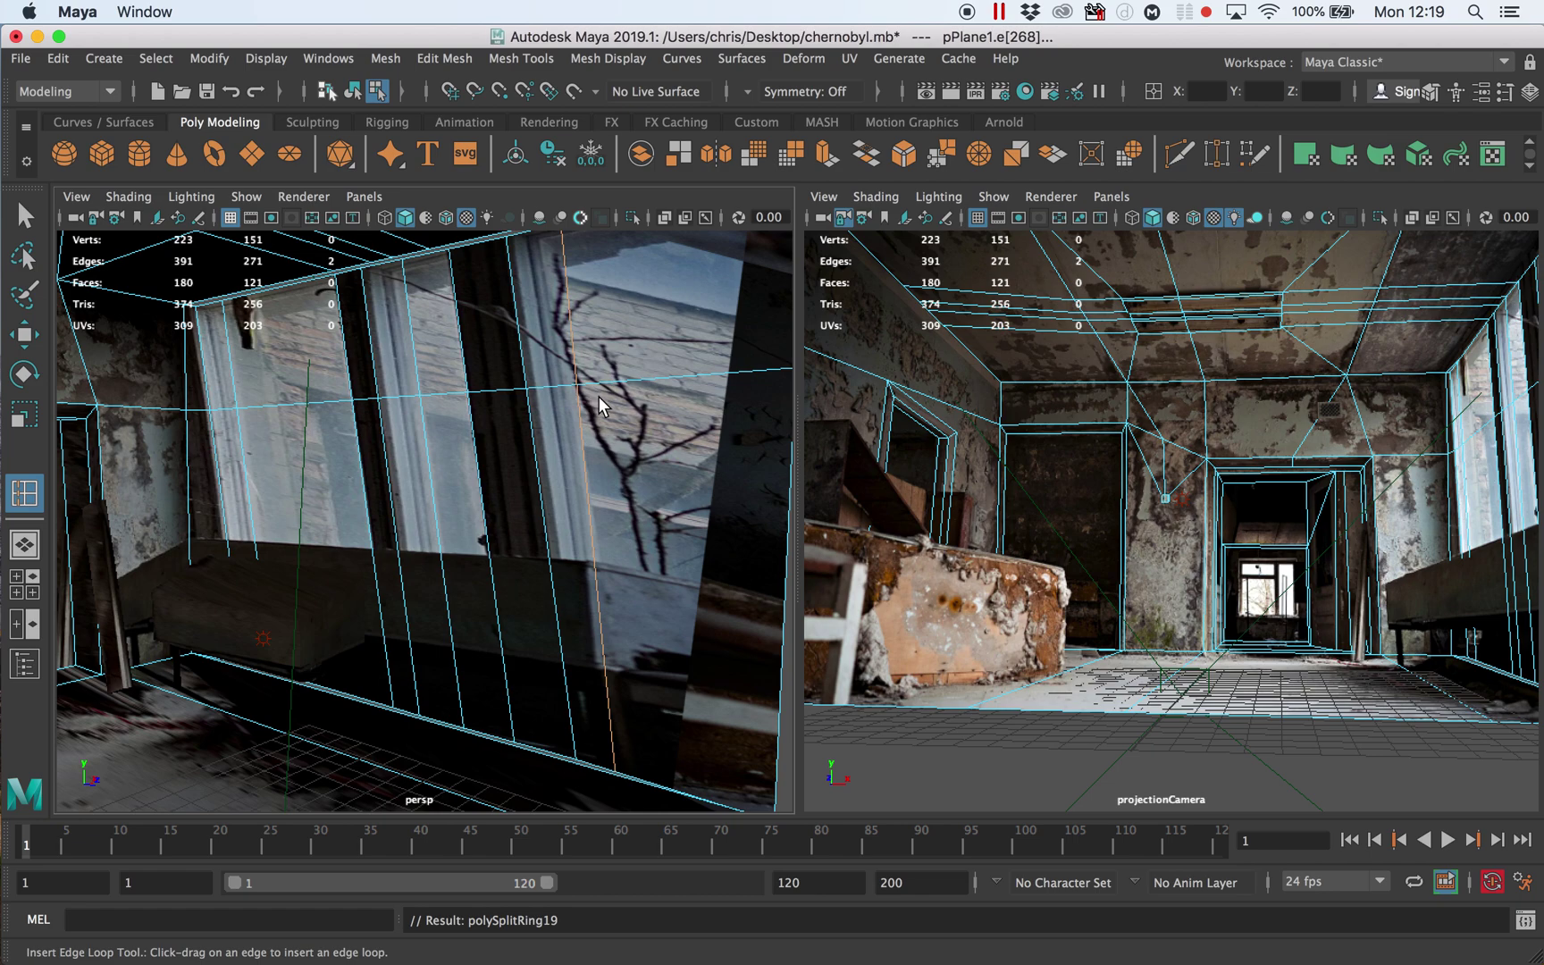
- Insert a horizontal edge loop at windowsill height and rotate its window-wall edges about the far wall corner to match the sill
click(444, 564)
scroll(420, 572, down, 3)
key(w)
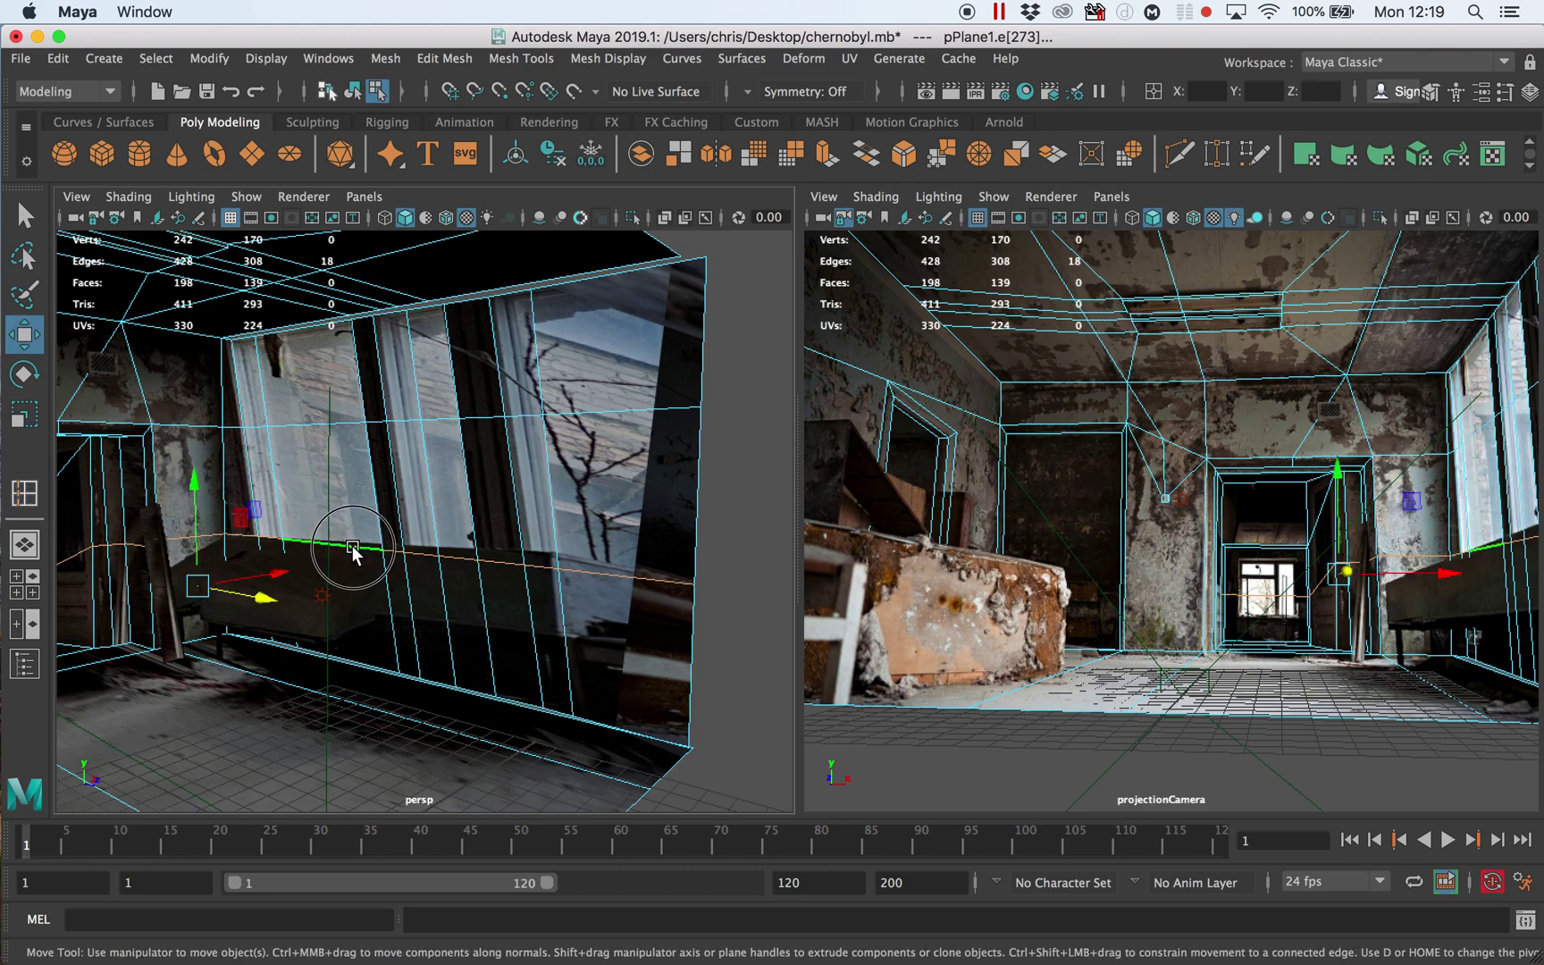
double_click(353, 547)
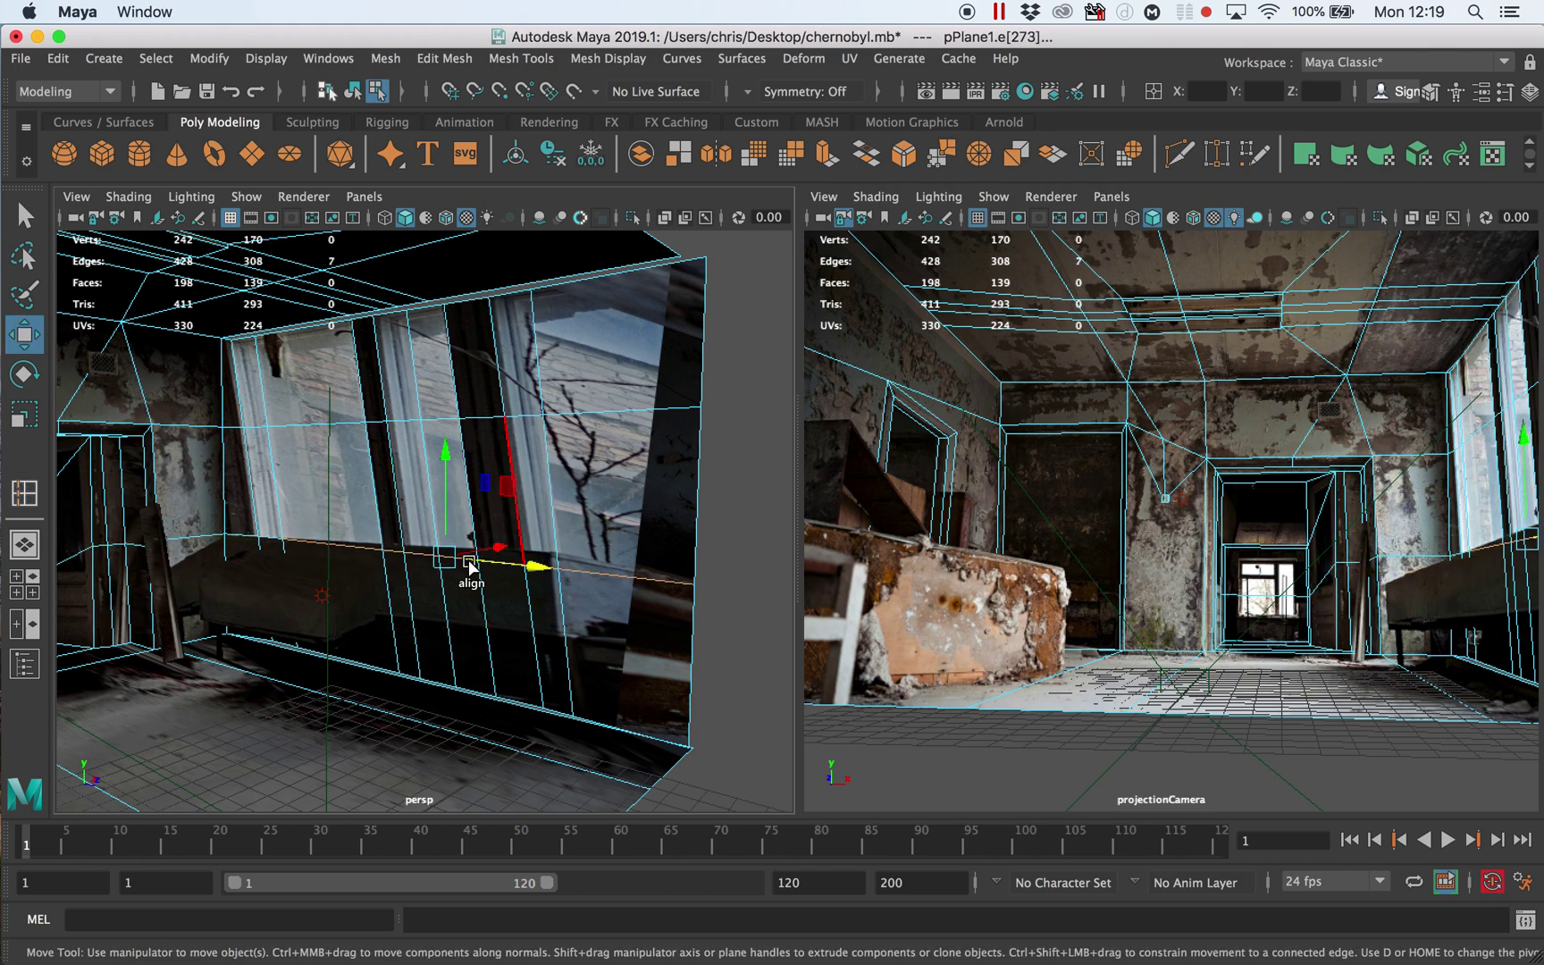
key(d)
drag(442, 552, 347, 509)
key(e)
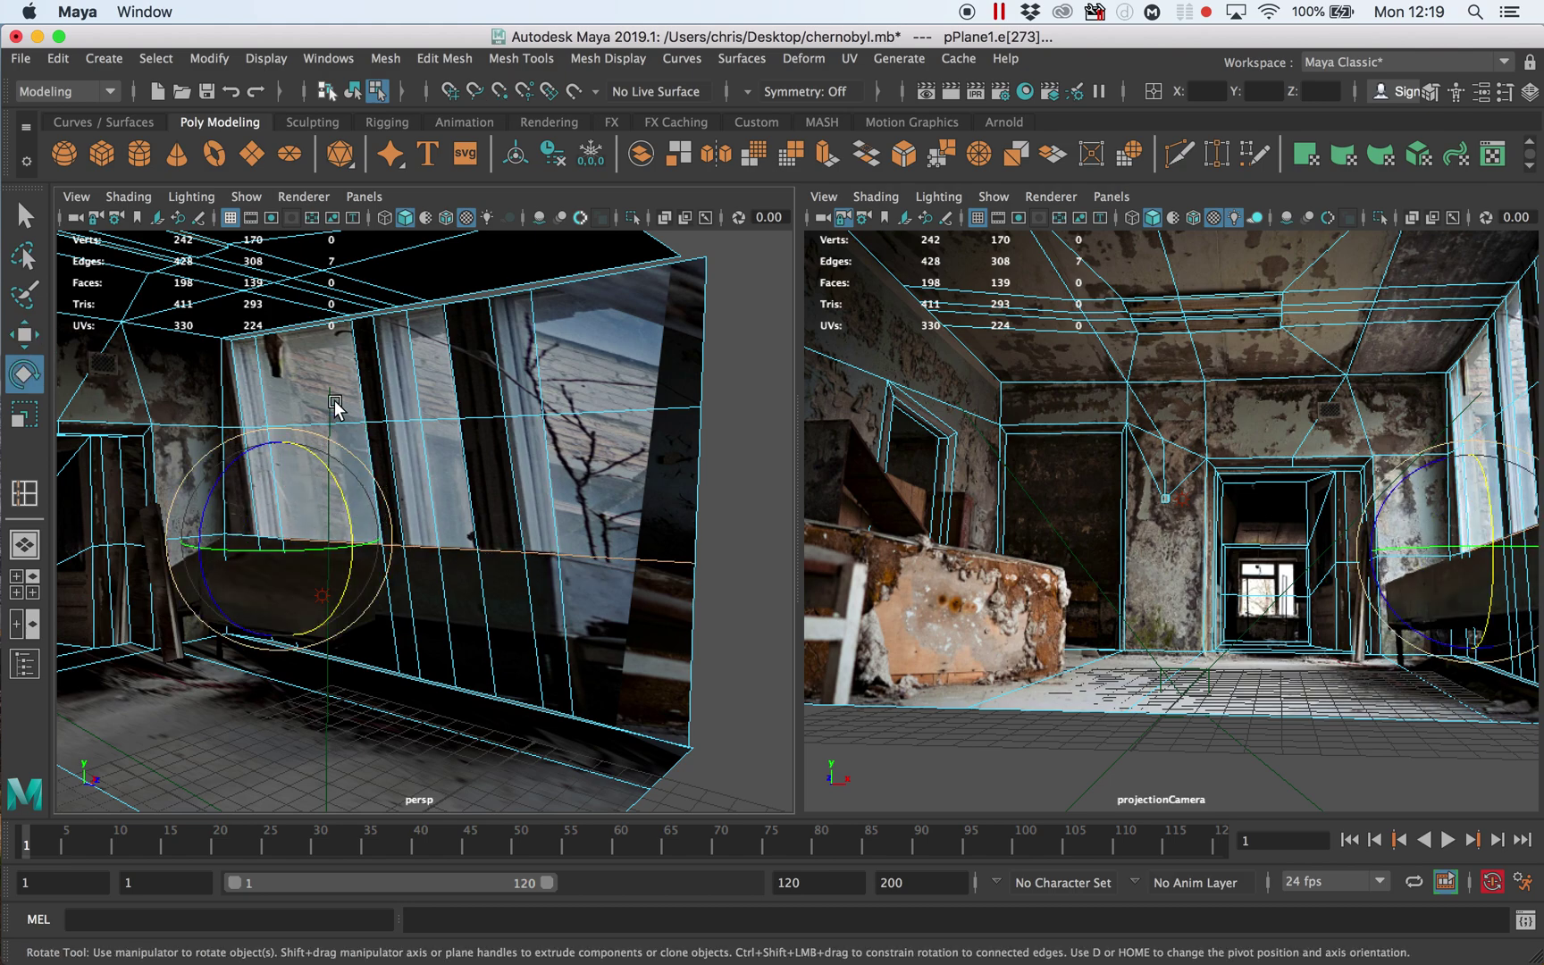
- Select the upper and lower glass faces of all three windows and delete them to open the panes
right_drag(603, 330, 588, 356)
click(587, 356)
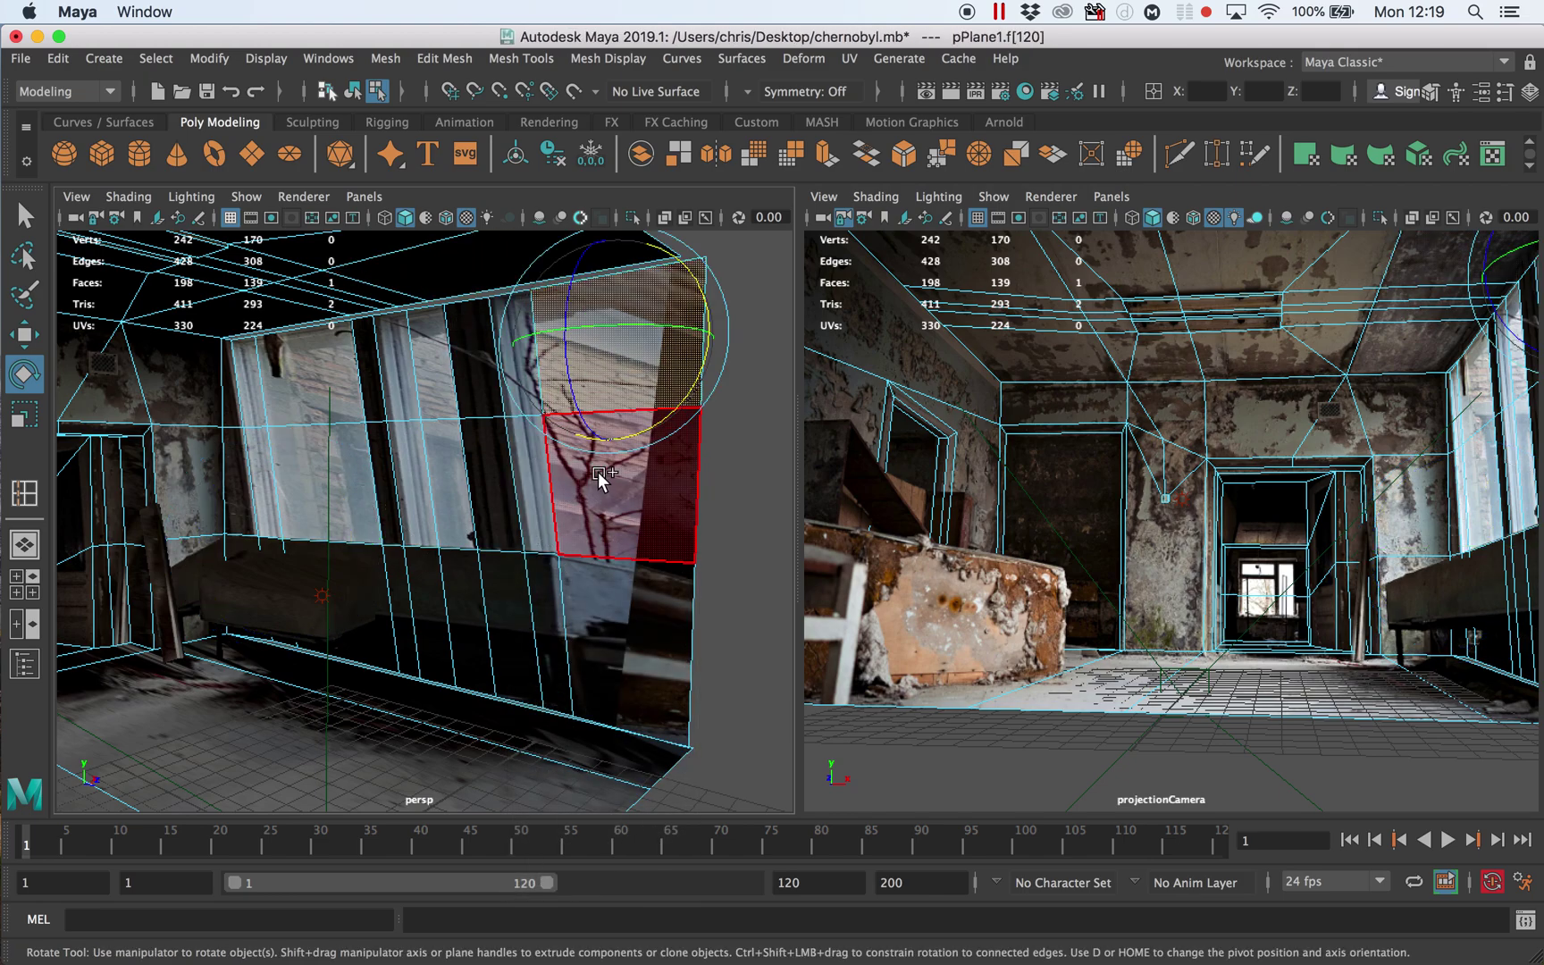
key(w)
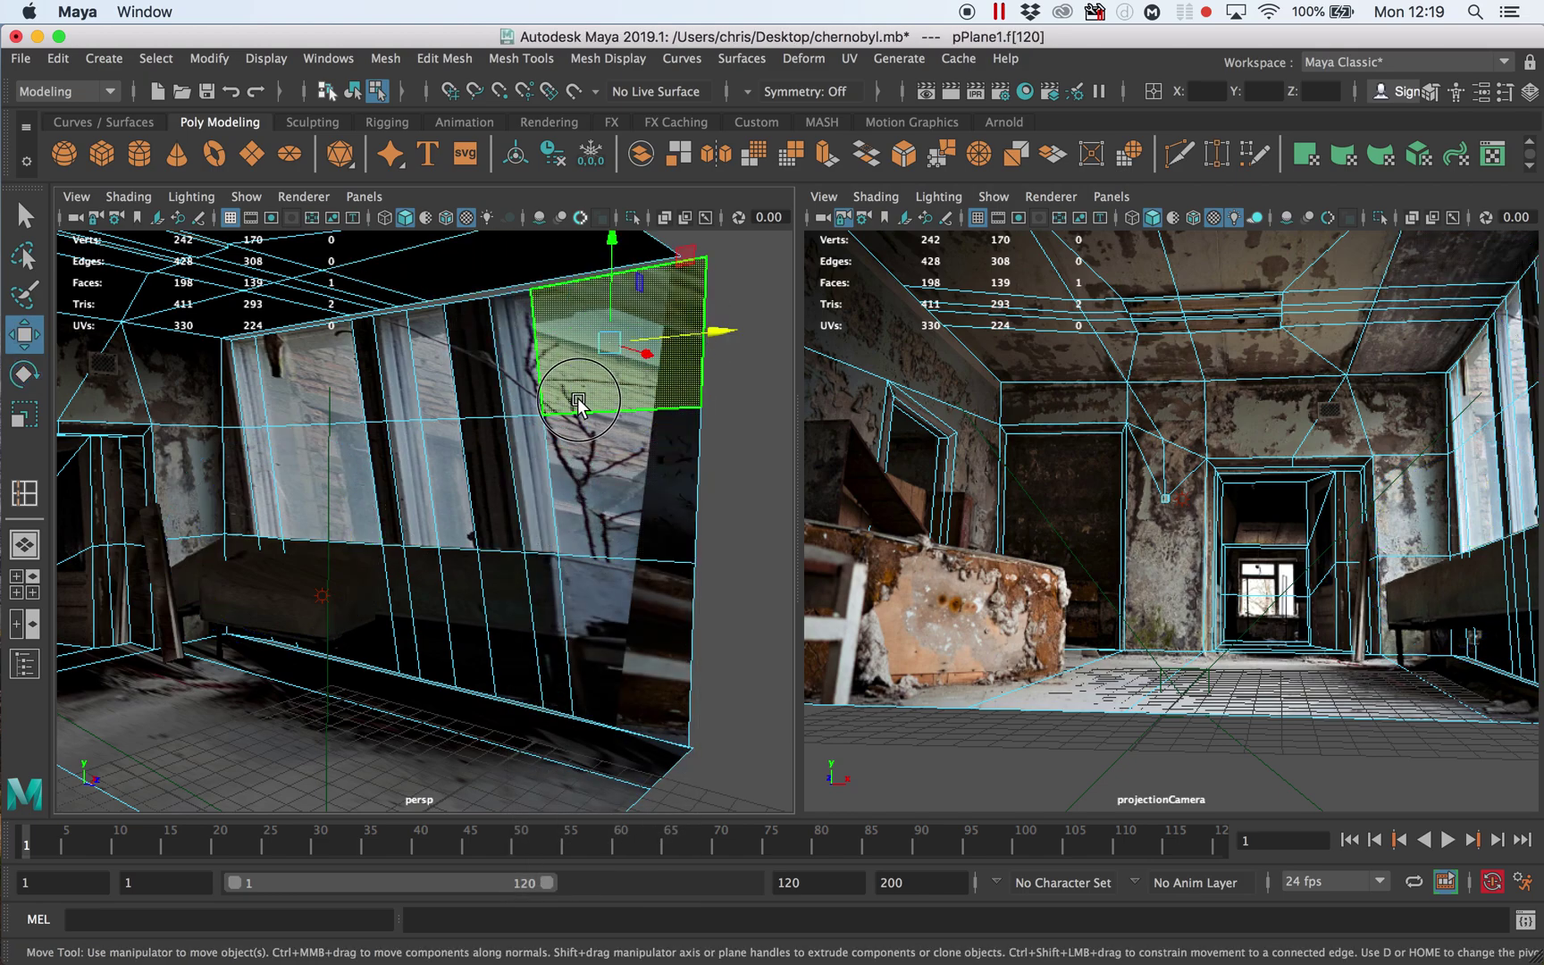
alt+drag(578, 404, 565, 444)
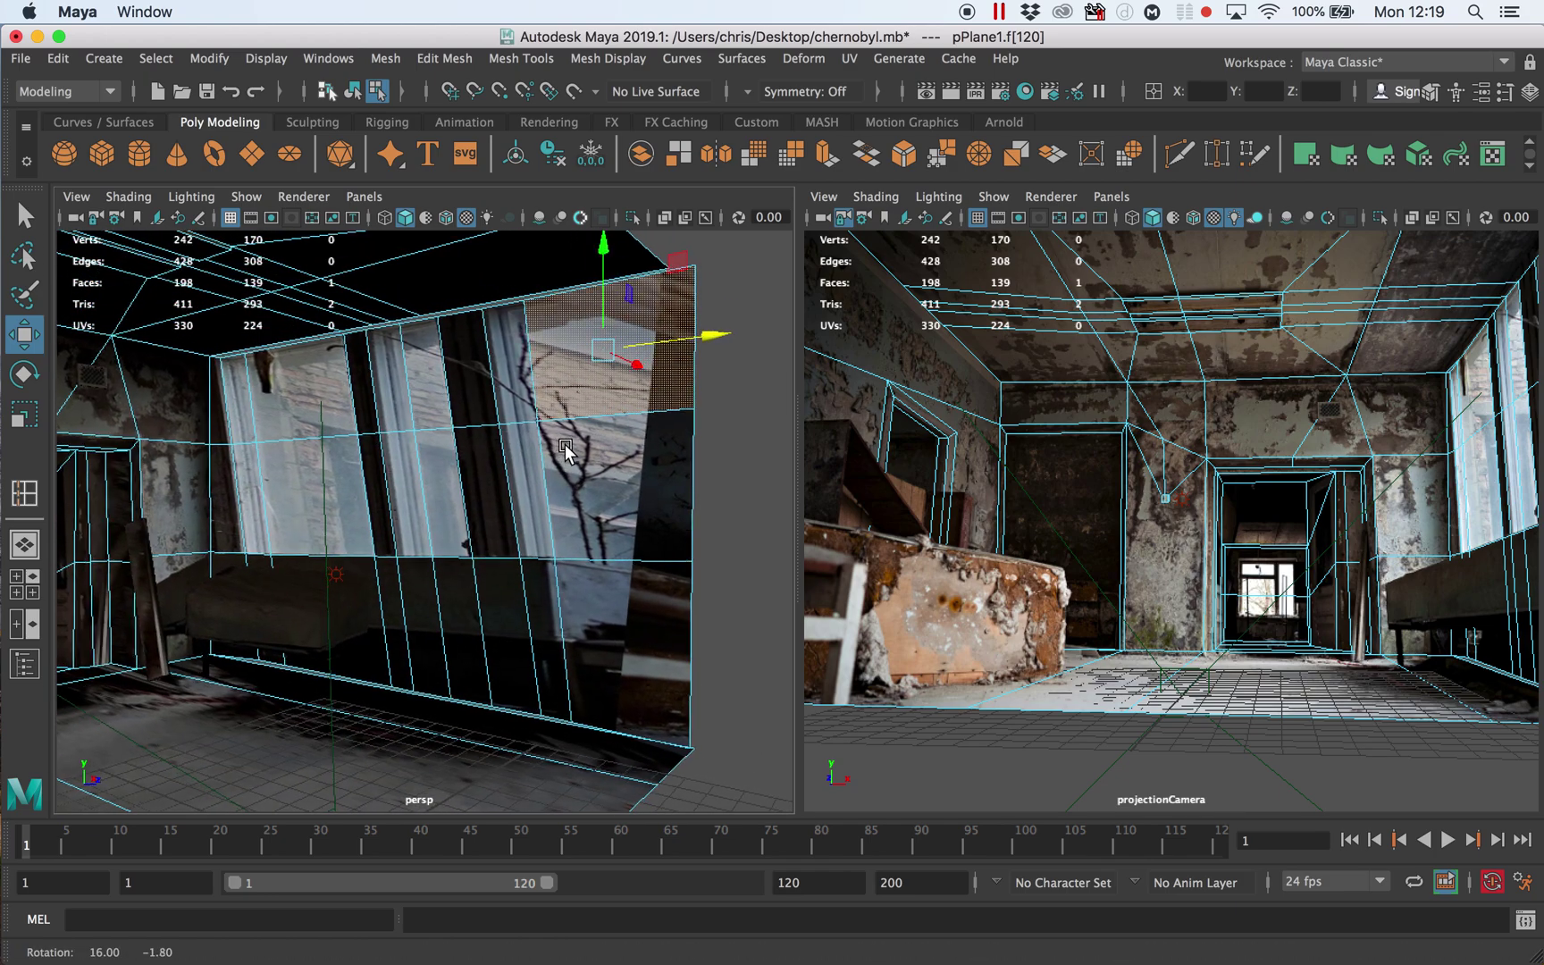
shift+click(622, 463)
shift+click(432, 449)
shift+click(420, 396)
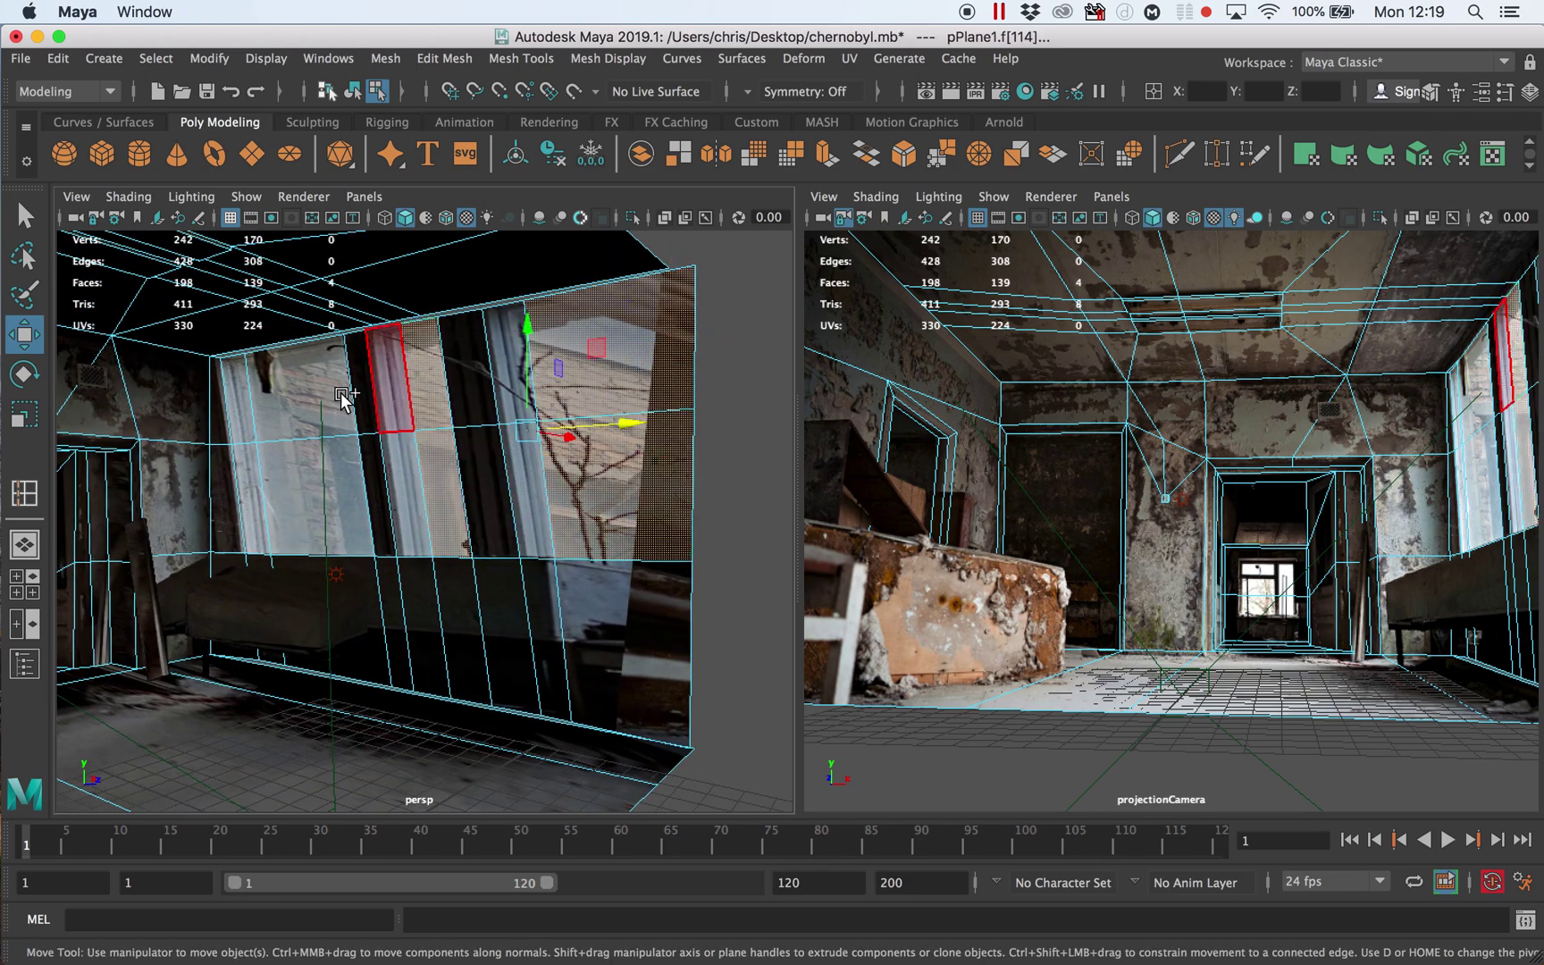
shift+click(344, 402)
shift+click(314, 483)
key(Delete)
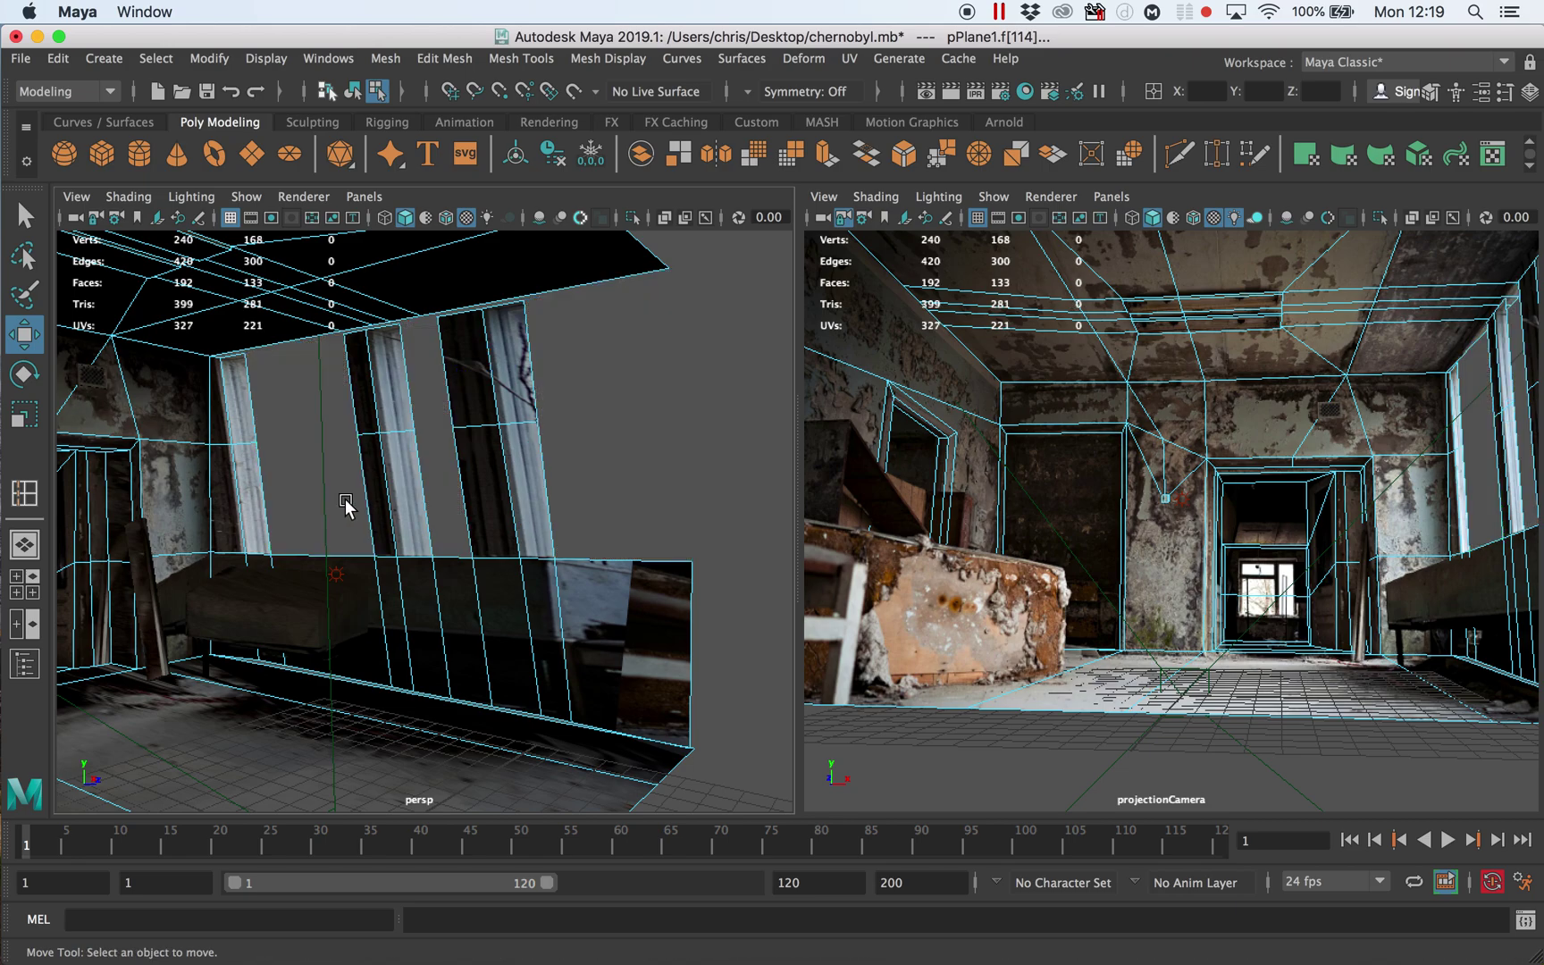
mouse_move(424, 455)
alt+mouse_down()
mouse_move(337, 458)
mouse_move(399, 457)
alt+mouse_up()
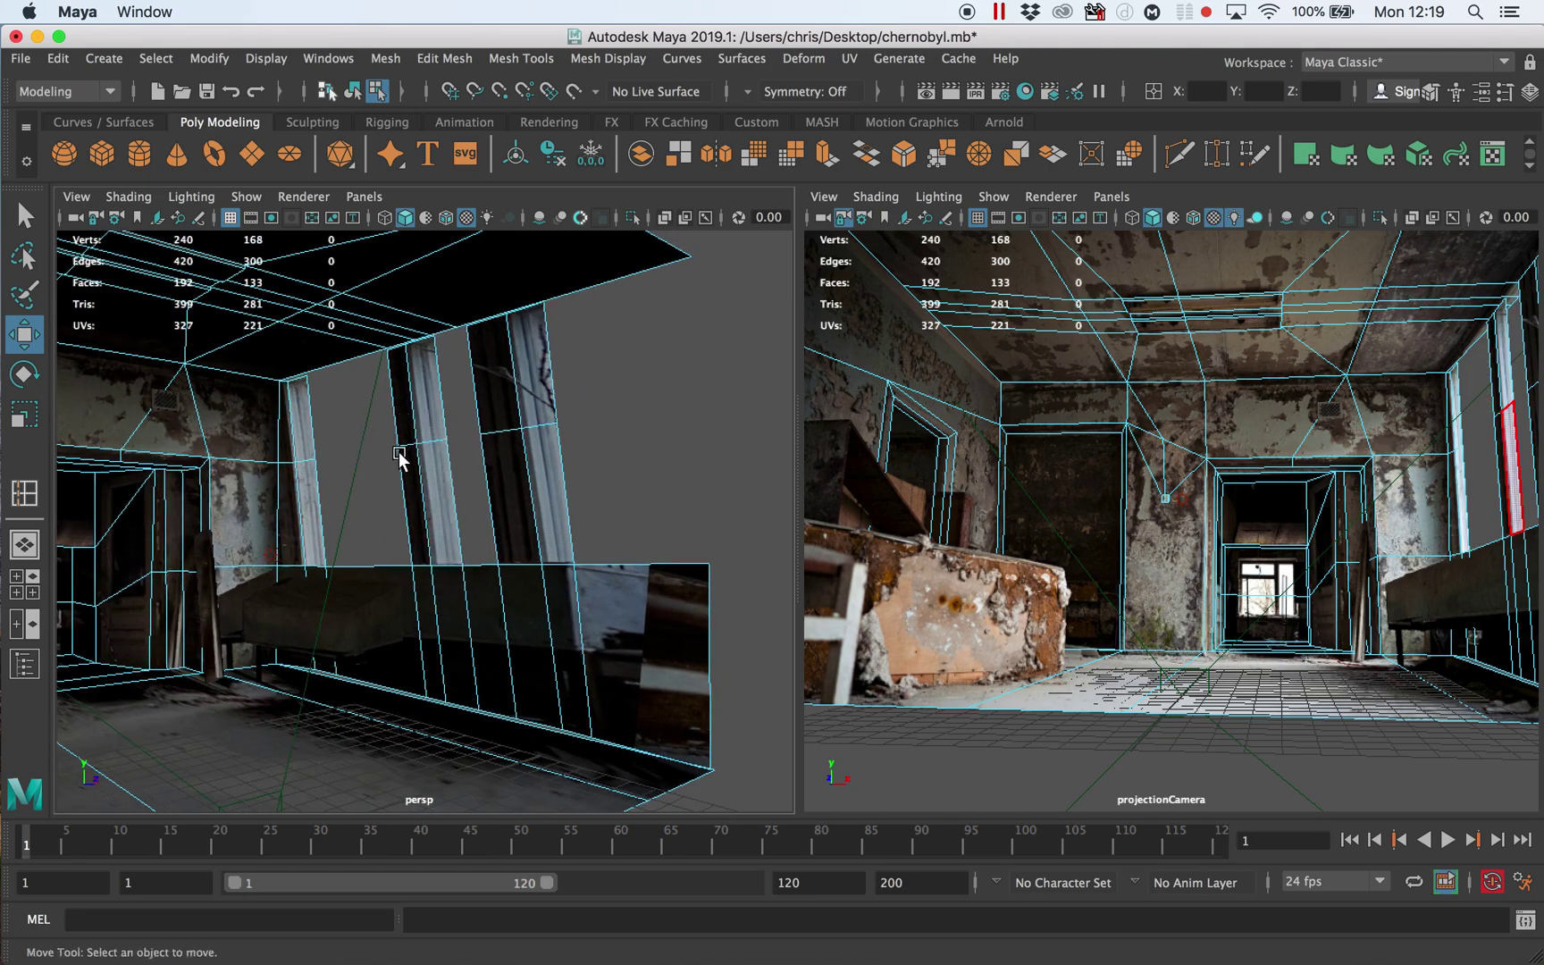
right_drag(536, 363, 435, 362)
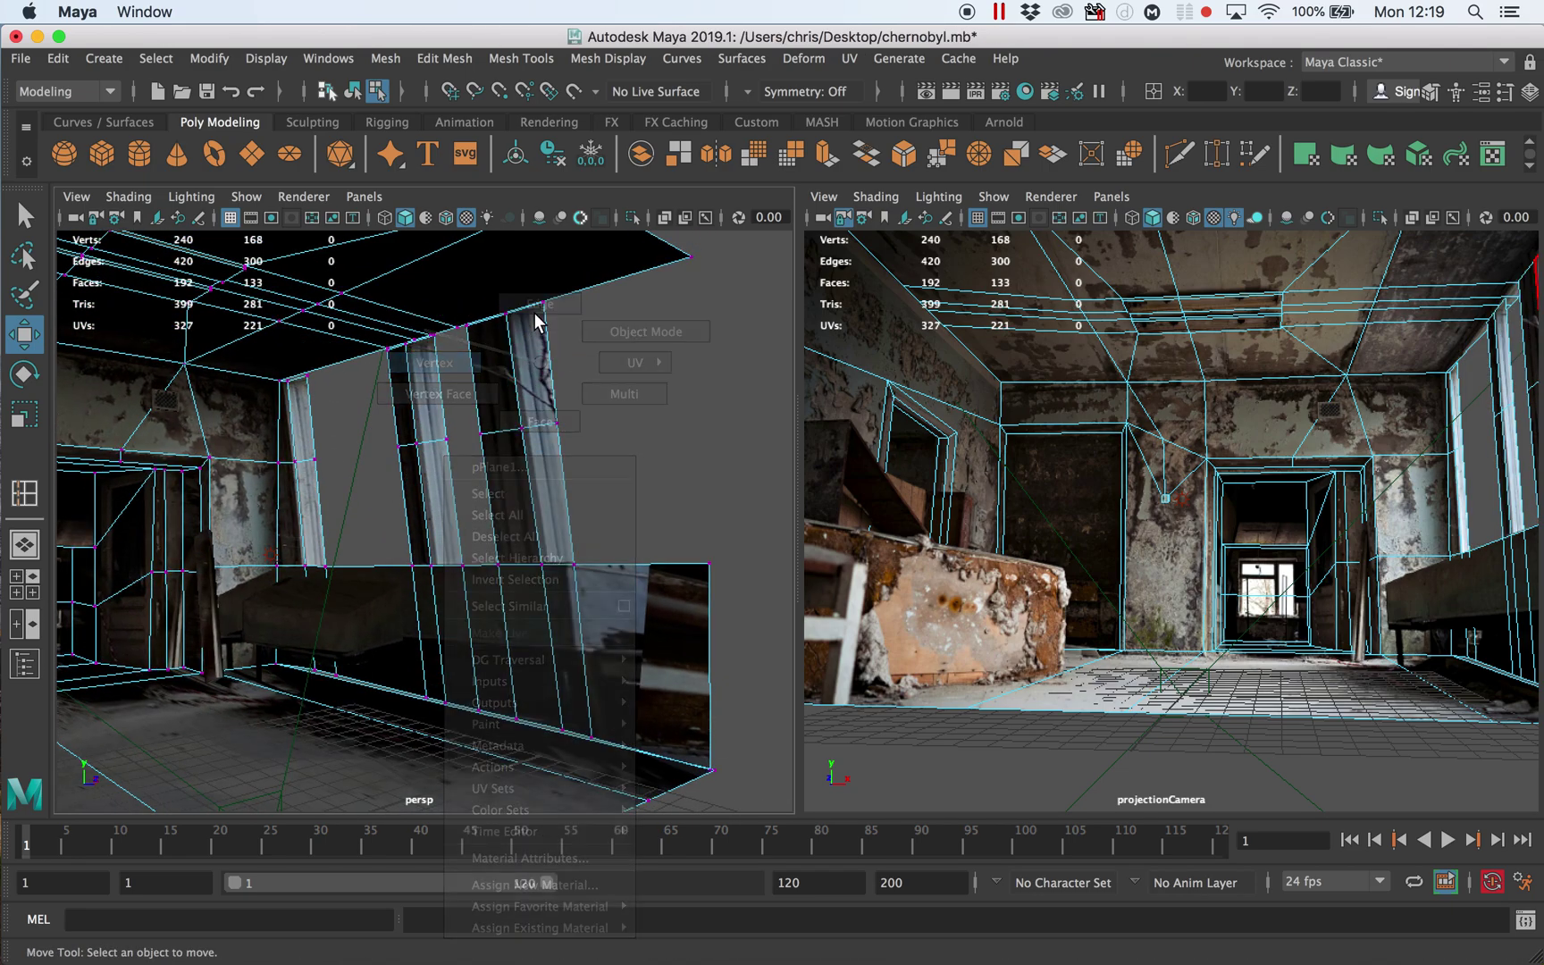
drag(535, 283, 616, 451)
shift+click(542, 567)
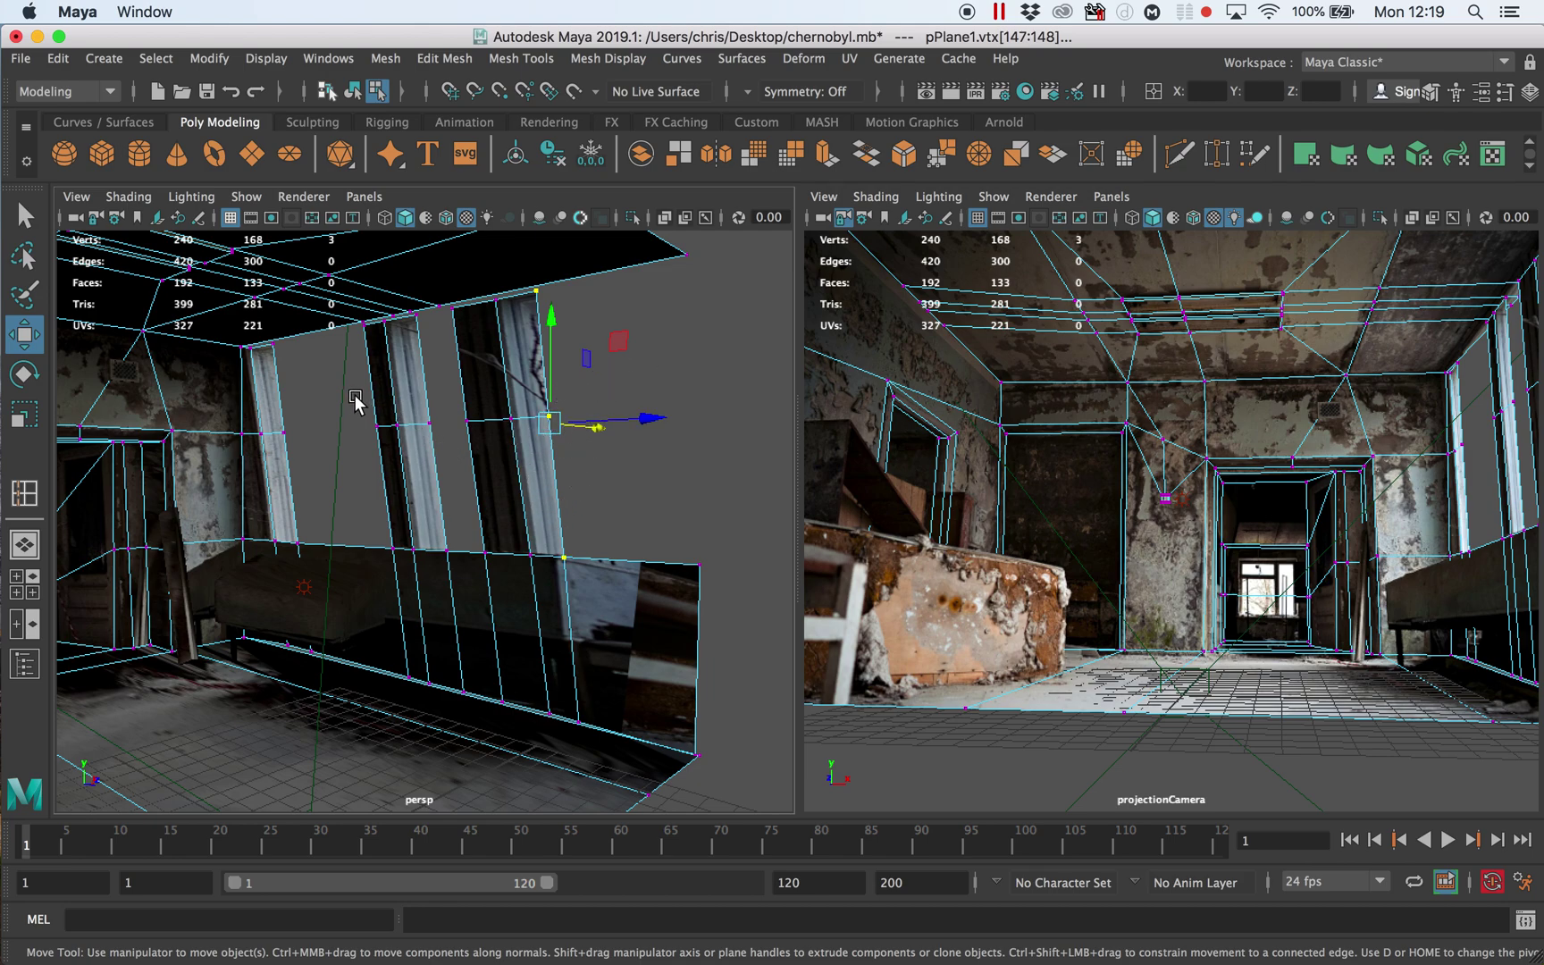
- Select the upper and lower white frame faces of all three windows and delete them
right_drag(531, 379, 531, 413)
click(538, 439)
shift+click(404, 399)
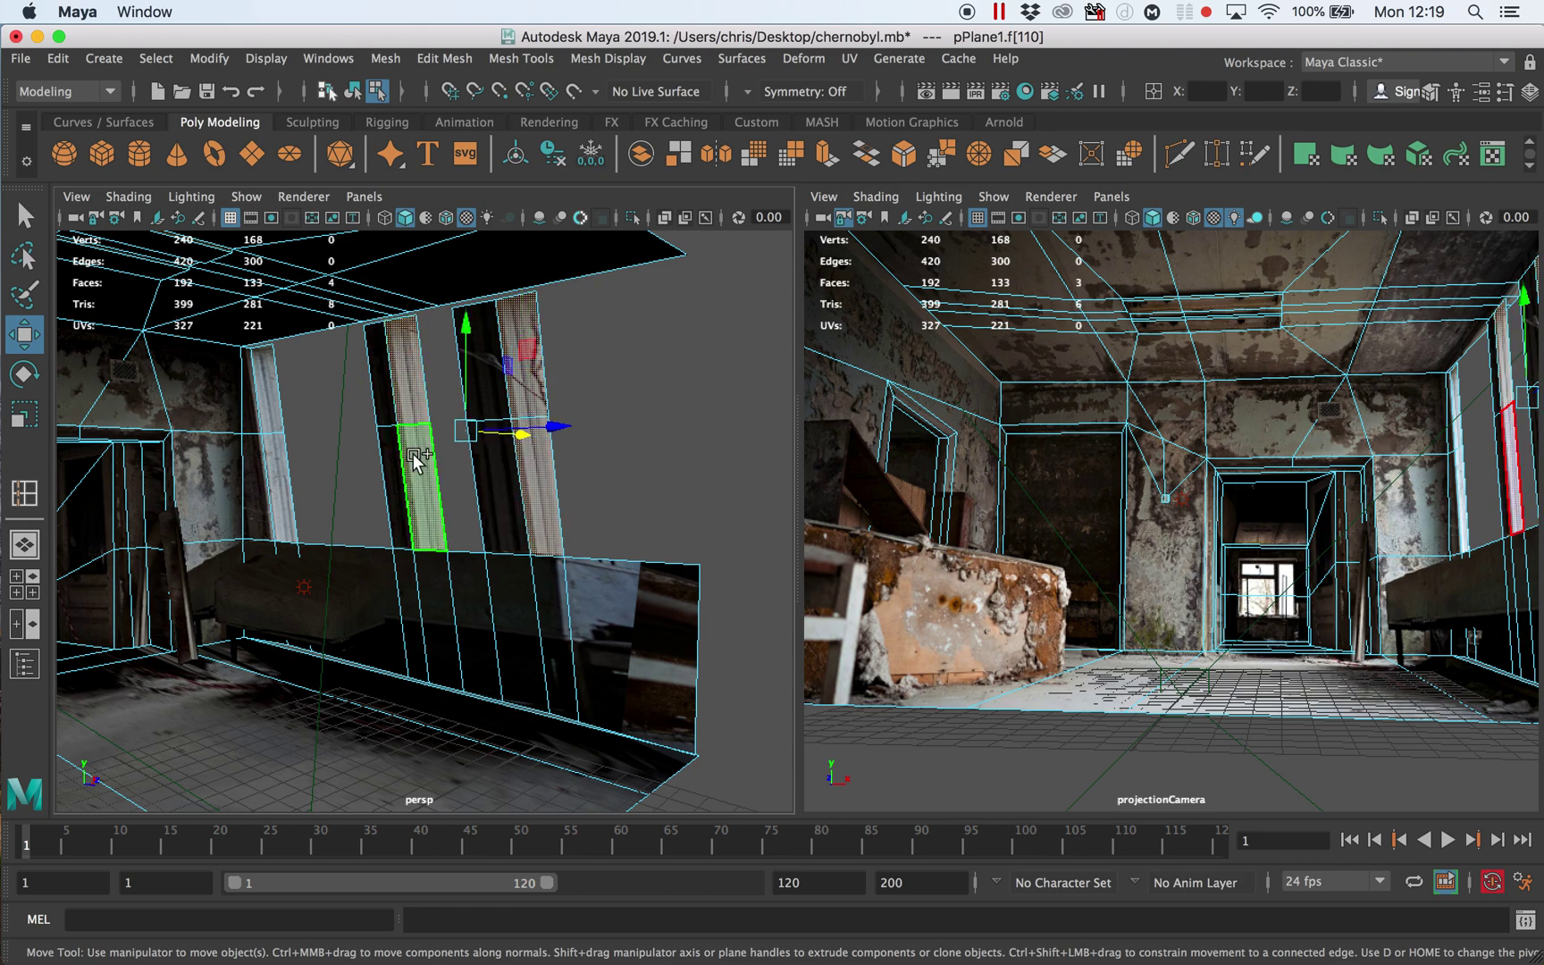
shift+click(273, 402)
key(Delete)
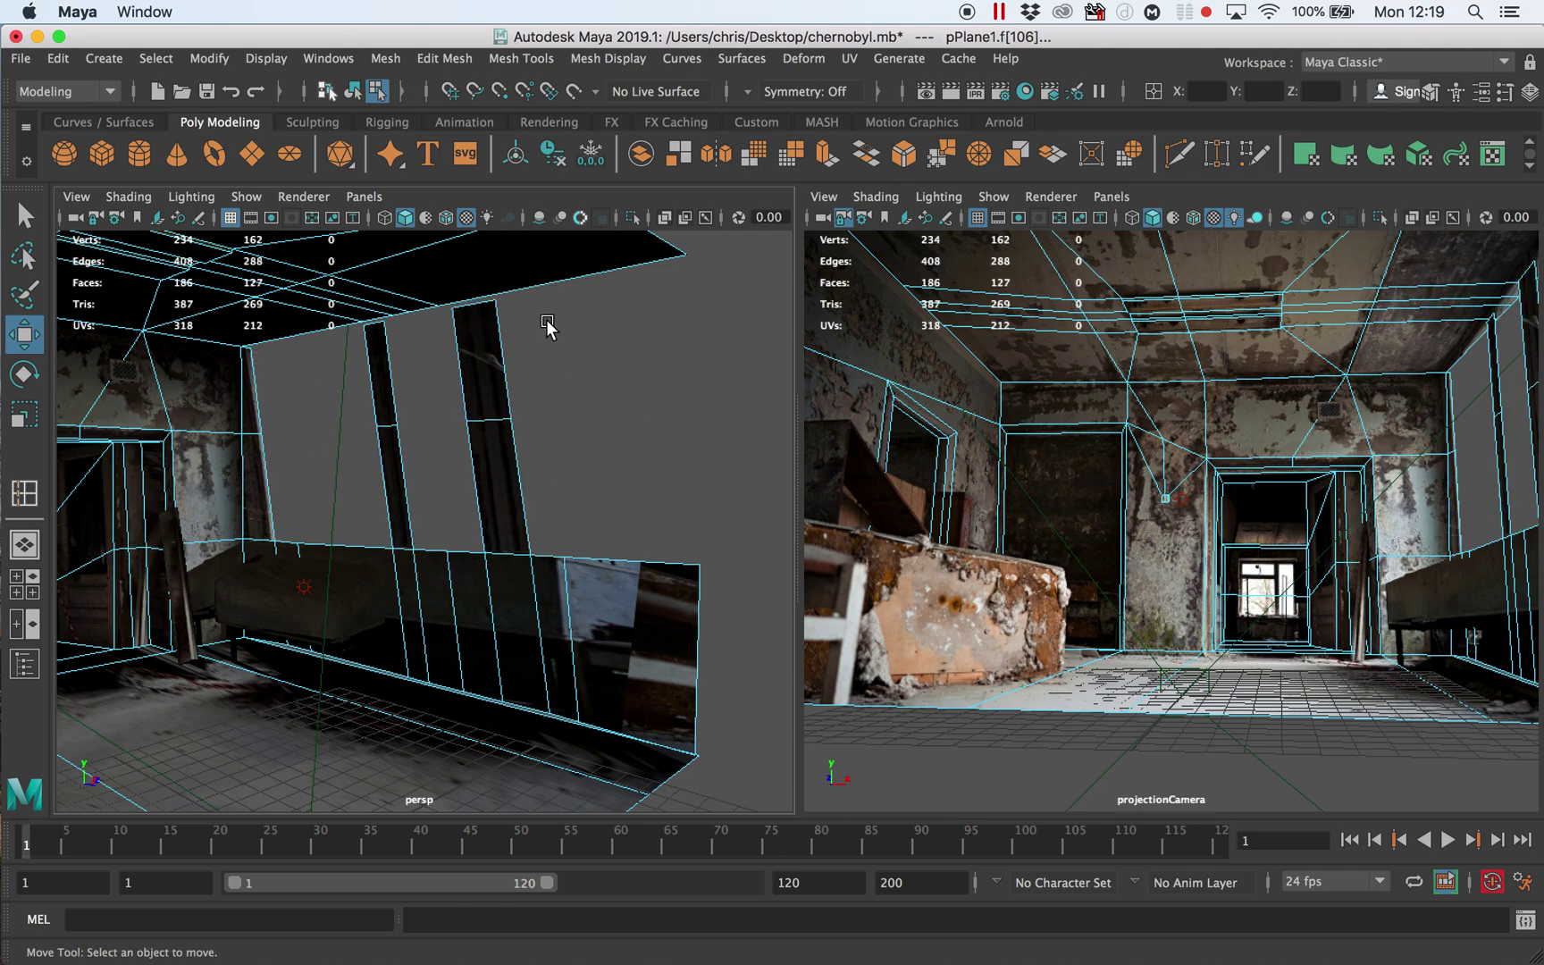
- Extrude the upper and lower vertical edges on the far side of each window opening and move them outward to form side reveals
click(377, 340)
right_drag(362, 284, 362, 273)
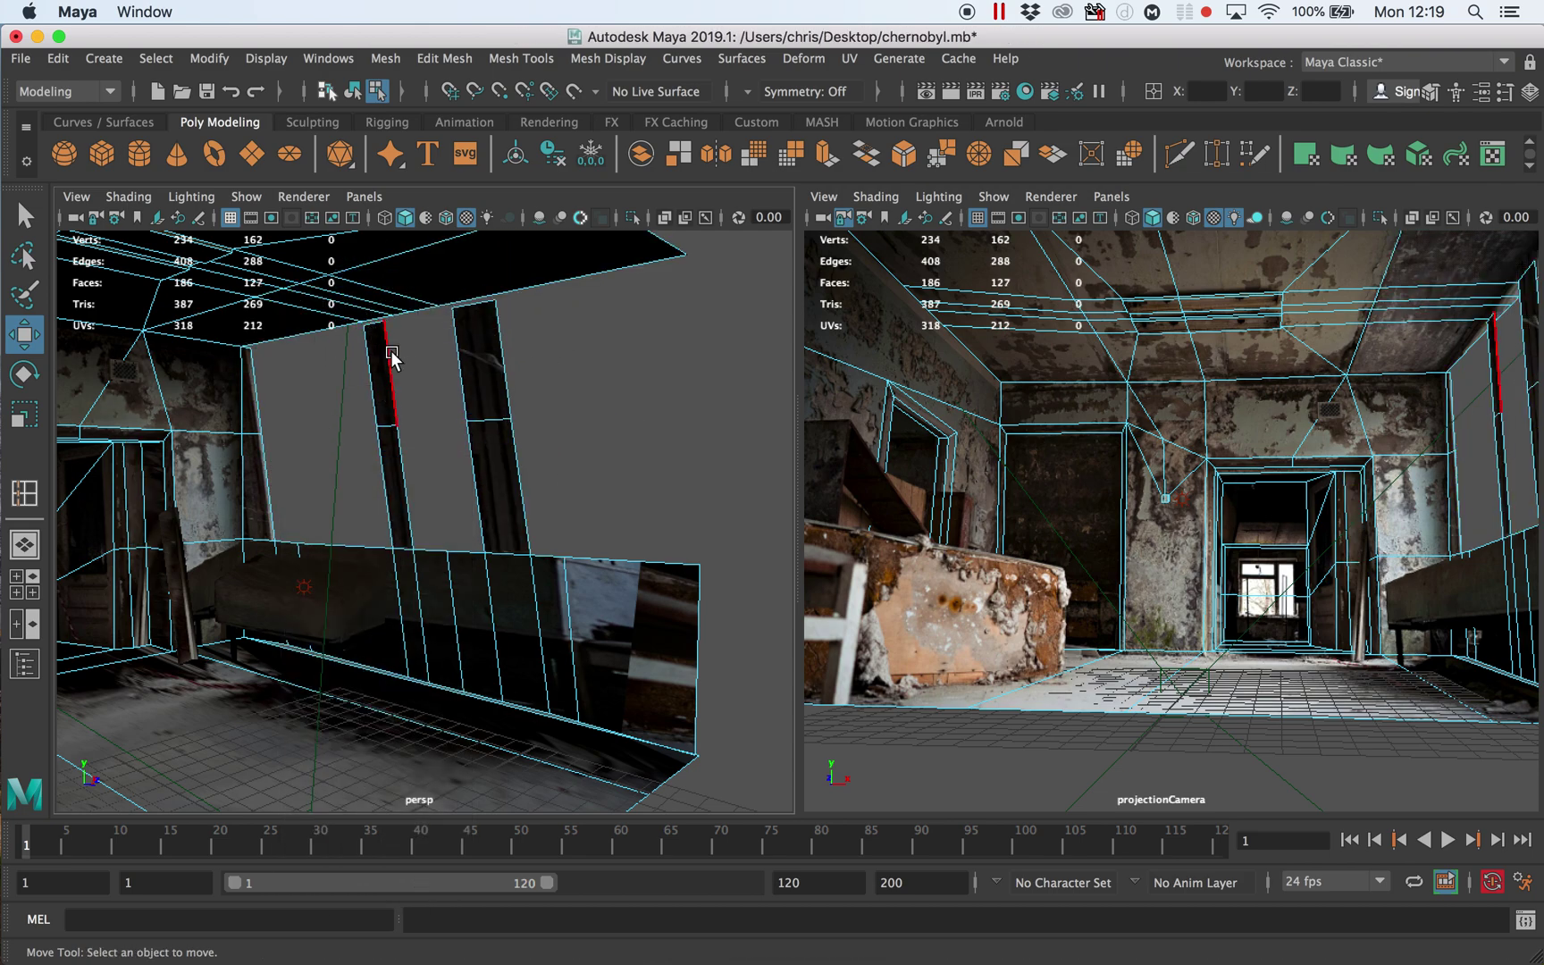
click(390, 351)
shift+click(272, 430)
shift+click(270, 483)
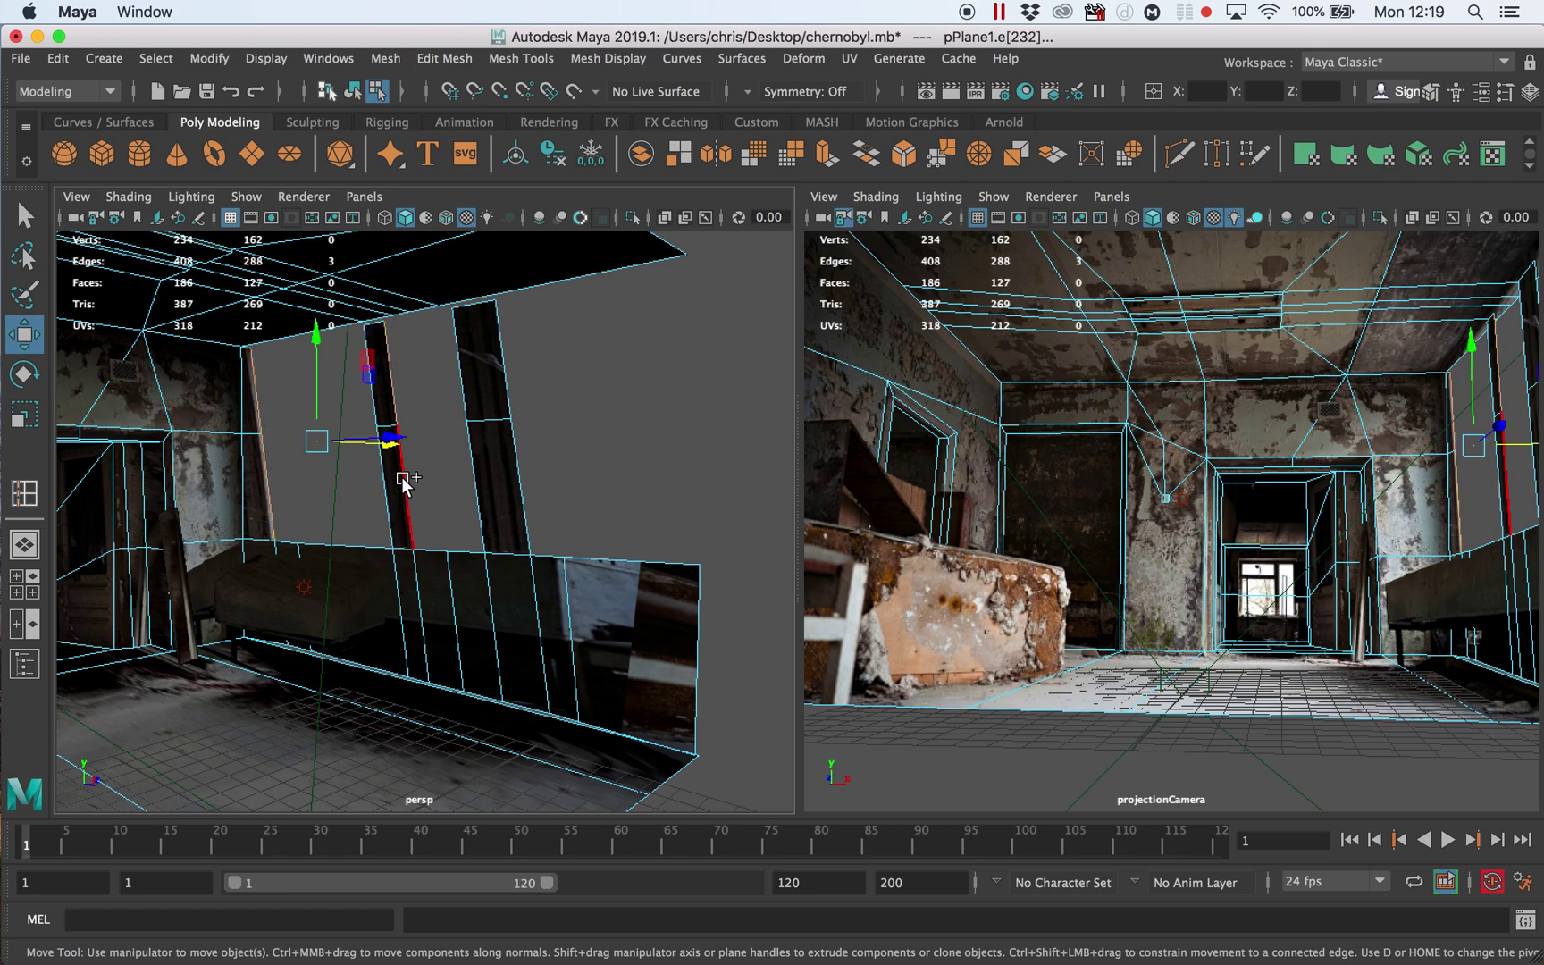
shift+click(402, 479)
shift+click(507, 361)
shift+click(520, 444)
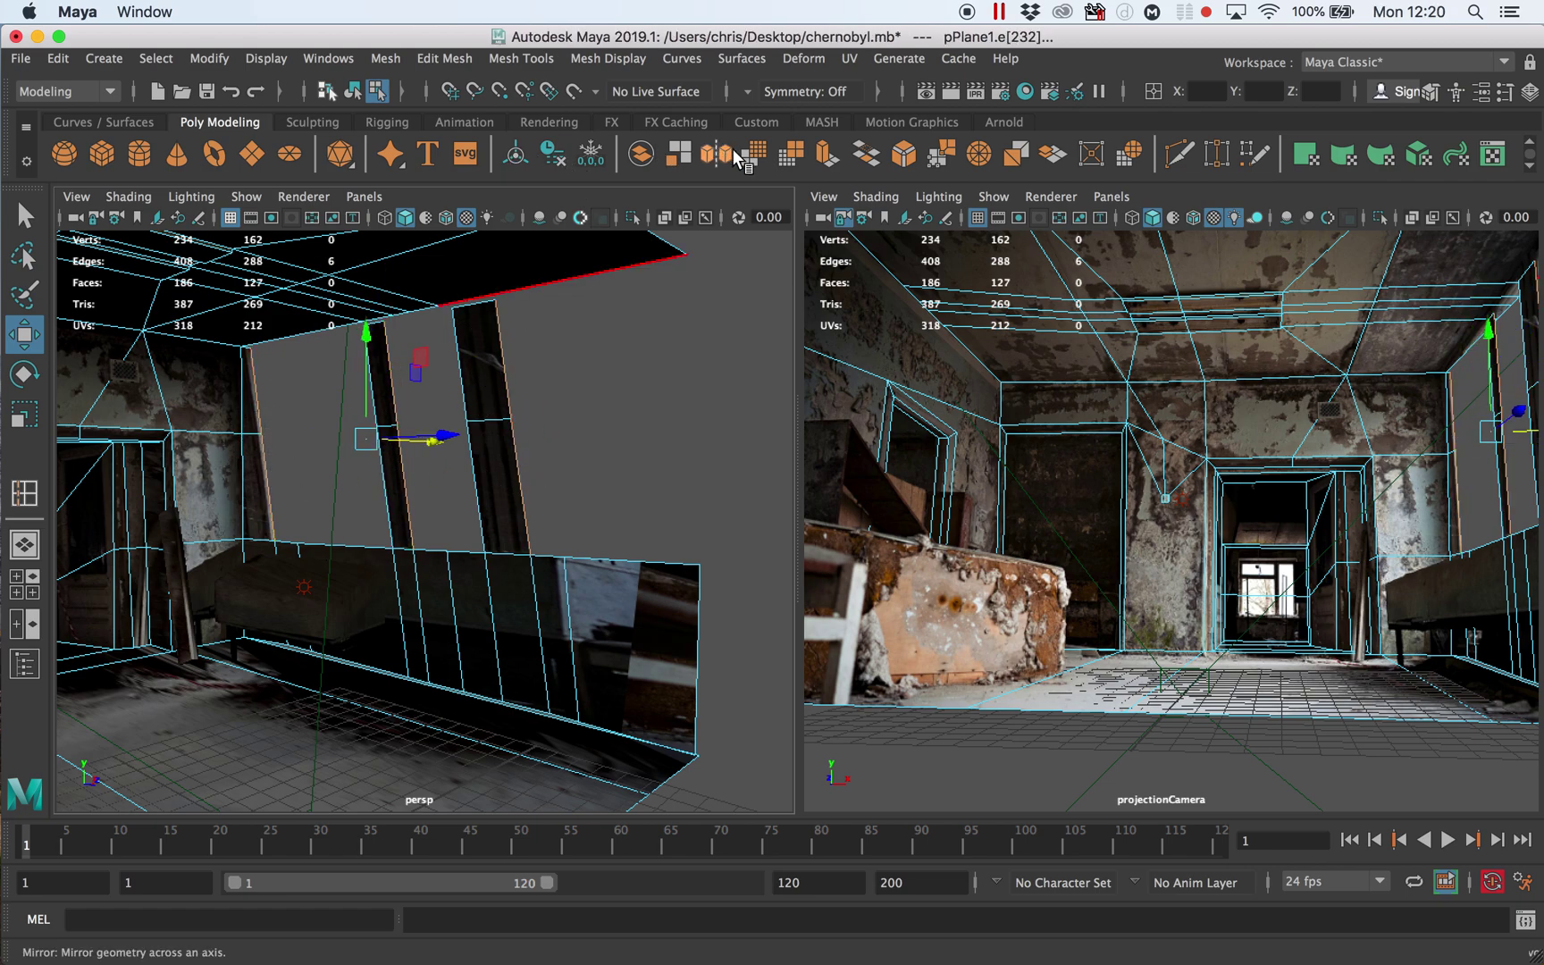
click(821, 158)
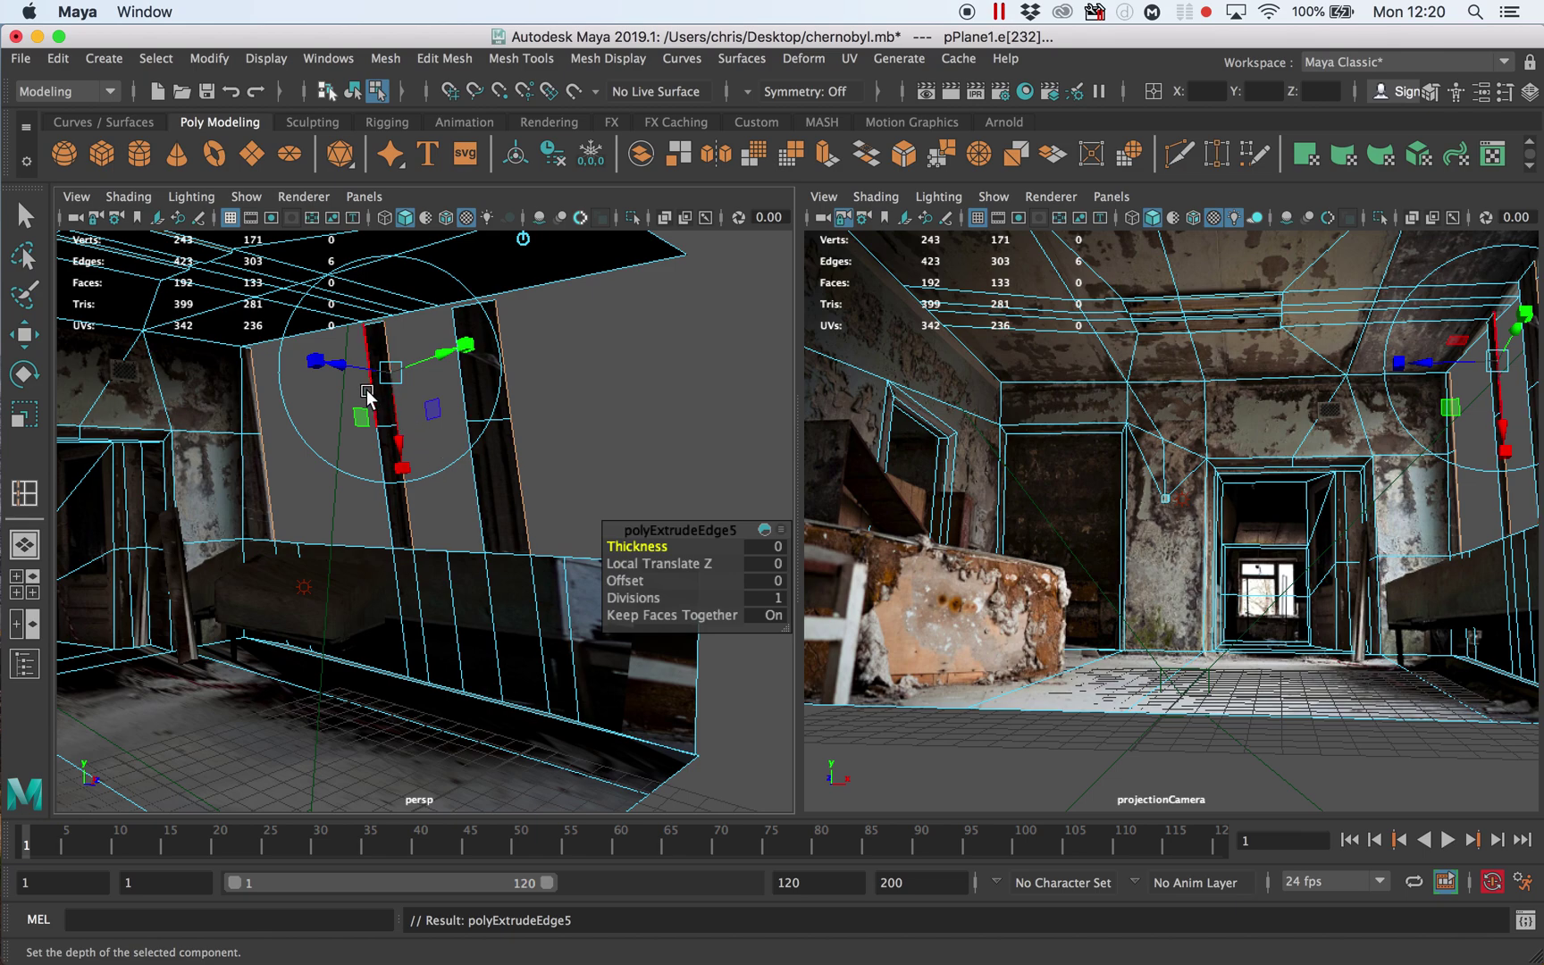
key(w)
alt+drag(477, 452, 474, 487)
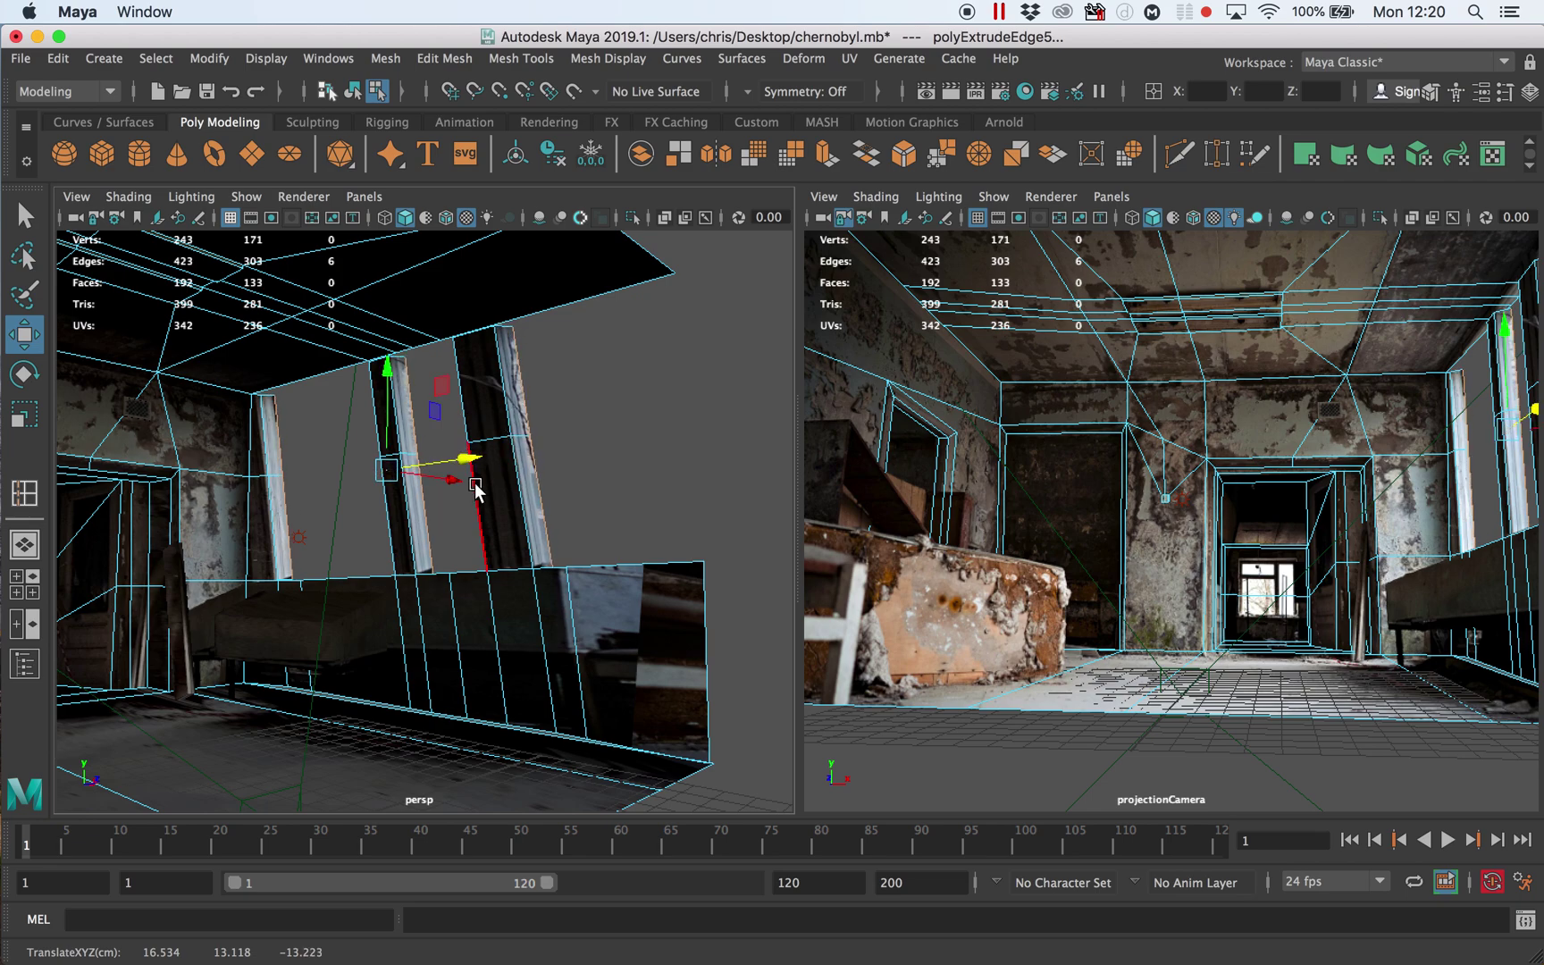
- Move the outer edges of the nearest window's reveal to match its white frame
click(529, 411)
shift+click(534, 467)
drag(583, 453, 617, 431)
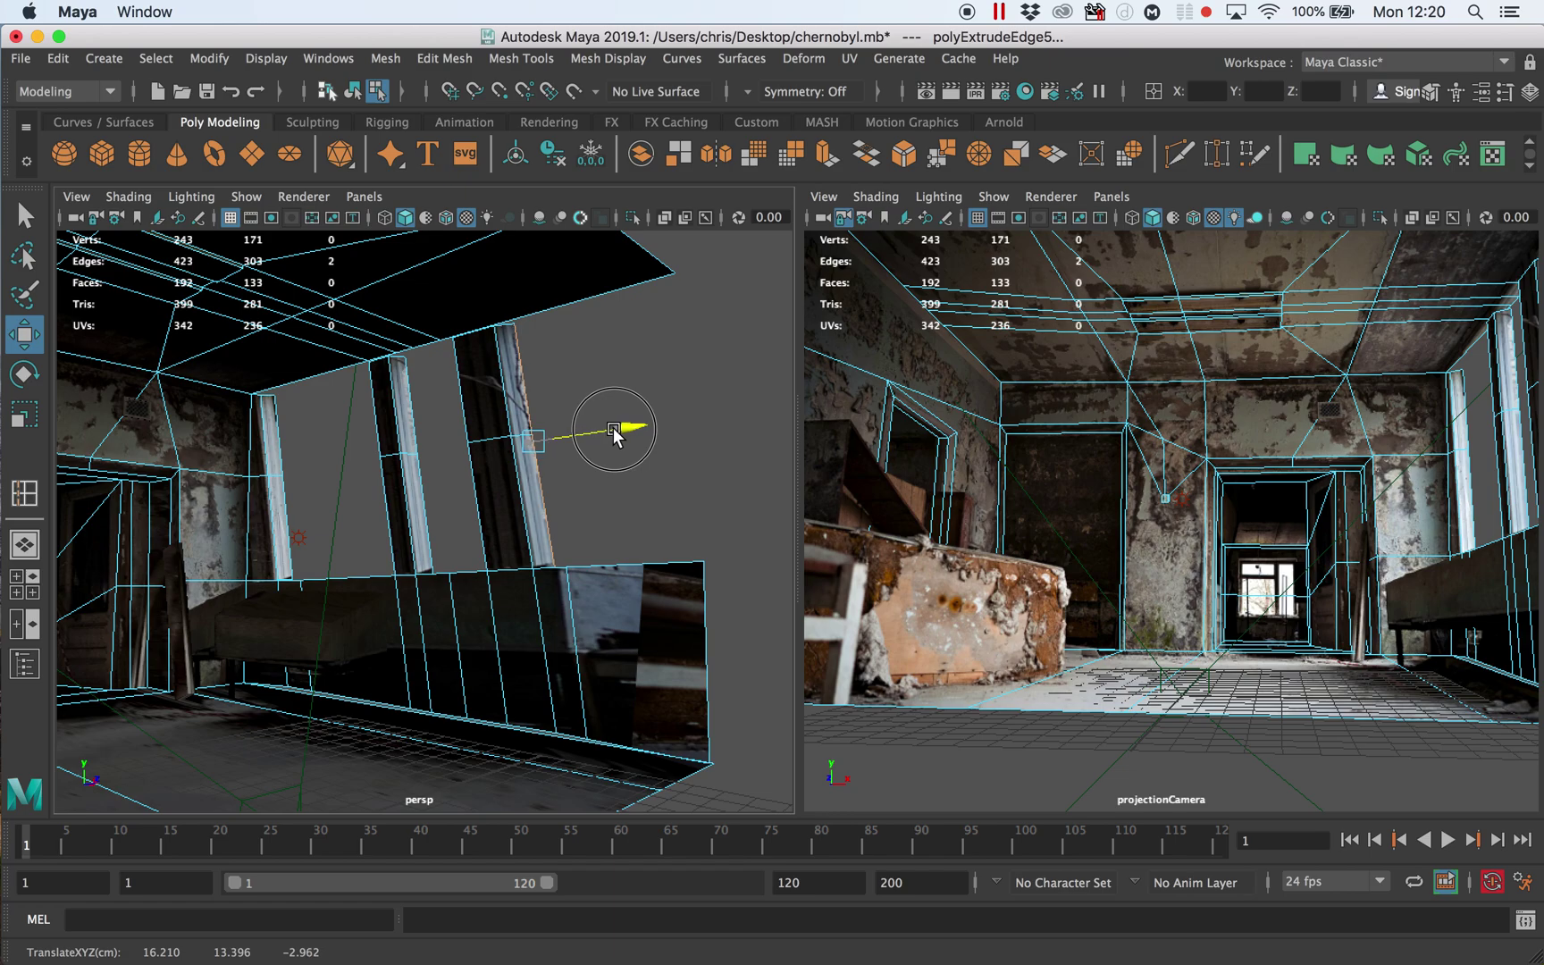
- Extrude the bottom edges of the three window reveals toward the near end of the wall as sills and raise them slightly
alt+drag(537, 463, 396, 491)
alt+right_drag(396, 491, 427, 454)
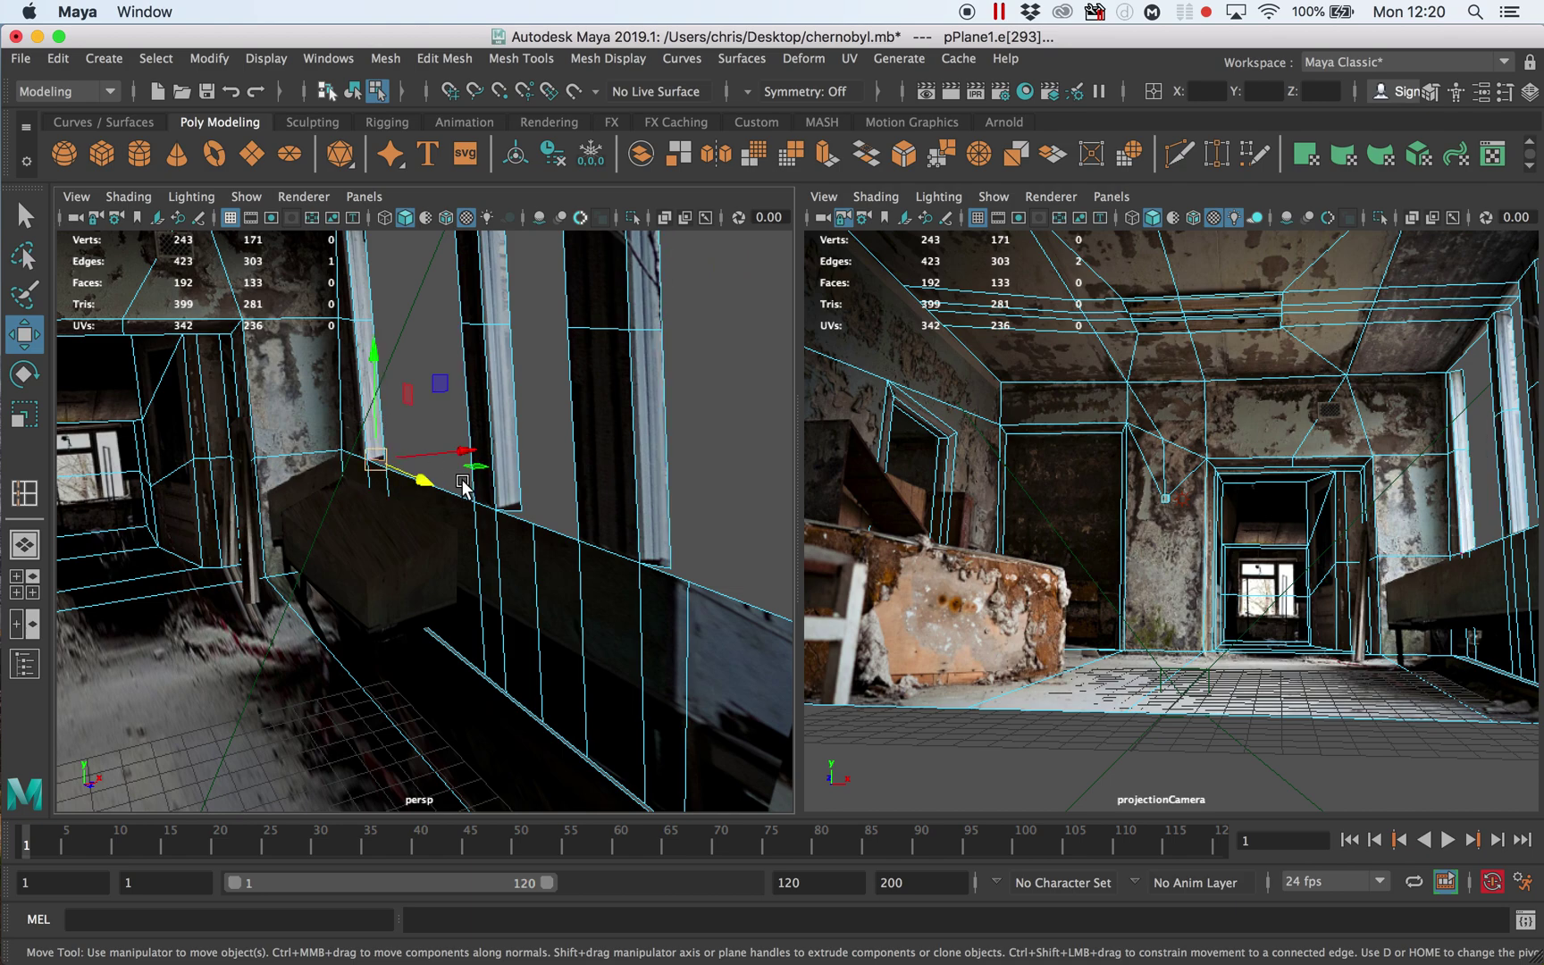
shift+click(556, 531)
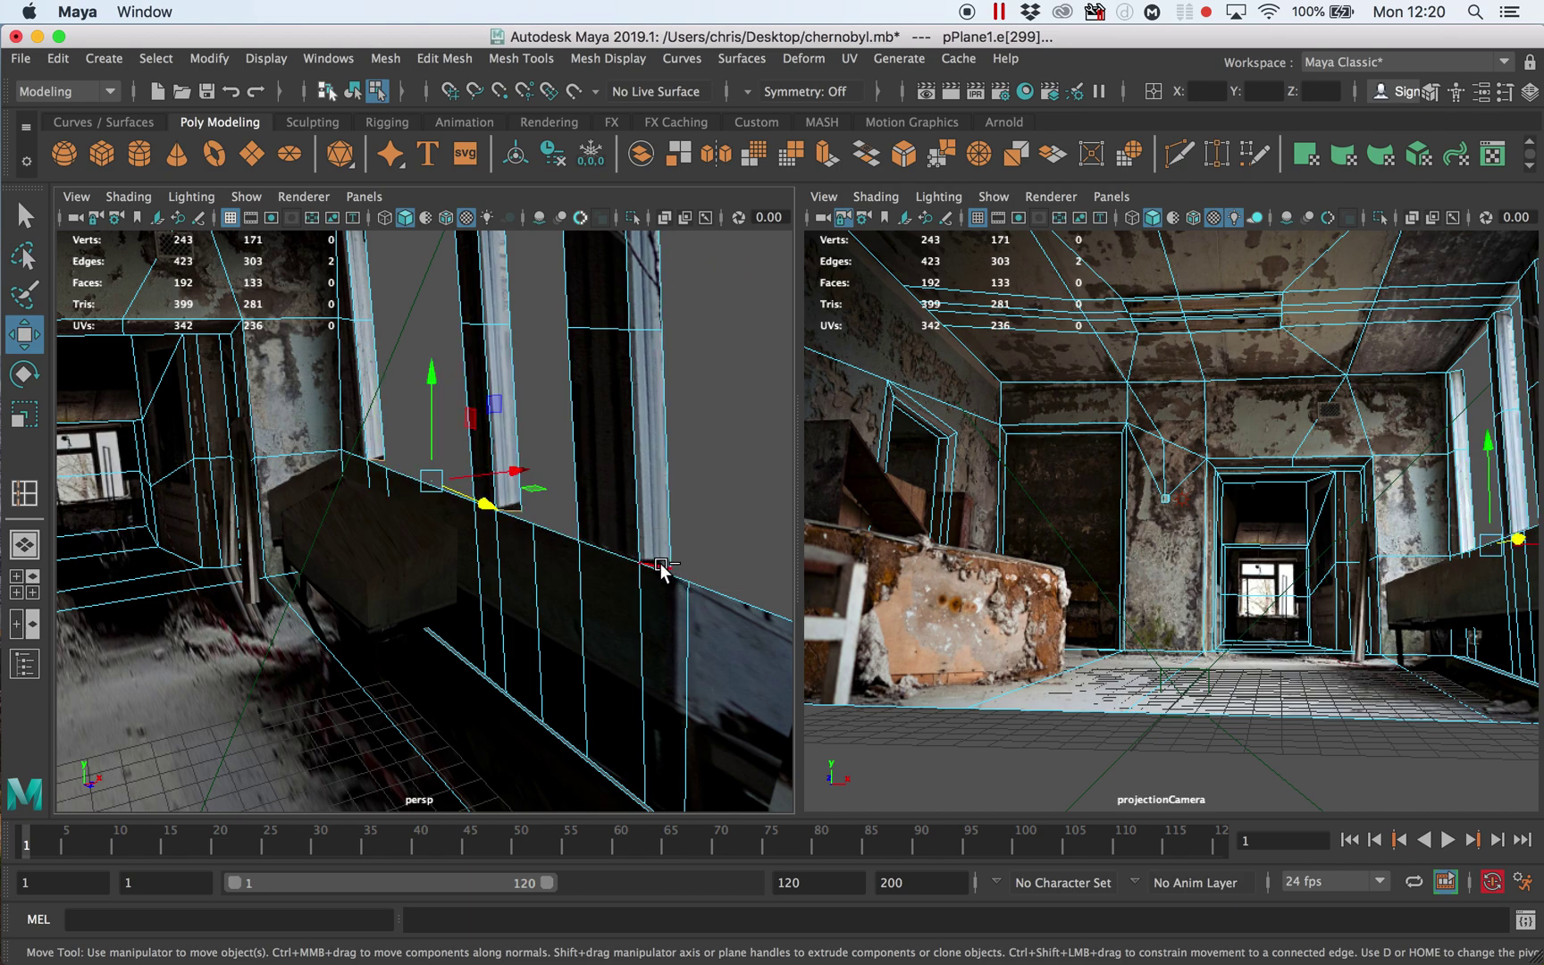
shift+click(663, 563)
key(ctrl+e)
key(w)
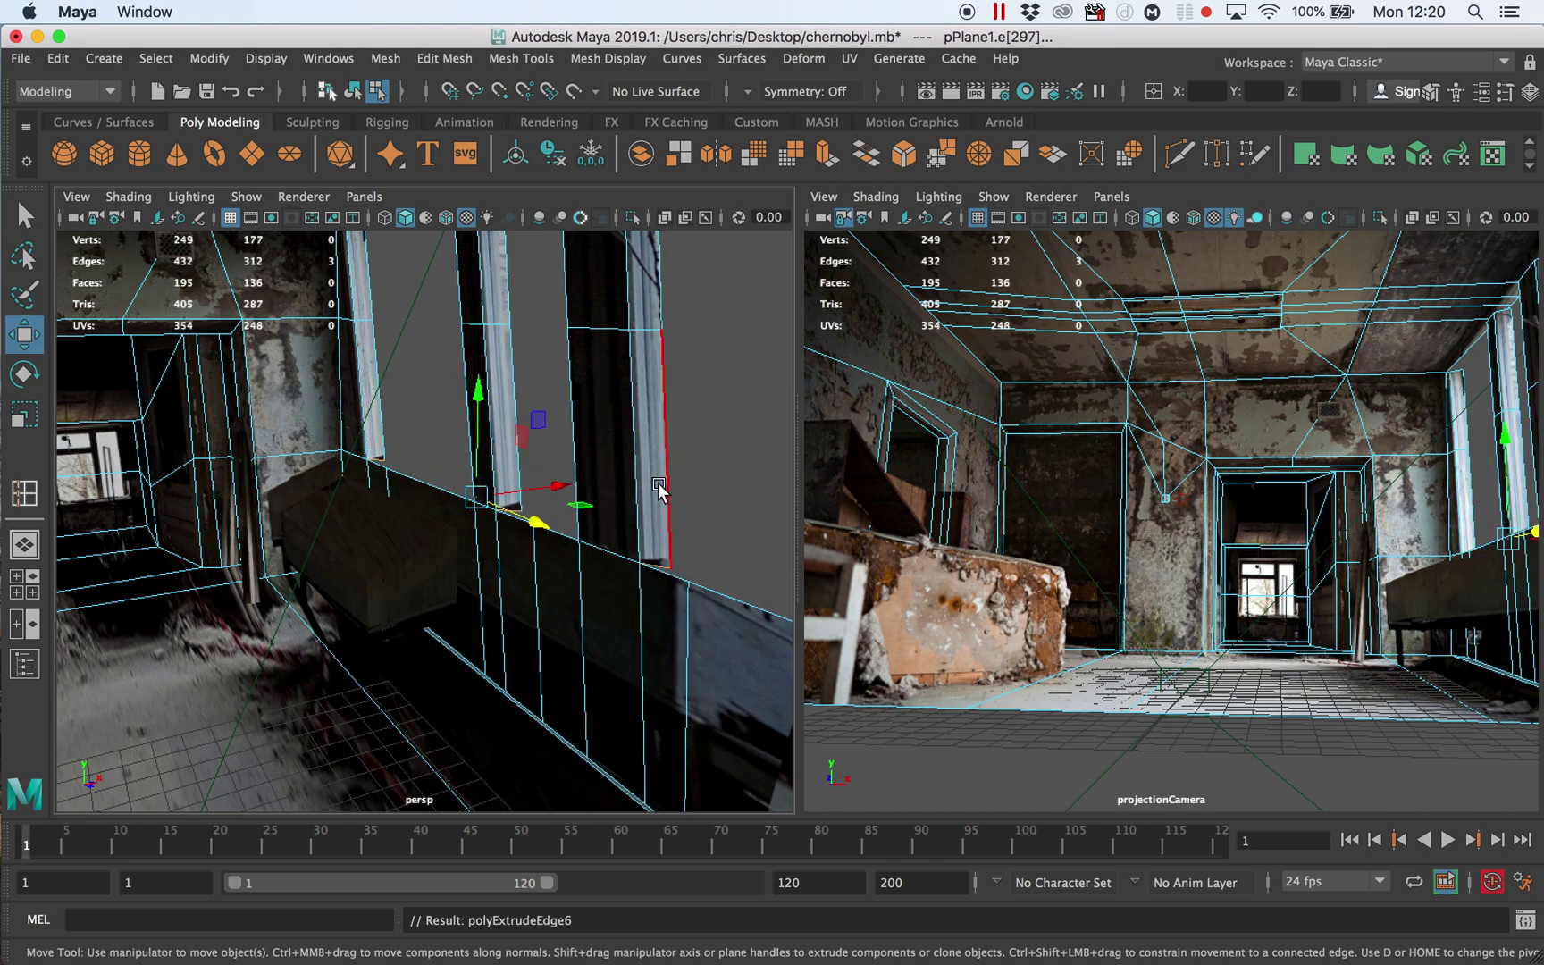
scroll(625, 496, down, 3)
drag(524, 527, 742, 626)
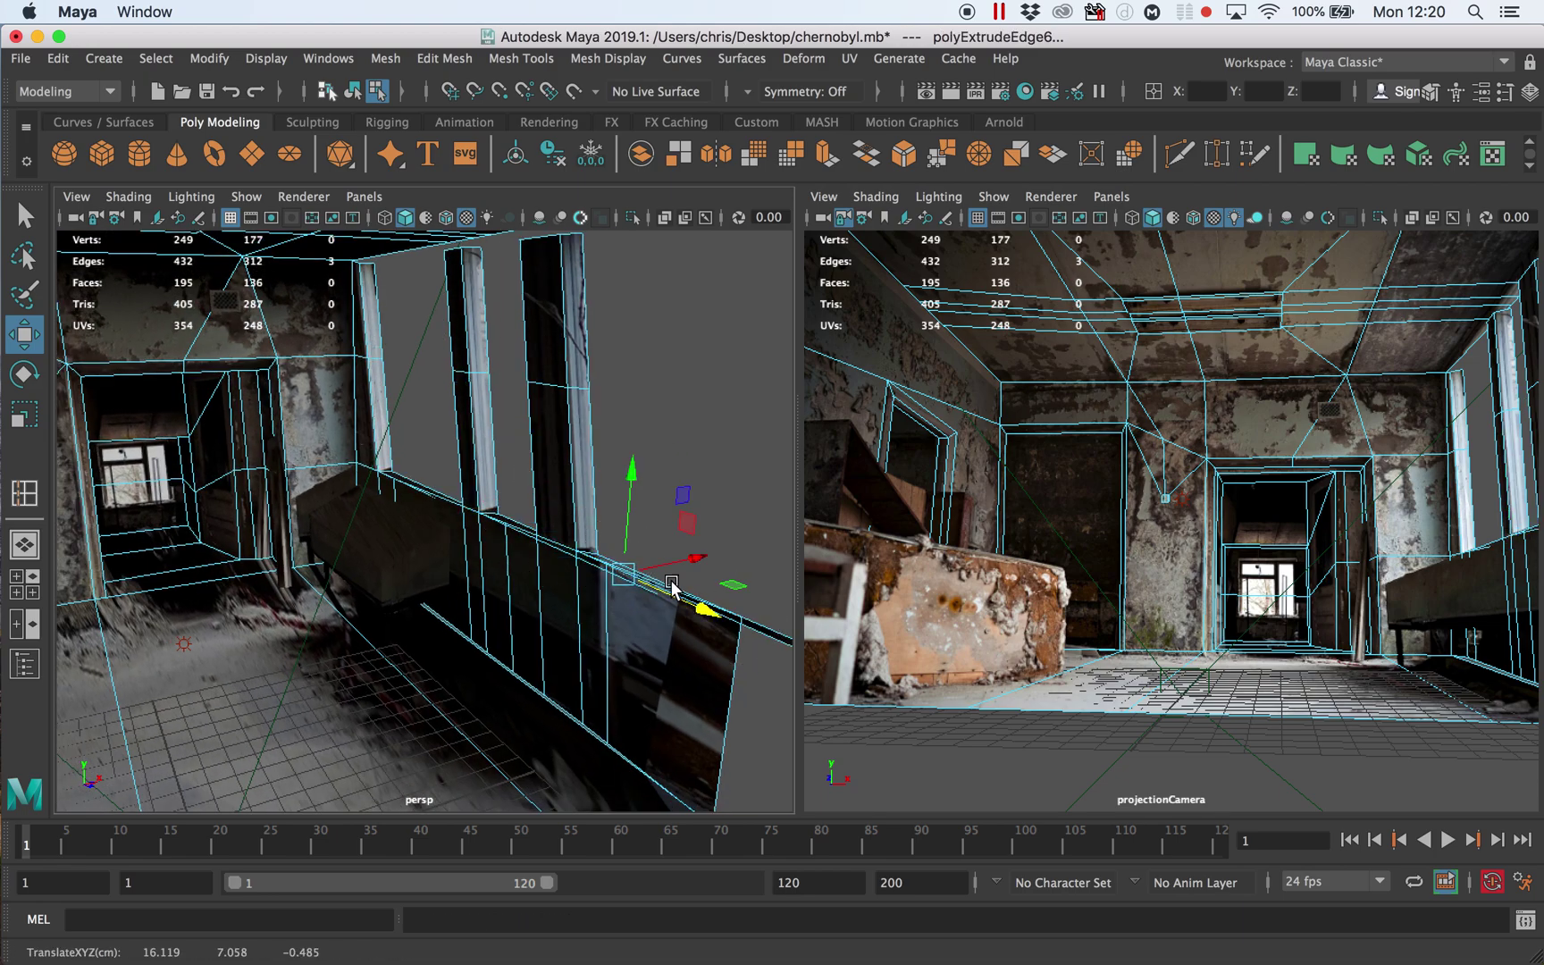
alt+drag(672, 585, 554, 521)
drag(638, 475, 639, 470)
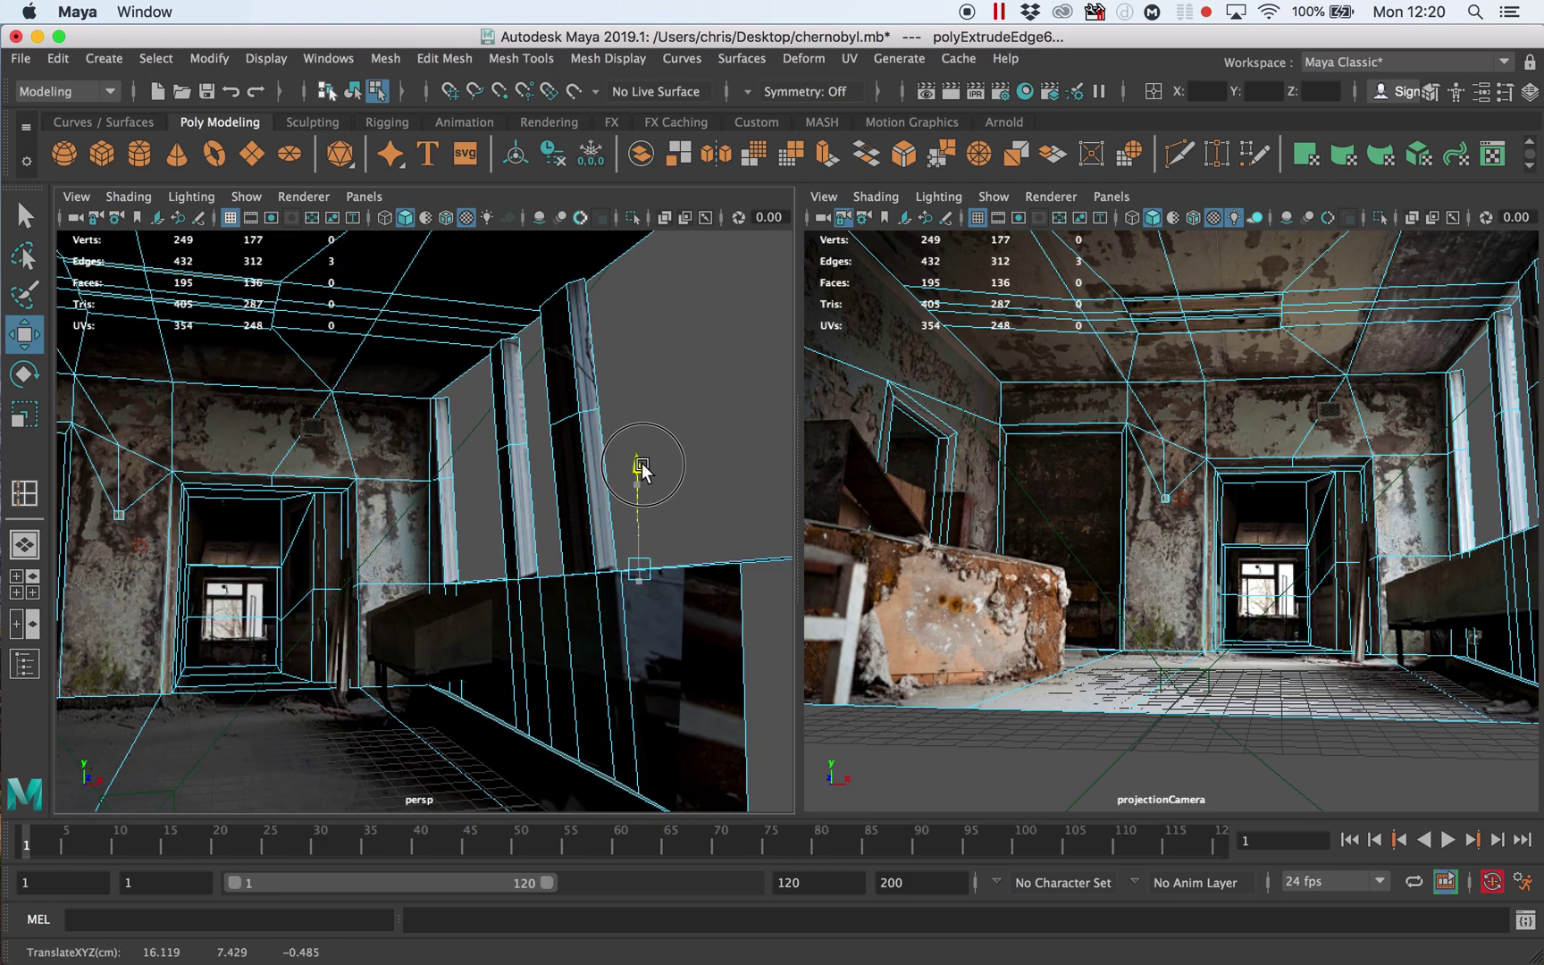
- Extrude the top edges of the three window reveals toward the near end of the wall to form the upper reveals
alt+drag(547, 455, 534, 448)
click(452, 342)
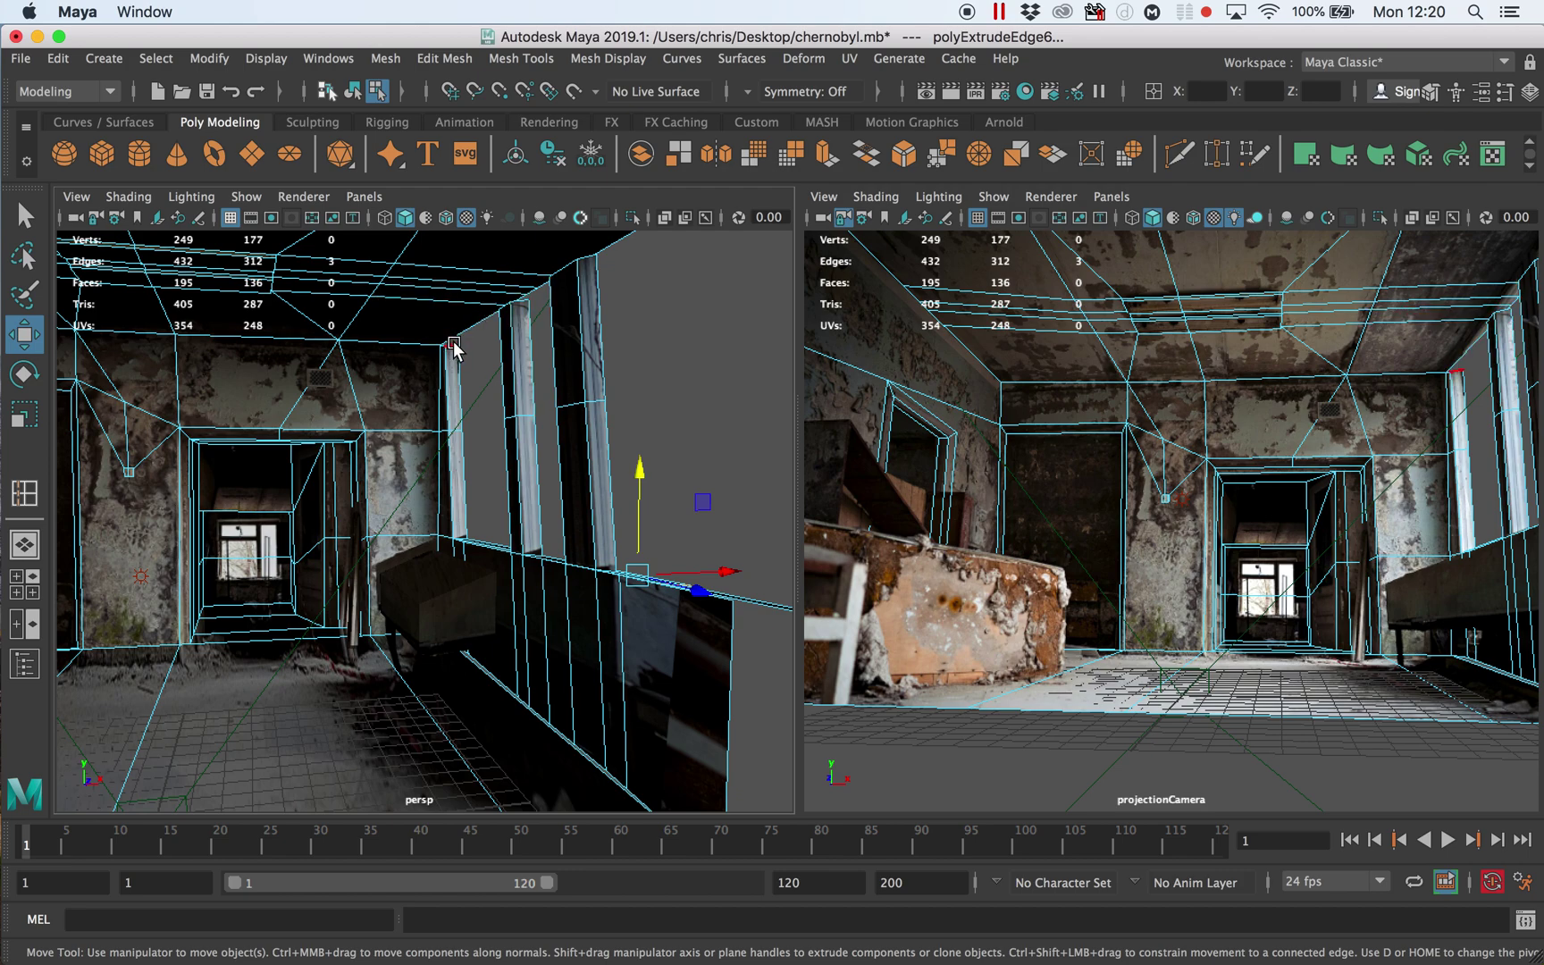
shift+click(525, 302)
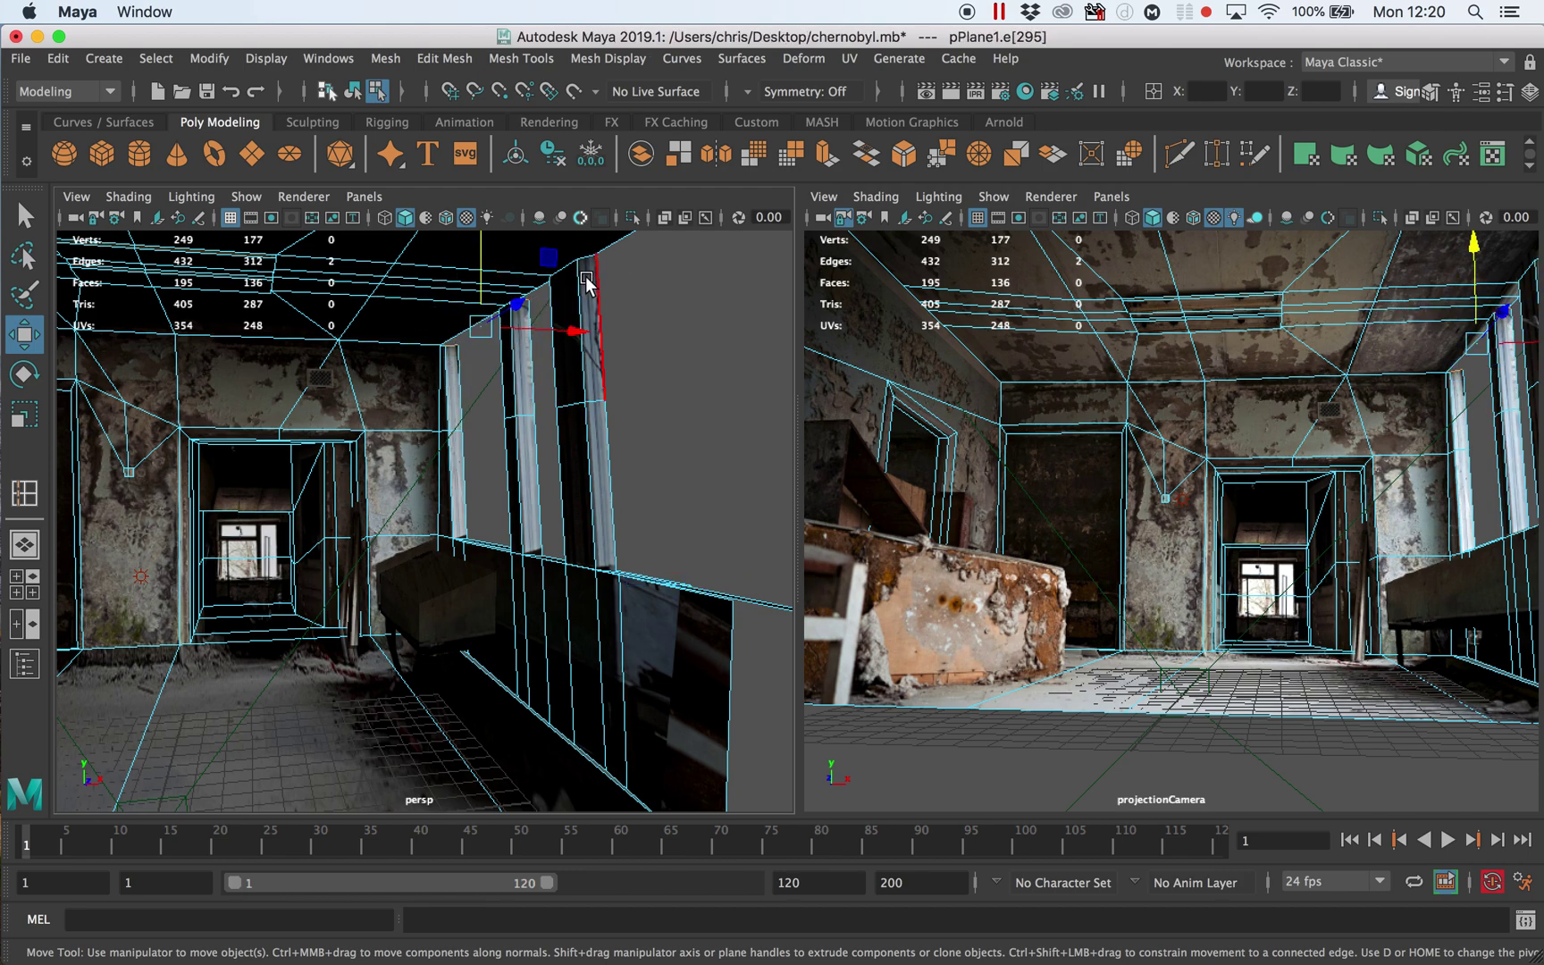
alt+middle_drag(588, 266, 542, 304)
shift+click(539, 306)
key(ctrl+e)
alt+drag(671, 354, 546, 335)
key(w)
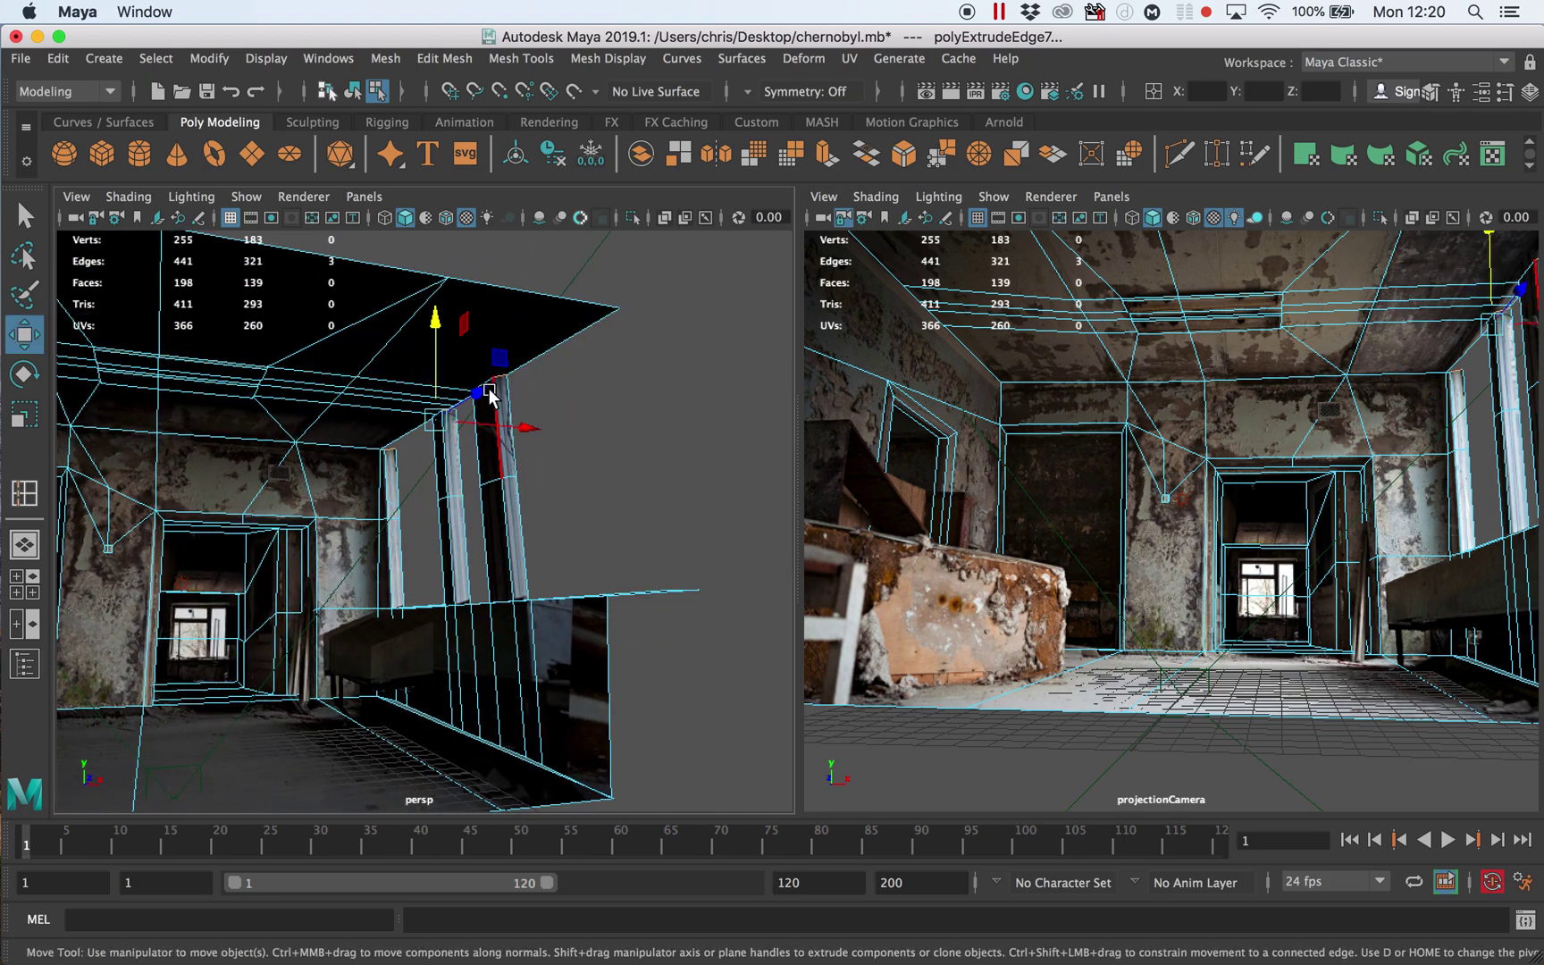
drag(490, 396, 581, 335)
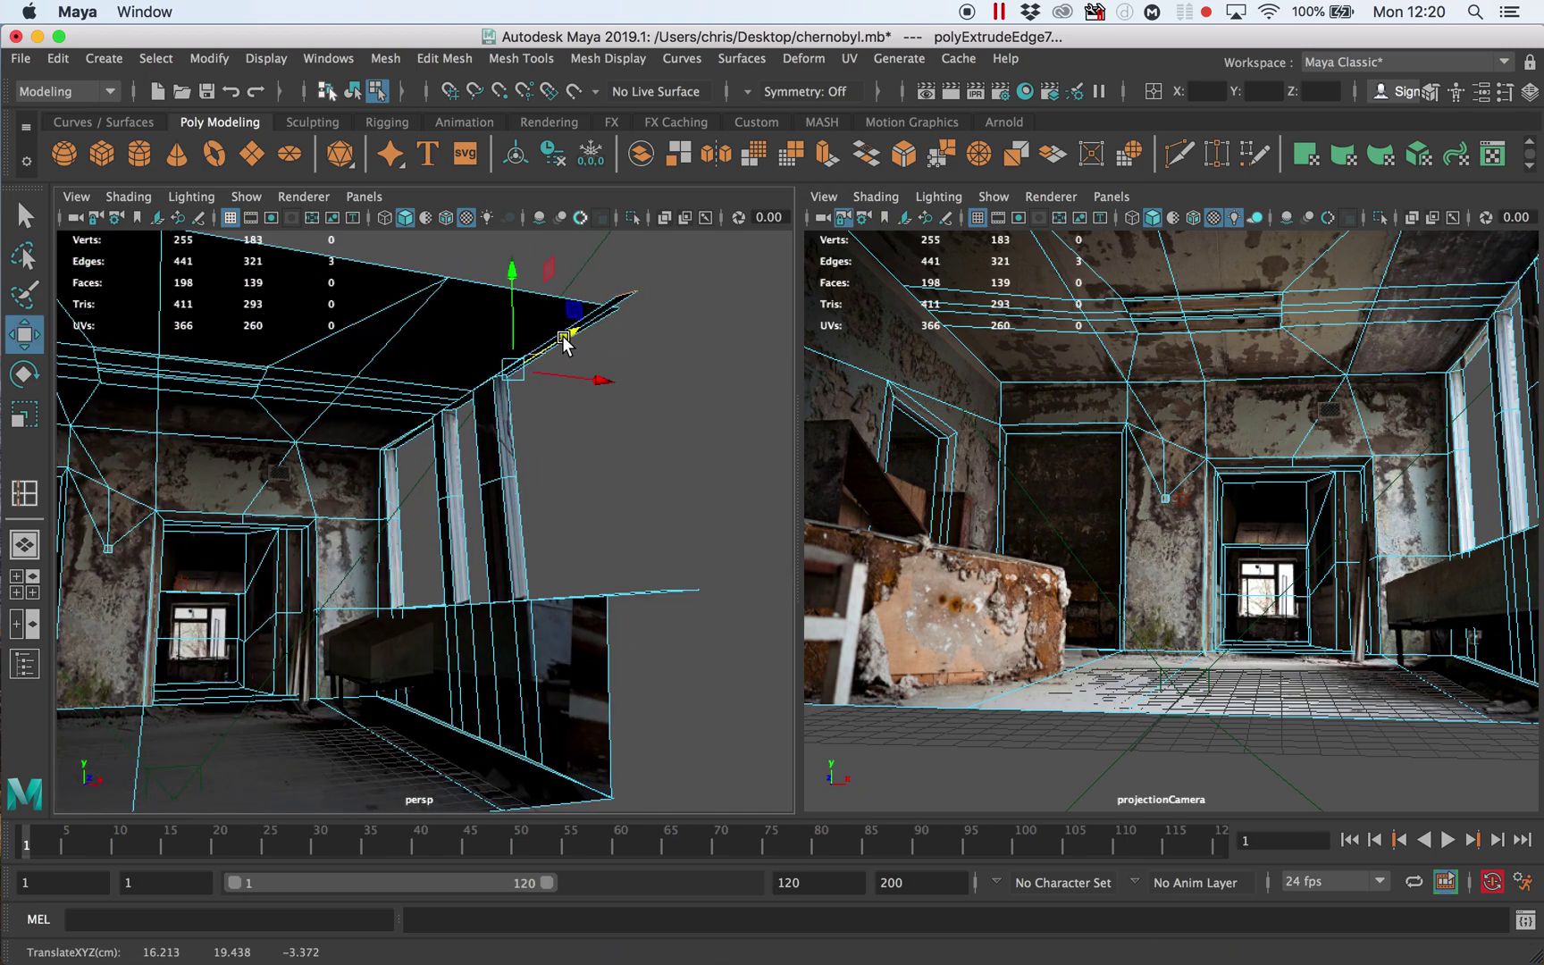
mouse_move(492, 366)
alt+mouse_down()
mouse_move(501, 328)
mouse_move(482, 350)
alt+mouse_up()
drag(589, 406, 540, 384)
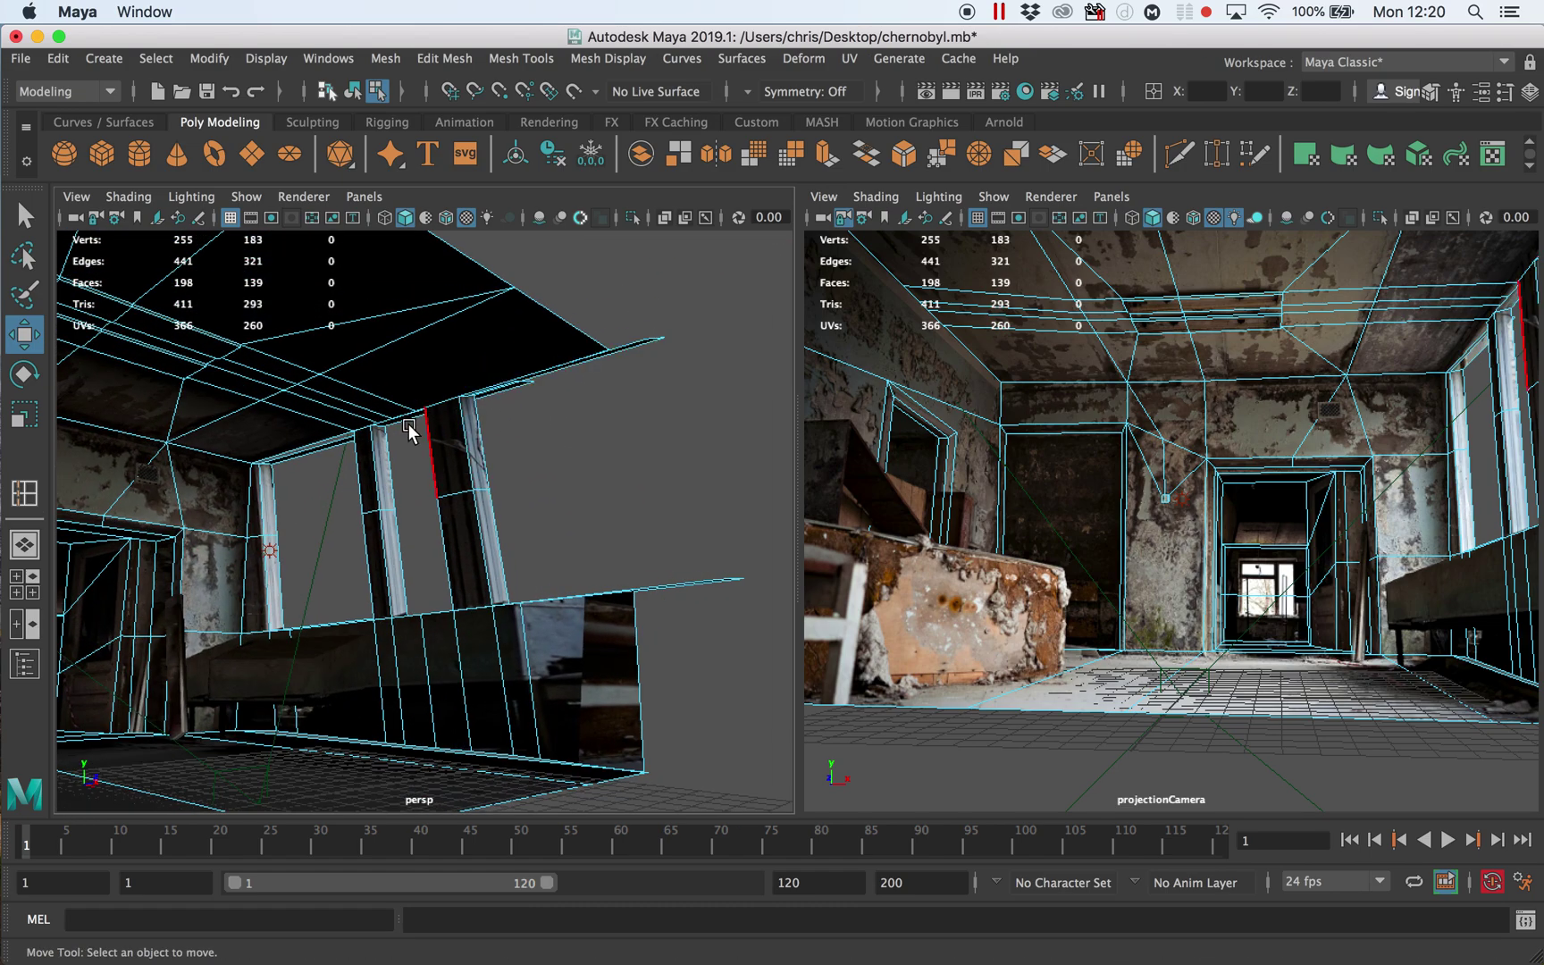
- Test moves on the bottom edge of the wall between the two doorways, undo them, and lower the edge slightly to the floor line
alt+drag(409, 424, 439, 360)
alt+drag(401, 449, 351, 452)
click(354, 447)
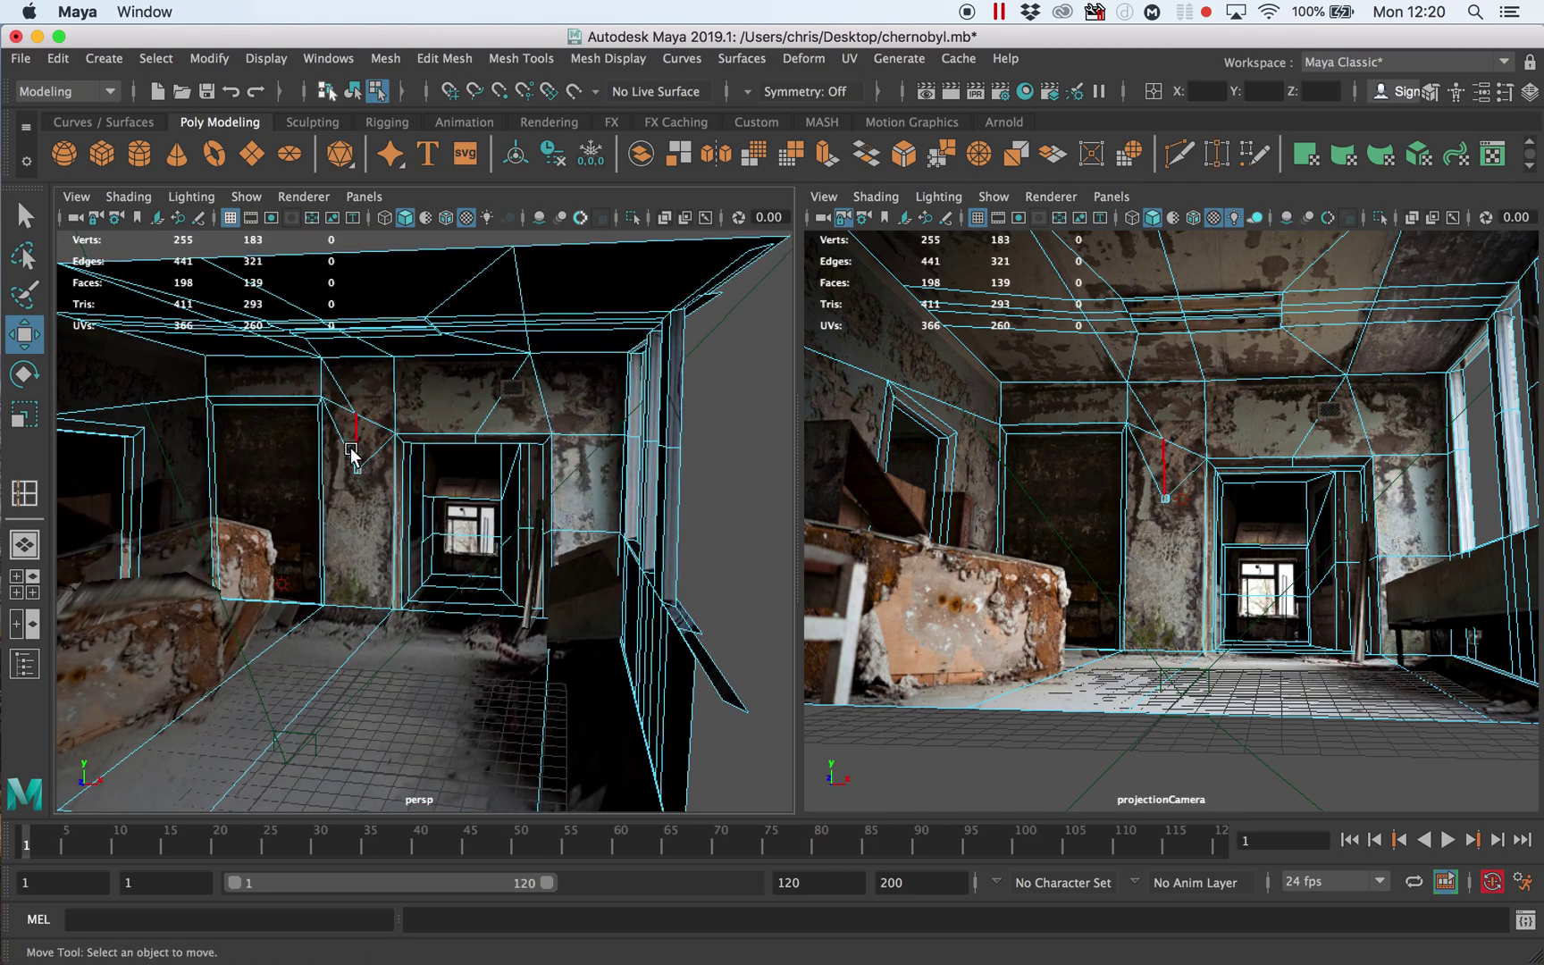
click(351, 607)
key(f)
alt+drag(442, 586, 351, 583)
key(super+z)
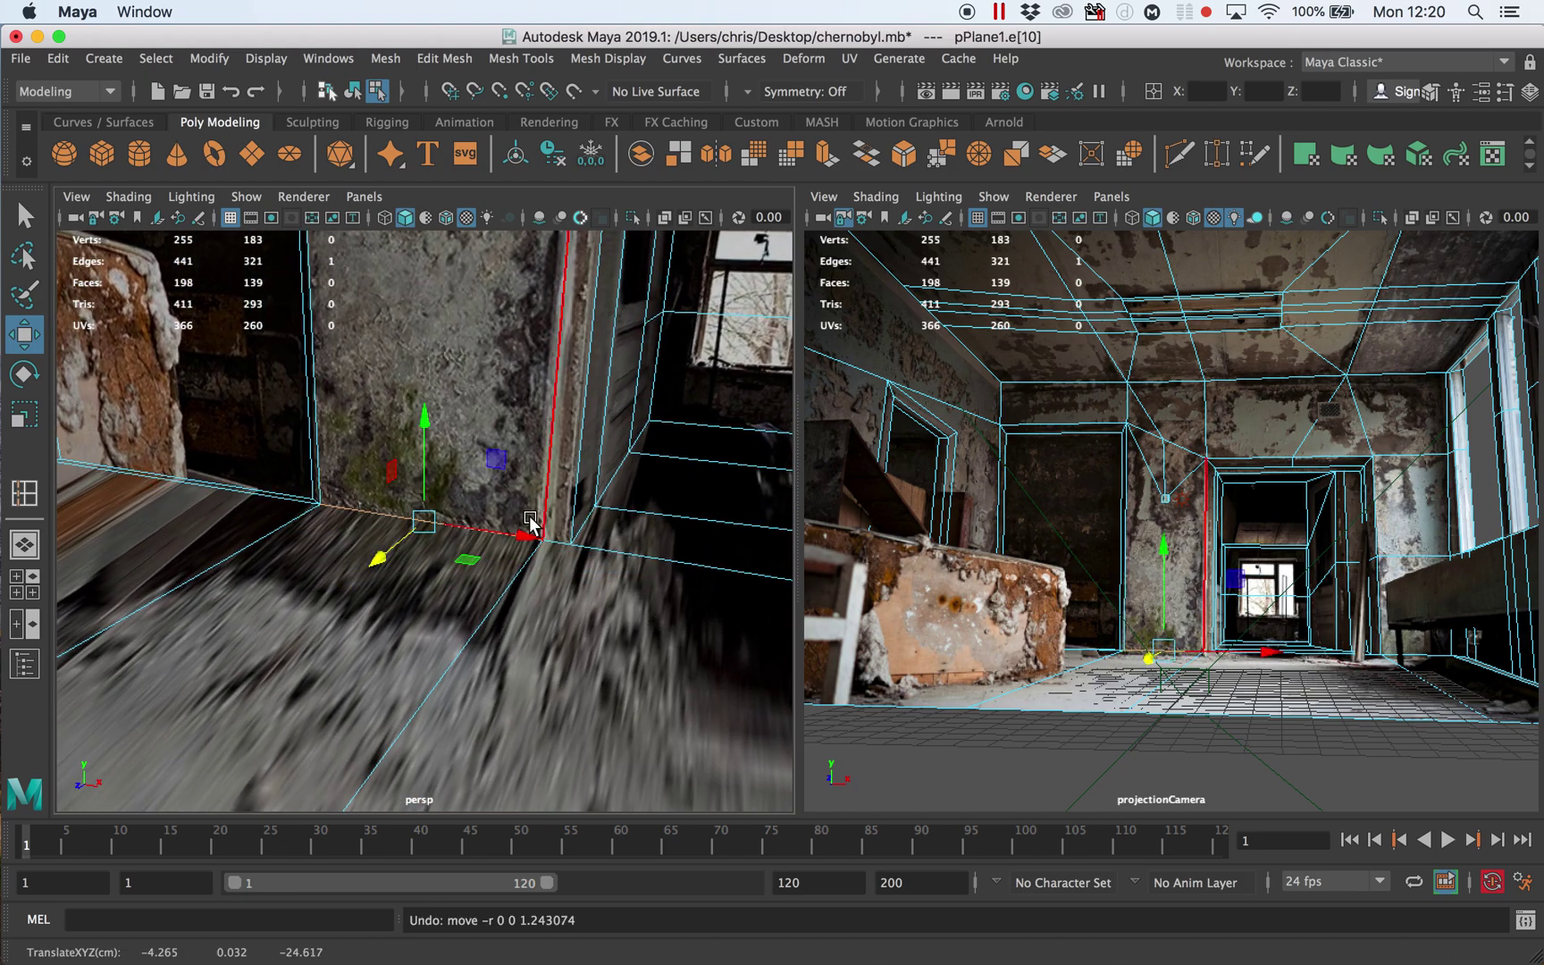
alt+drag(531, 523, 461, 526)
drag(424, 435, 412, 494)
key(ctrl+z)
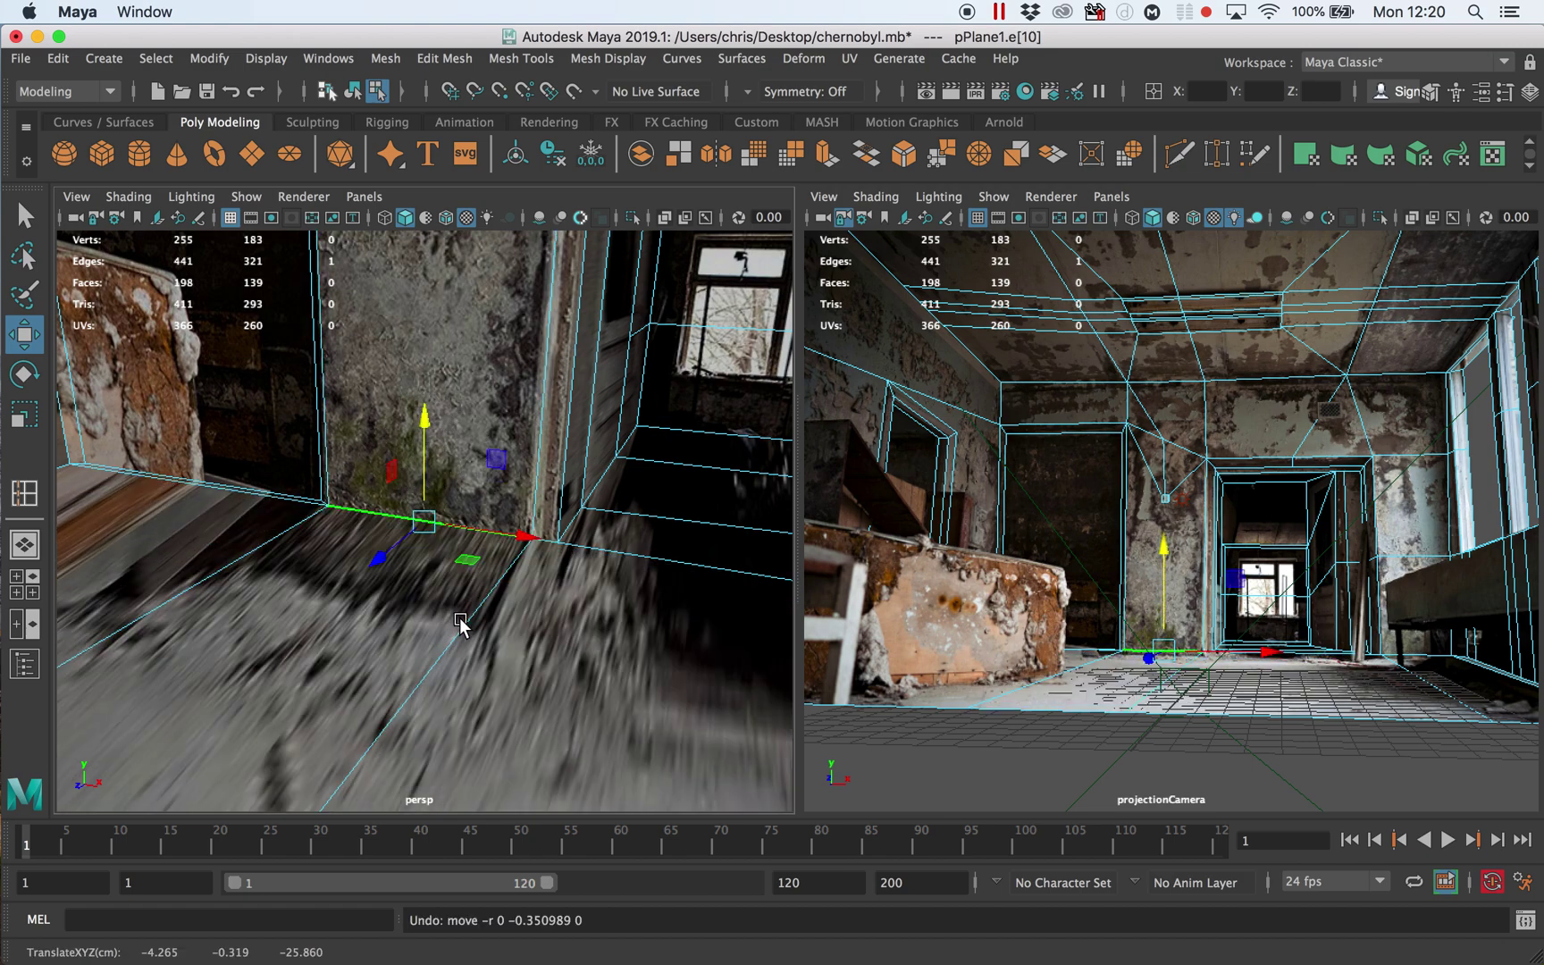
drag(428, 427, 425, 438)
alt+drag(530, 506, 450, 490)
alt+right_drag(449, 489, 496, 483)
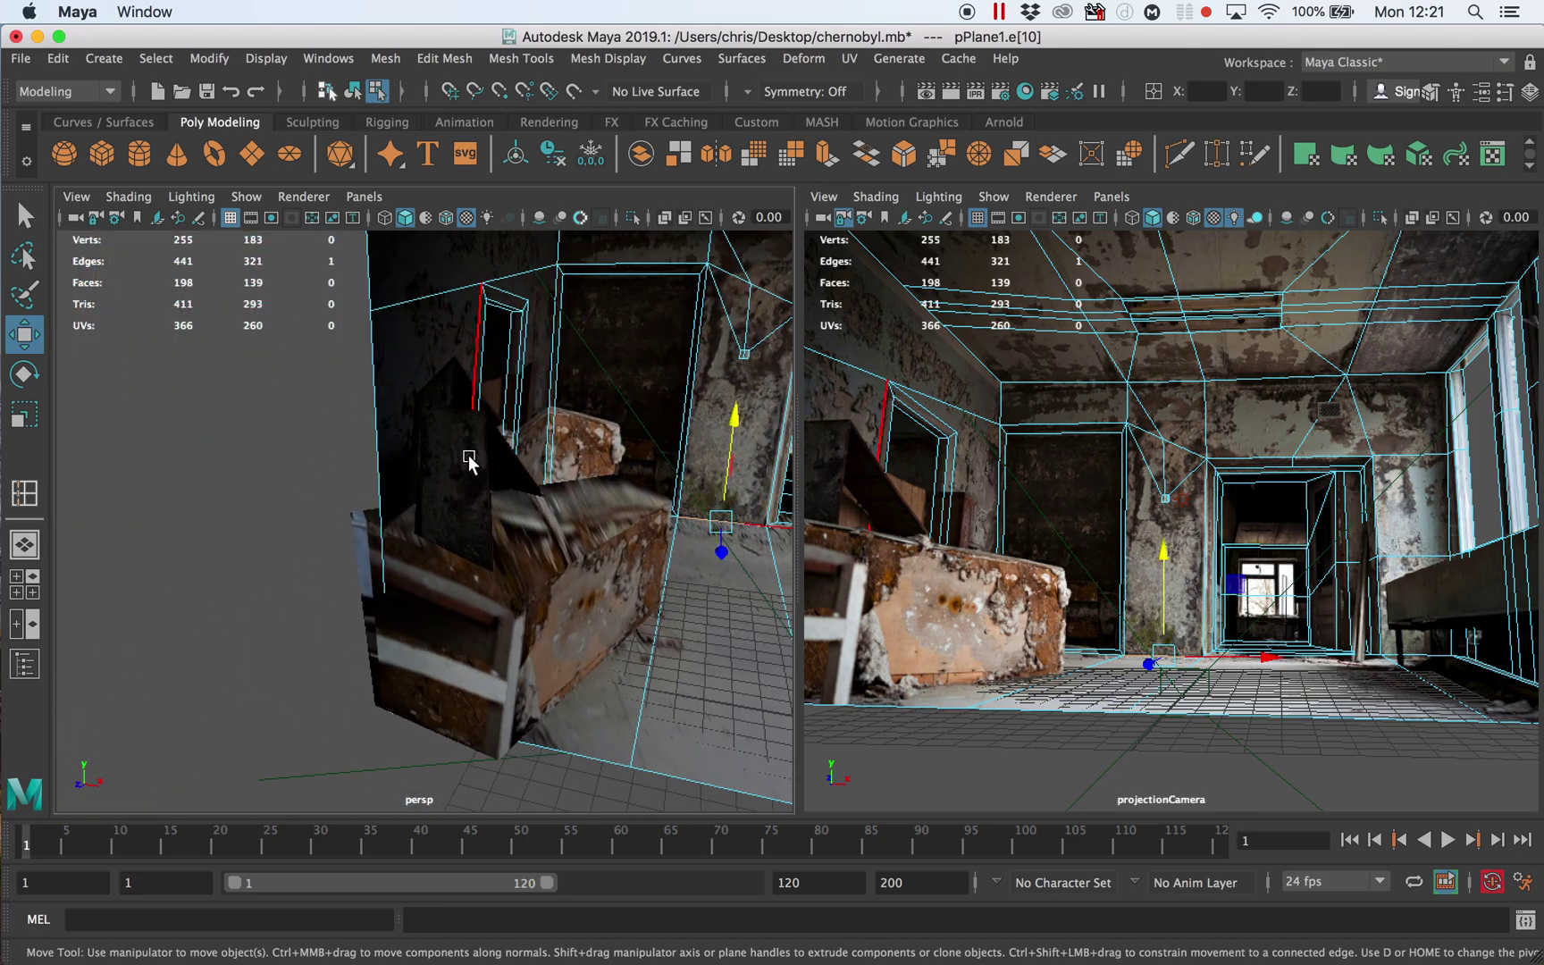
- Return to object mode, duplicate the front peeling counter box and rotate the copy about its vertical axis
click(468, 454)
alt+drag(468, 454, 503, 507)
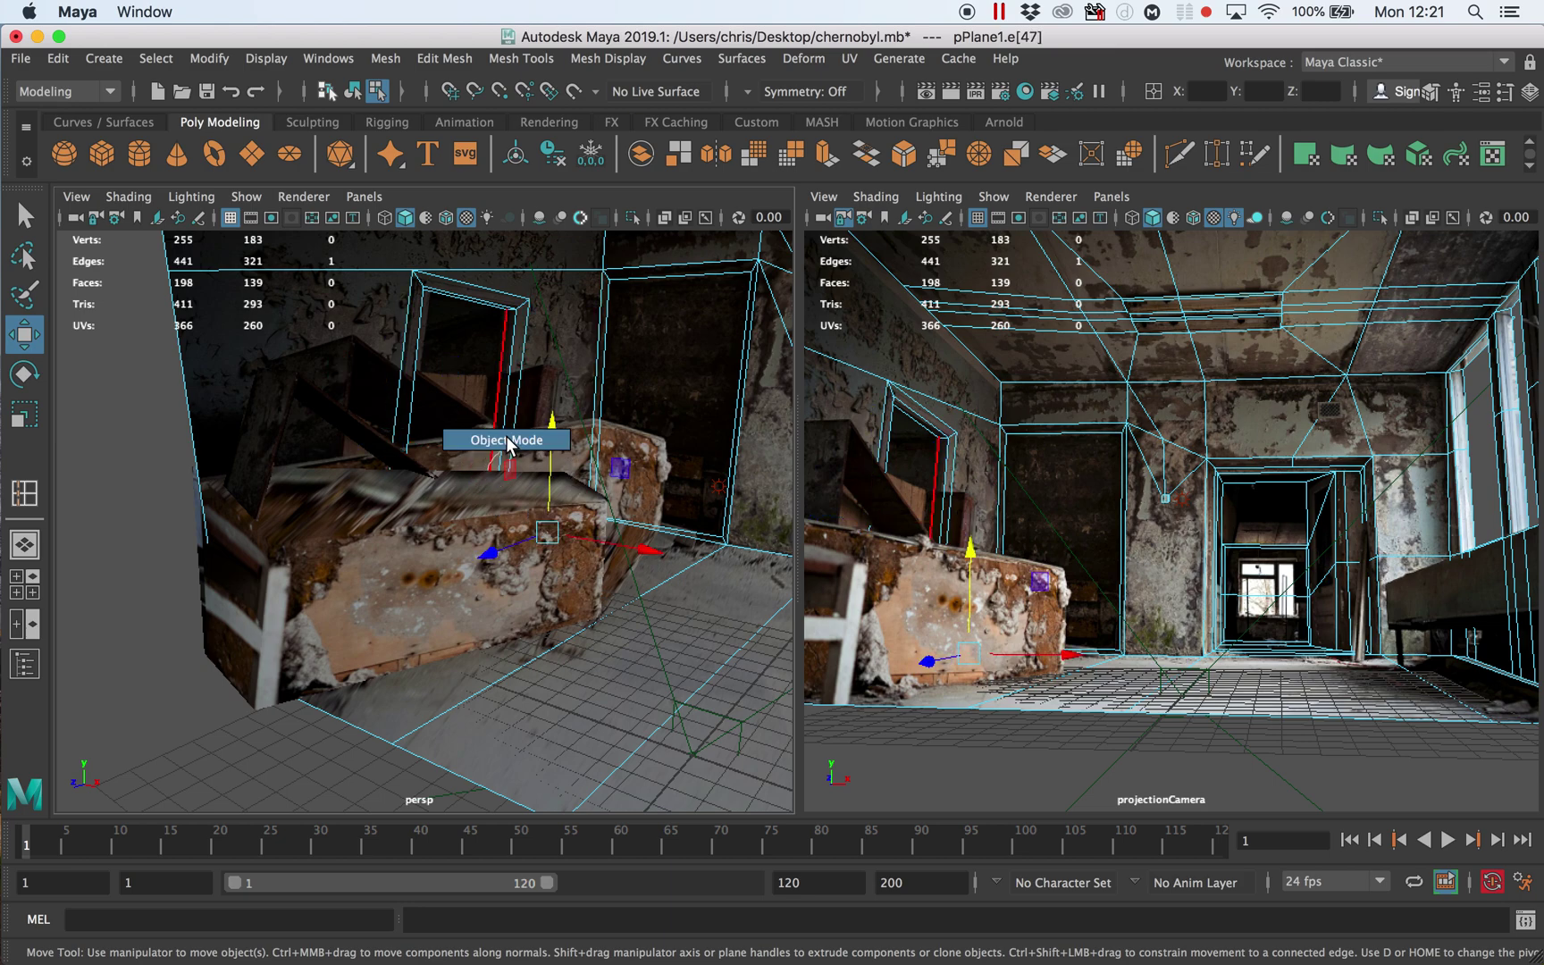
right_drag(506, 444, 506, 444)
click(534, 500)
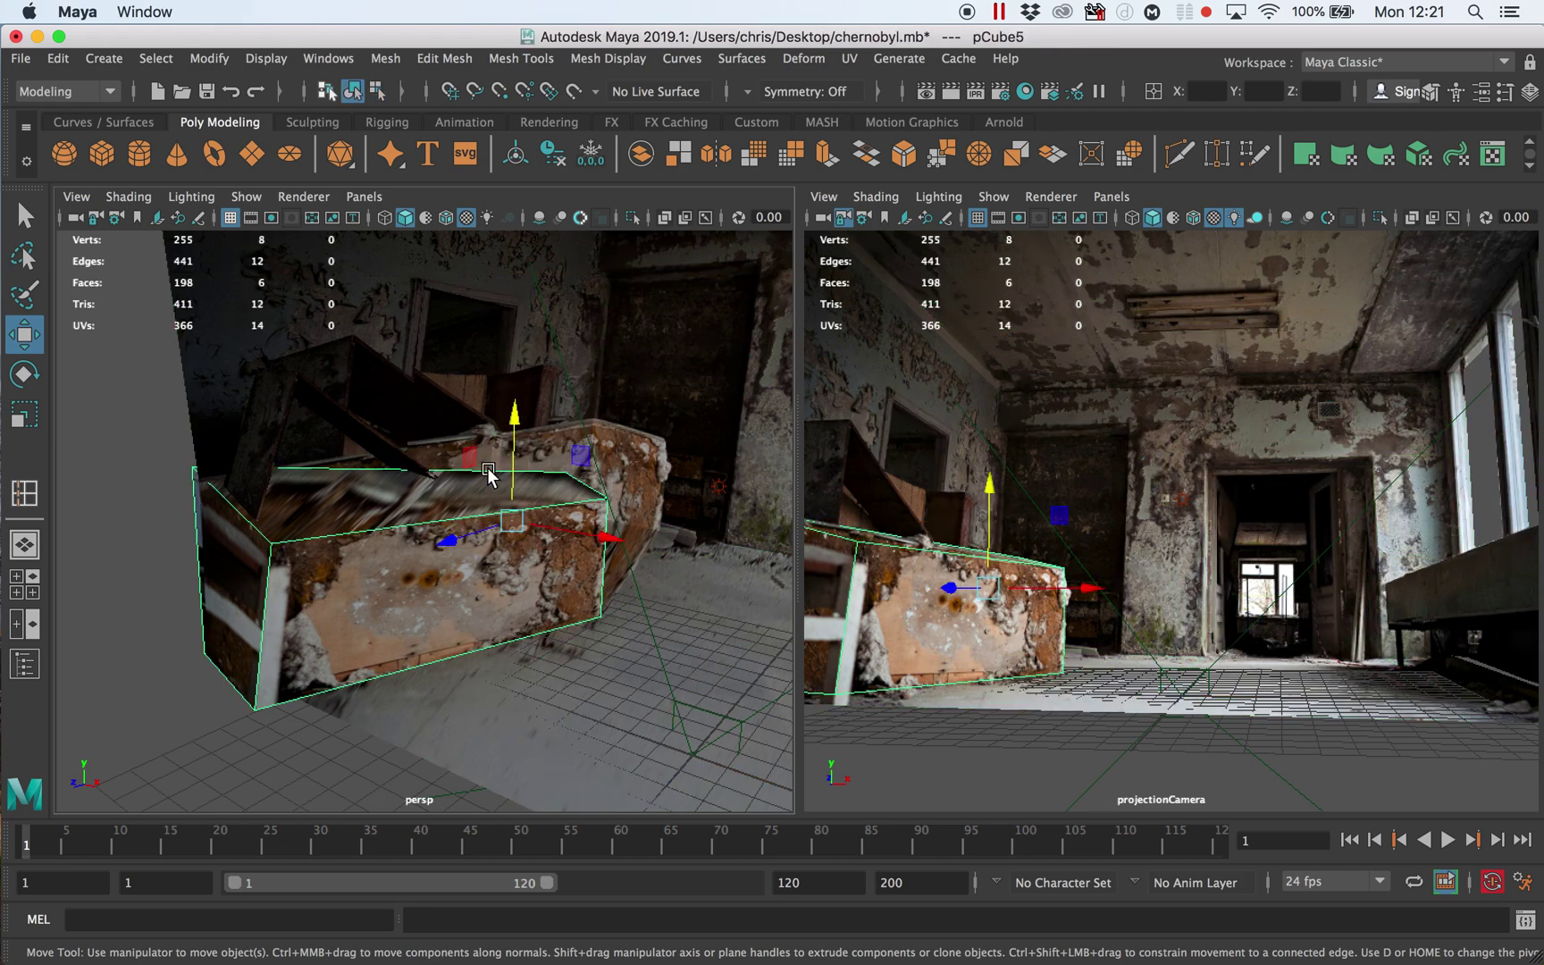
key(e)
drag(455, 542, 552, 489)
key(w)
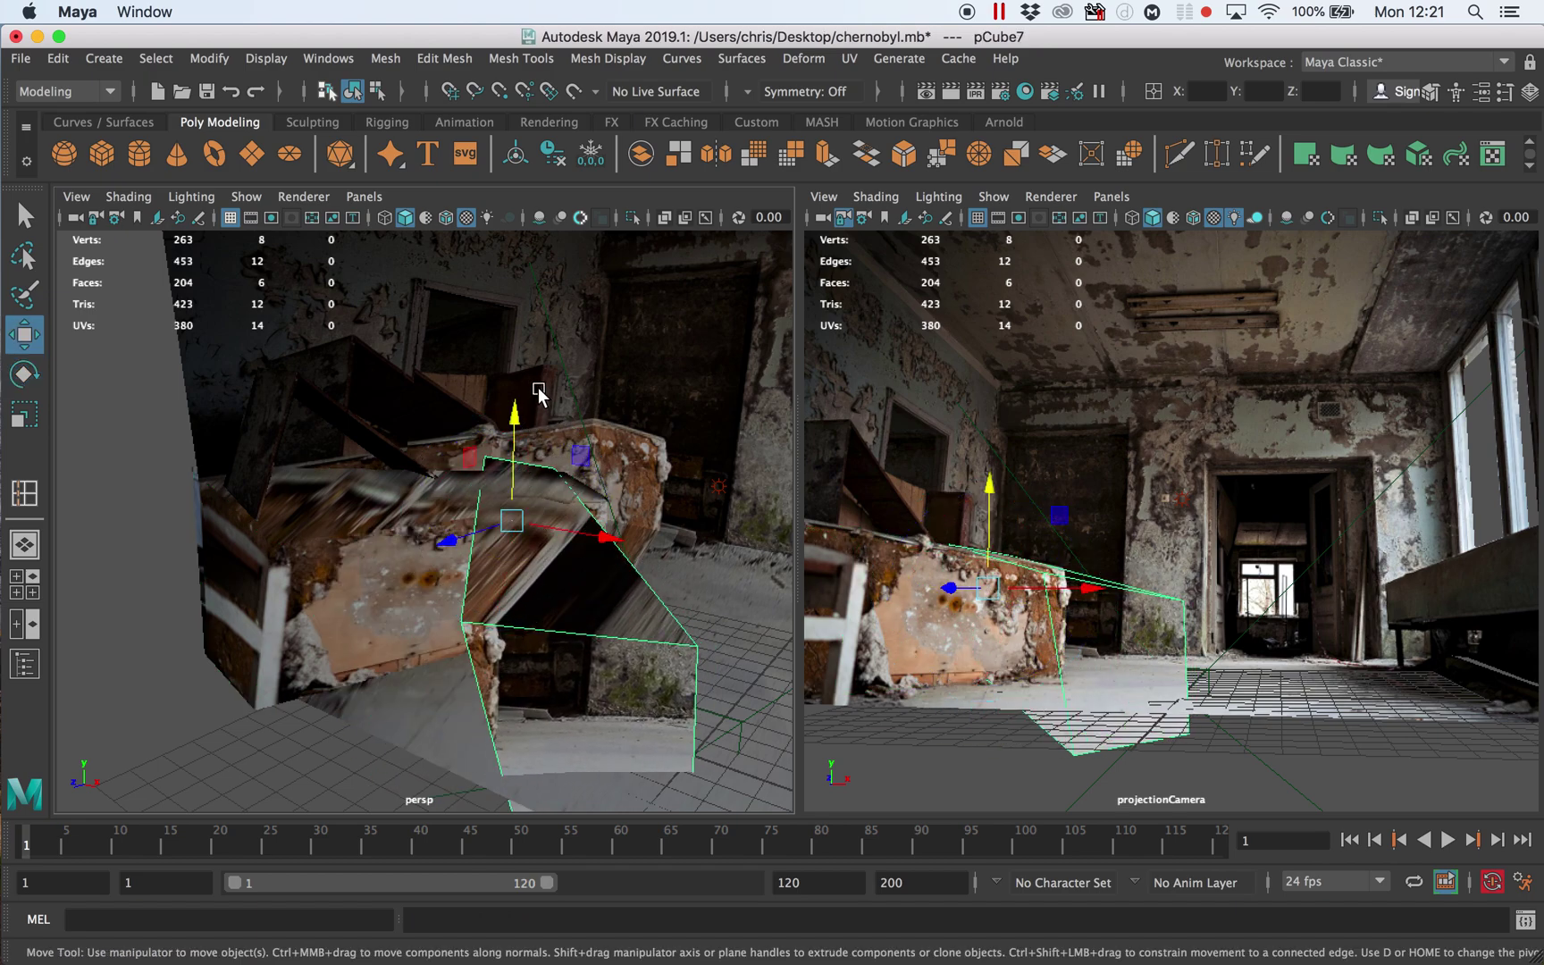
- Scale the duplicated box narrower along its width
key(r)
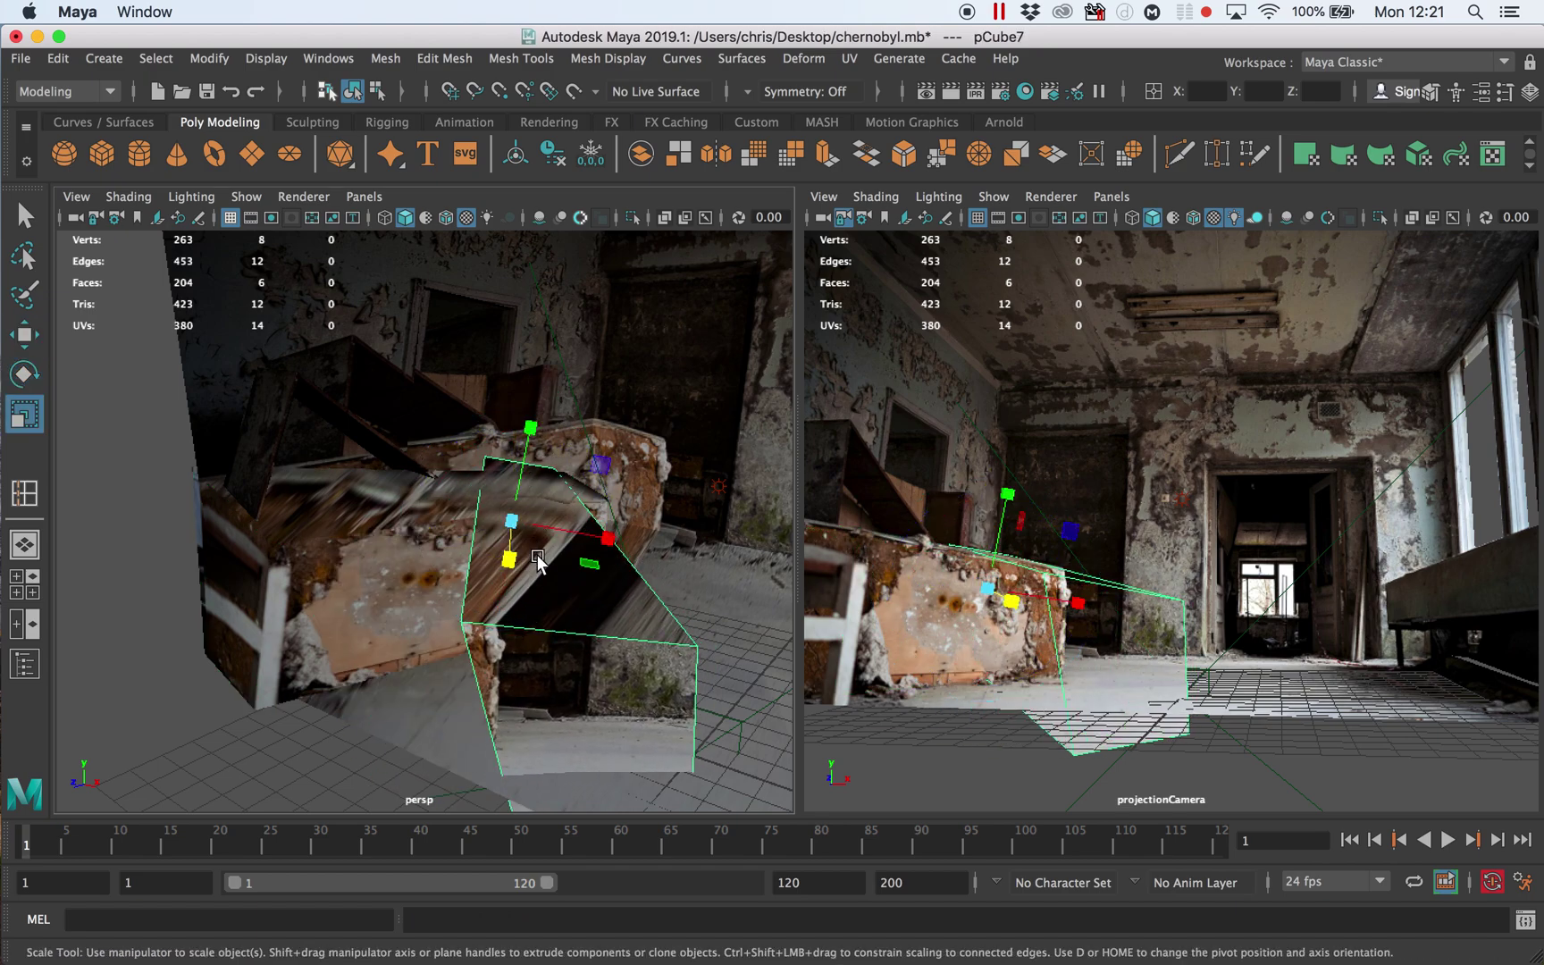
drag(593, 536, 523, 560)
key(w)
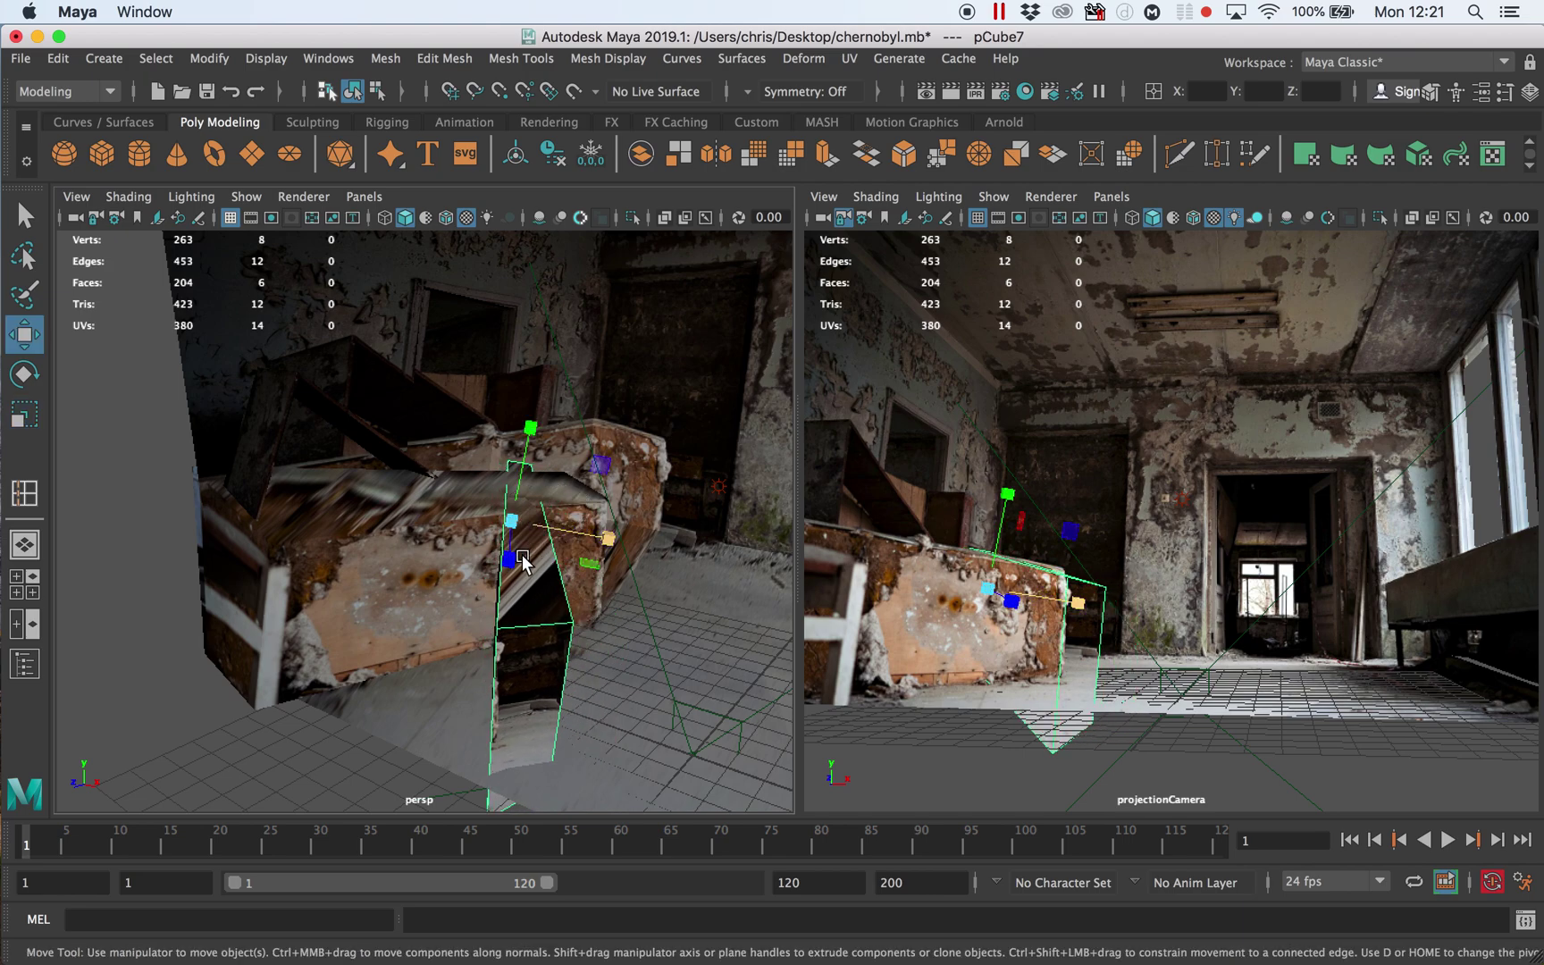
- Rotate, shrink and move the duplicated box onto the dark wooden box behind the counter
alt+drag(507, 487, 589, 518)
key(e)
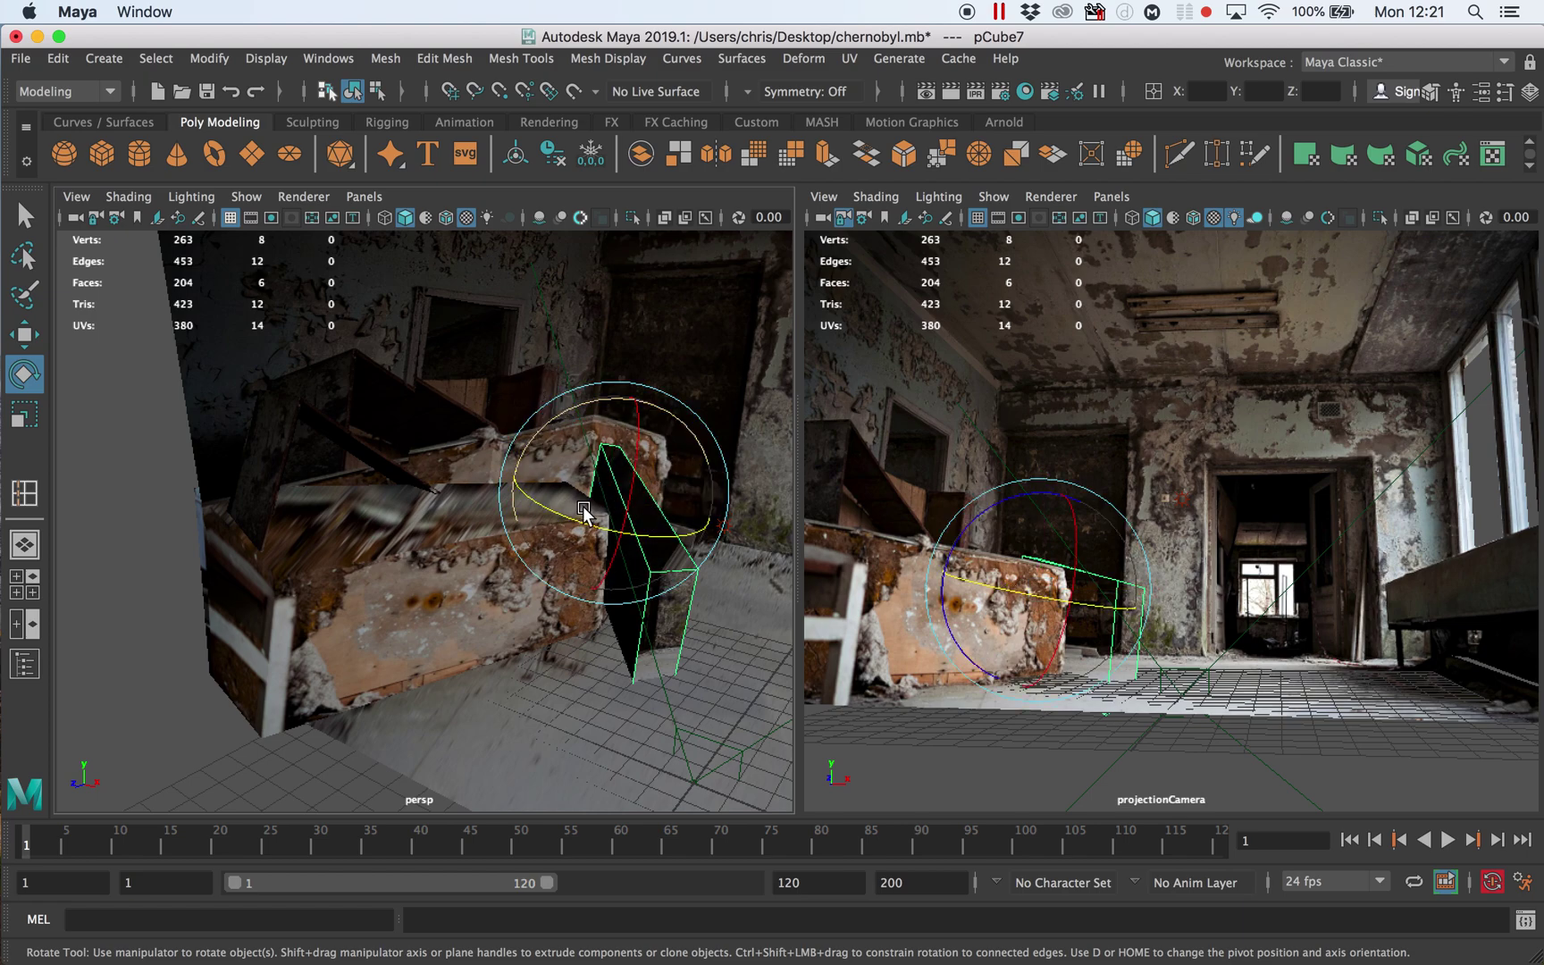
drag(664, 526, 471, 416)
key(r)
key(w)
key(e)
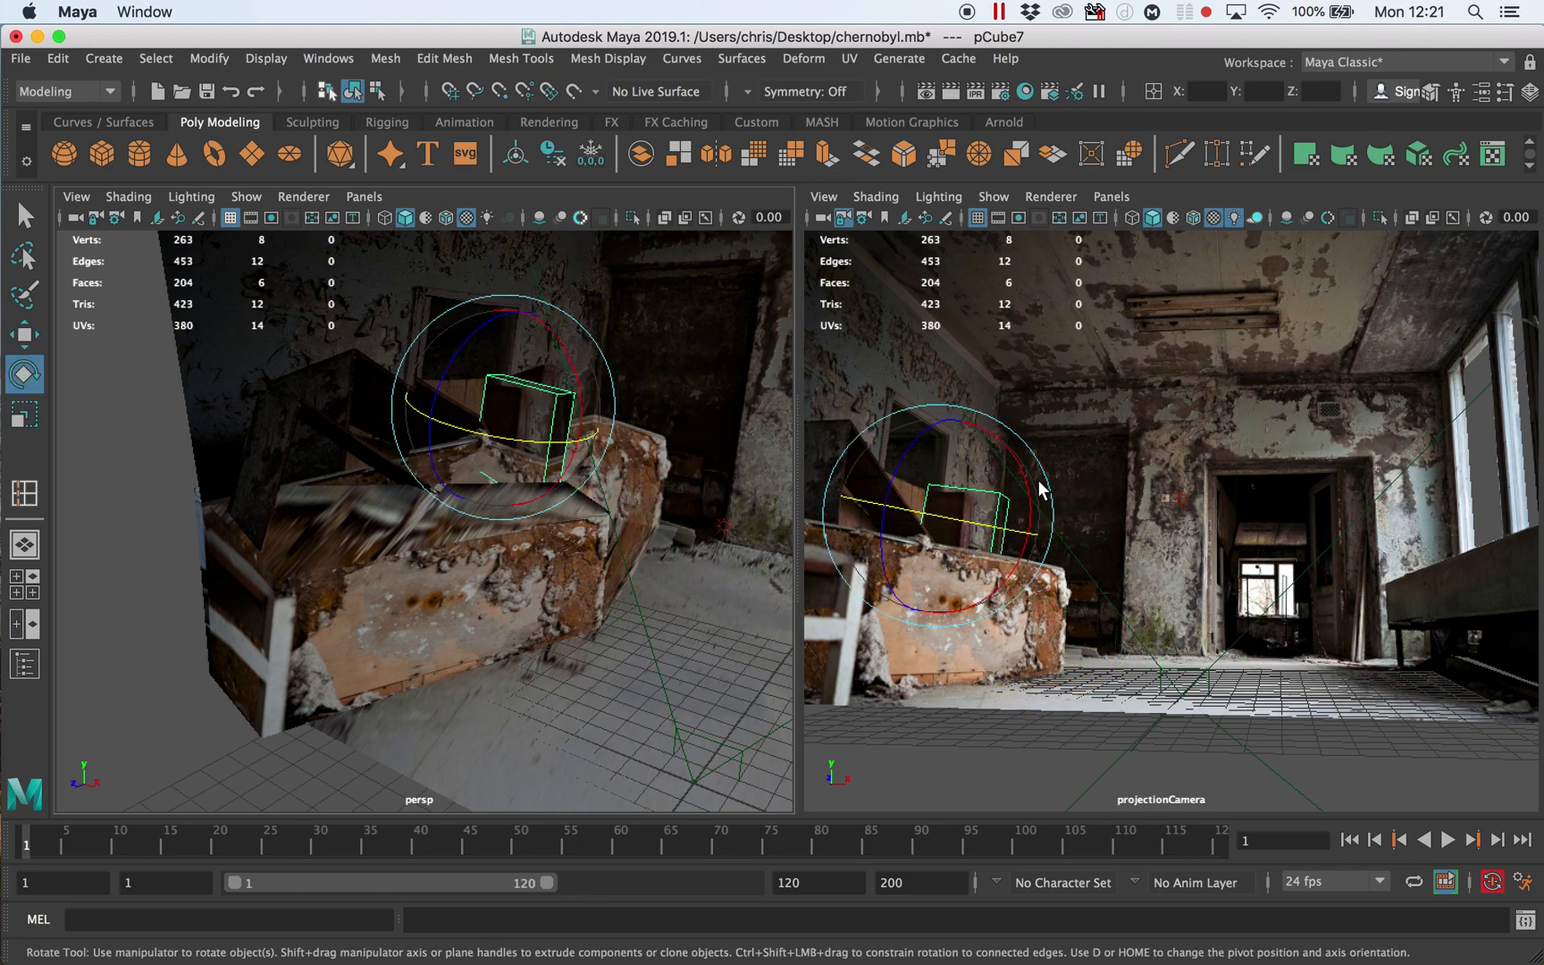
- Refine the duplicated box's rotation, thickness, height and position to fit the dark wooden box behind the counter
drag(1041, 490, 917, 525)
key(w)
key(r)
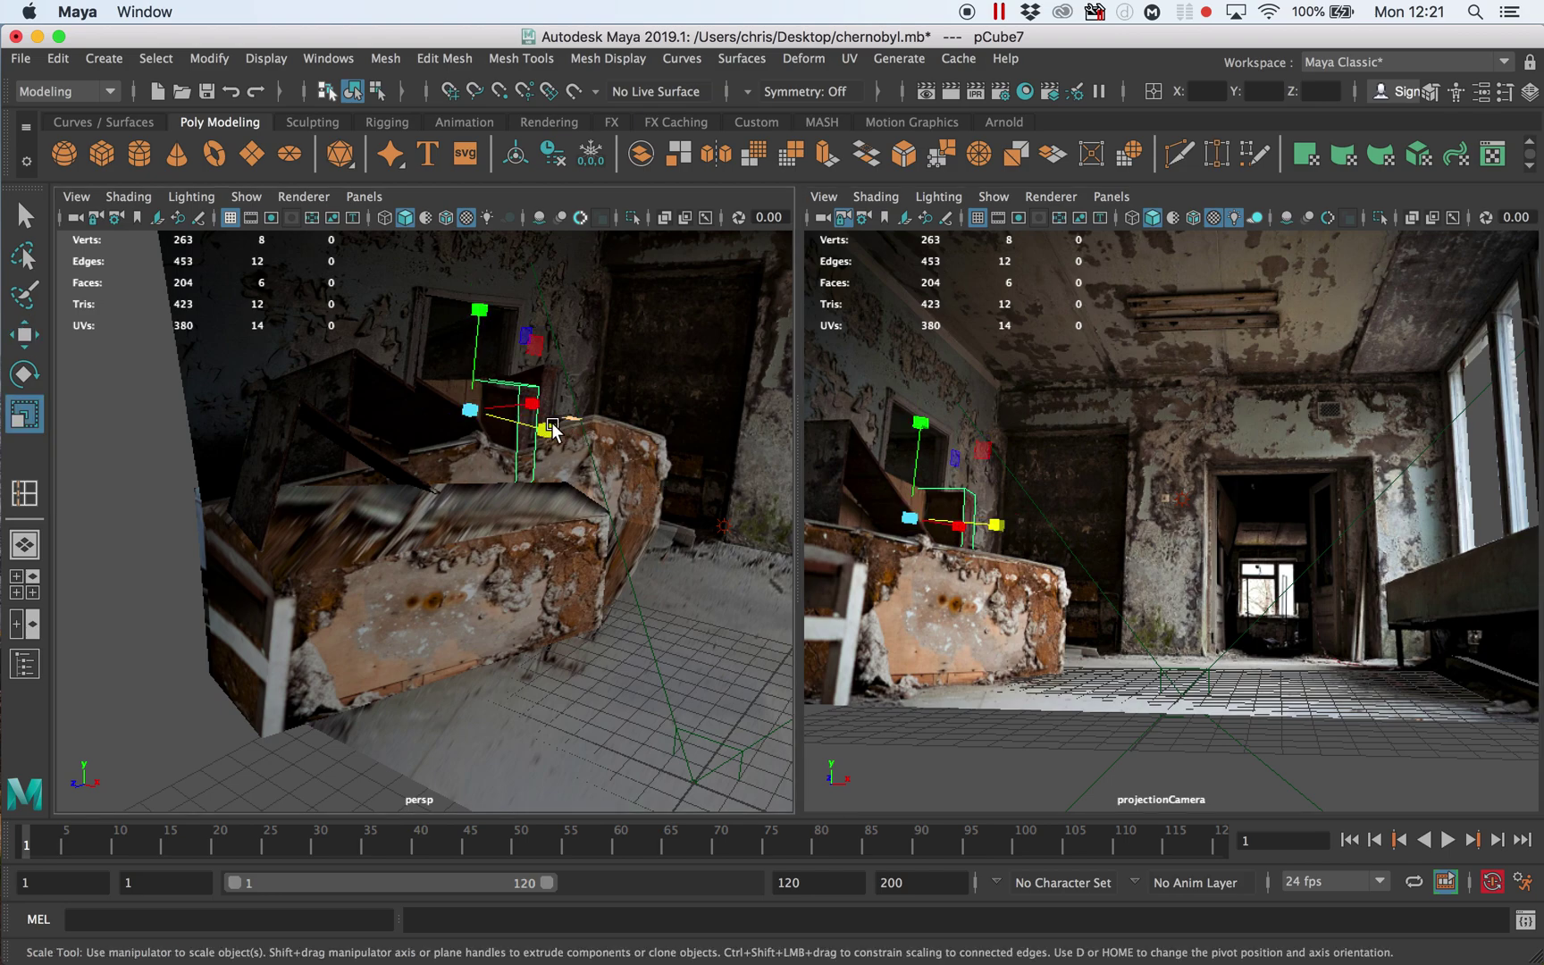
drag(548, 428, 536, 425)
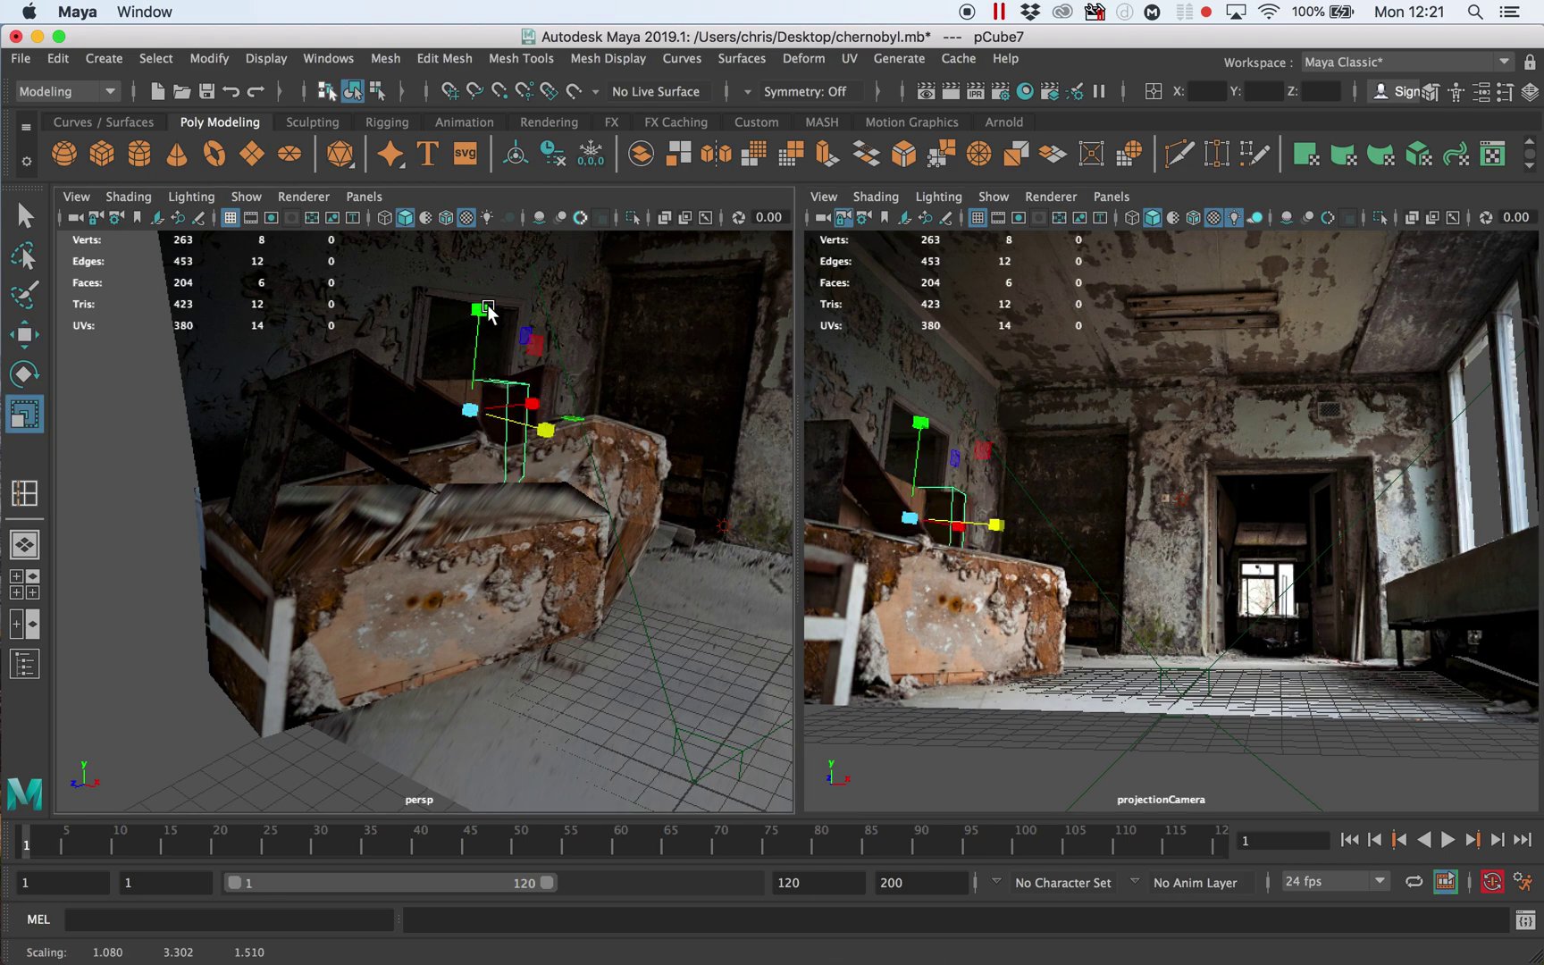
drag(486, 311, 490, 335)
key(w)
click(568, 426)
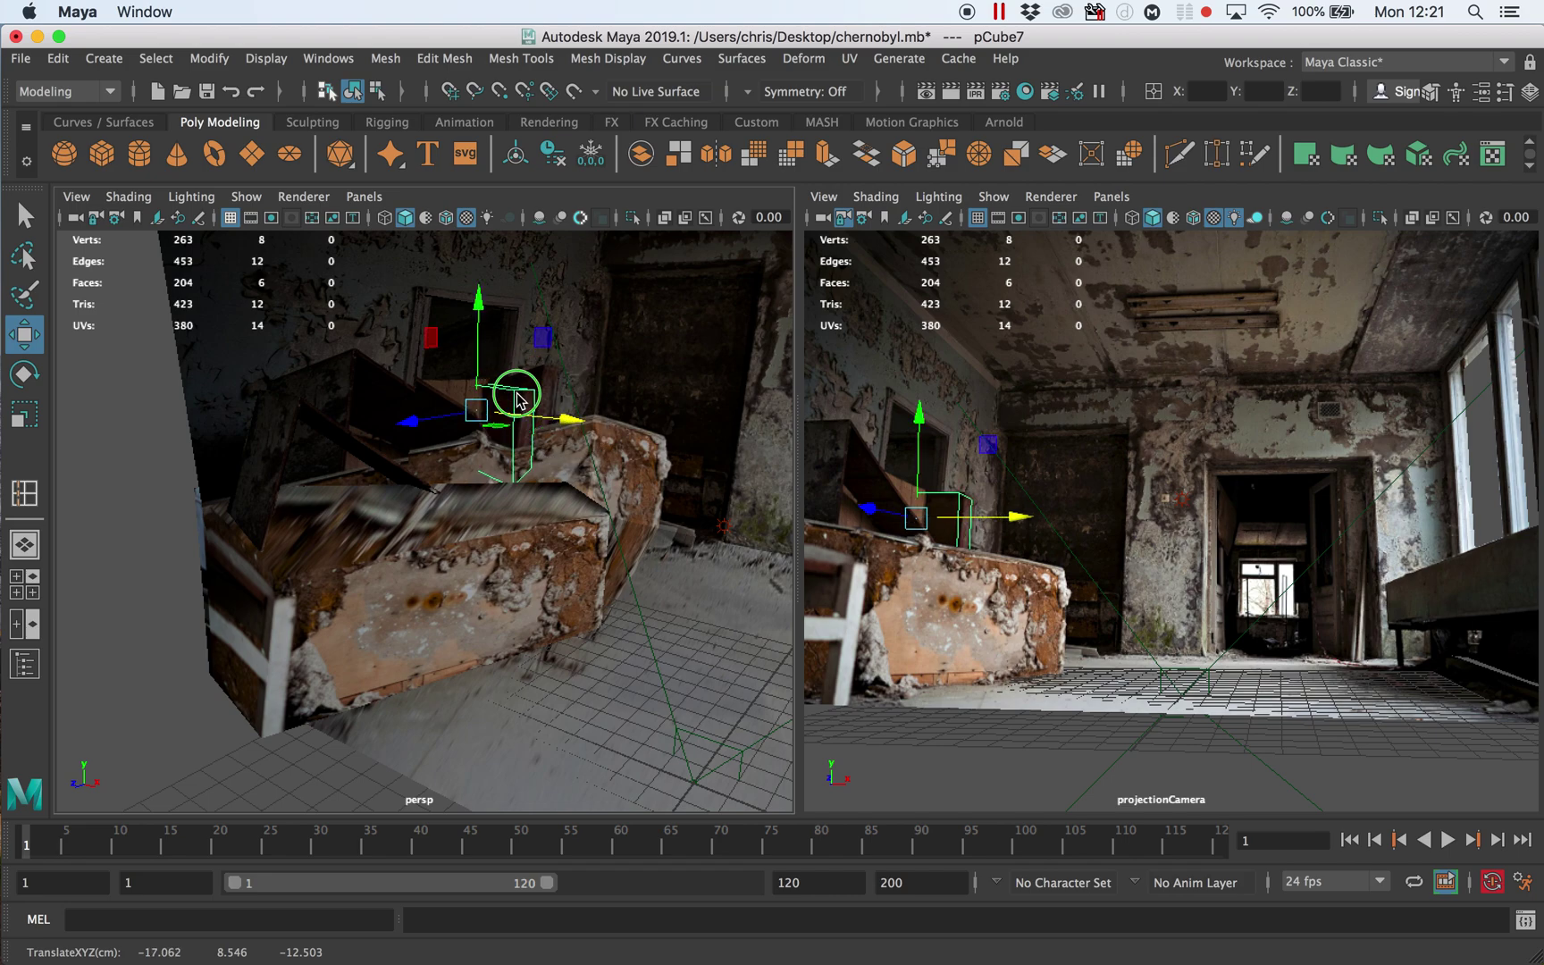
- Adjust the duplicated box's short top edge and a top corner vertex to follow the outline in the photo
right_drag(516, 394, 515, 315)
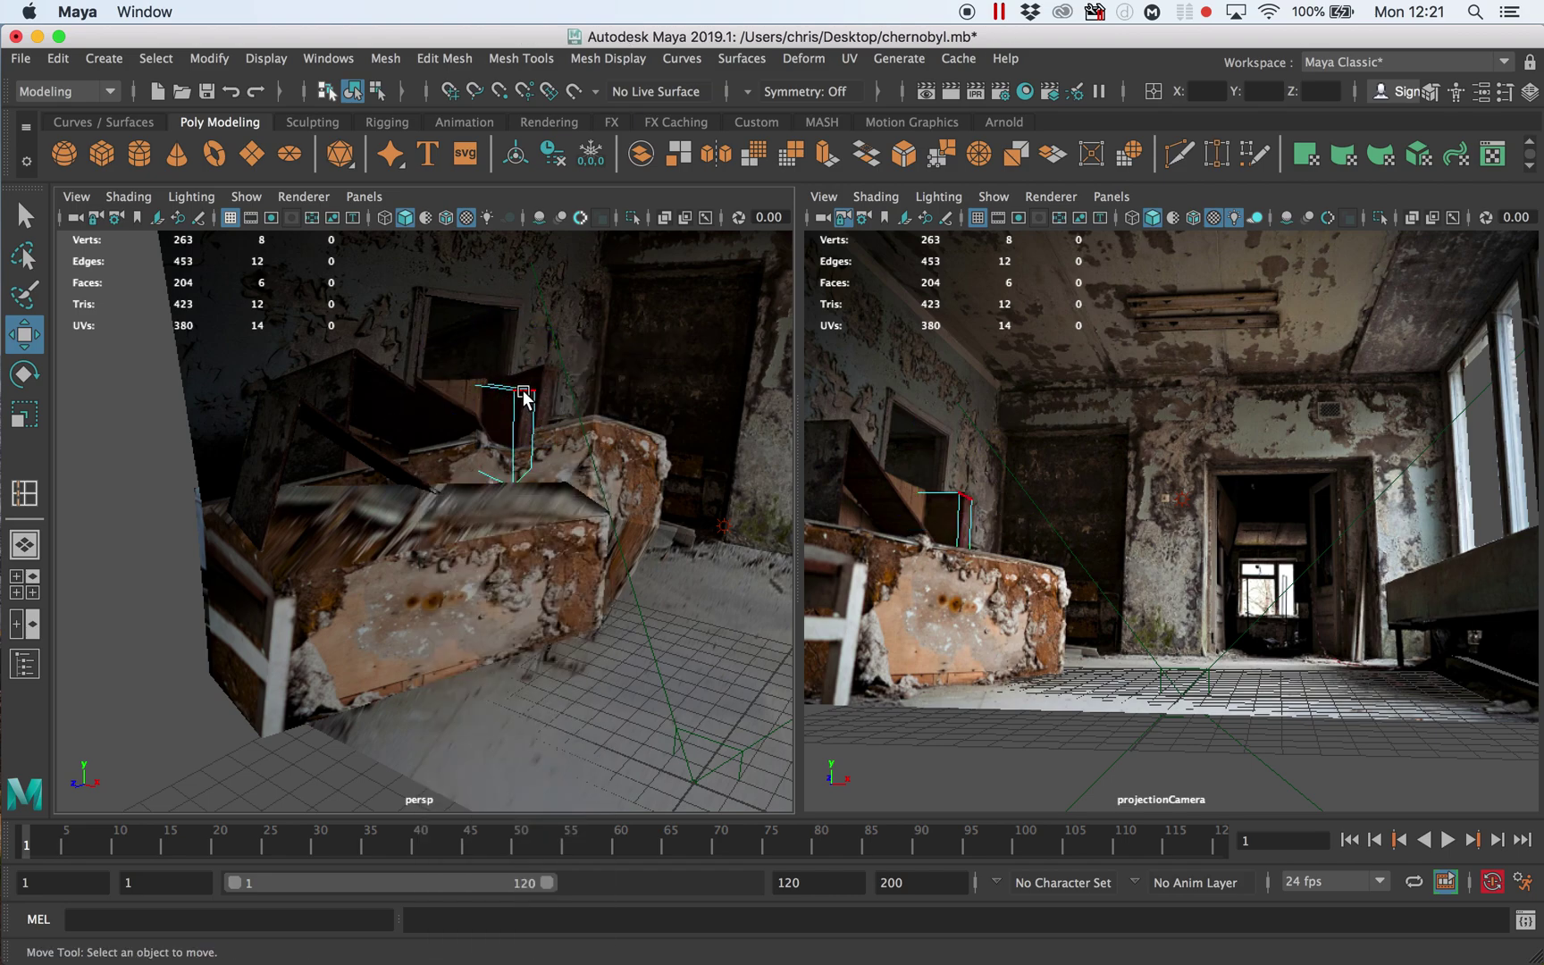
click(525, 394)
drag(531, 356, 532, 355)
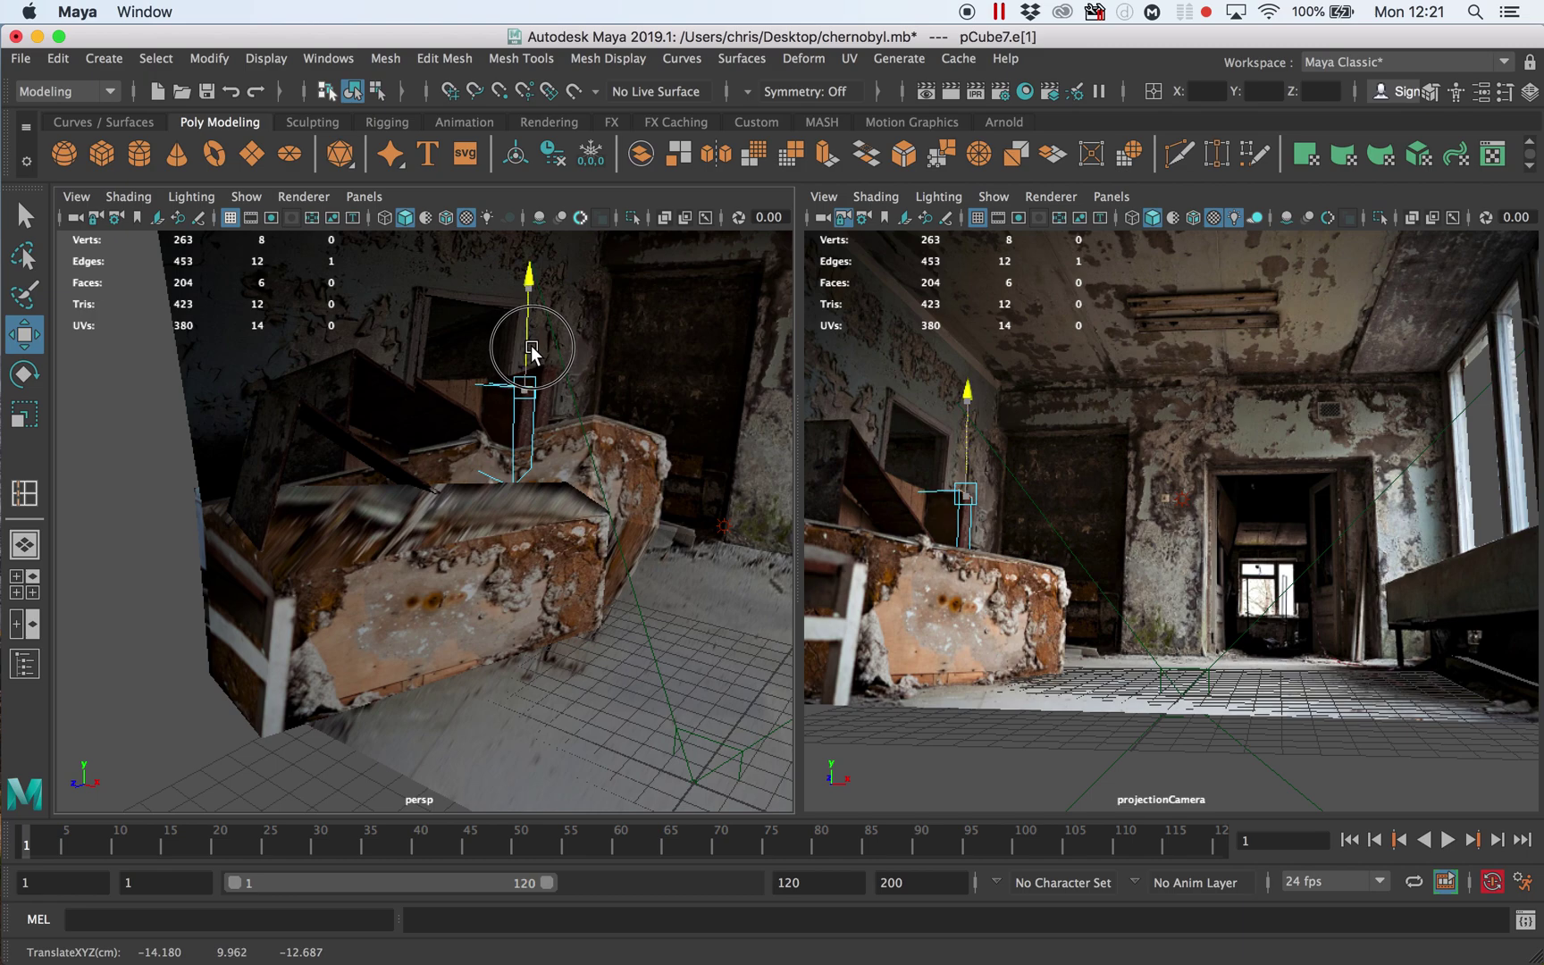
right_drag(525, 422, 406, 378)
click(519, 414)
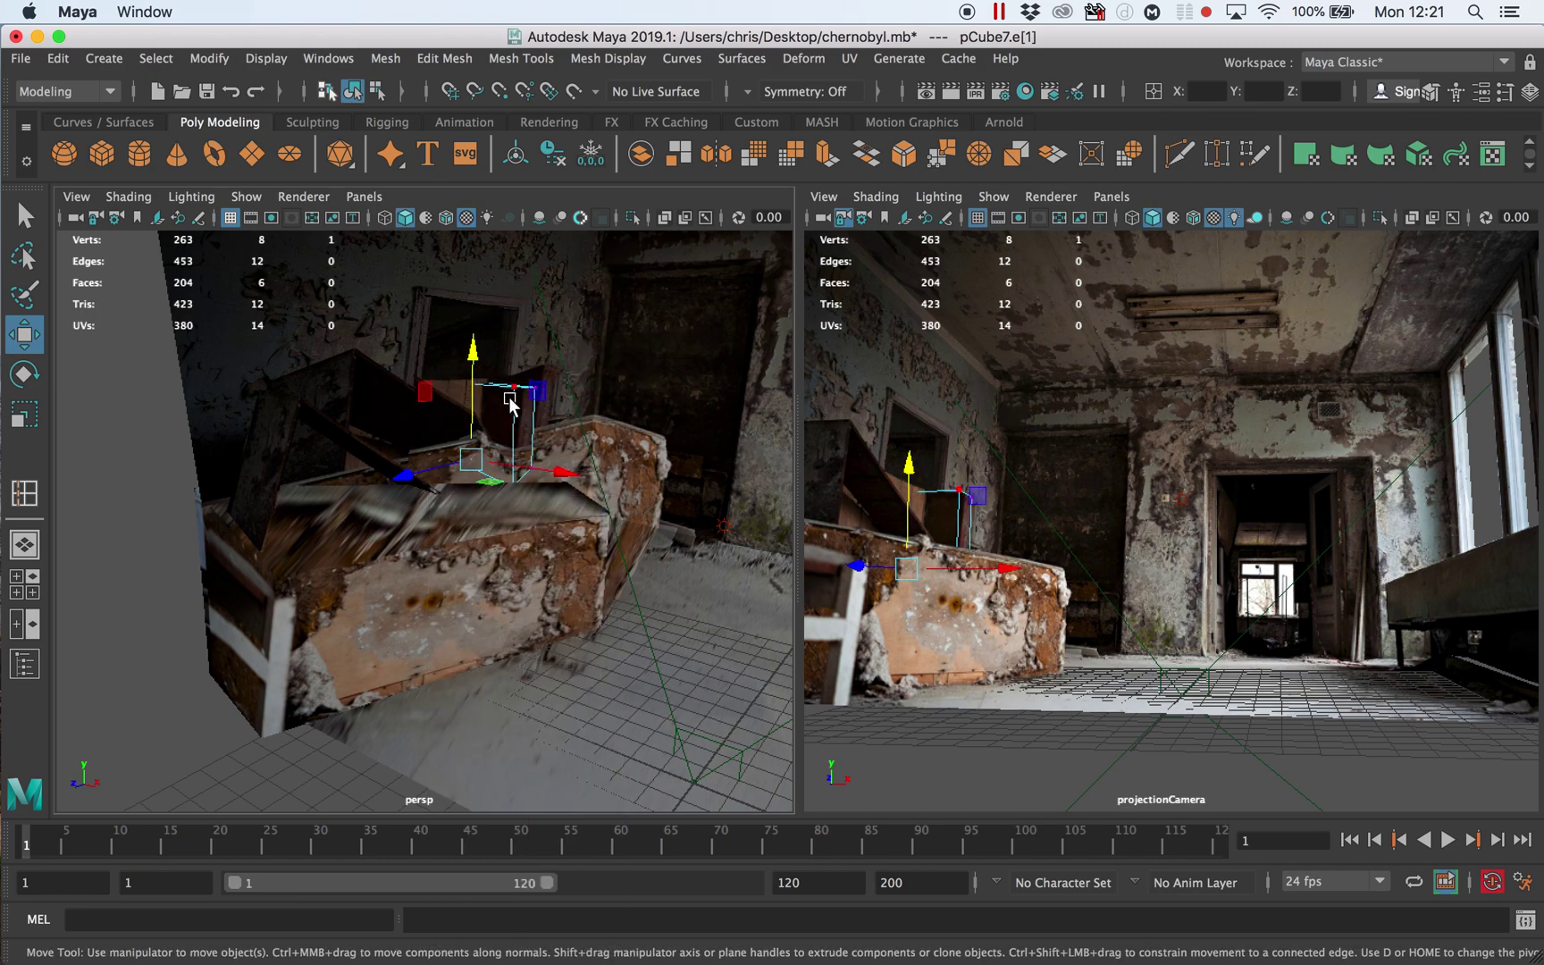
mouse_move(465, 399)
mouse_down()
mouse_move(417, 396)
mouse_move(455, 390)
mouse_up()
alt+right_drag(455, 390, 586, 393)
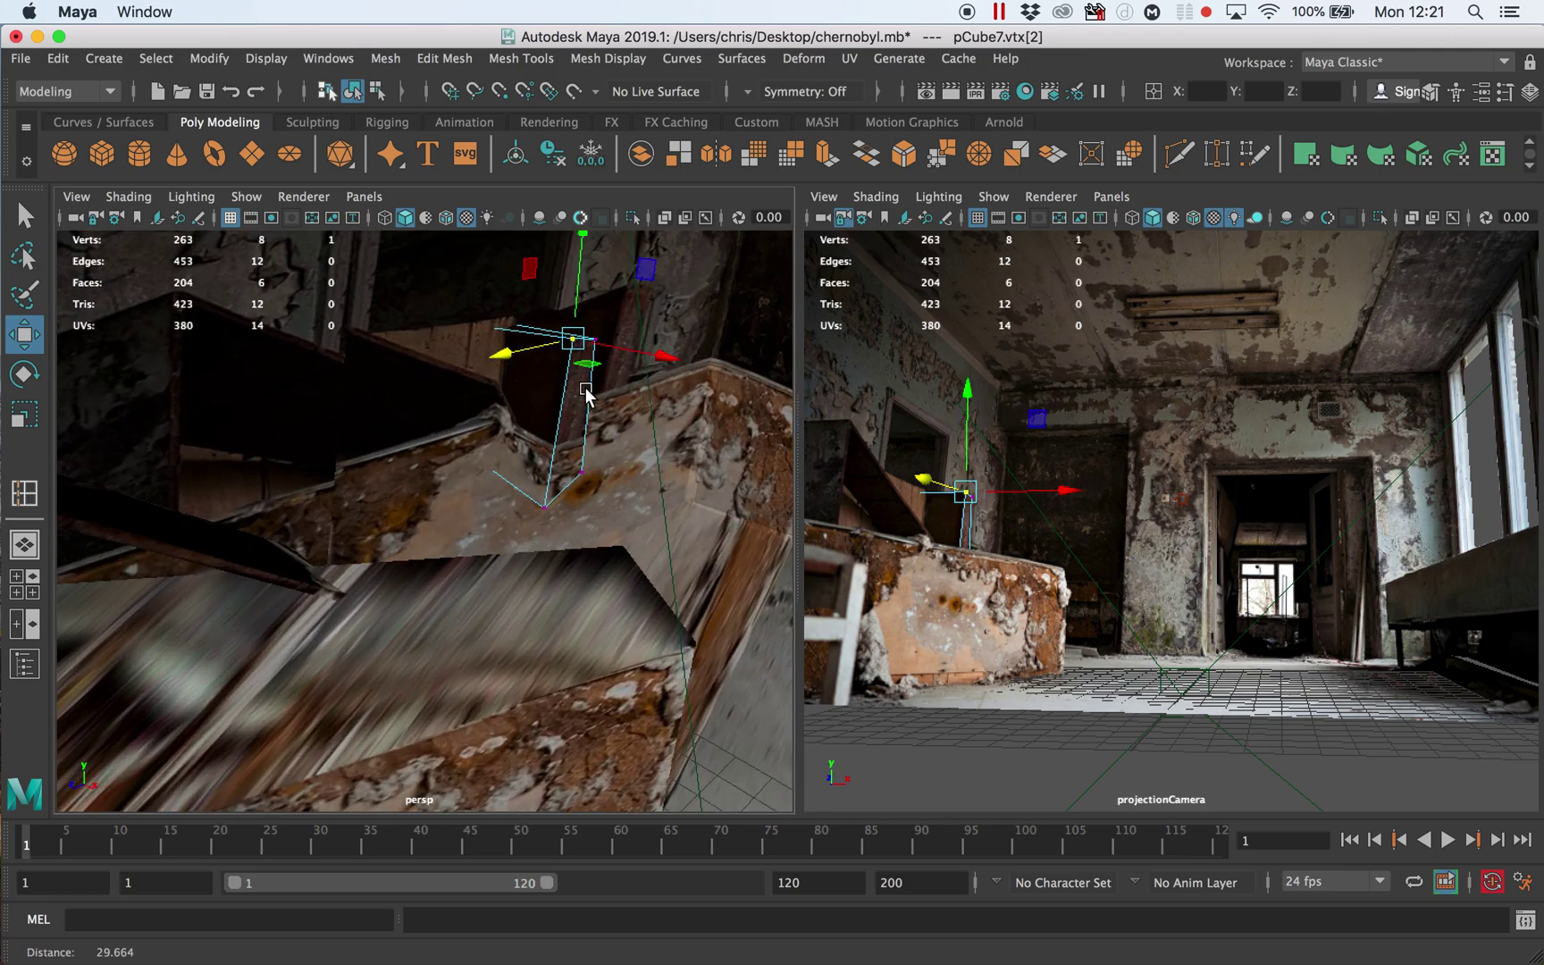
alt+drag(586, 393, 545, 365)
- Select the four vertices on the far side of the duplicated box and shift them along X to match the photographed box's width
click(541, 447)
key(4)
shift+click(514, 529)
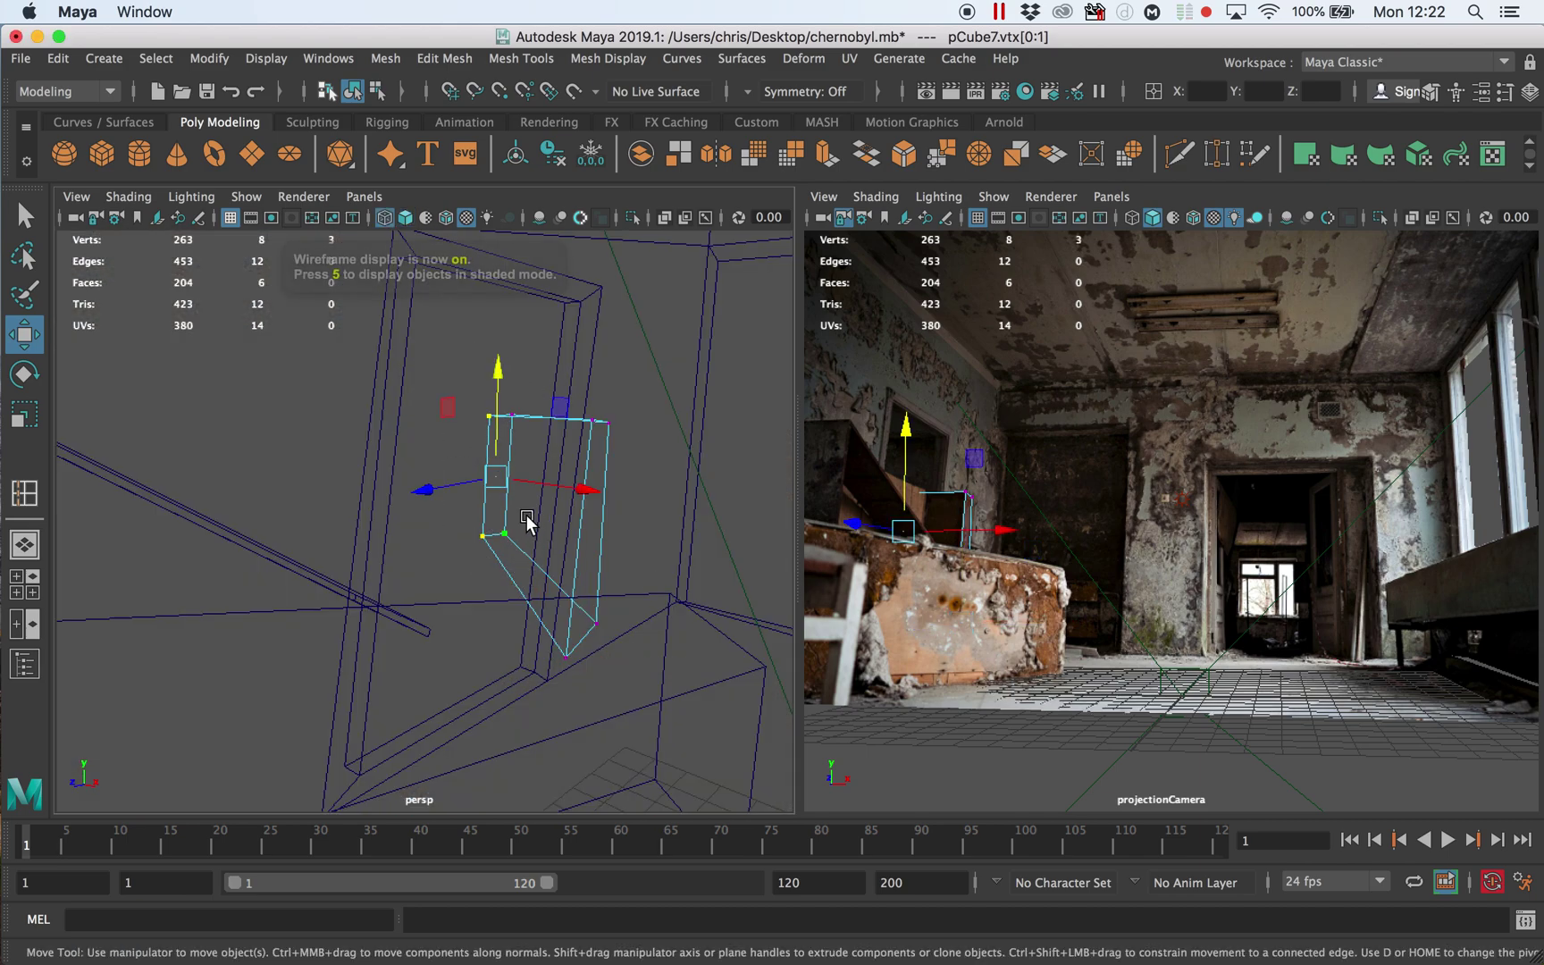
key(5)
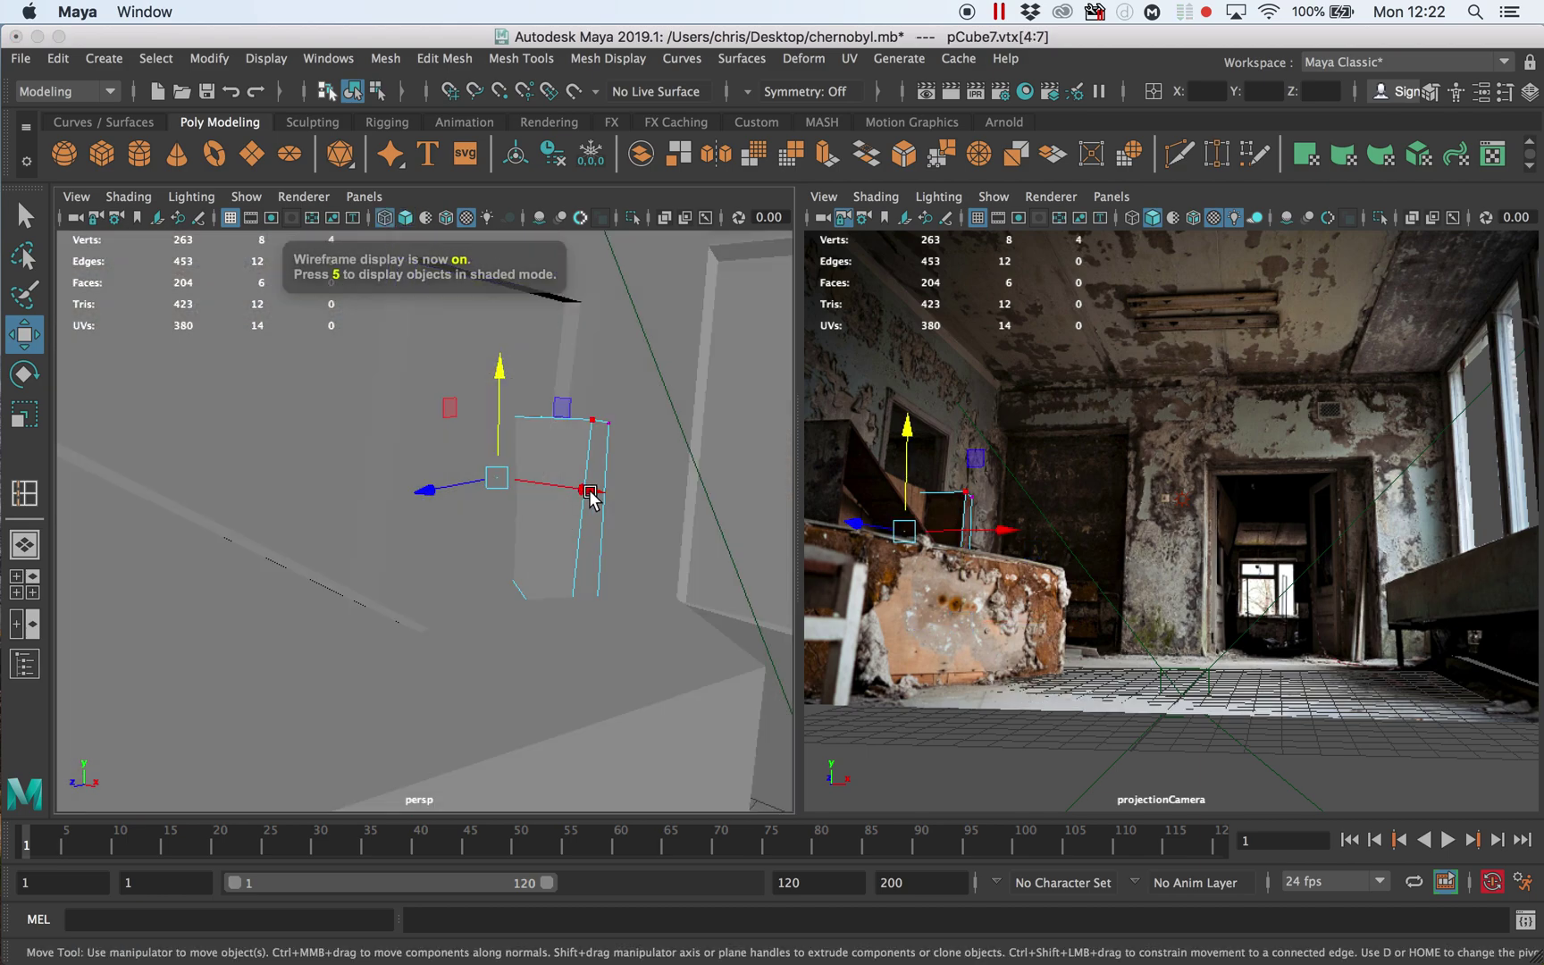
key(6)
drag(586, 490, 602, 493)
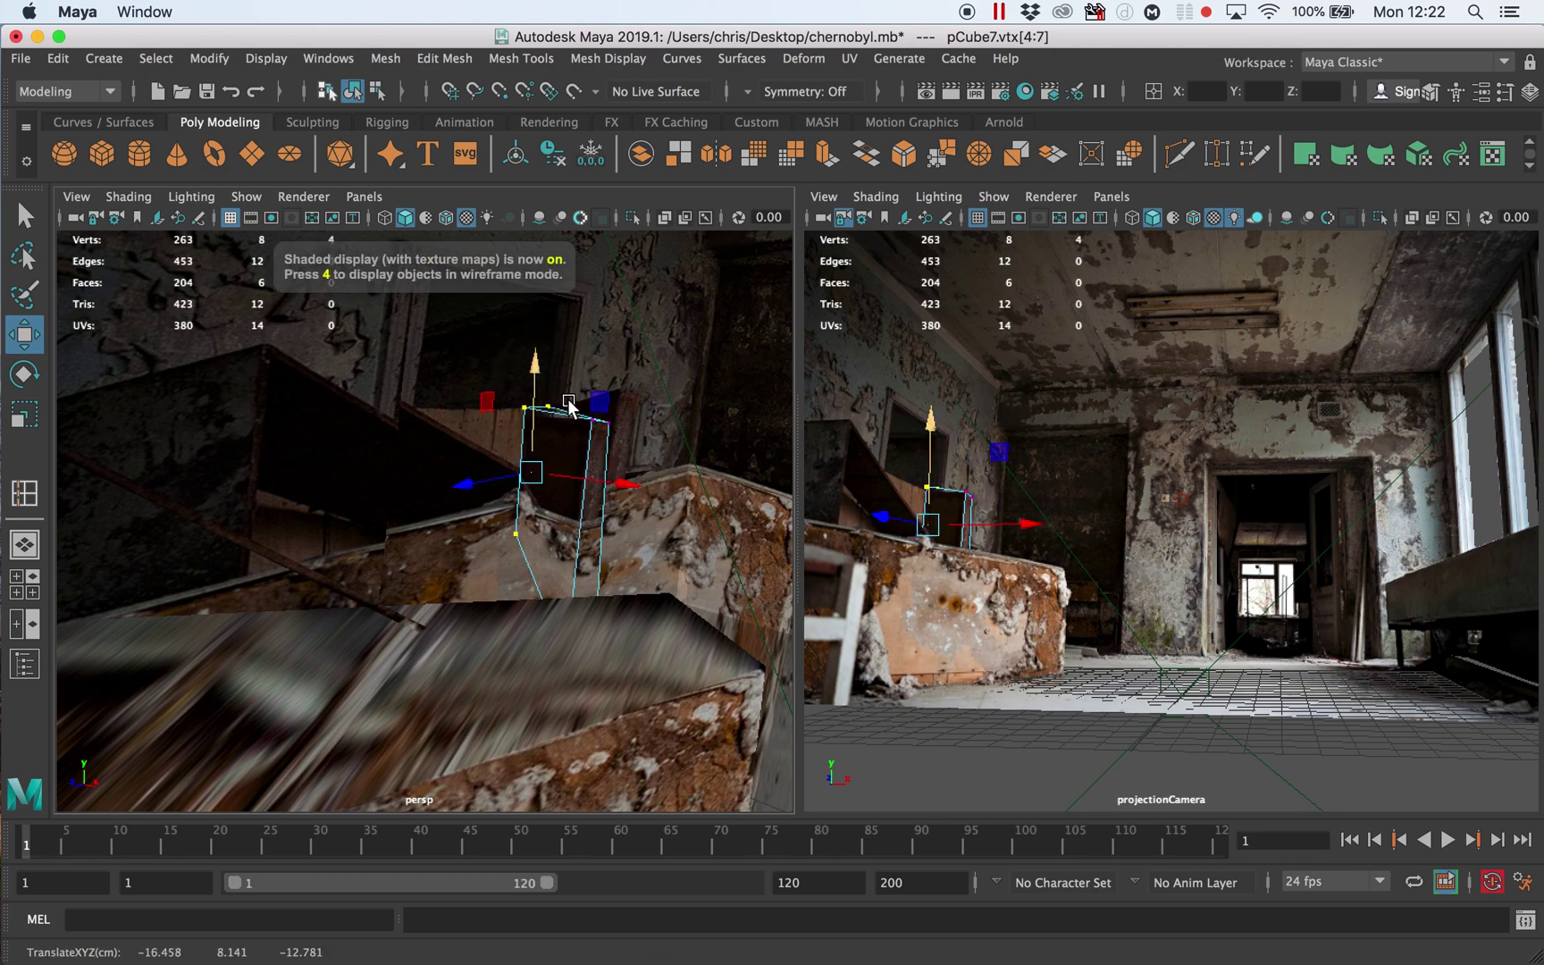
alt+drag(569, 407, 599, 447)
drag(648, 497, 627, 494)
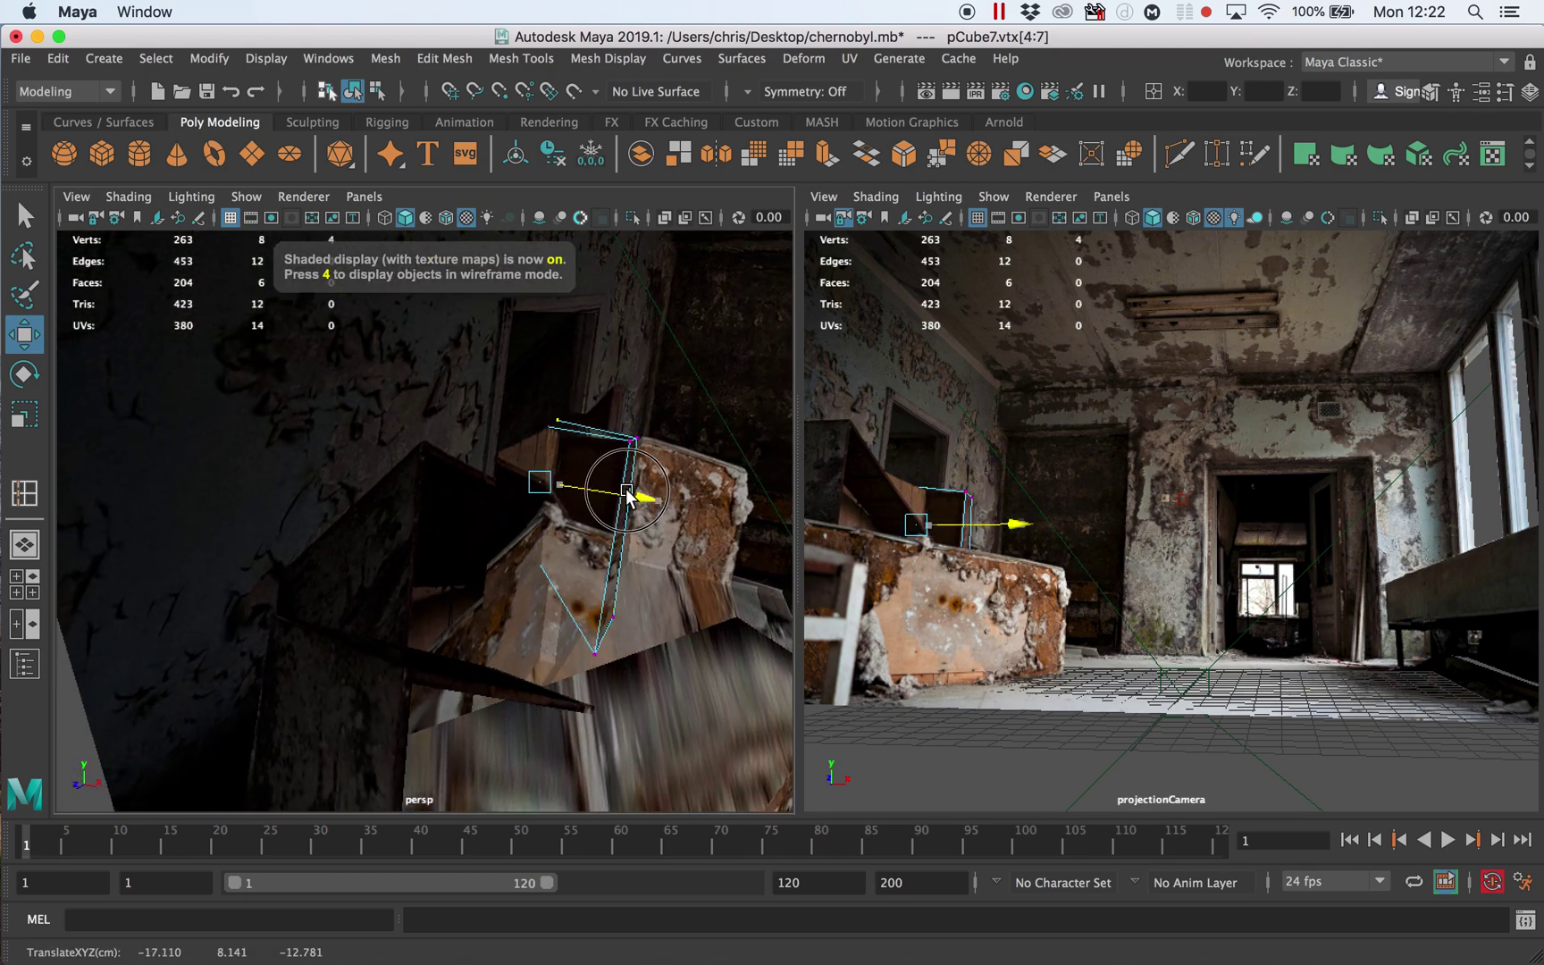
- Insert an edge loop across the duplicated box close to its wall-side end
click(522, 58)
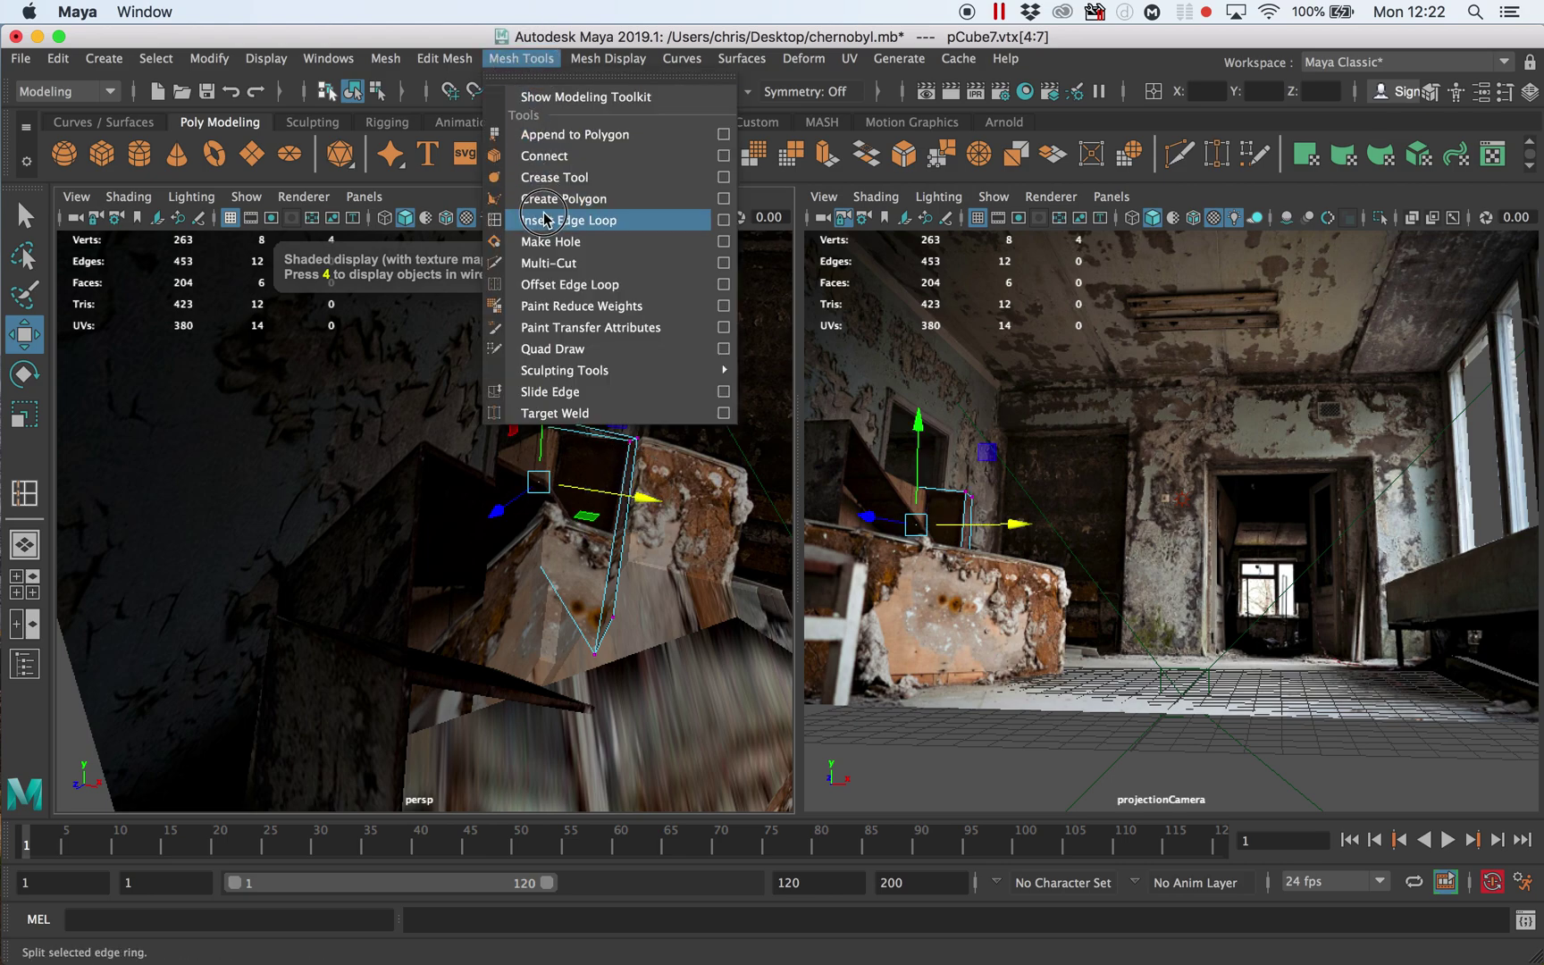
click(545, 218)
click(560, 435)
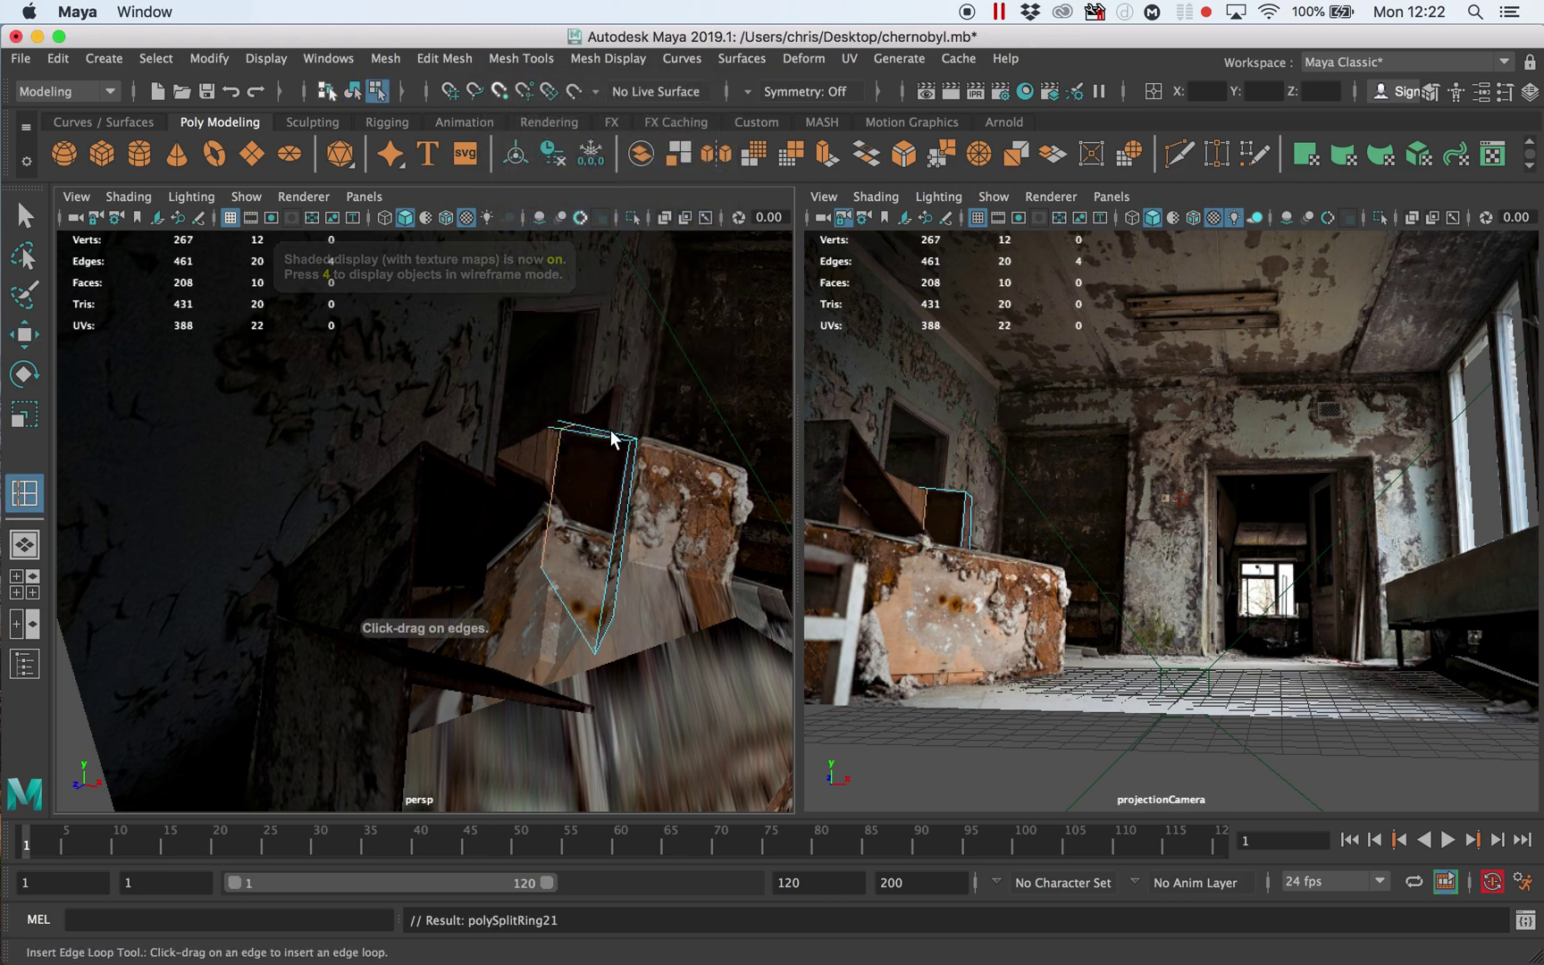
key(w)
- Extrude the narrow face beside the new edge loop forward along the wall and raise its end to follow the light wooden panel
key(4)
key(5)
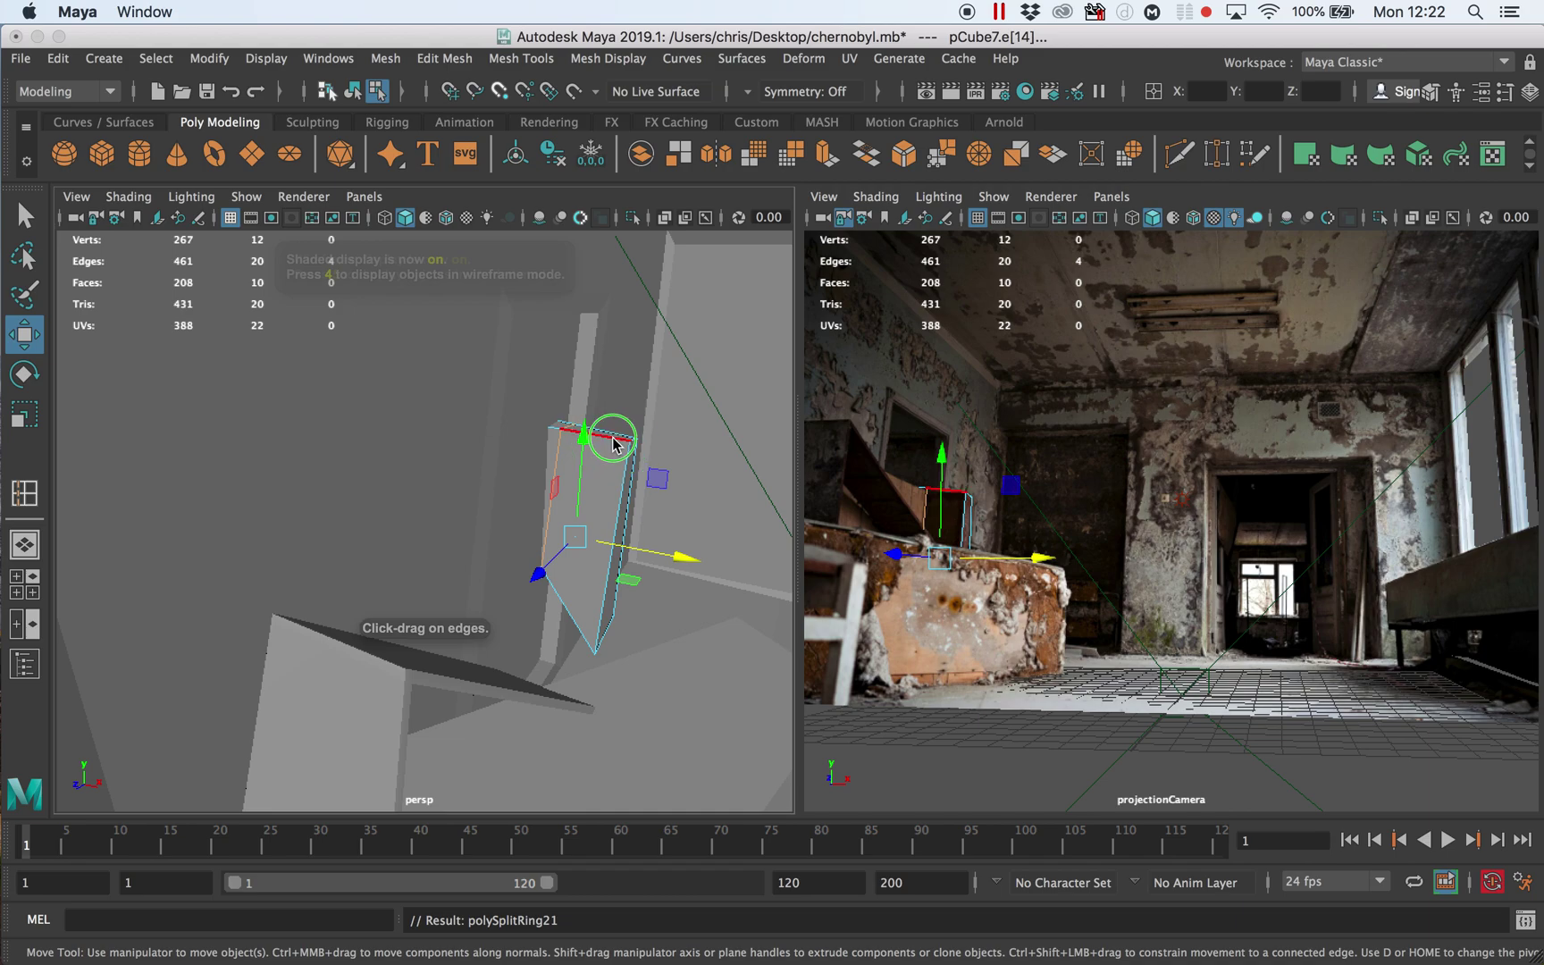
right_drag(613, 442, 606, 478)
click(554, 443)
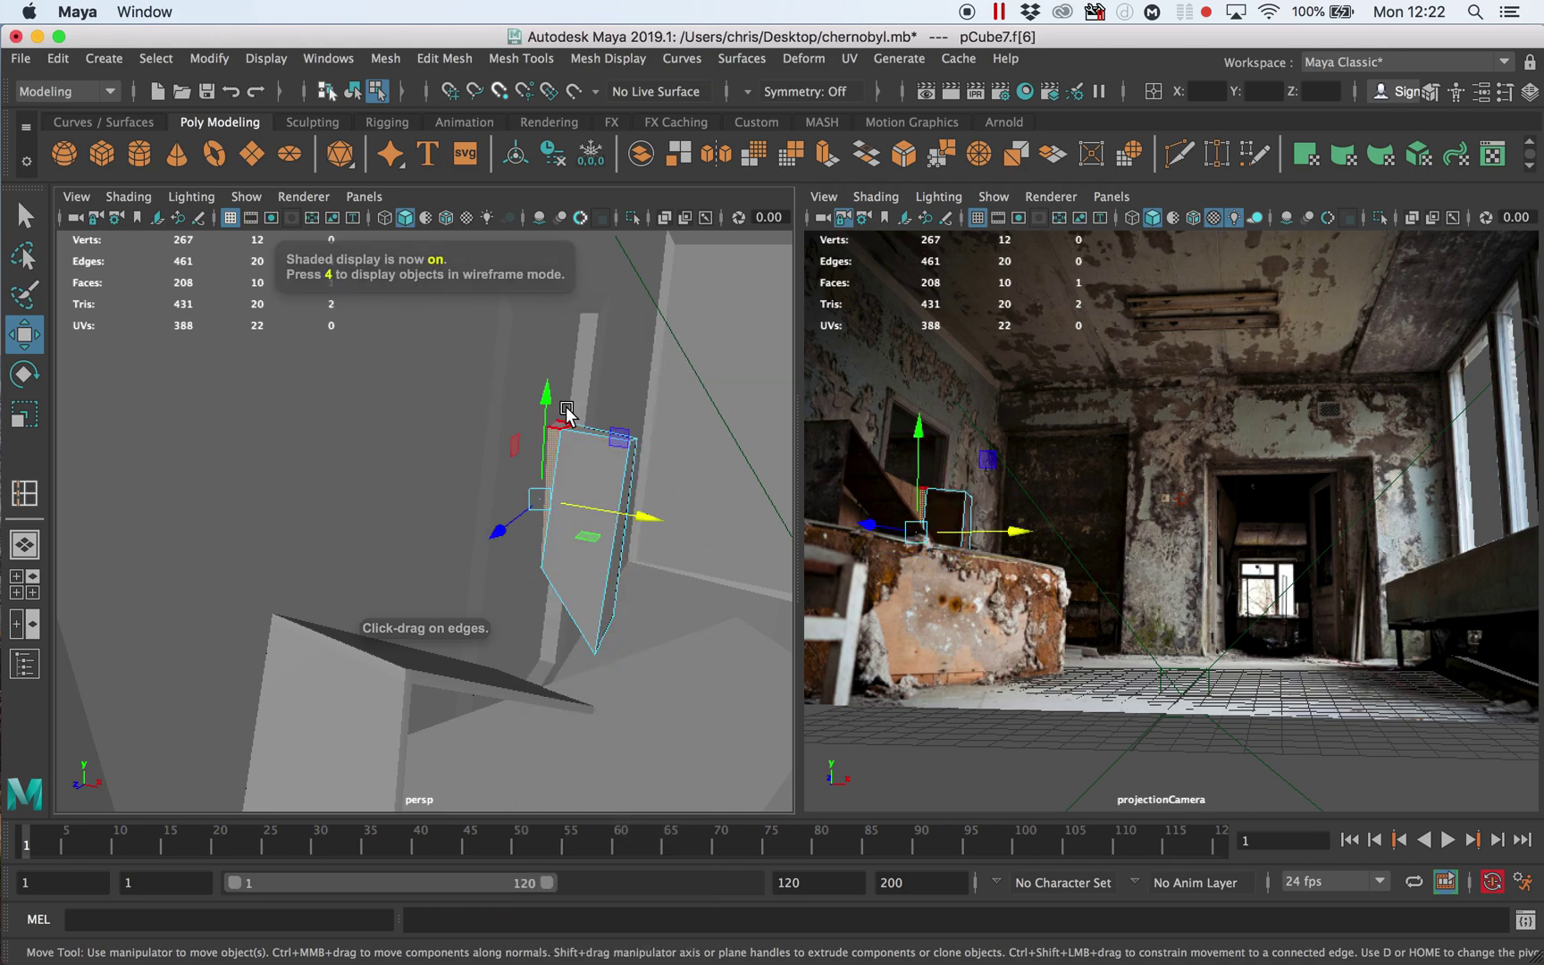
key(6)
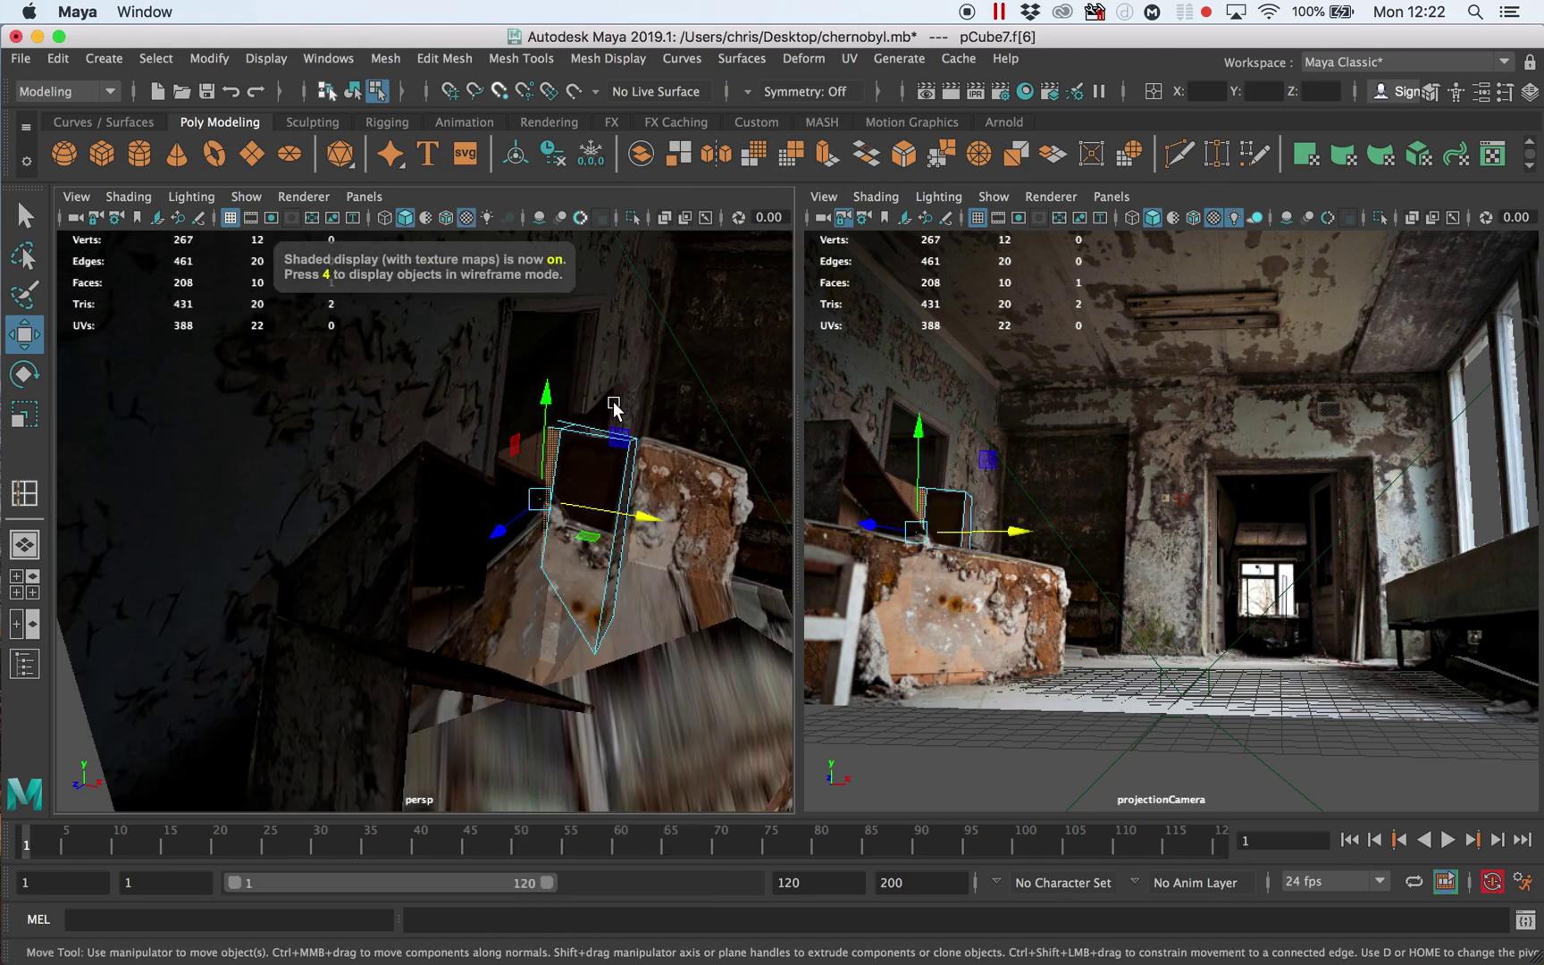
key(ctrl+e)
key(w)
alt+drag(582, 500, 505, 512)
drag(449, 538, 377, 572)
drag(449, 444, 449, 434)
- Insert two edge loops across the extruded panel section behind the counter
alt+right_drag(466, 430, 547, 459)
alt+drag(548, 459, 430, 344)
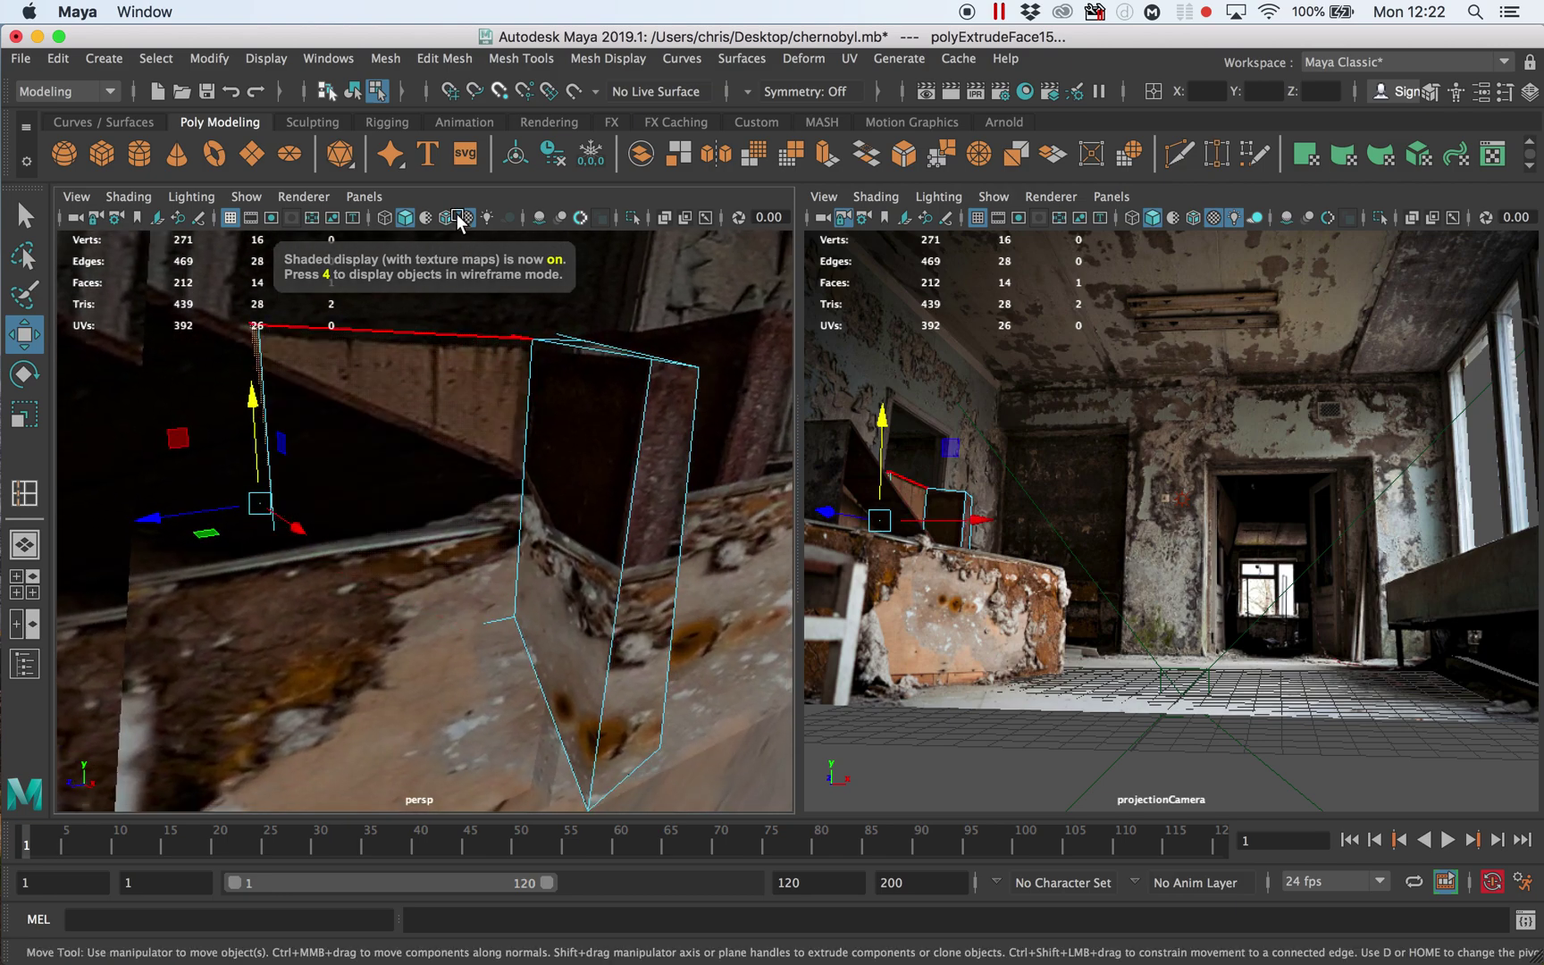
click(521, 58)
click(563, 217)
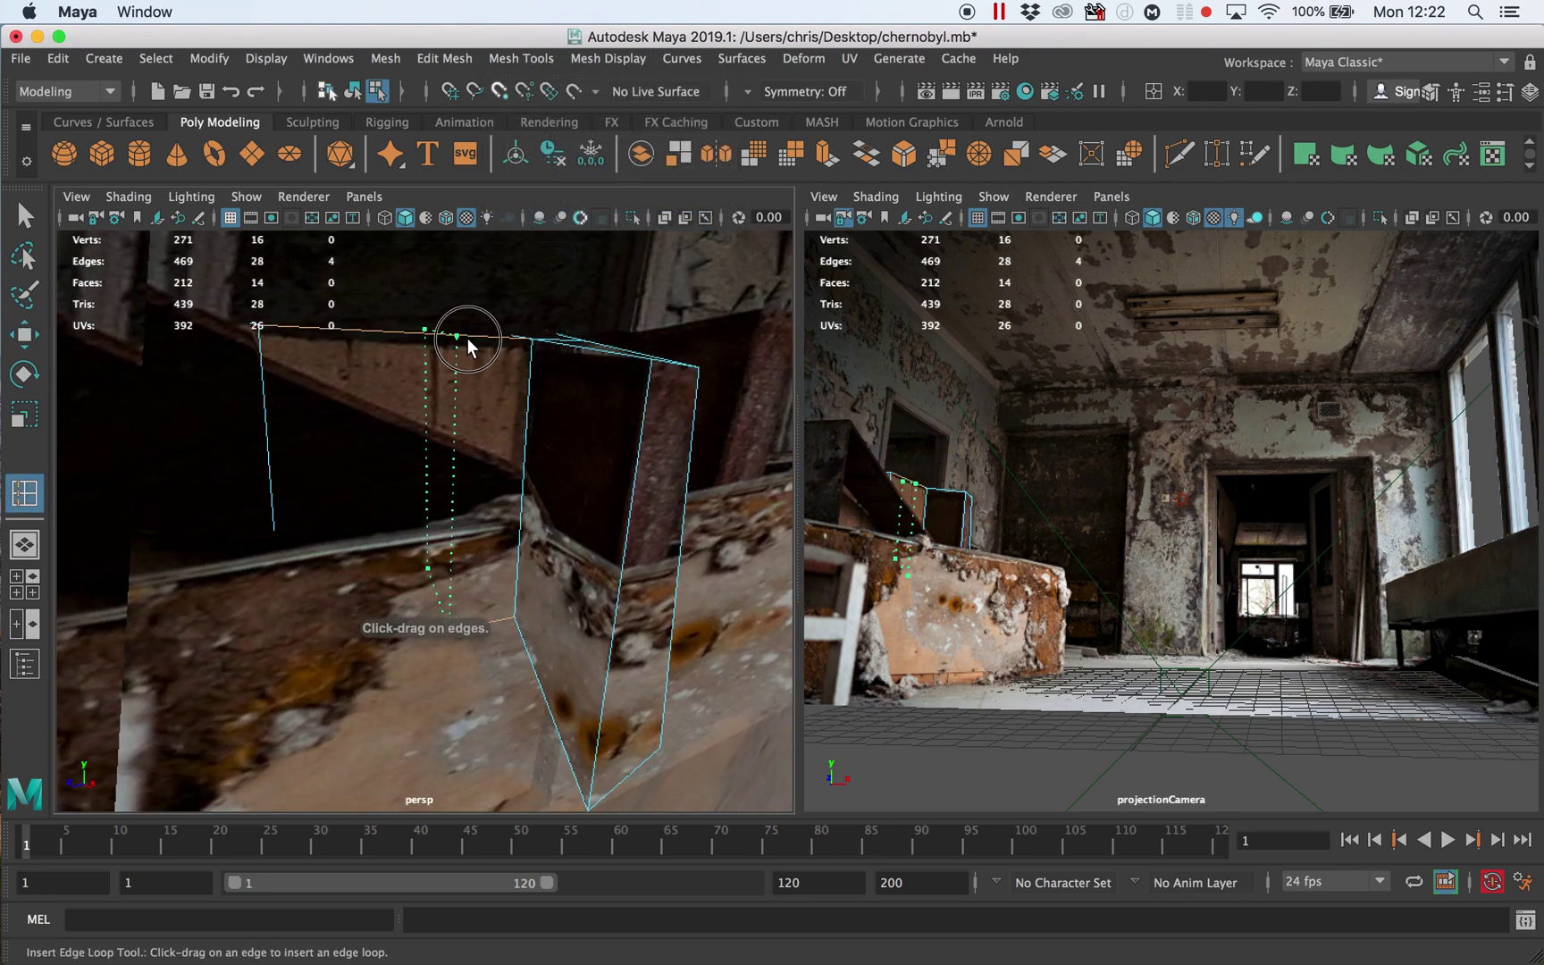
click(379, 329)
key(w)
- Lower the top edges of the panel's middle and end segments to match its sagging outline, and return to object mode
click(420, 335)
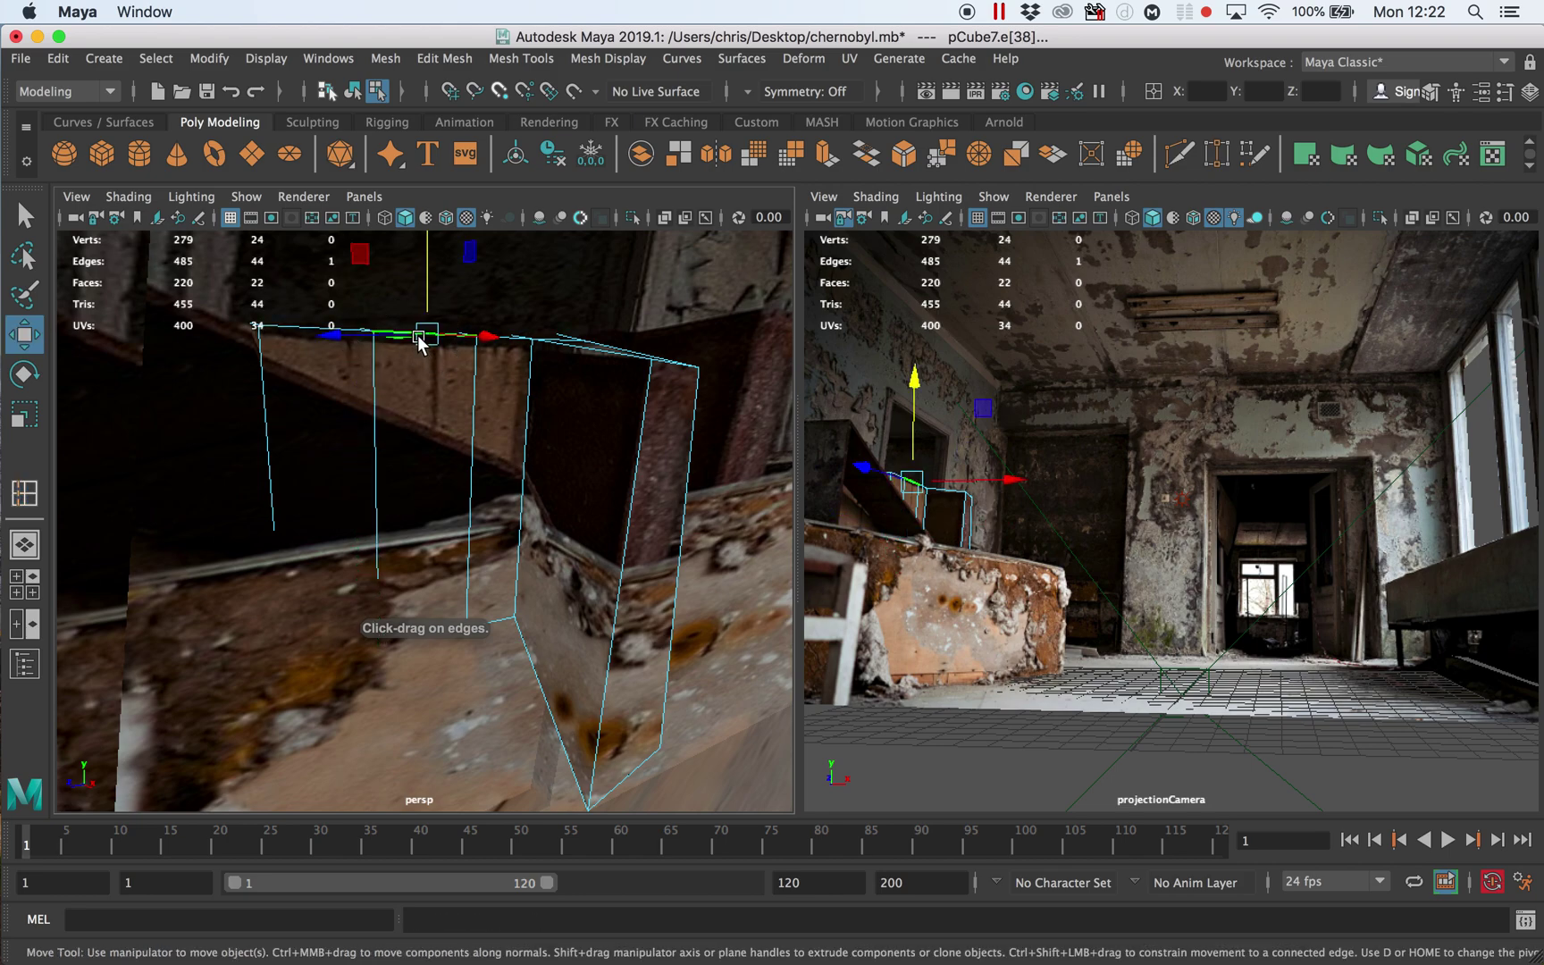
drag(430, 303, 432, 312)
click(344, 333)
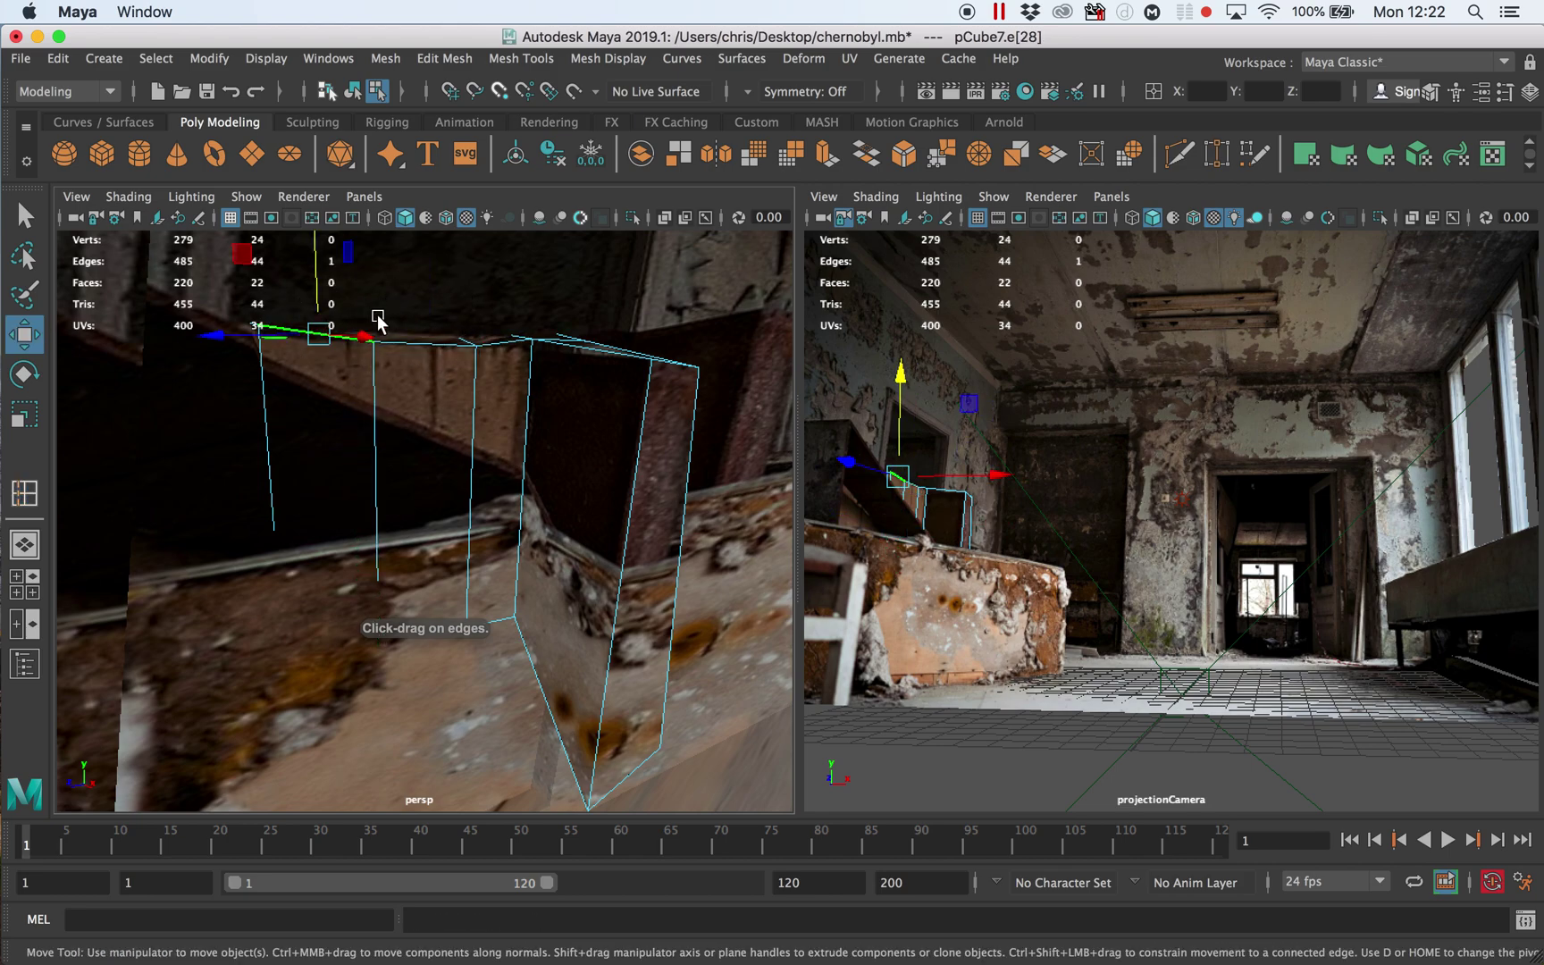
drag(320, 305, 320, 306)
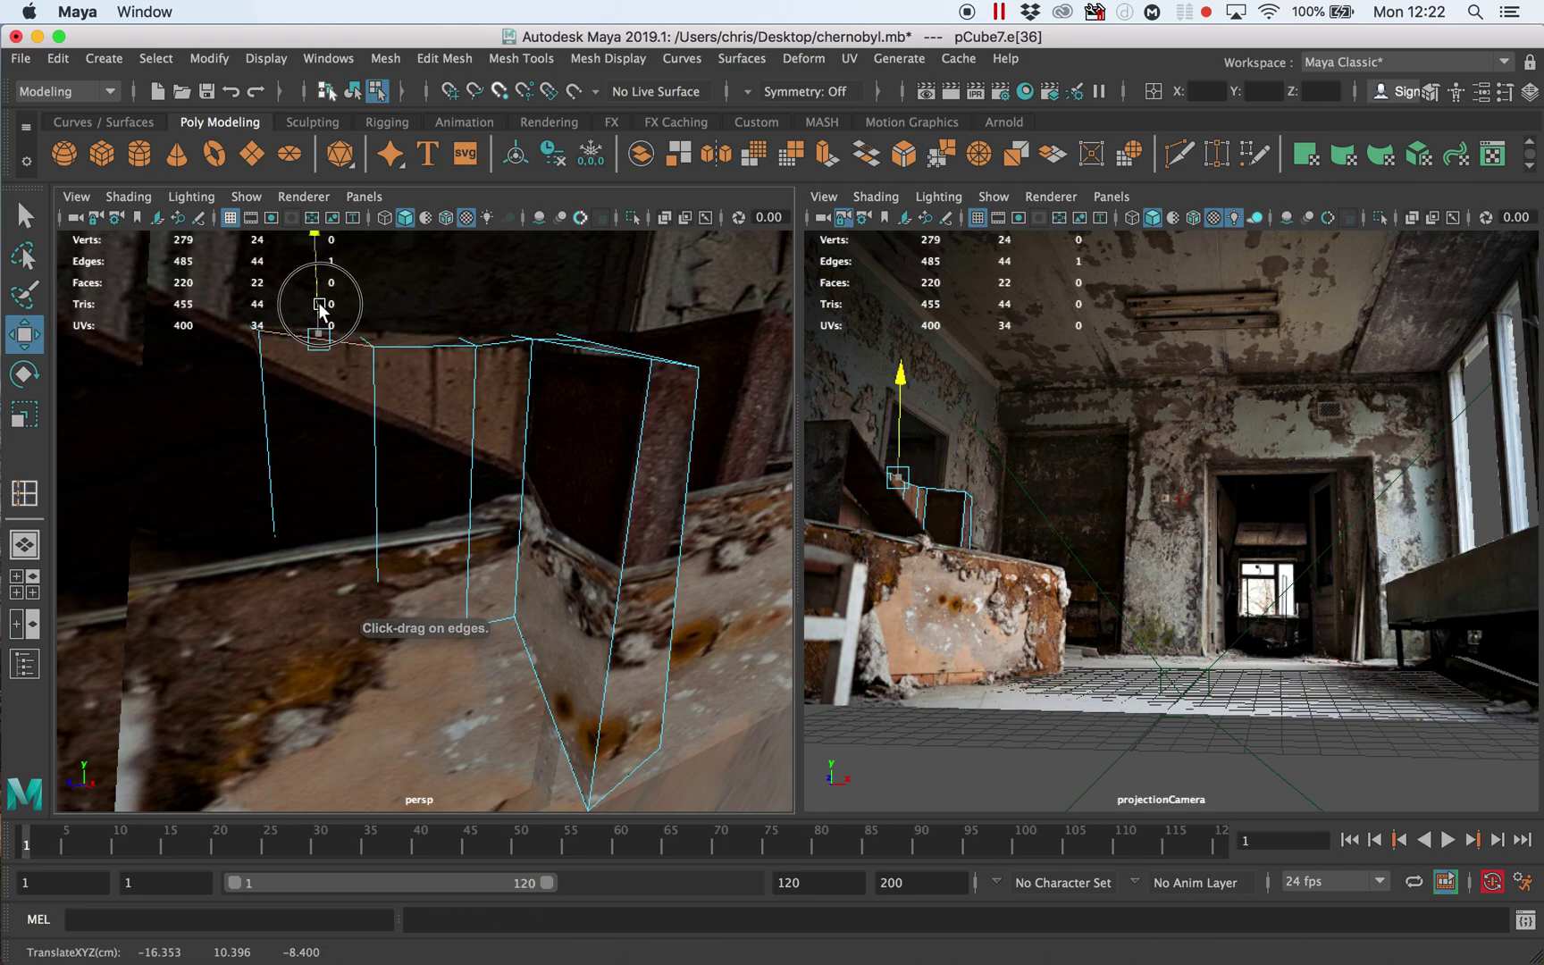
right_drag(558, 353, 453, 348)
click(532, 341)
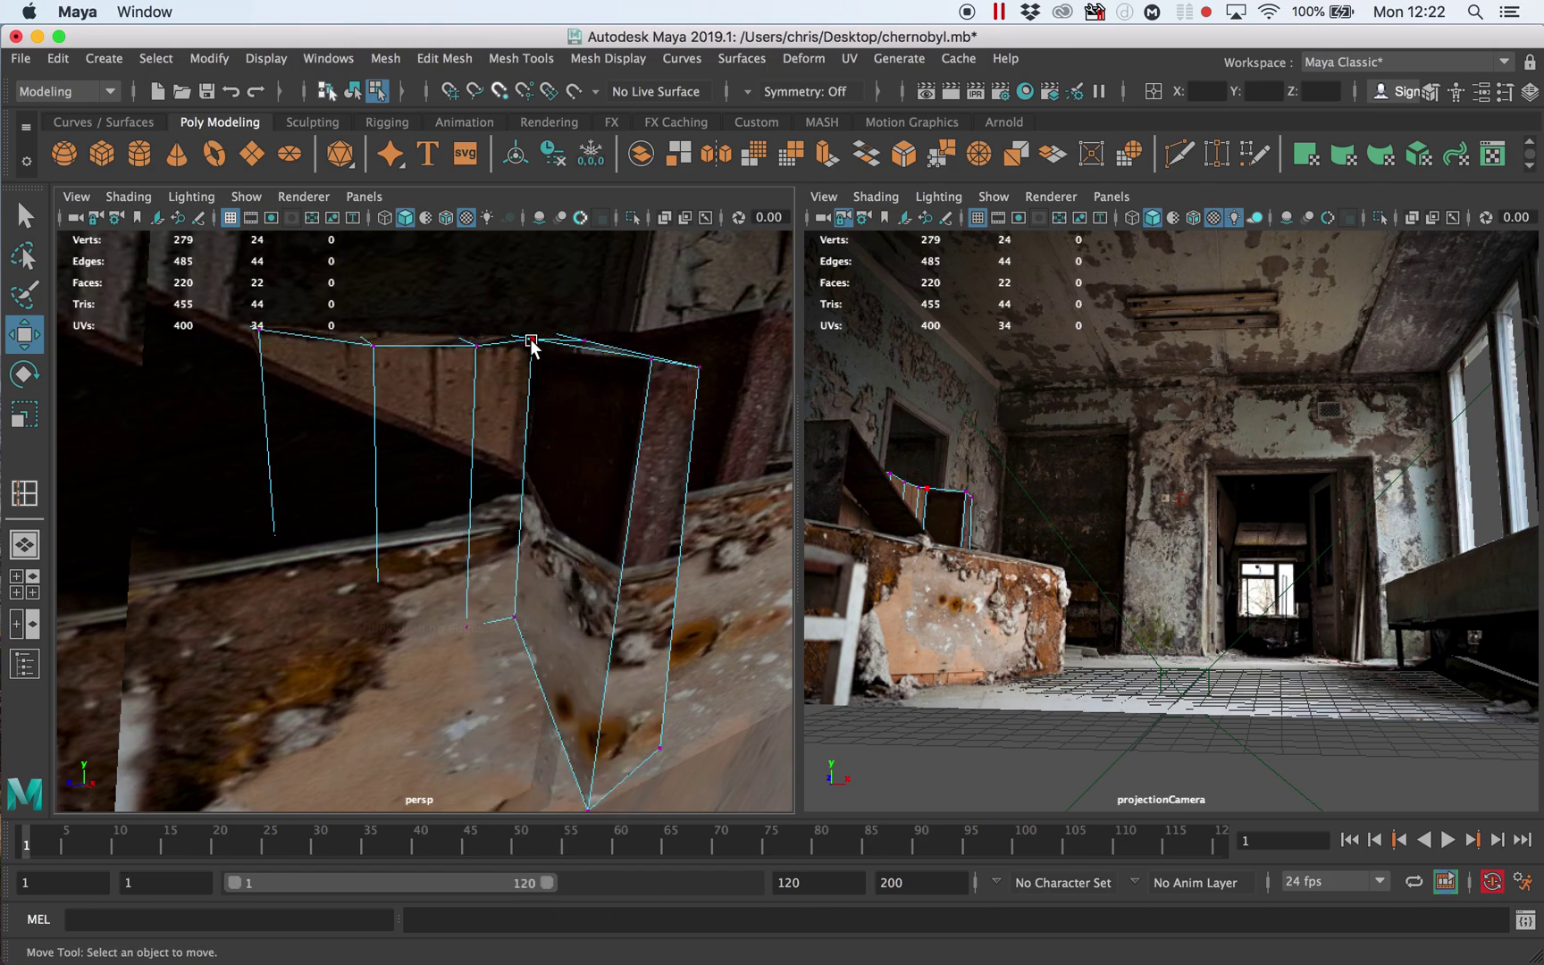
alt+drag(534, 295, 464, 453)
right_drag(490, 438, 538, 346)
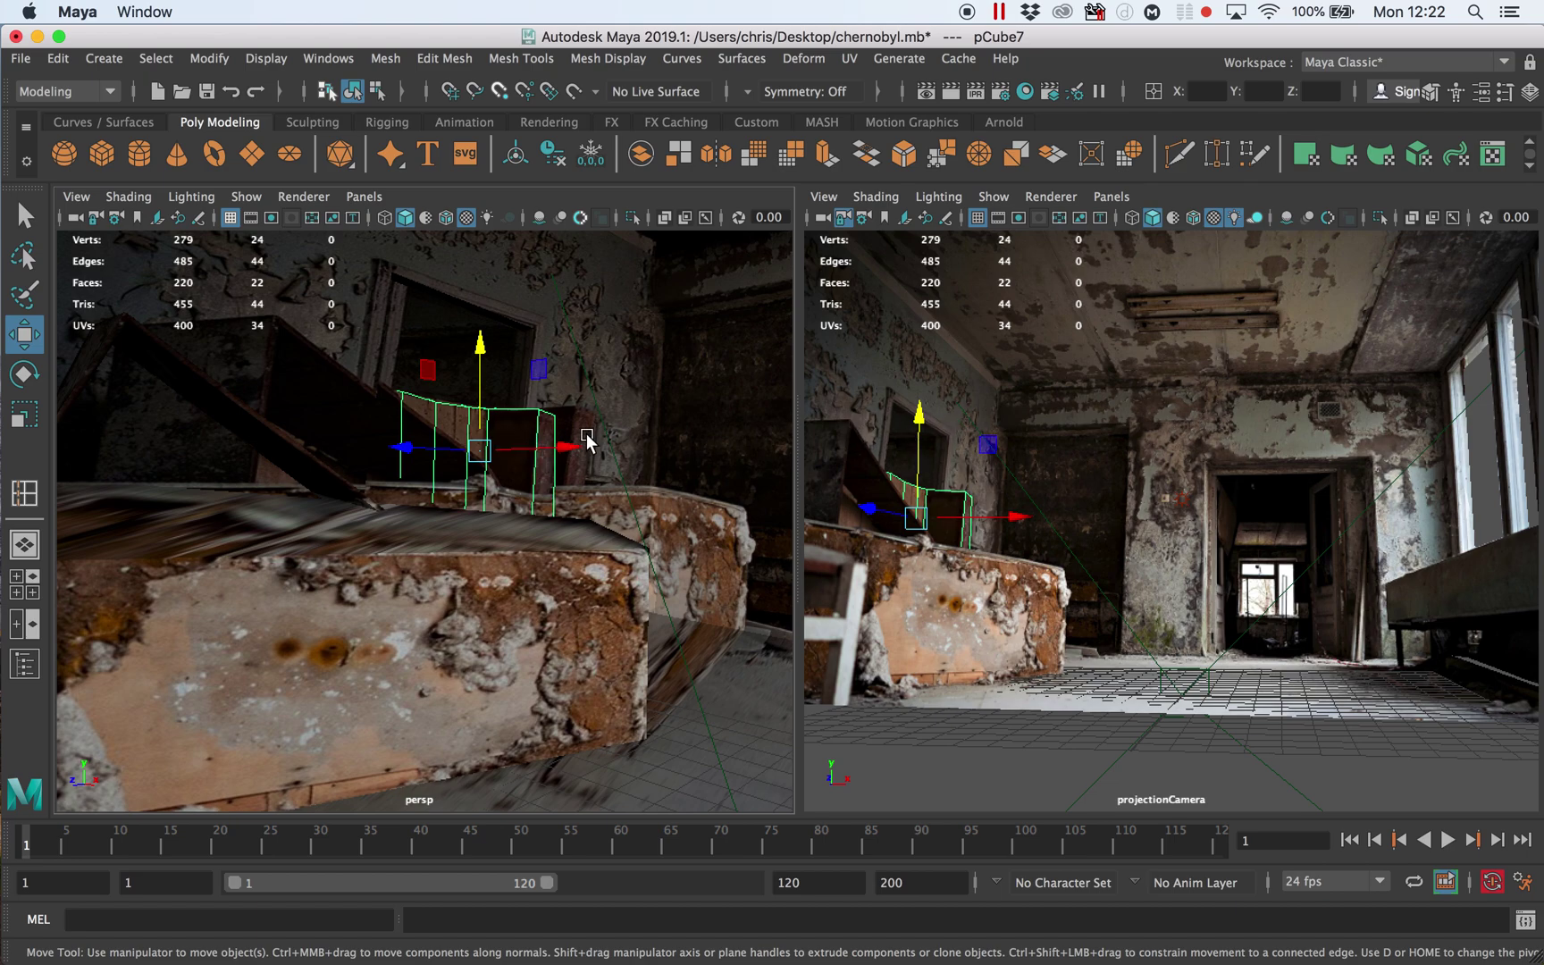
- Select the room mesh and raise the wall vertex above the small switch box between the two doorways
alt+drag(587, 439, 523, 410)
click(451, 508)
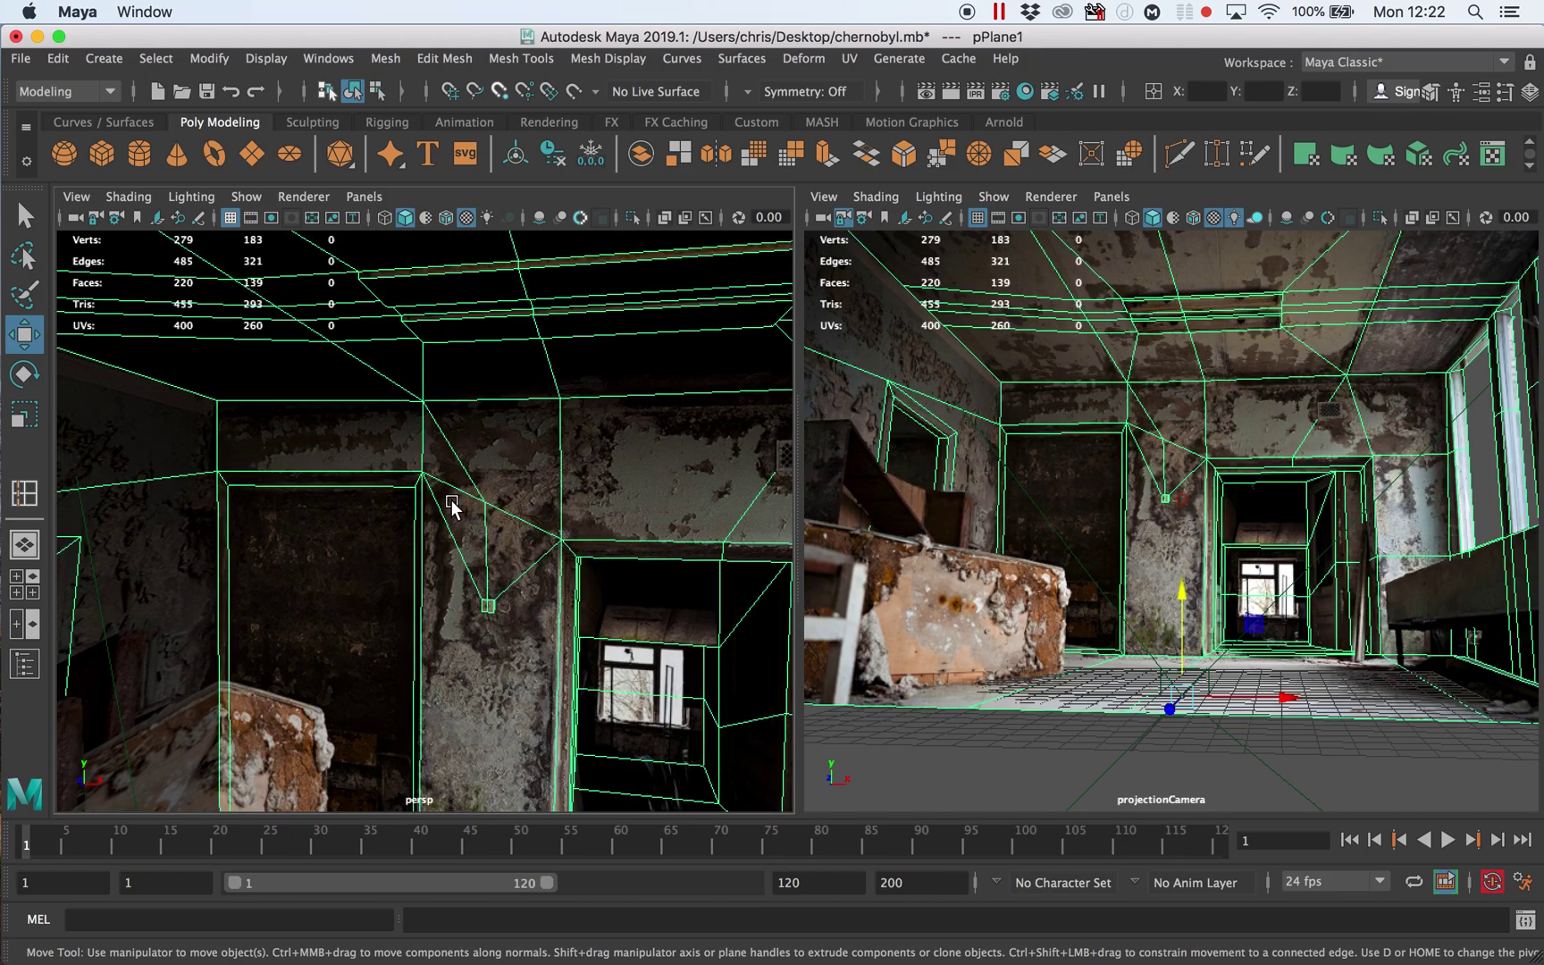
alt+right_drag(451, 508, 607, 442)
right_drag(585, 379, 487, 373)
click(558, 458)
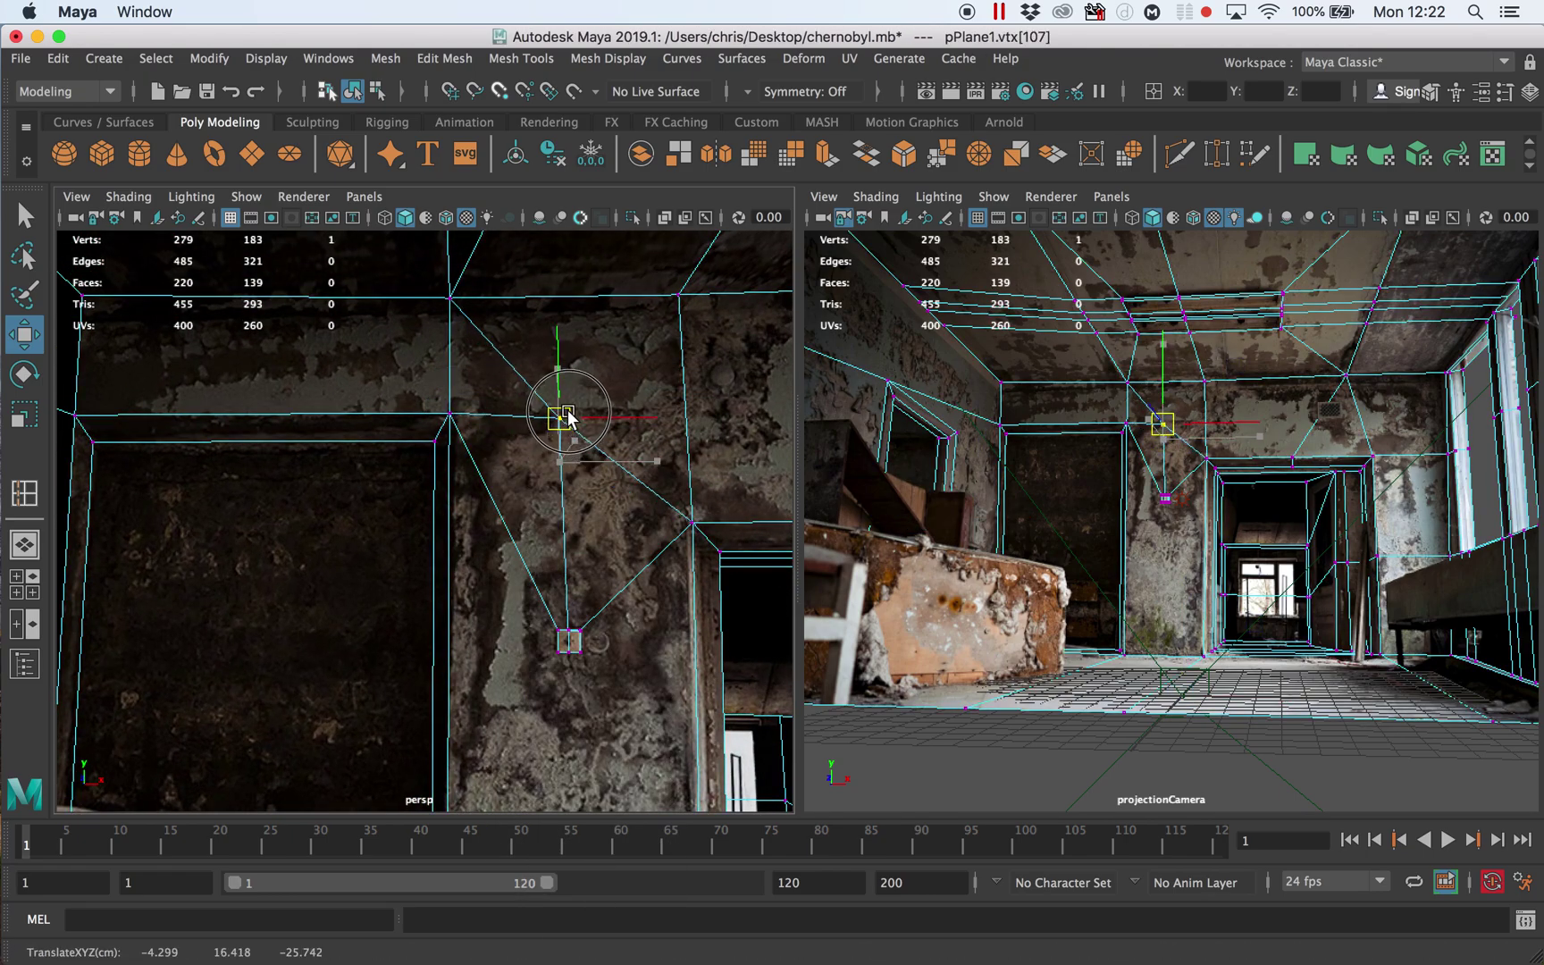
- Return to object mode and move the thin leaning board beside the doorway back against the door frame
alt+right_drag(720, 410, 572, 362)
alt+middle_drag(497, 407, 304, 331)
alt+right_drag(608, 339, 557, 320)
alt+middle_drag(558, 319, 556, 315)
alt+drag(555, 319, 518, 532)
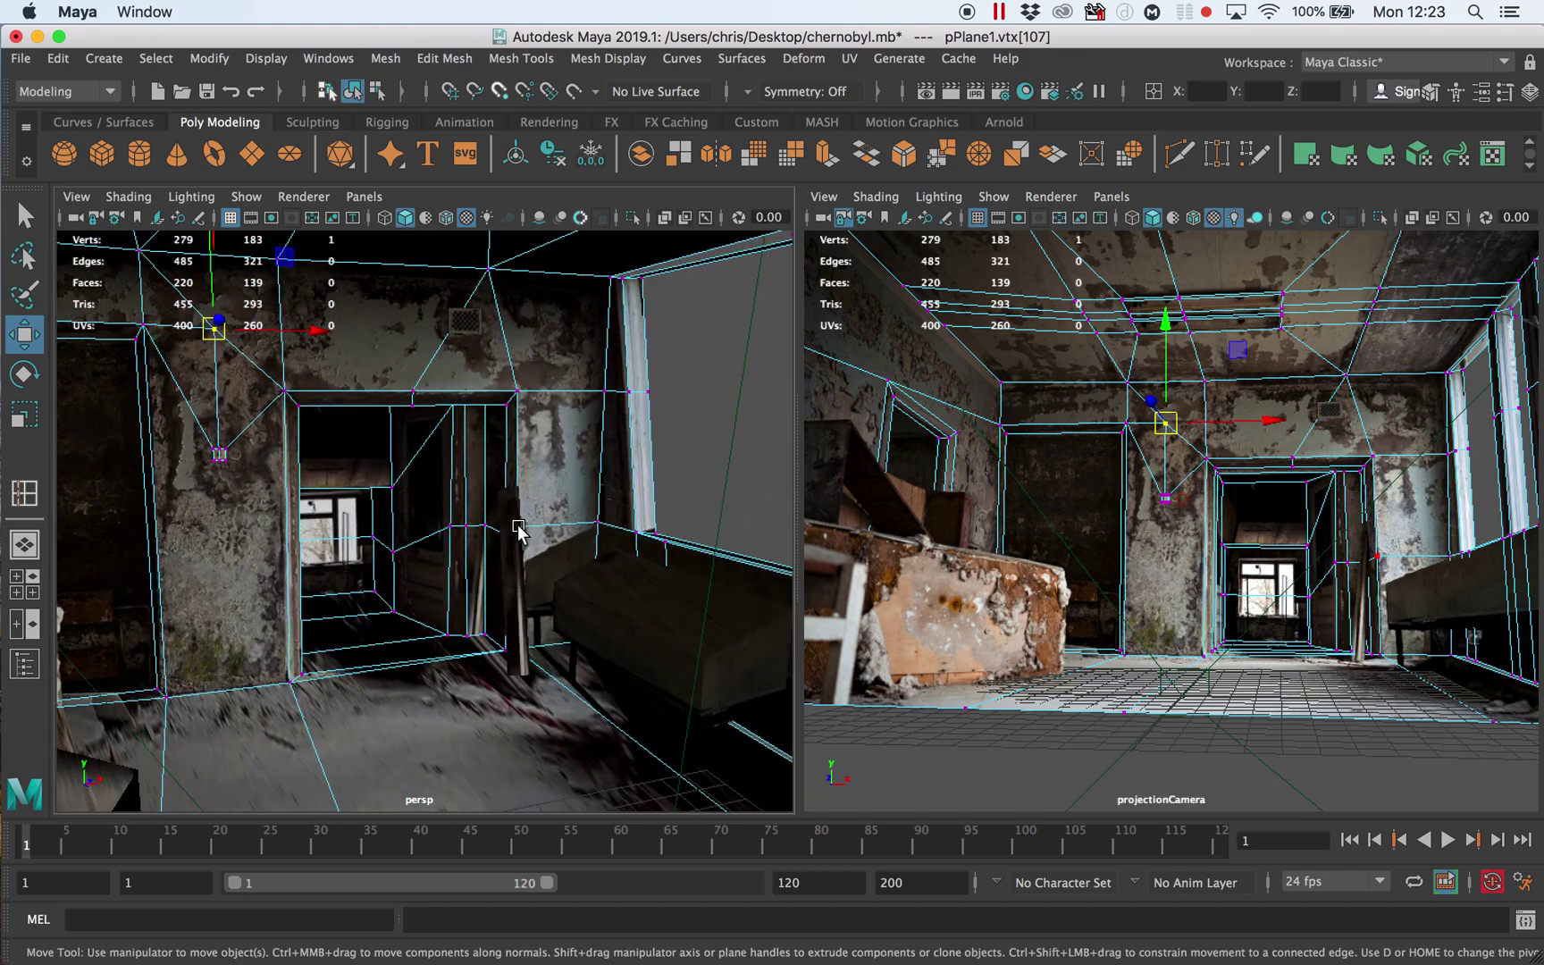
right_click(468, 520)
click(552, 358)
click(520, 572)
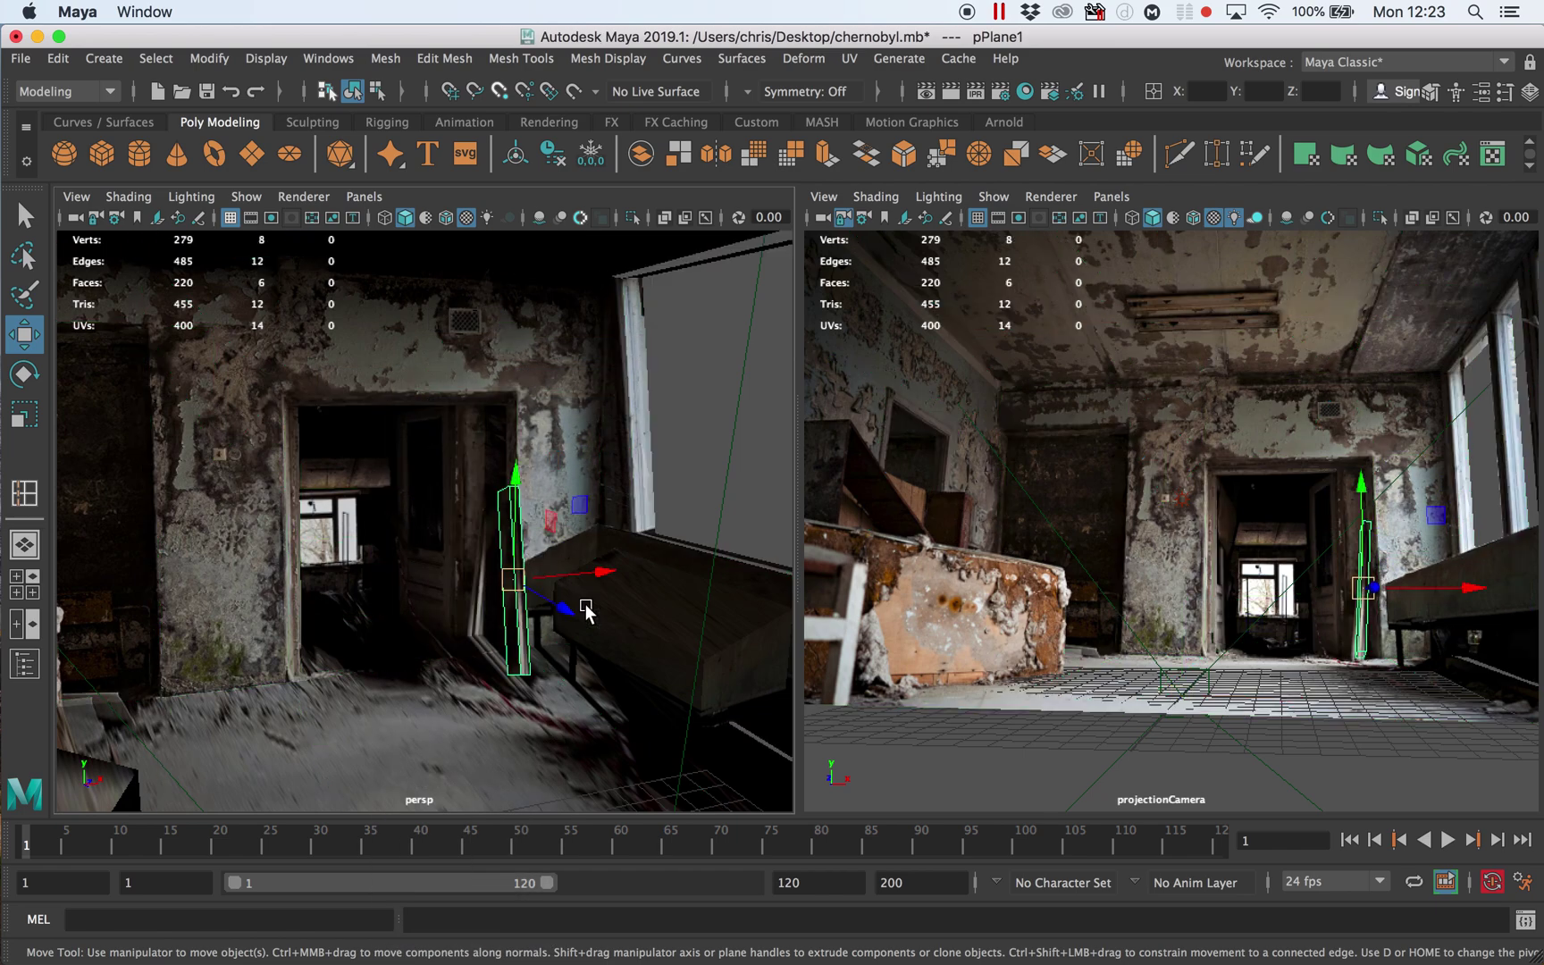
drag(560, 607, 542, 604)
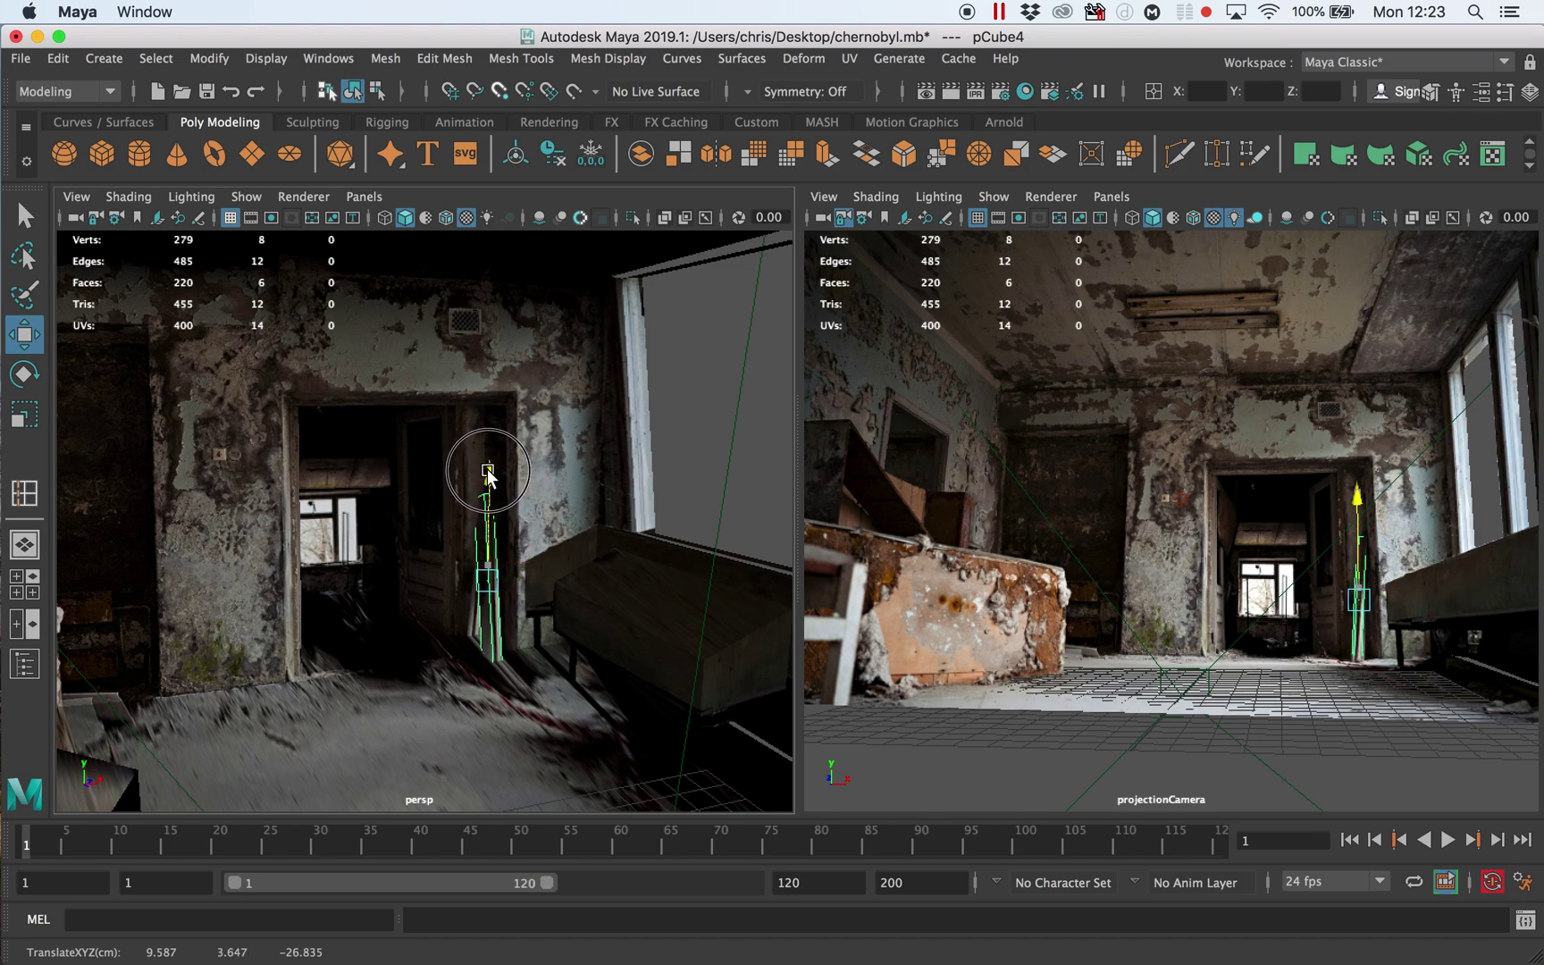
- Limit the perspective view's displayed object types to polygons only
alt+right_drag(574, 512, 438, 403)
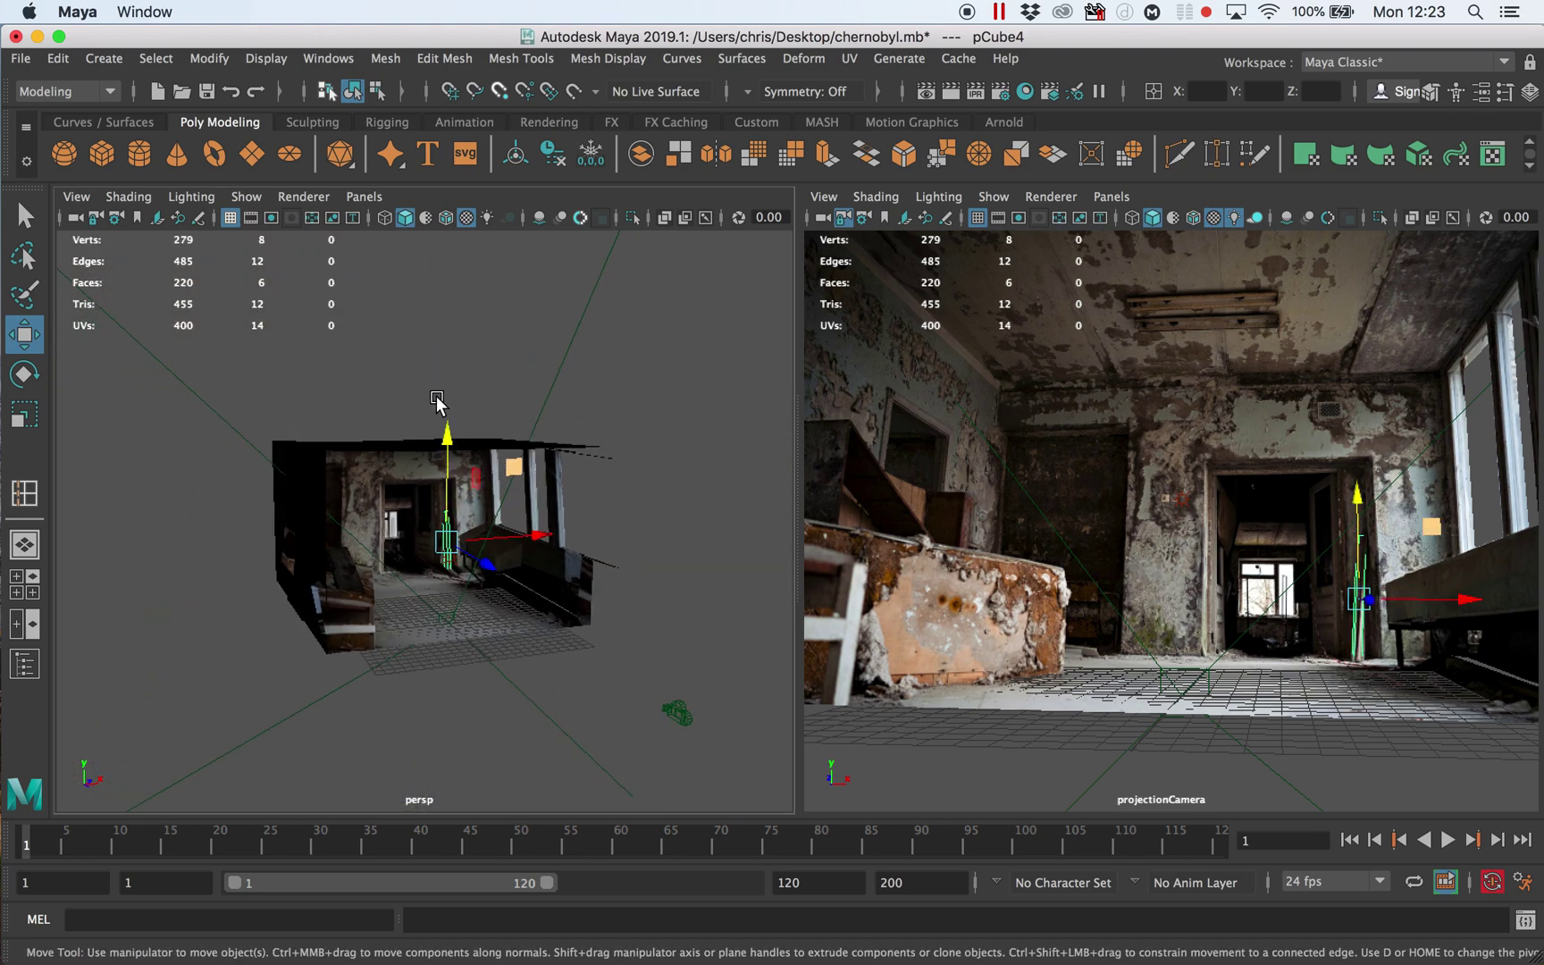
alt+drag(438, 403, 352, 425)
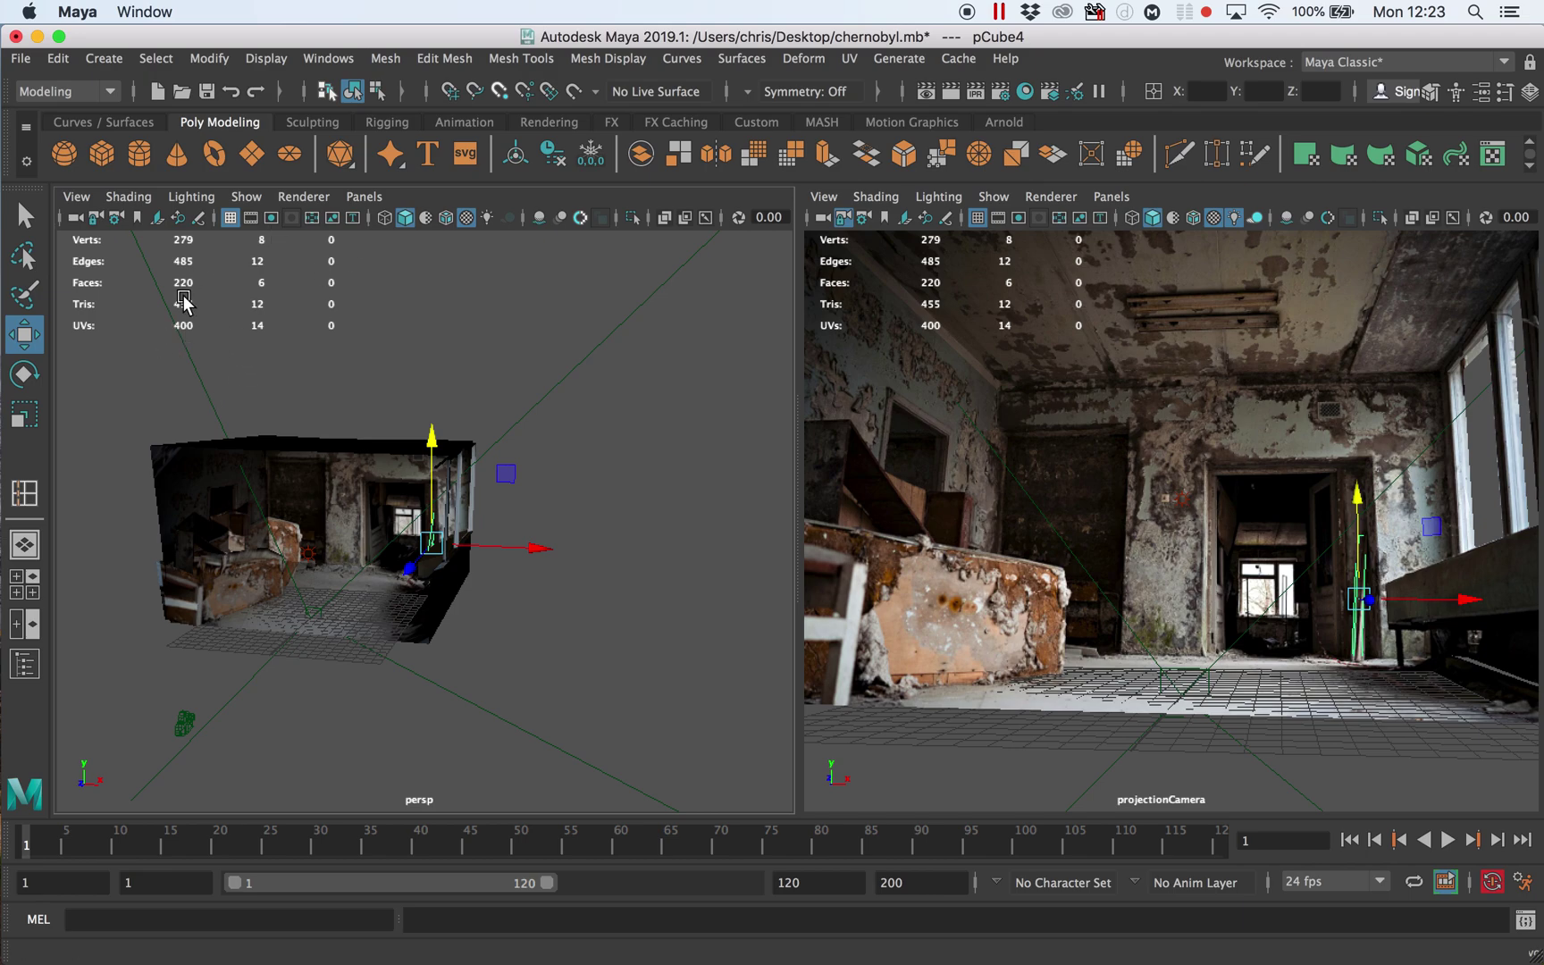
alt+drag(229, 381, 375, 394)
click(247, 197)
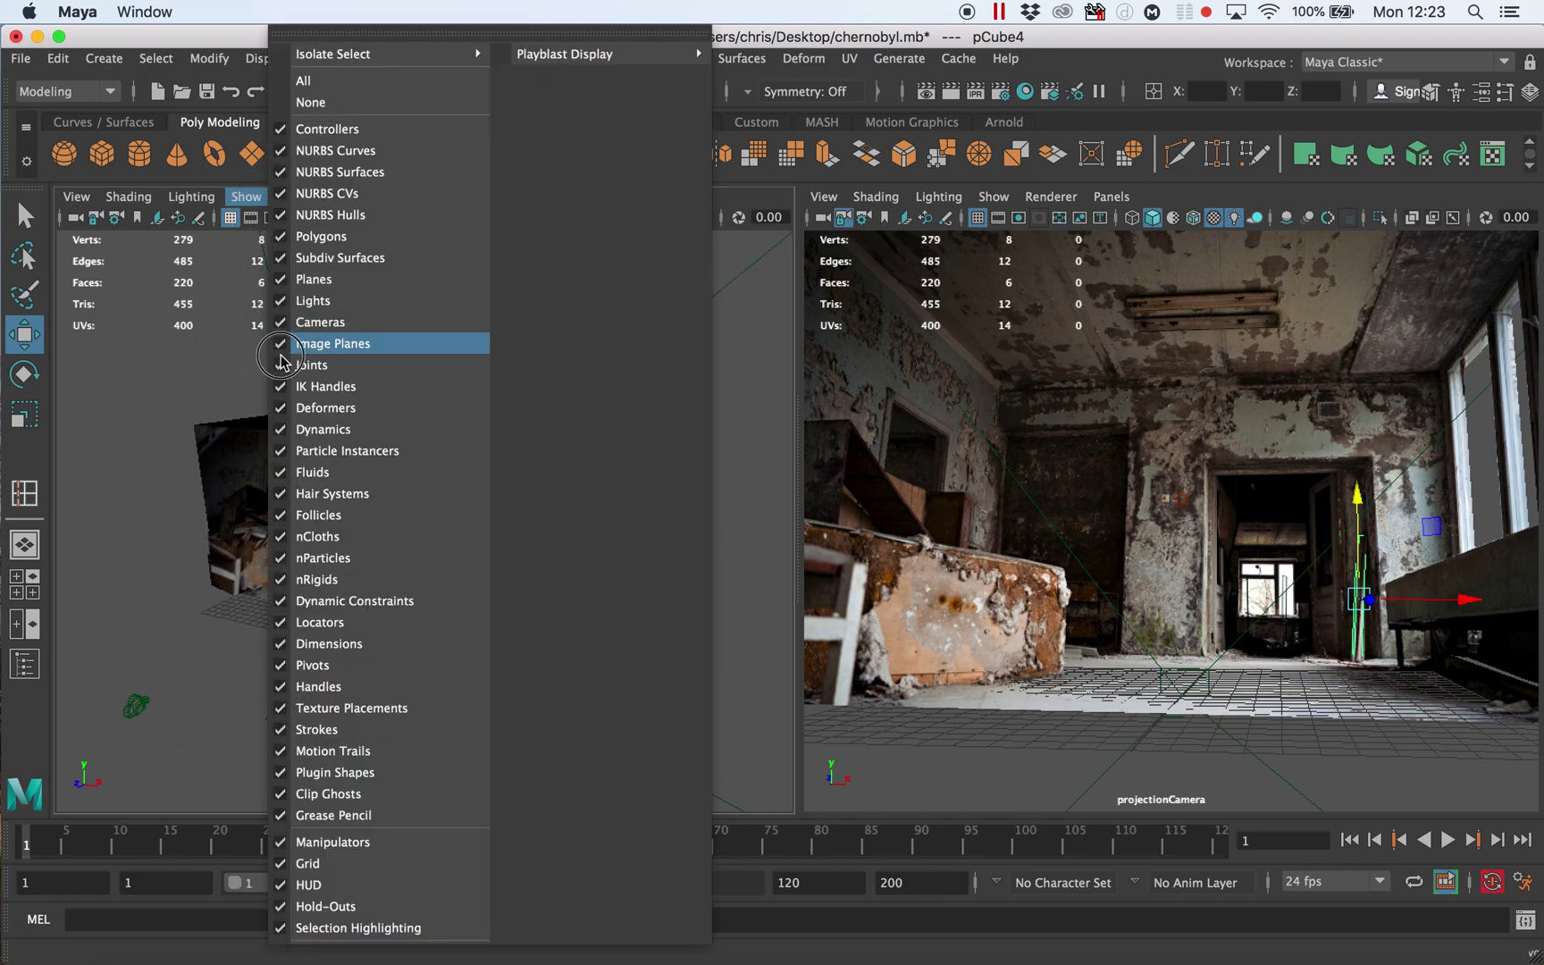
click(311, 102)
click(255, 198)
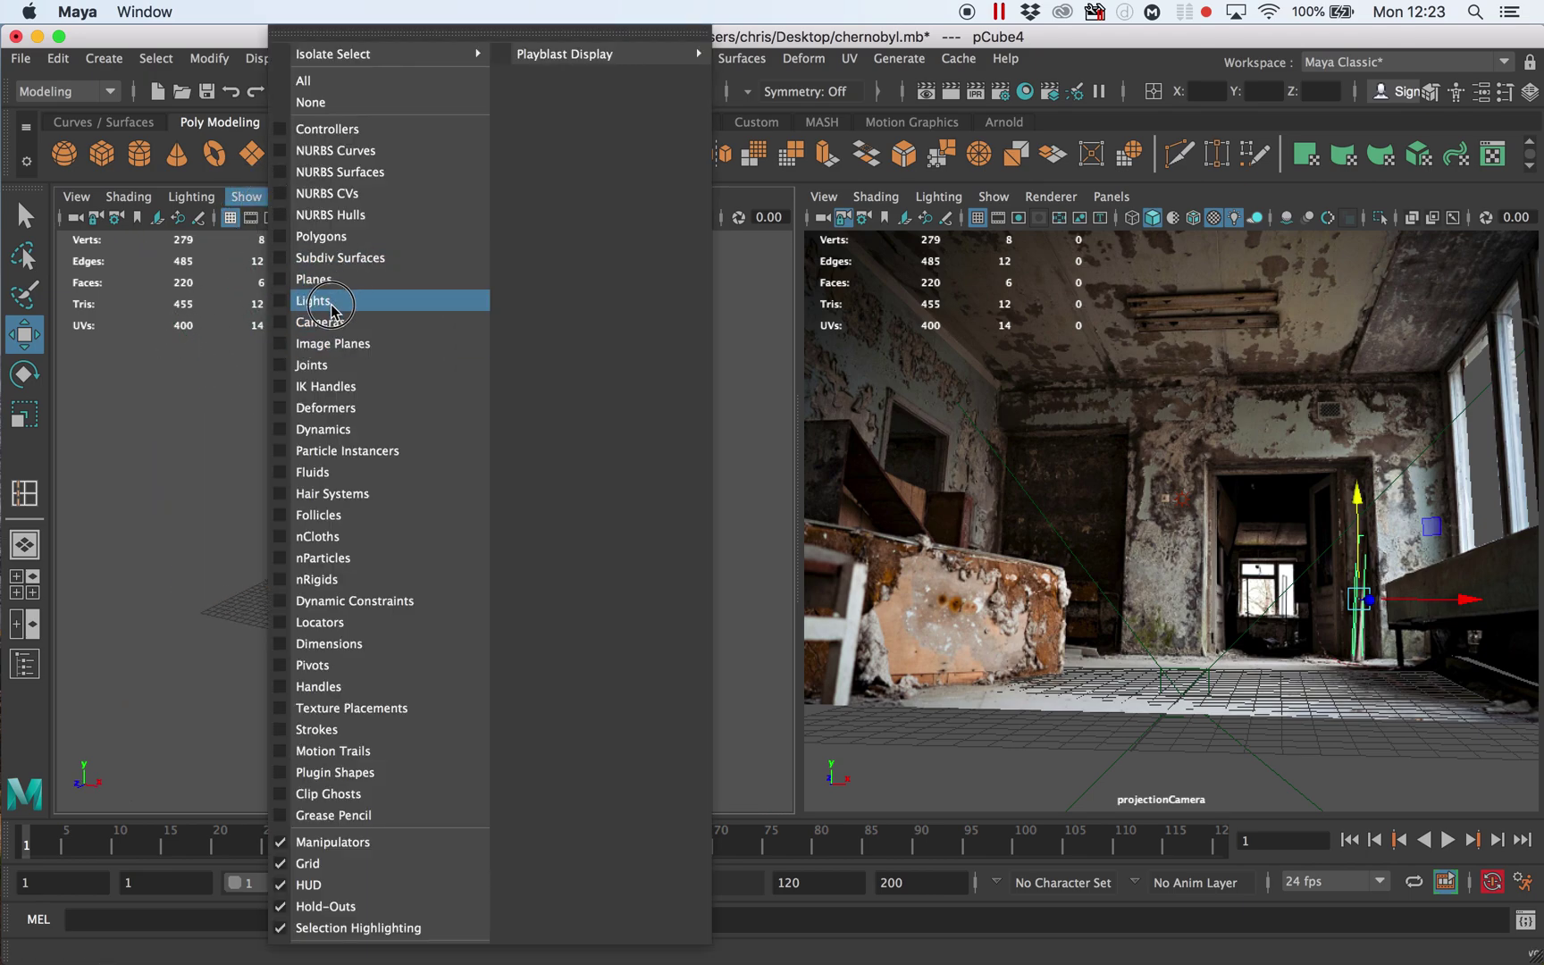
click(321, 236)
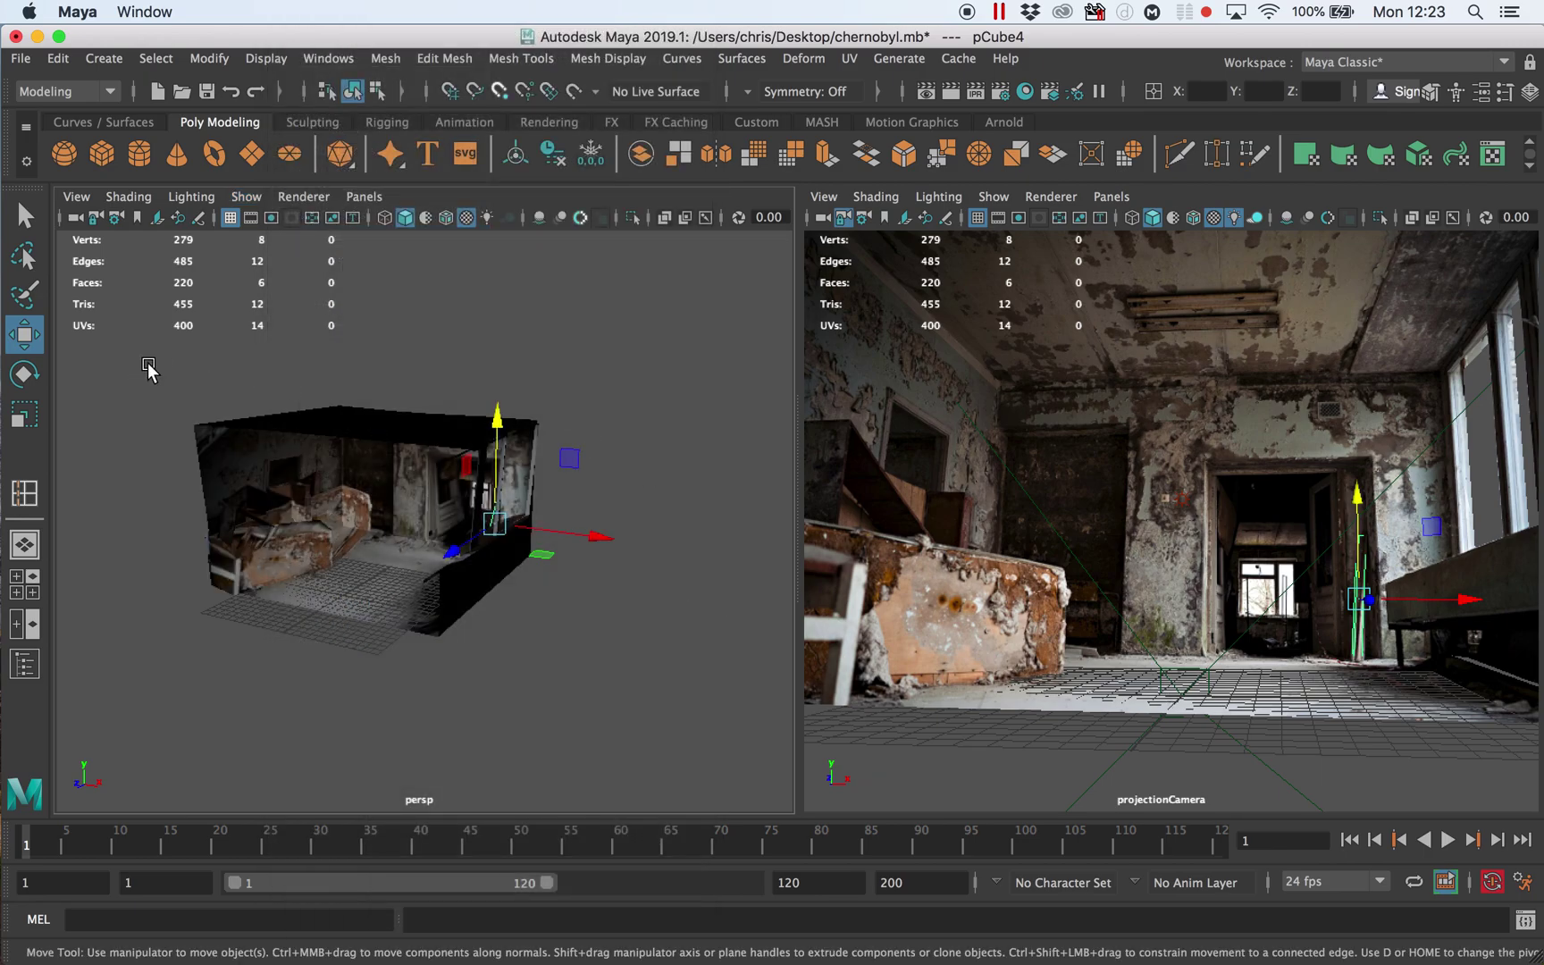
- Select all the geometry and inspect its wireframe against the projected photo around the counter, doorway and bench
drag(138, 339, 741, 765)
alt+drag(361, 390, 435, 390)
alt+right_drag(435, 390, 744, 451)
alt+drag(573, 497, 570, 444)
alt+right_drag(570, 444, 576, 444)
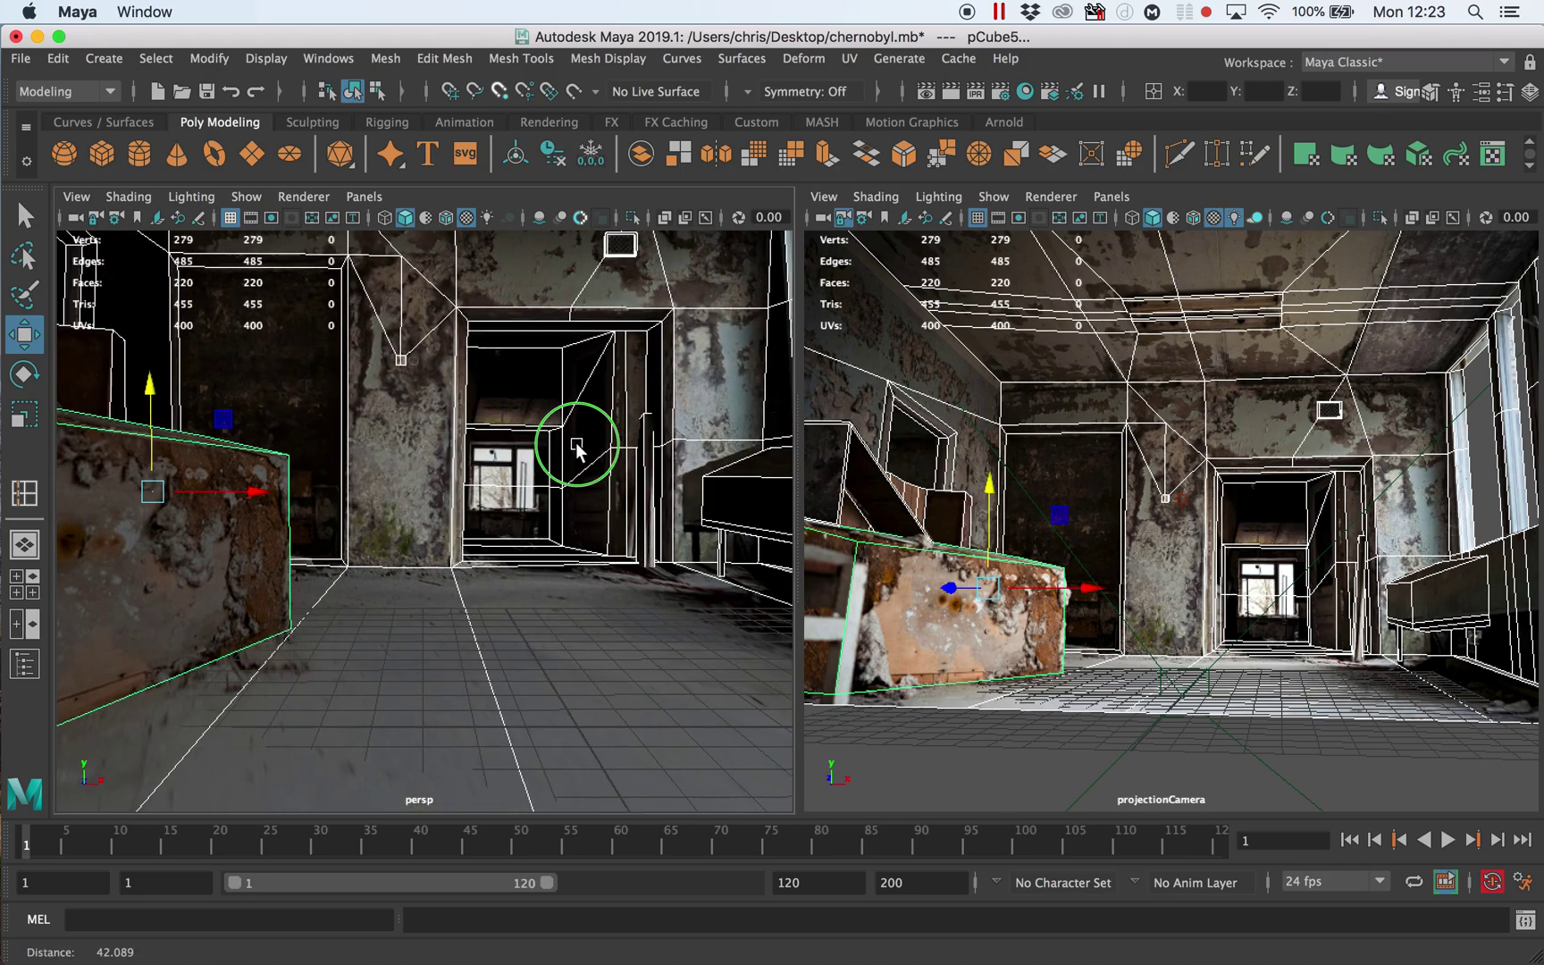
alt+drag(576, 451, 531, 468)
alt+middle_drag(530, 467, 380, 479)
alt+right_drag(380, 478, 692, 483)
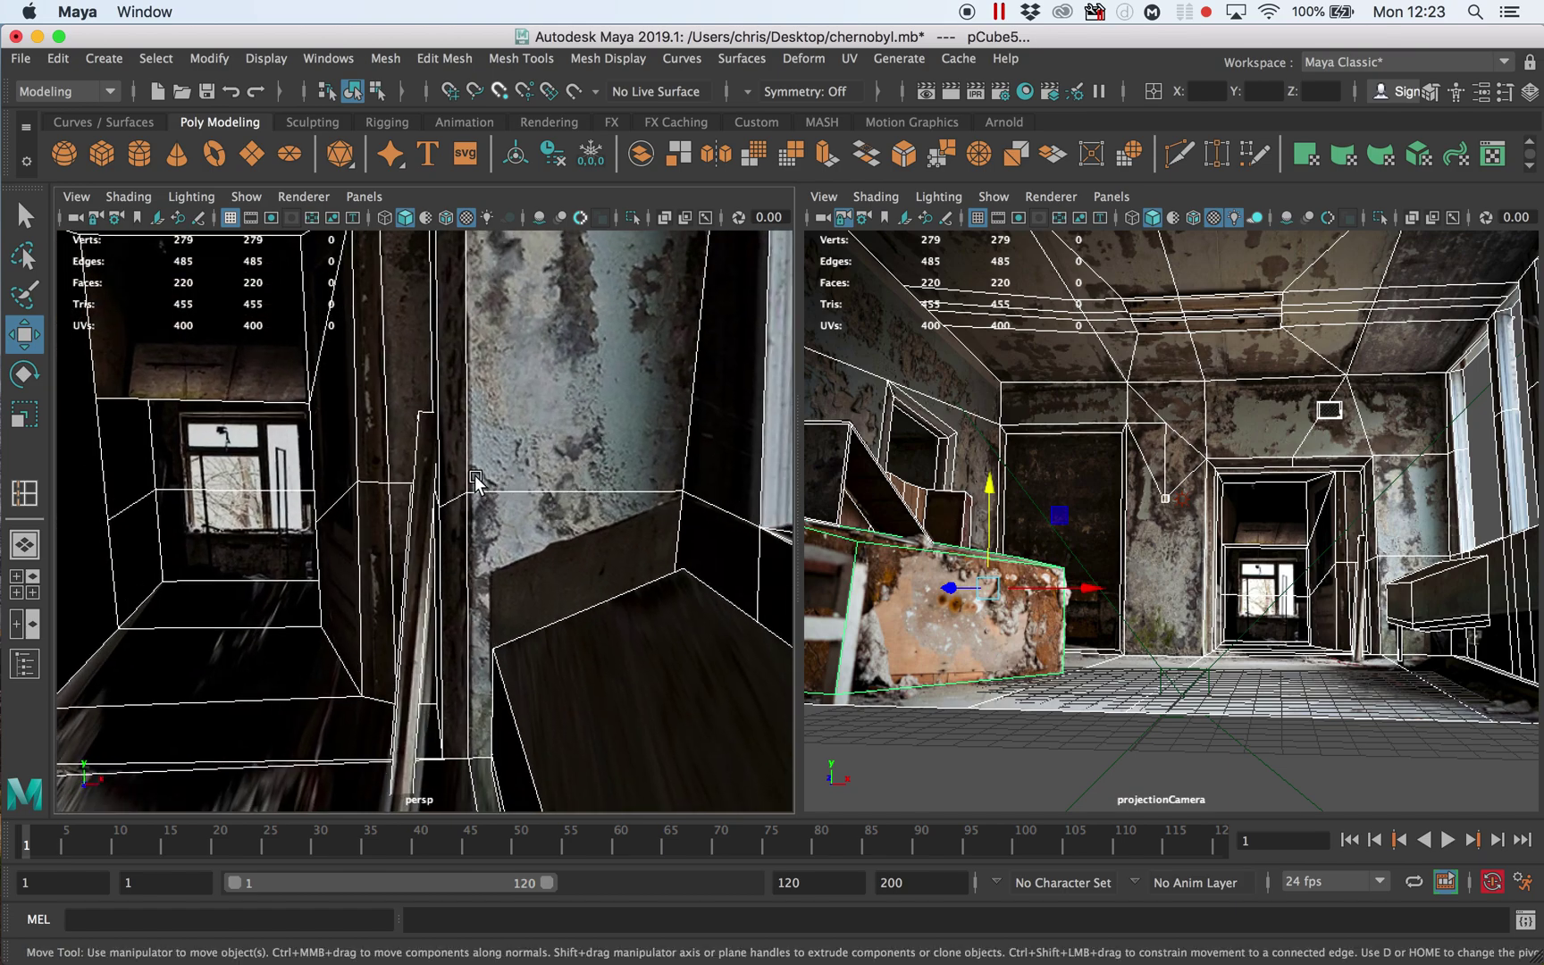
- Apply Automatic UV mapping to all the selected room geometry
alt+drag(477, 480, 487, 546)
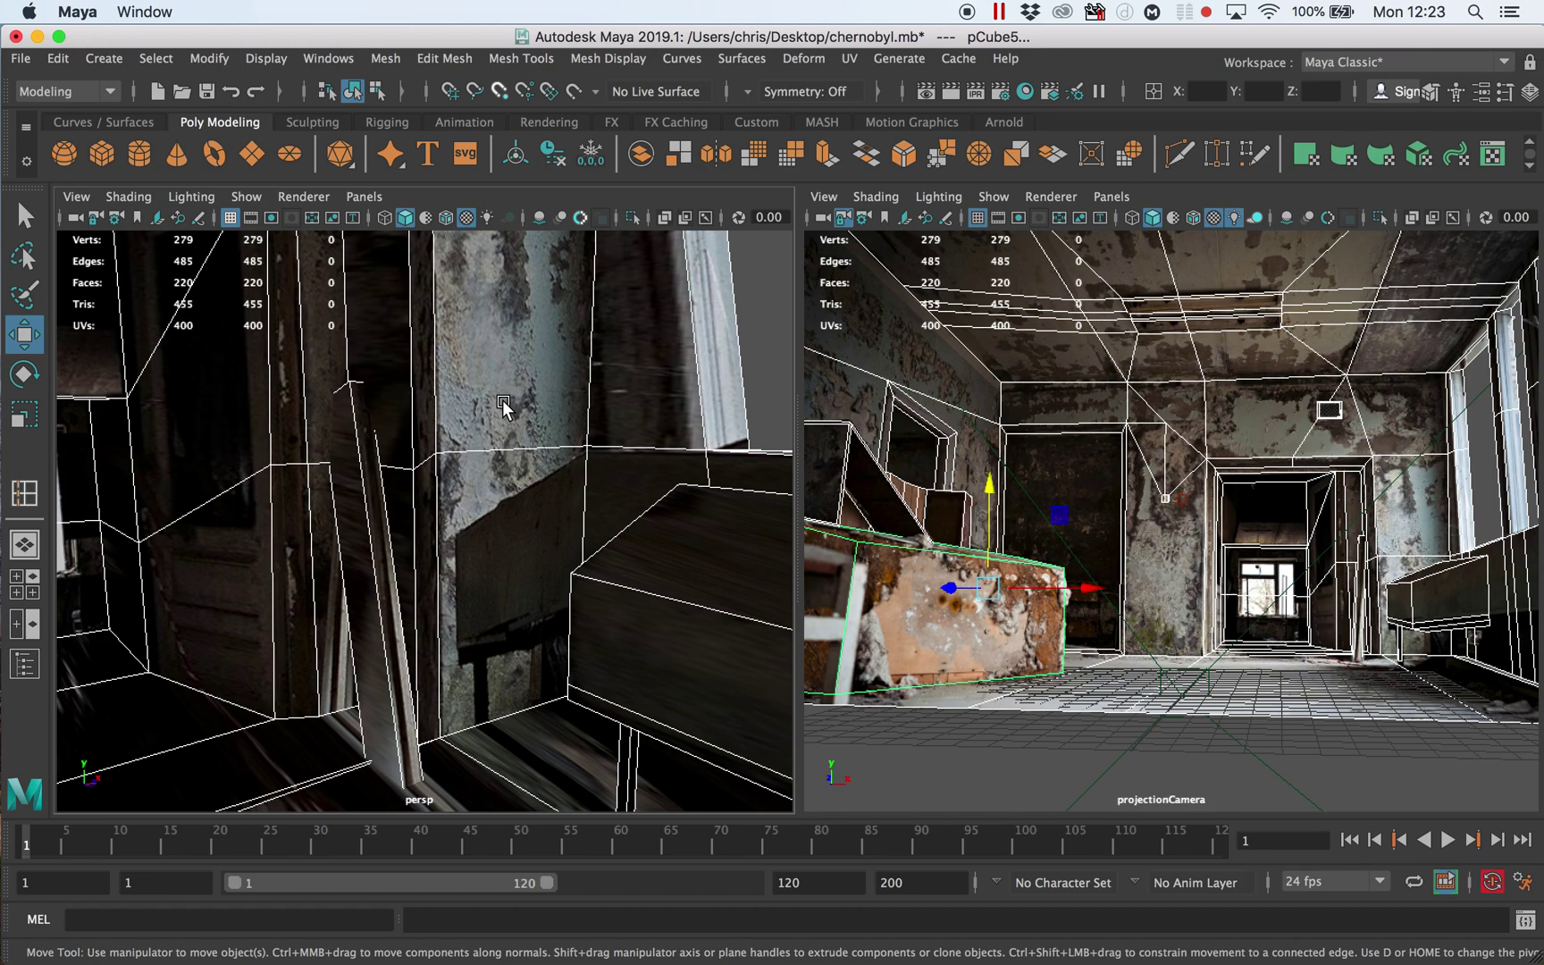
alt+drag(493, 565, 463, 471)
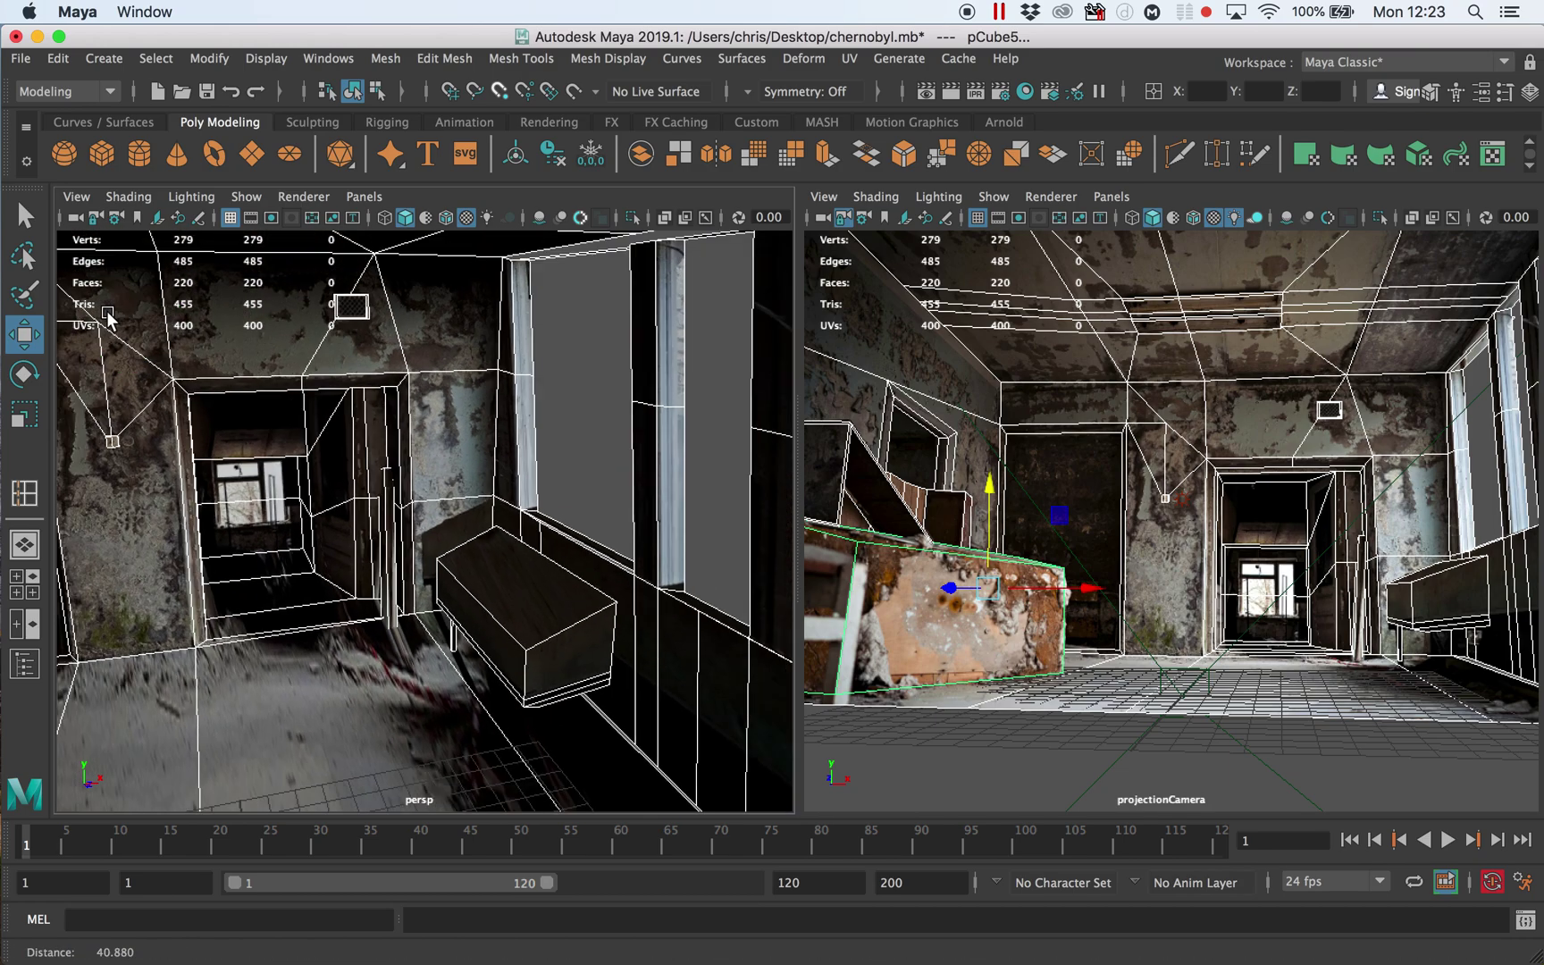
scroll(107, 313, down, 1)
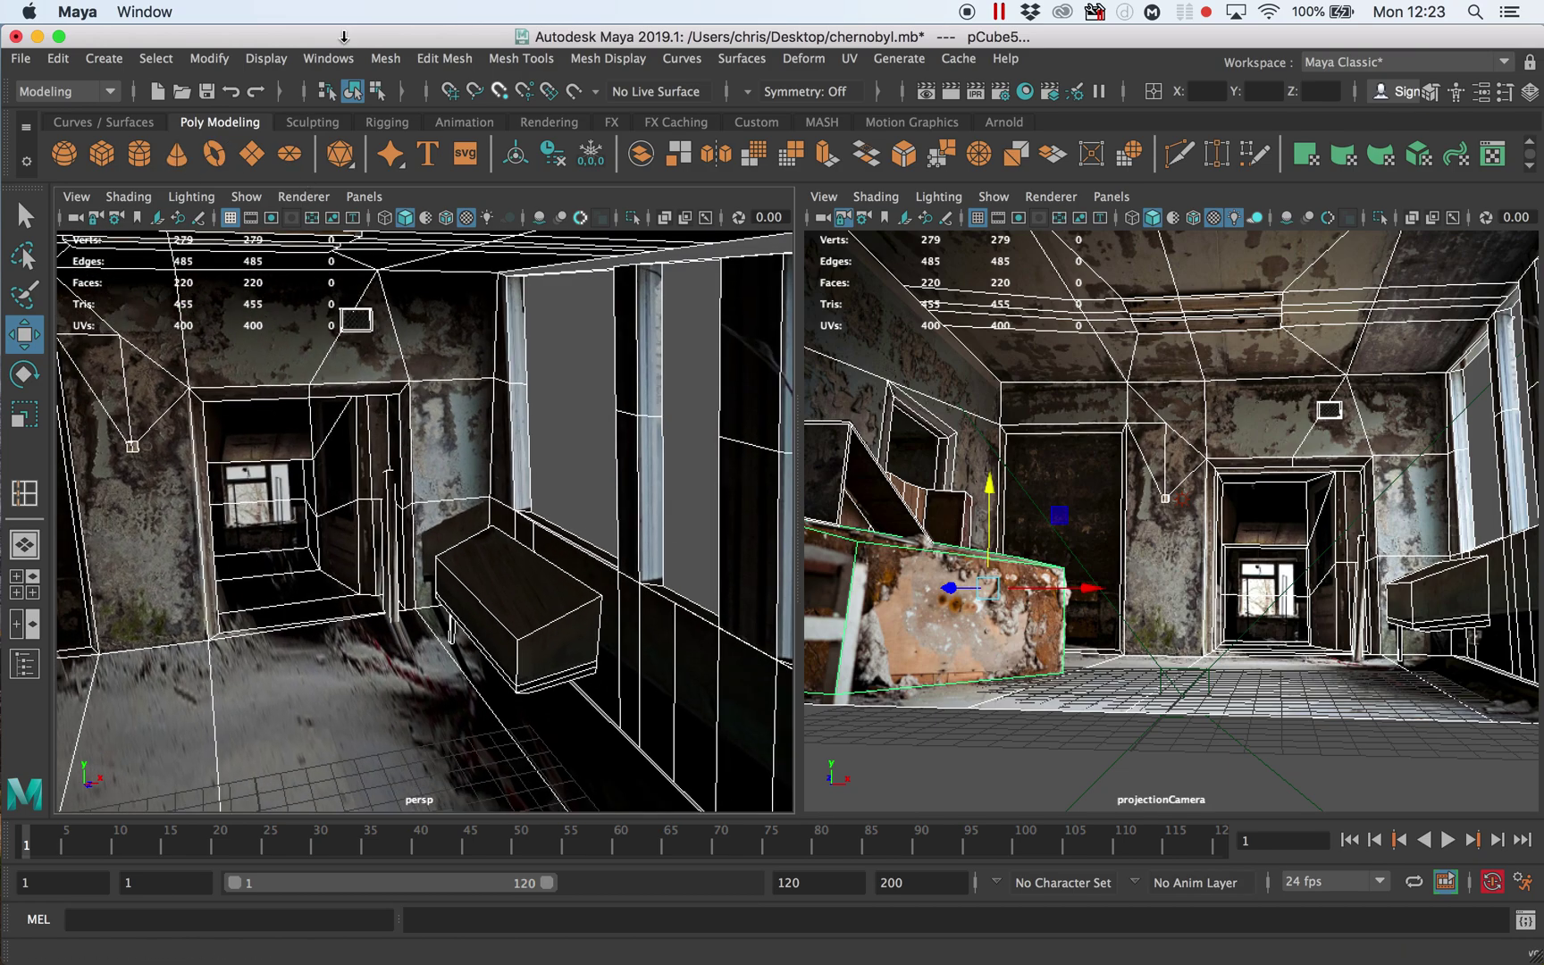
click(849, 58)
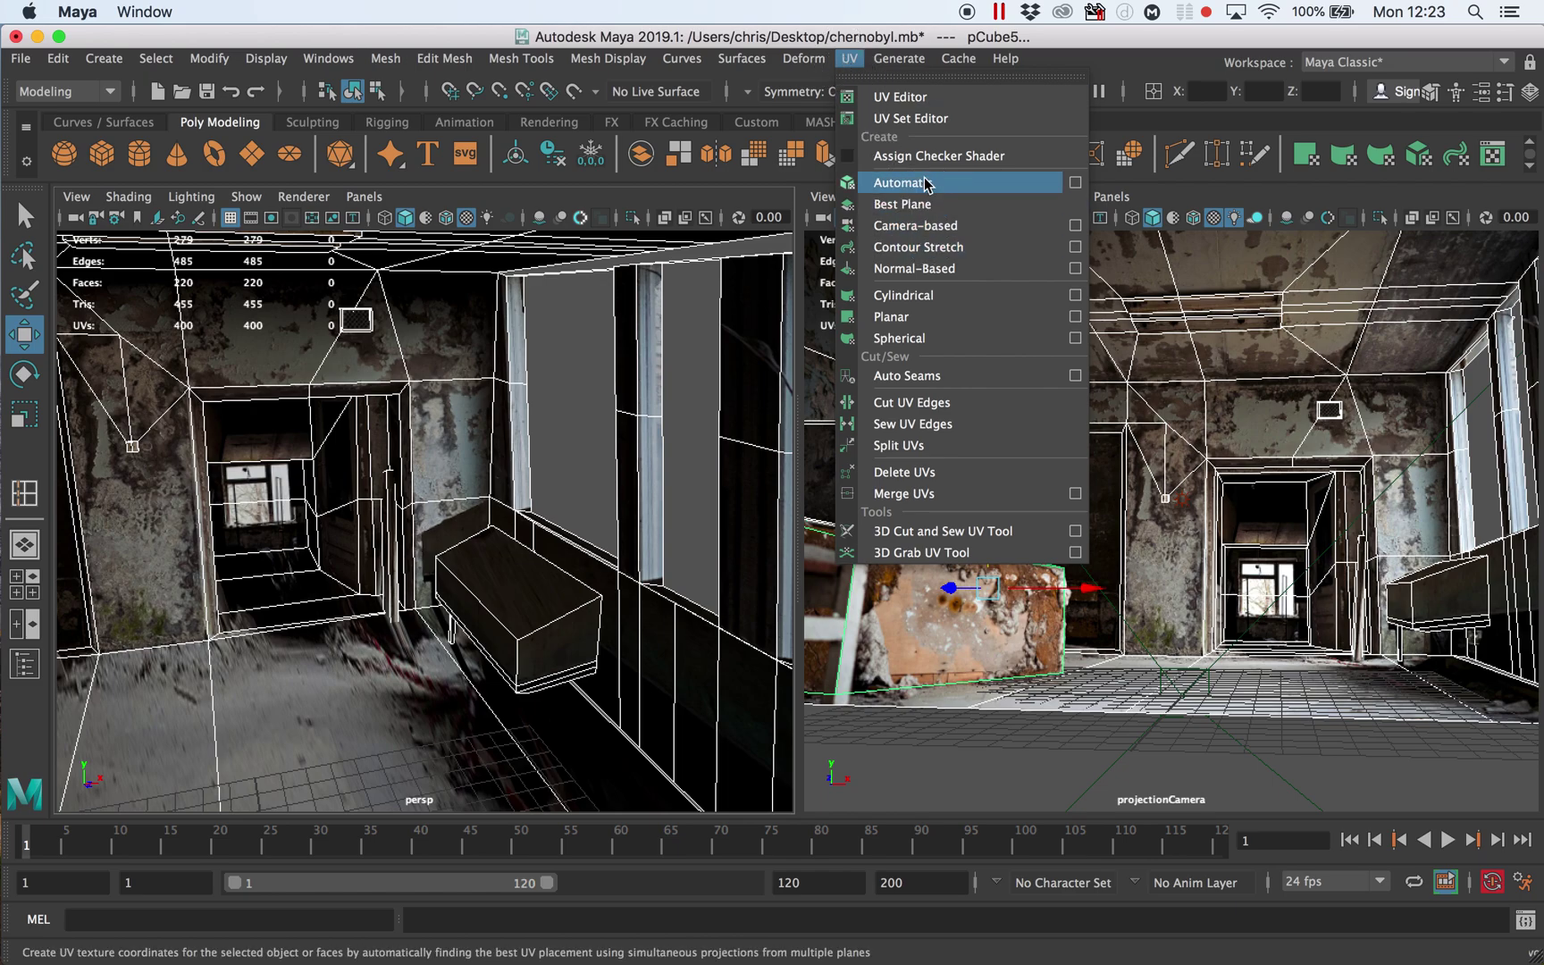
click(910, 176)
- Frame the whole room, select all of its geometry and delete its construction history
right_drag(526, 545, 631, 349)
click(595, 469)
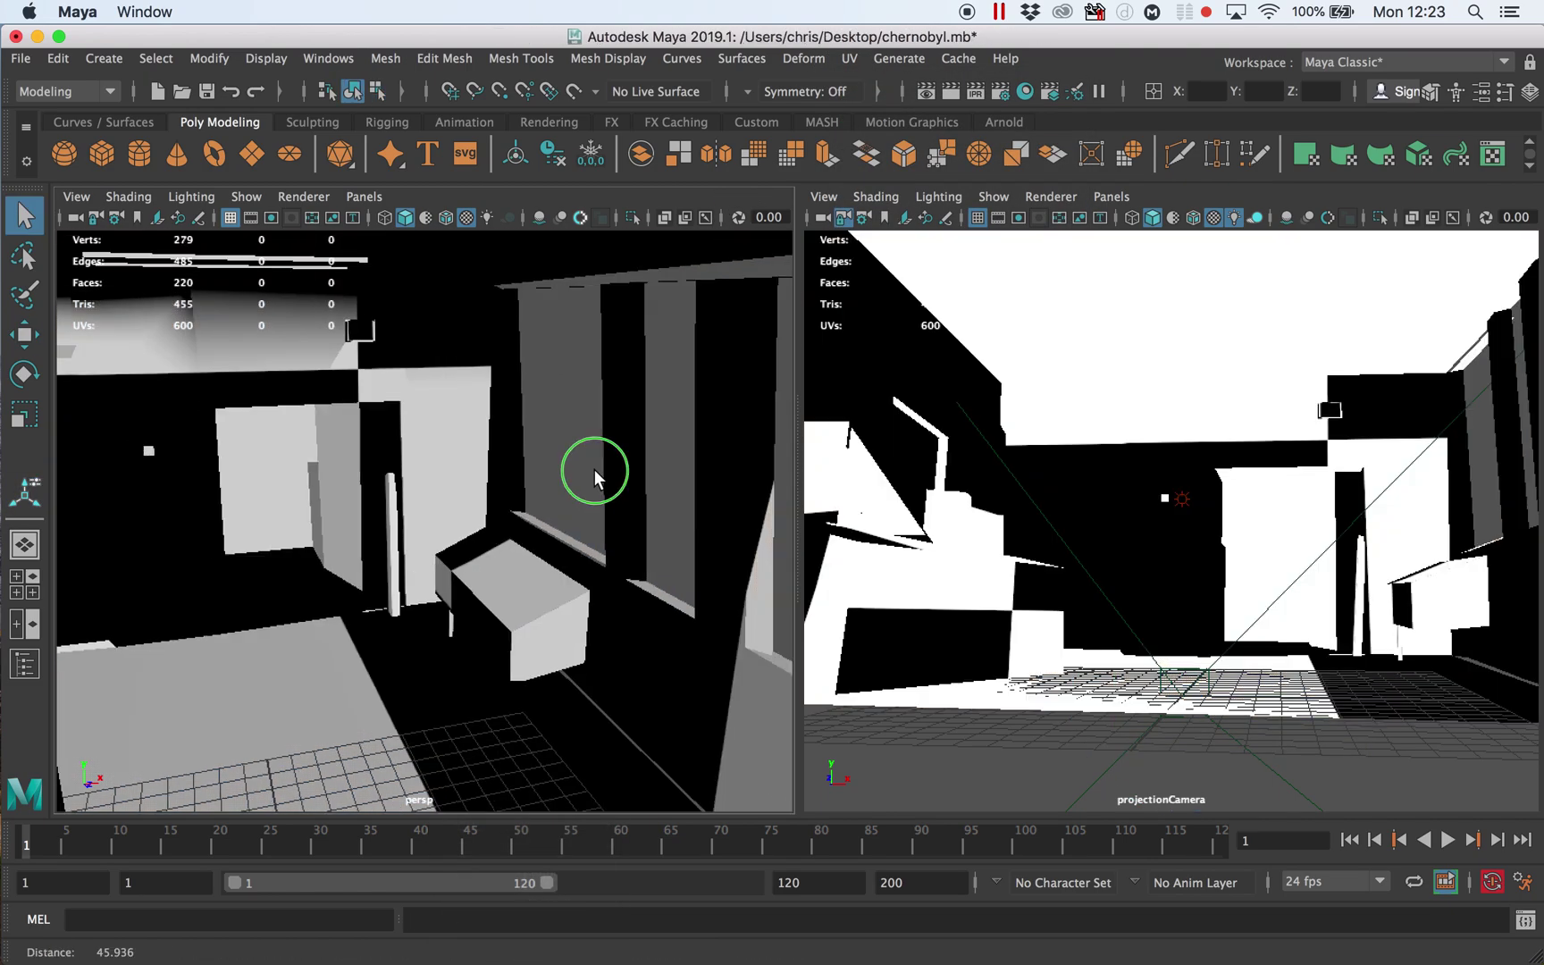
key(f)
drag(114, 352, 764, 734)
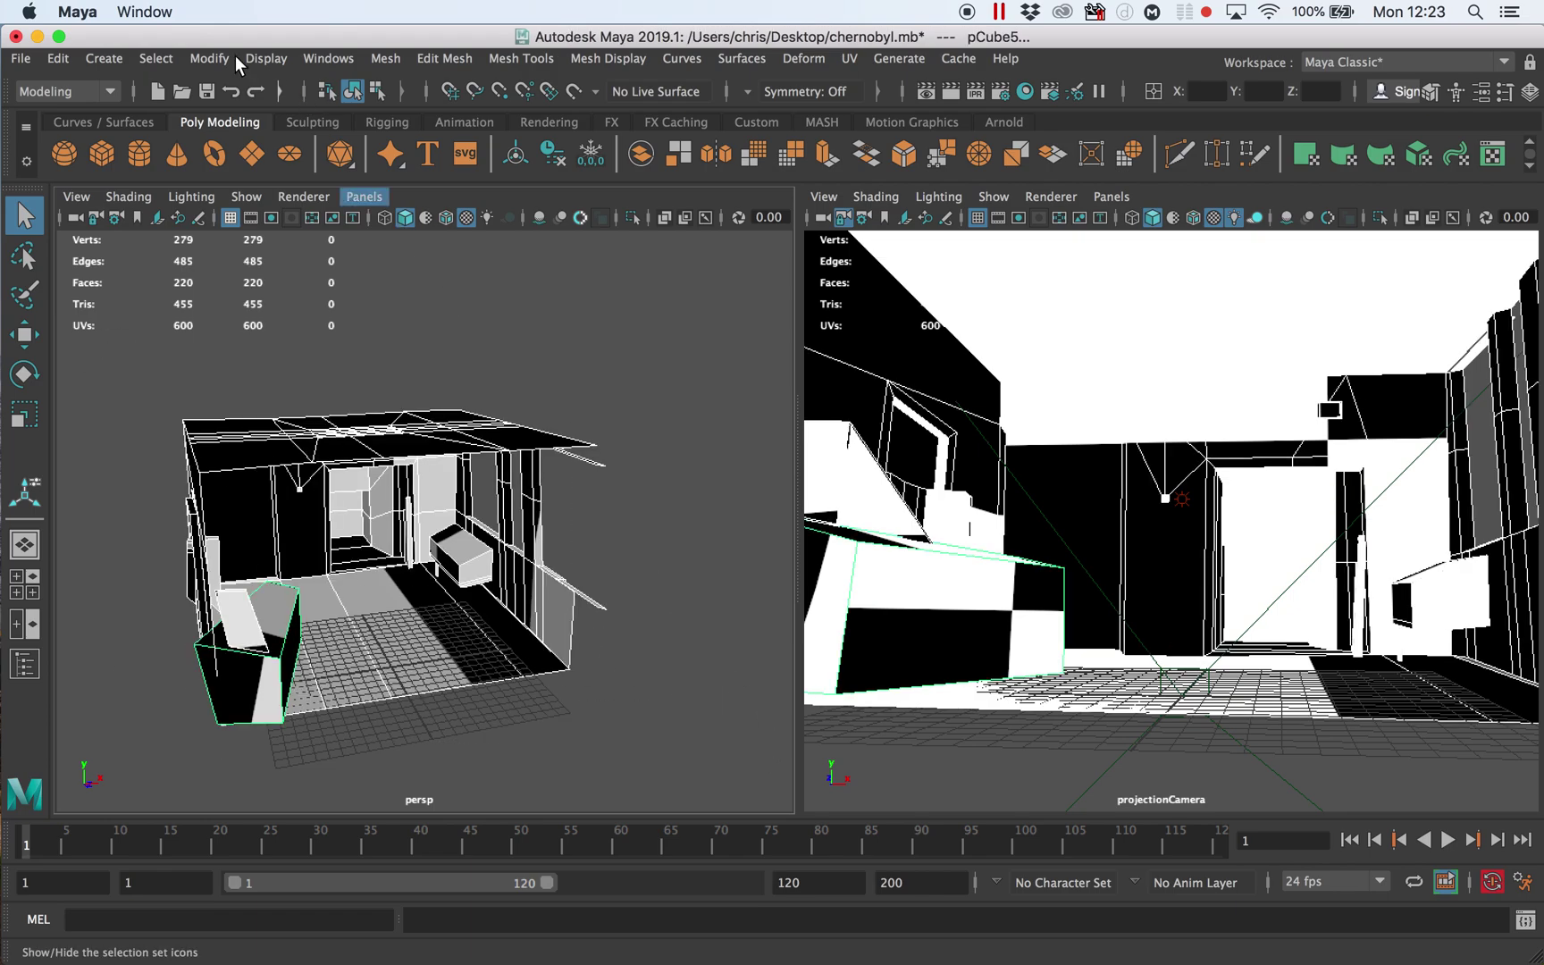
click(58, 57)
mouse_move(235, 311)
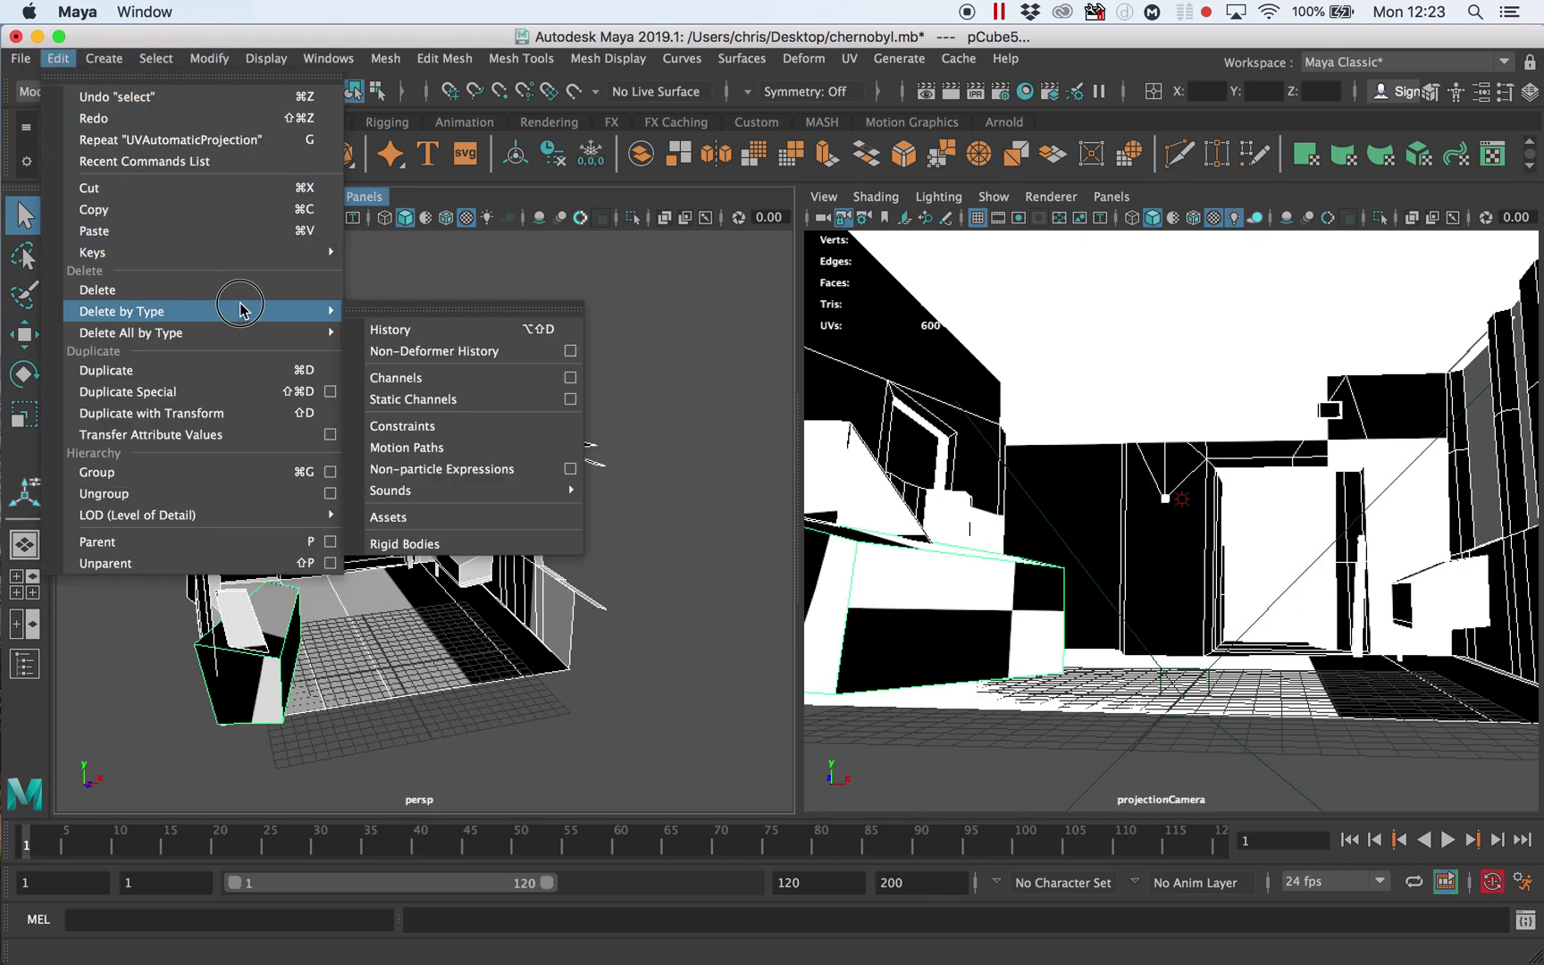
click(410, 327)
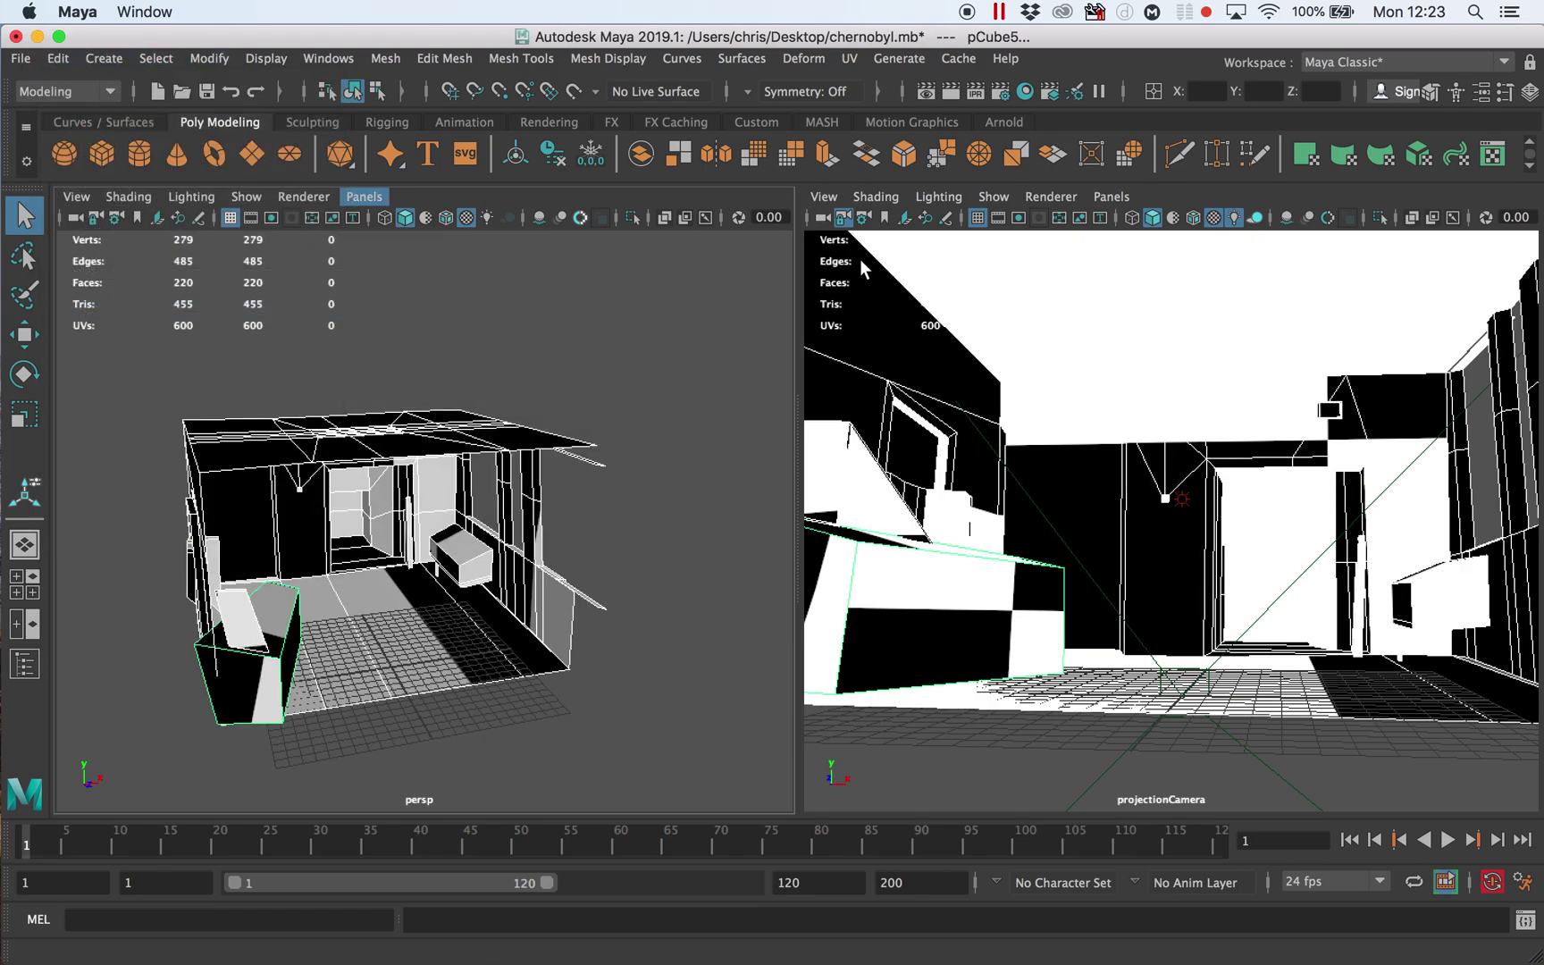
- Open the projectionTexture Lambert material's attributes and break the existing connection on its Color
click(1481, 91)
click(1440, 237)
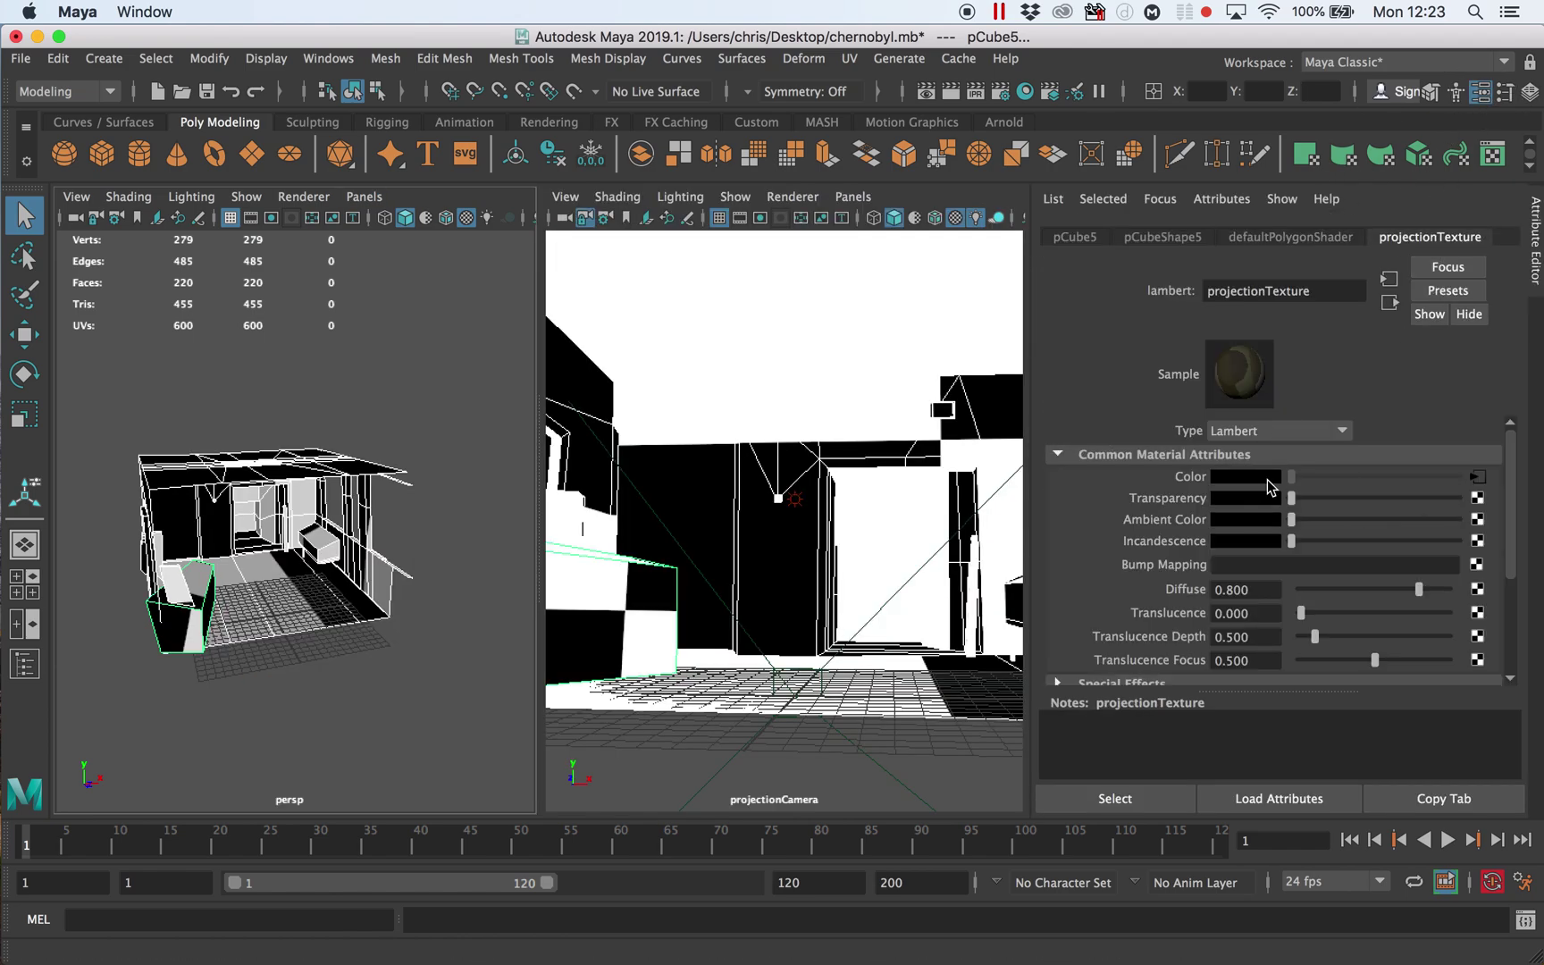
right_click(1185, 485)
click(1152, 529)
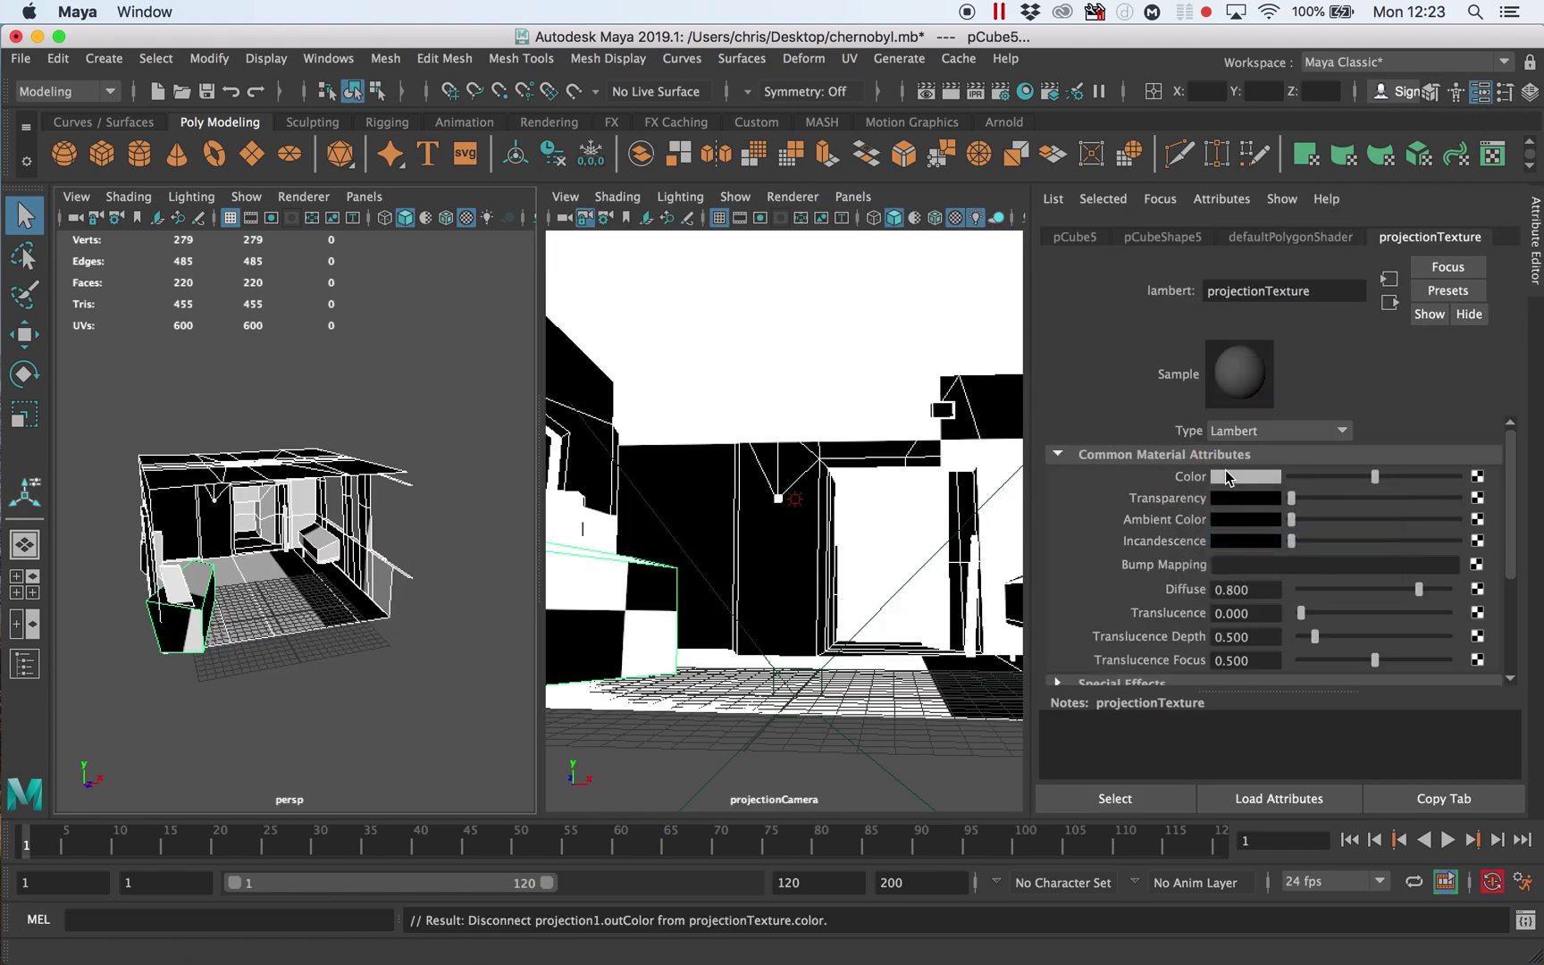
- Connect a new File texture, created as a projection, to the projectionTexture material's Color
click(1477, 476)
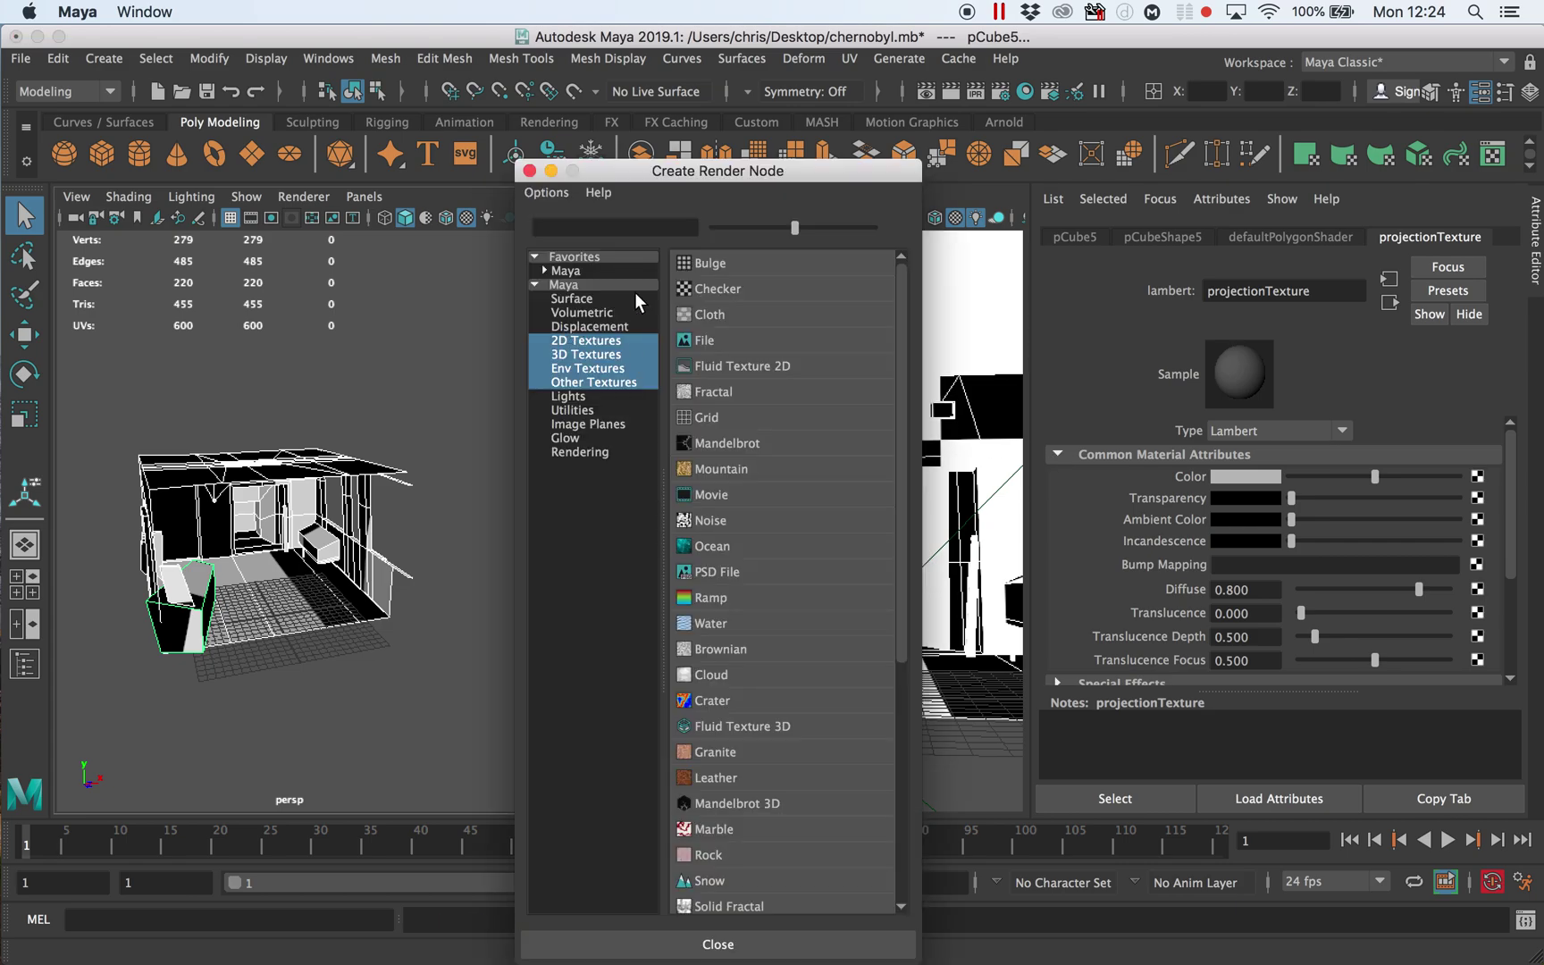
click(742, 344)
right_click(712, 340)
click(769, 377)
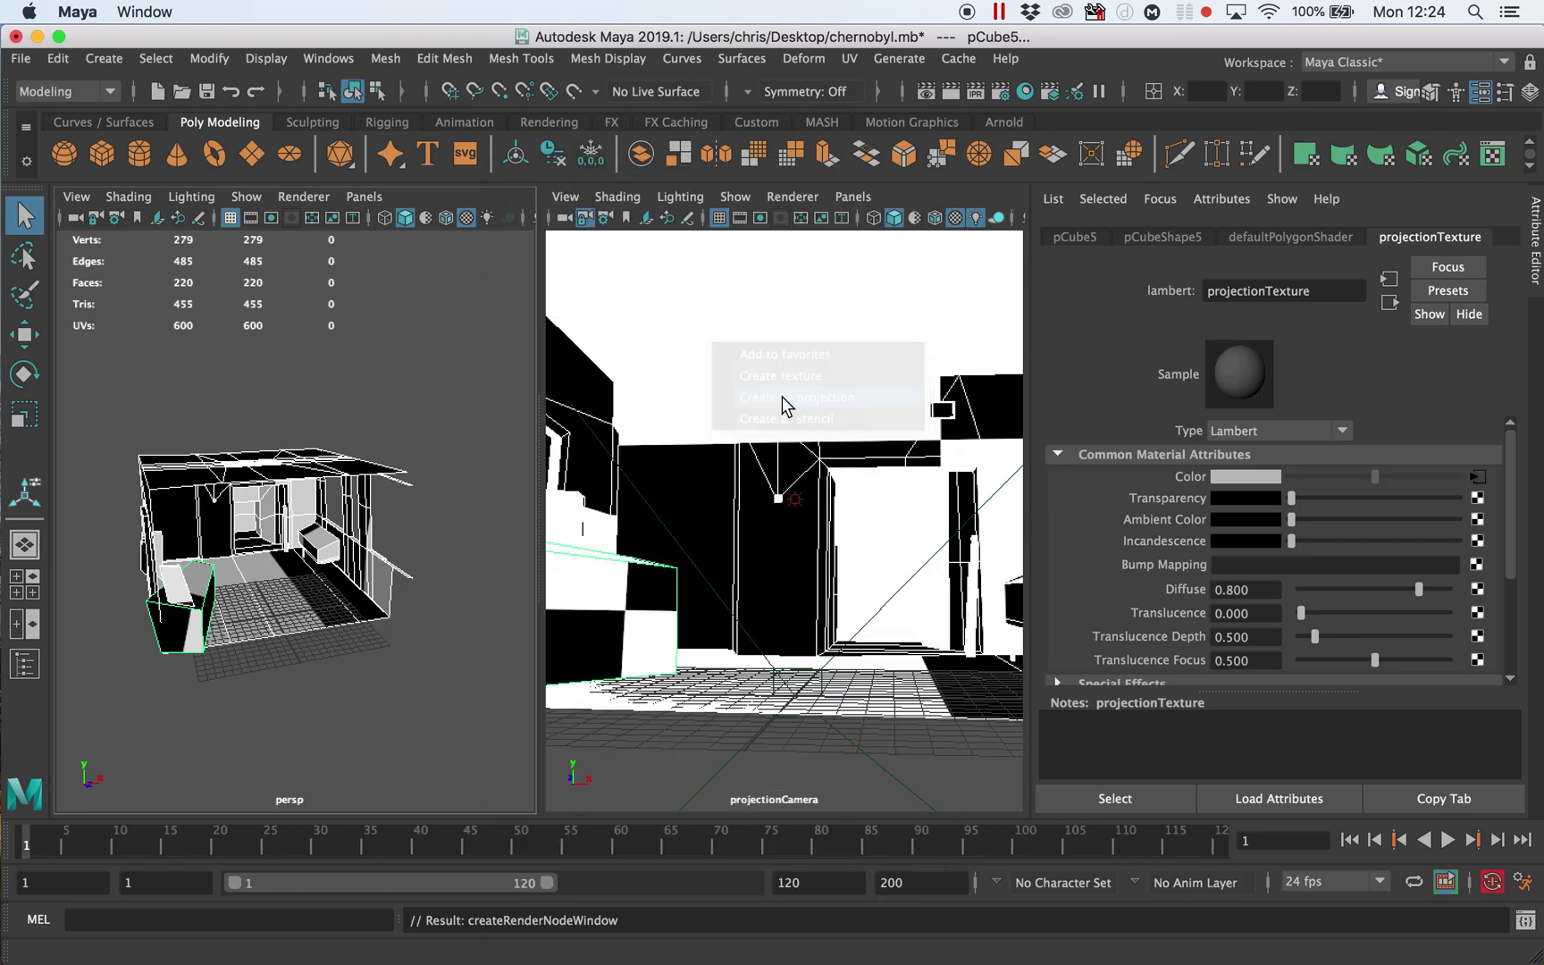
- Set the new projection's type to Perspective and link it to projectionCameraShape
click(1228, 517)
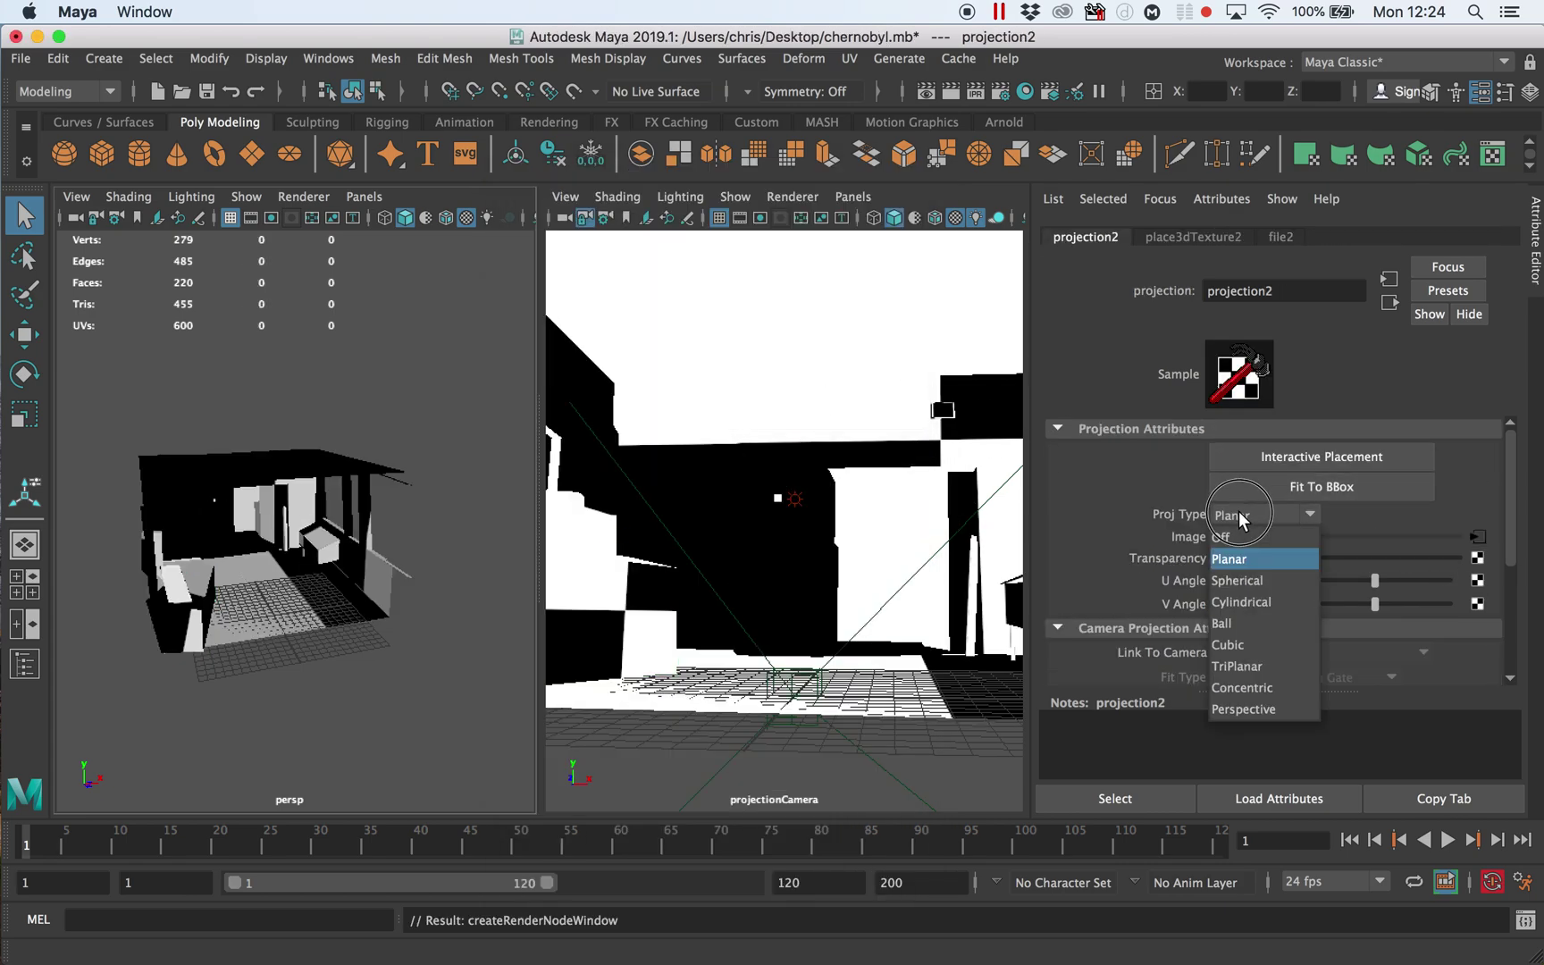
click(1240, 706)
click(1260, 653)
click(1286, 718)
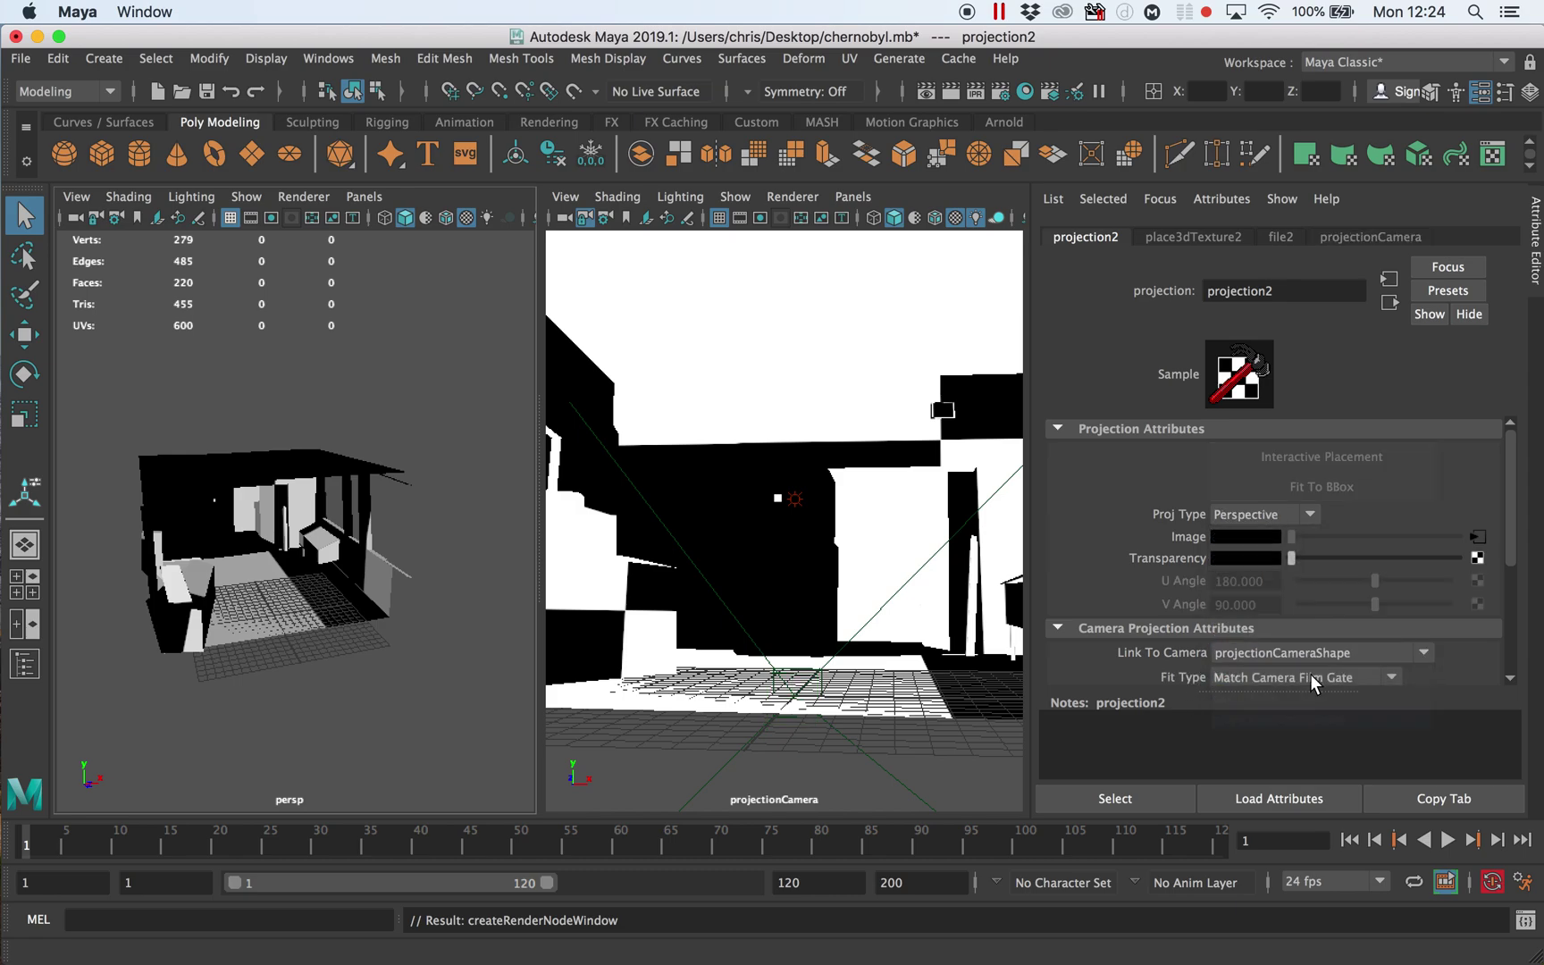
- Load Chernobyl-075.jpg from the Desktop as the projection's image and turn on textured display in the perspective view
click(1479, 536)
click(1482, 527)
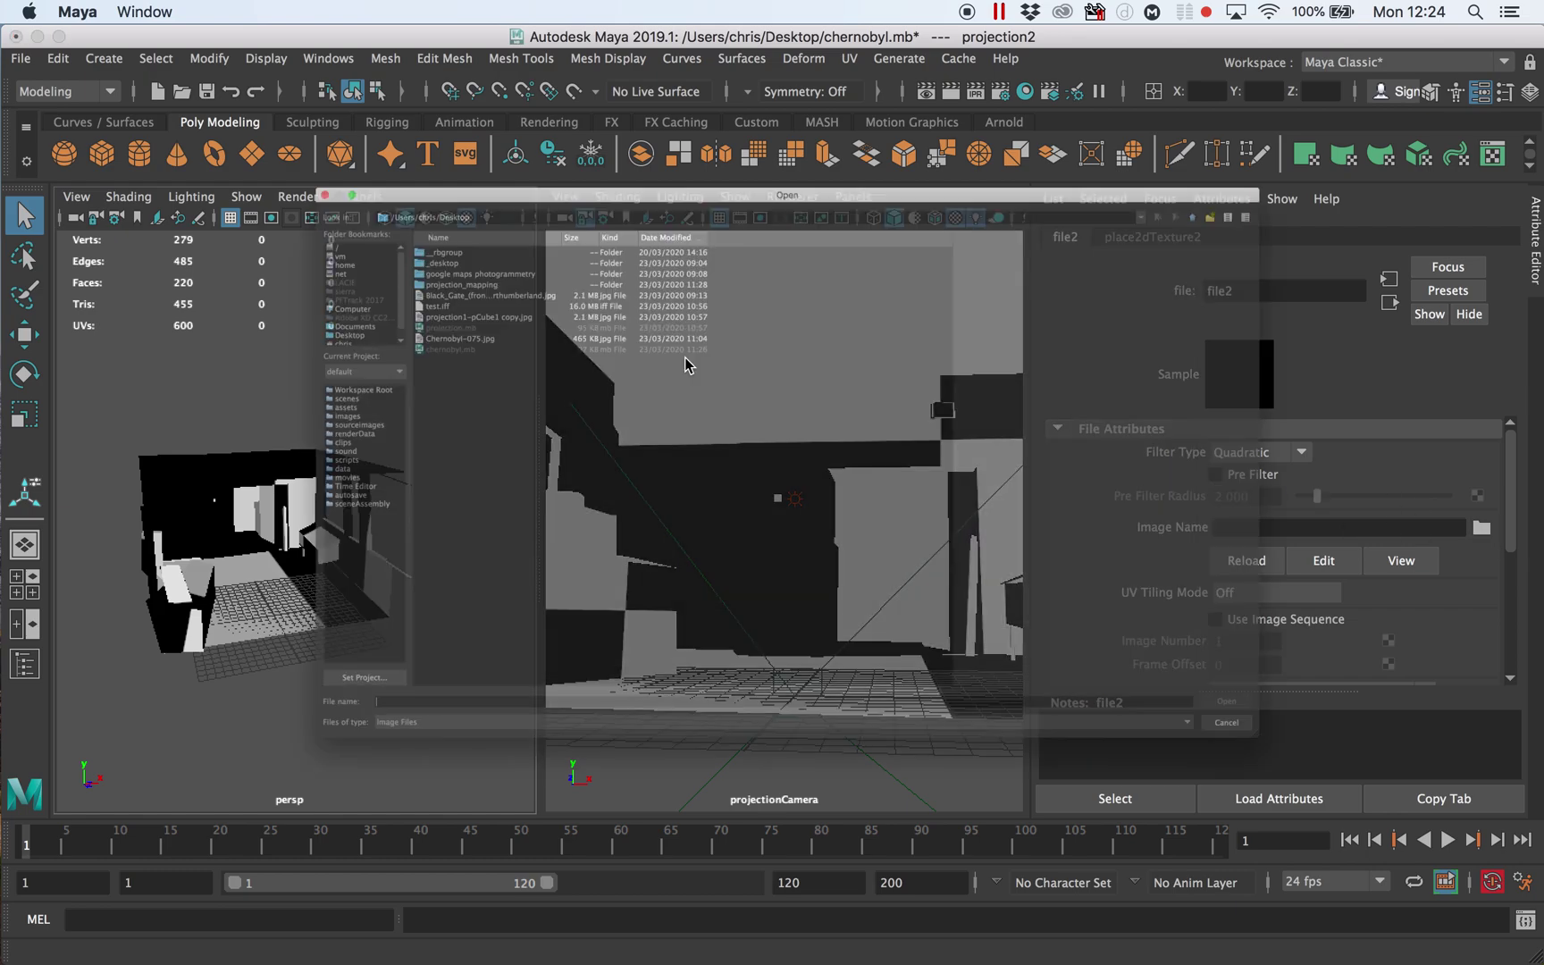
click(283, 265)
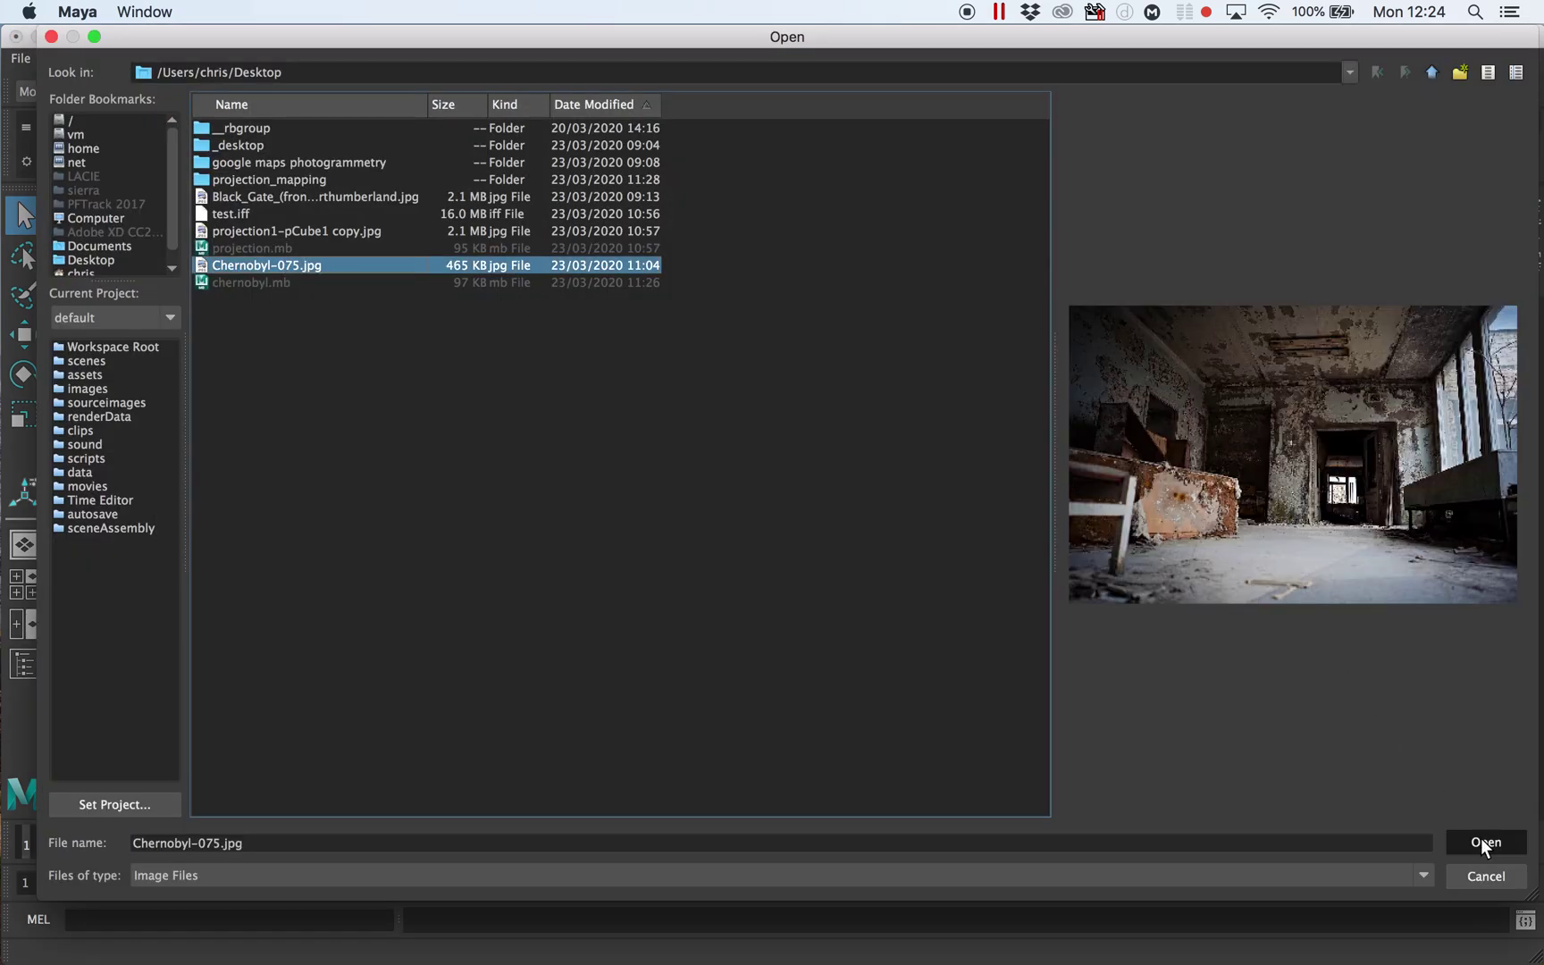
click(1481, 842)
key(6)
click(411, 514)
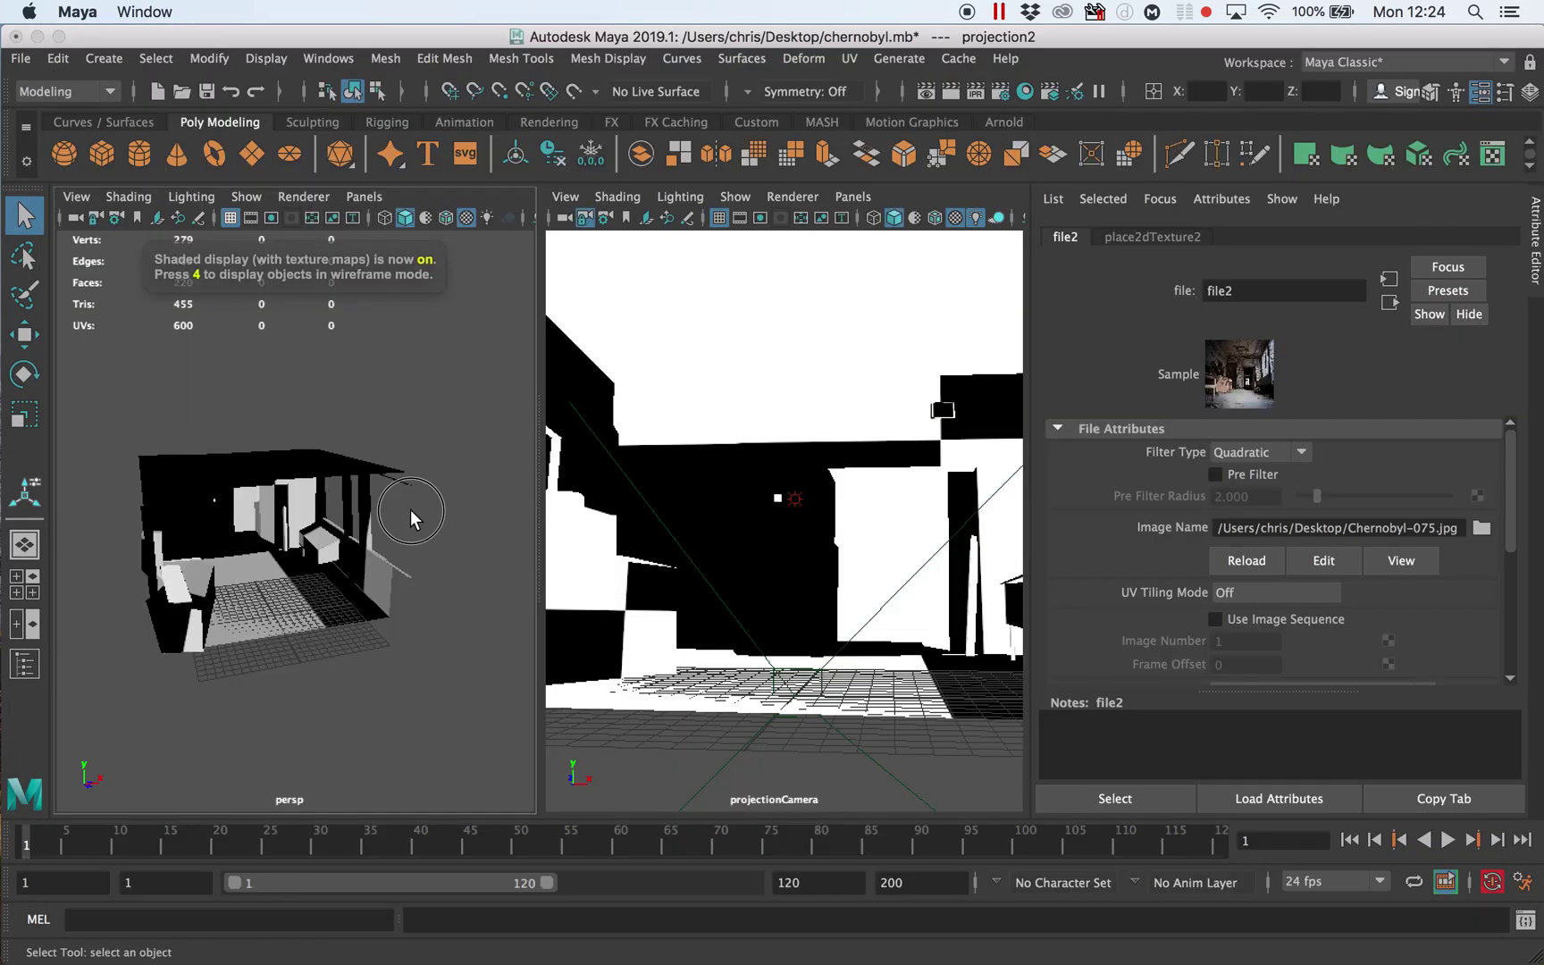
- Examine the room mesh's UV layout in the UV Editor, switching the Checker Map on and back off
click(366, 547)
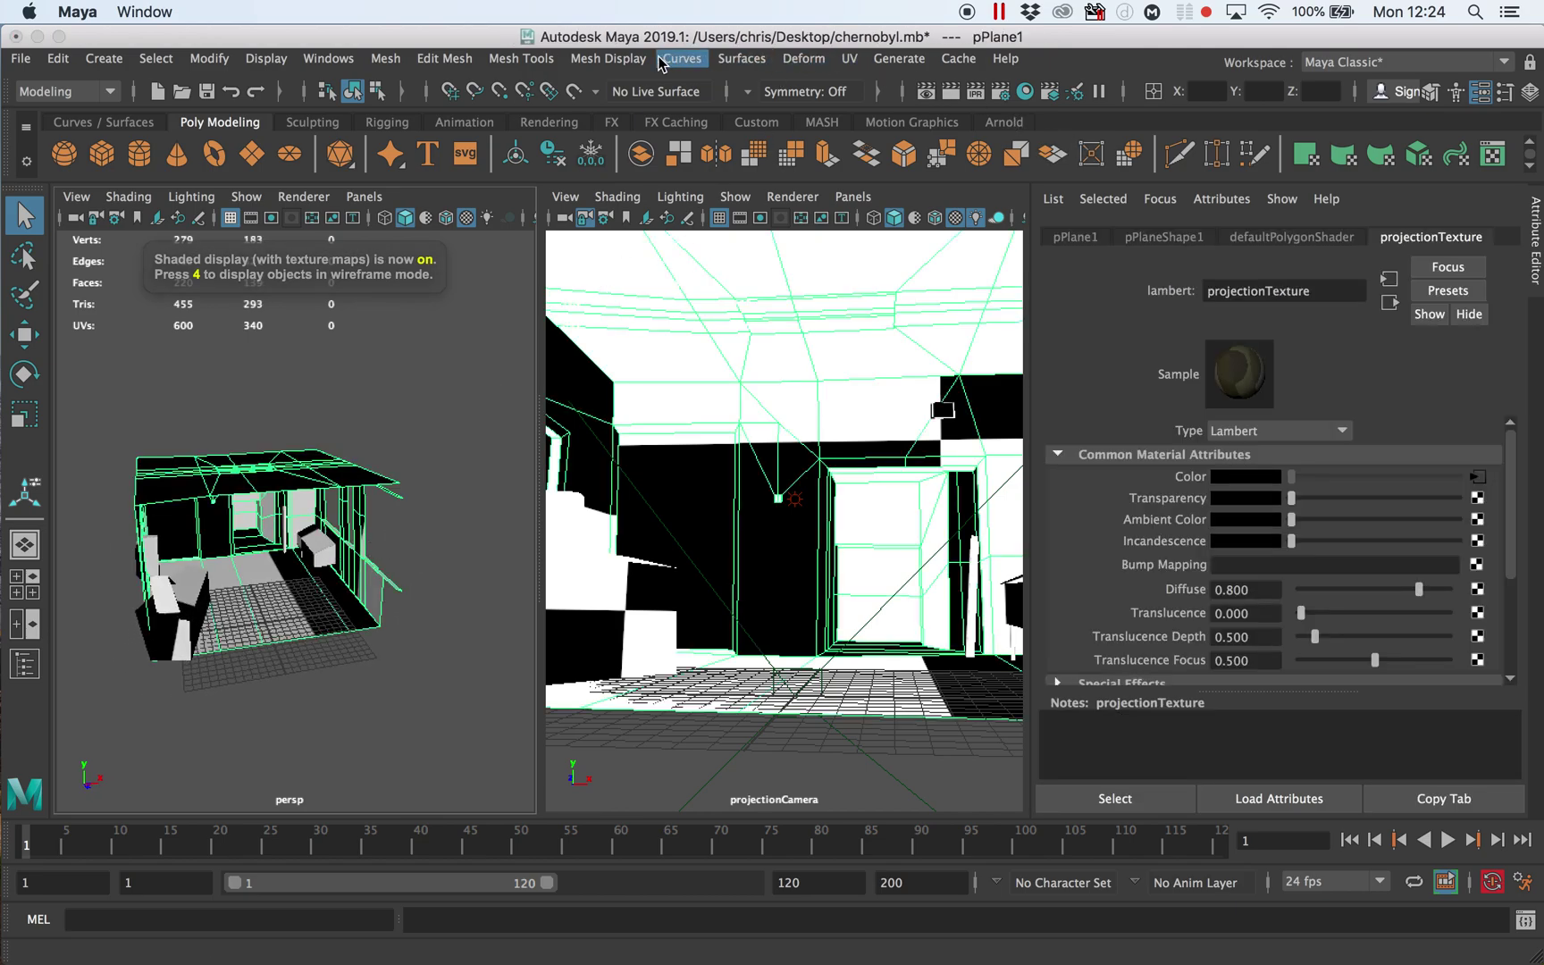
click(341, 61)
mouse_move(536, 156)
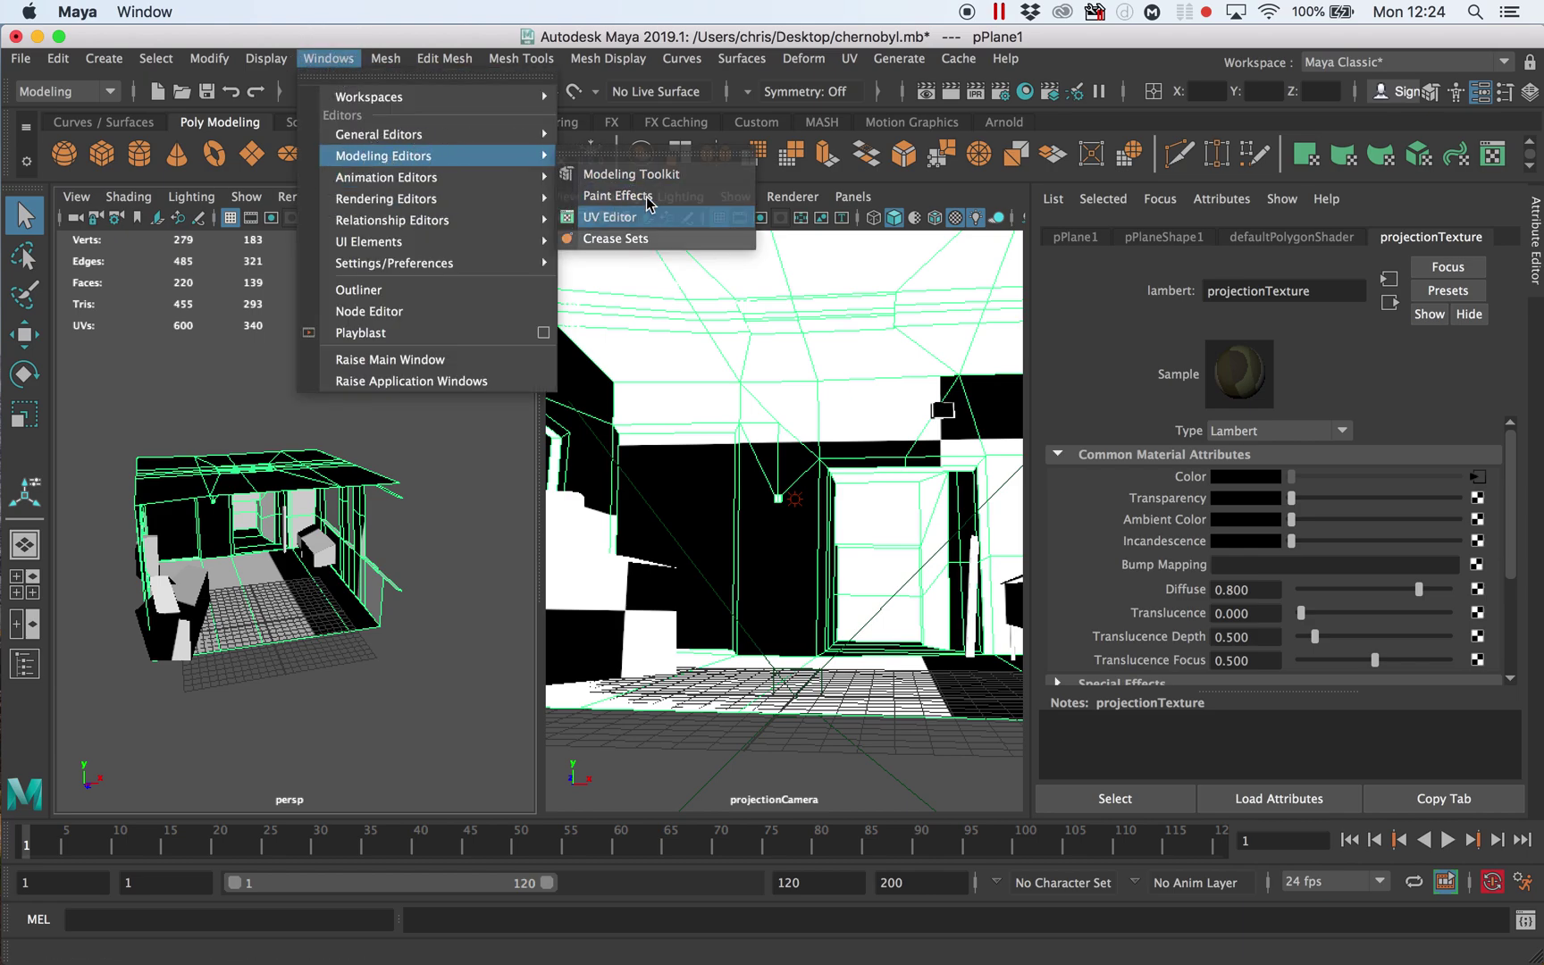
click(617, 216)
click(1214, 165)
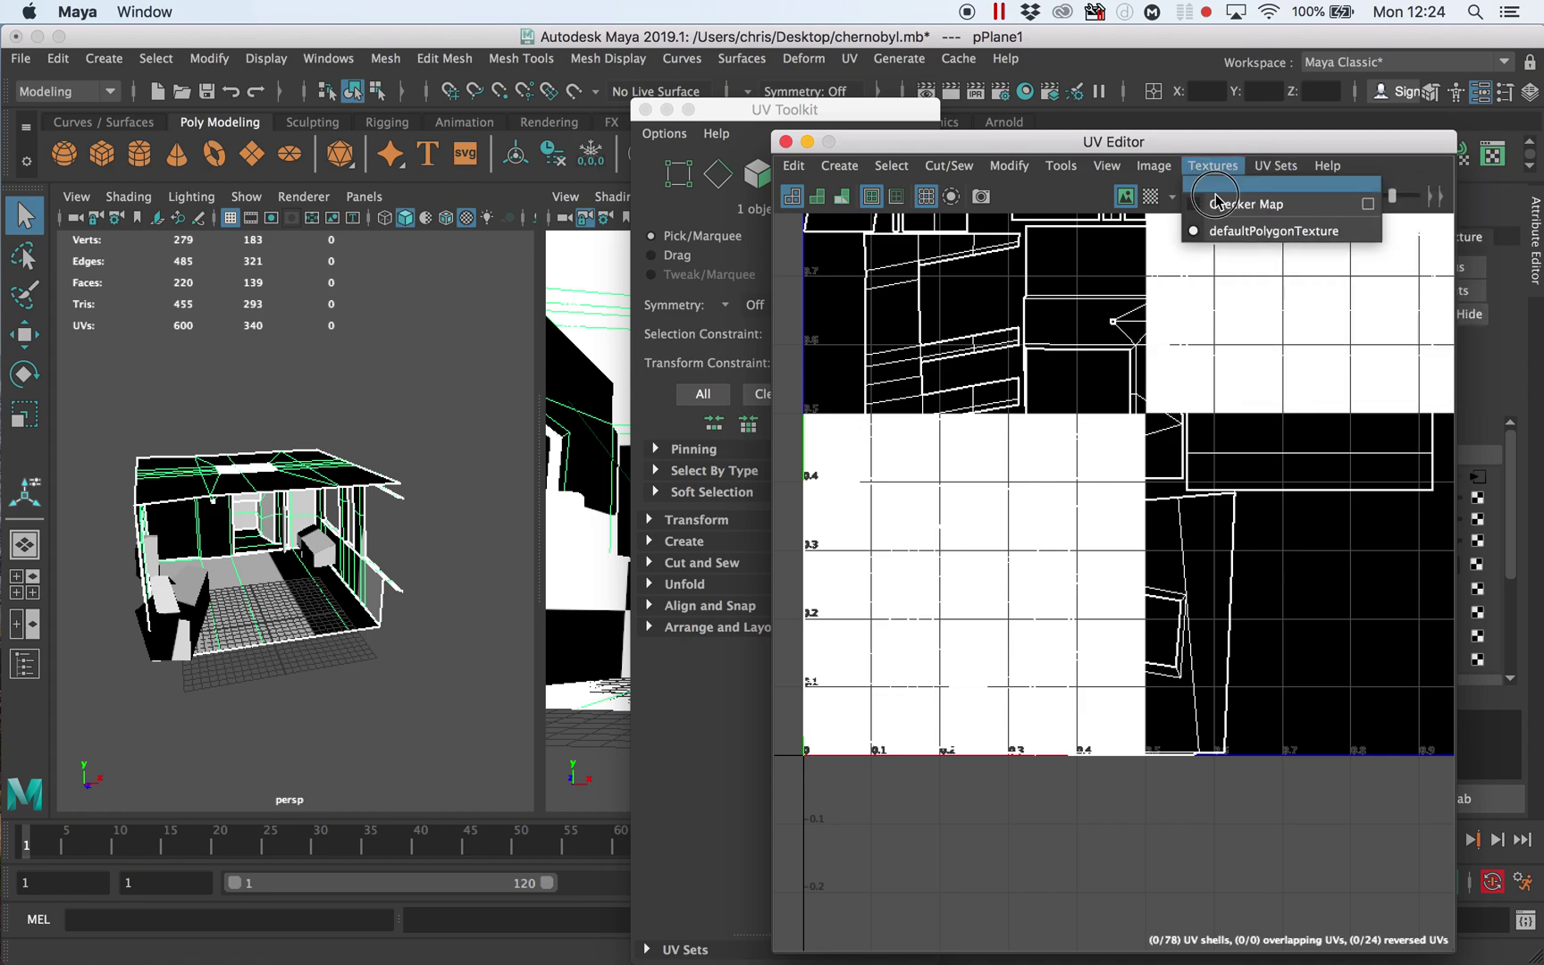
click(1212, 198)
click(1212, 165)
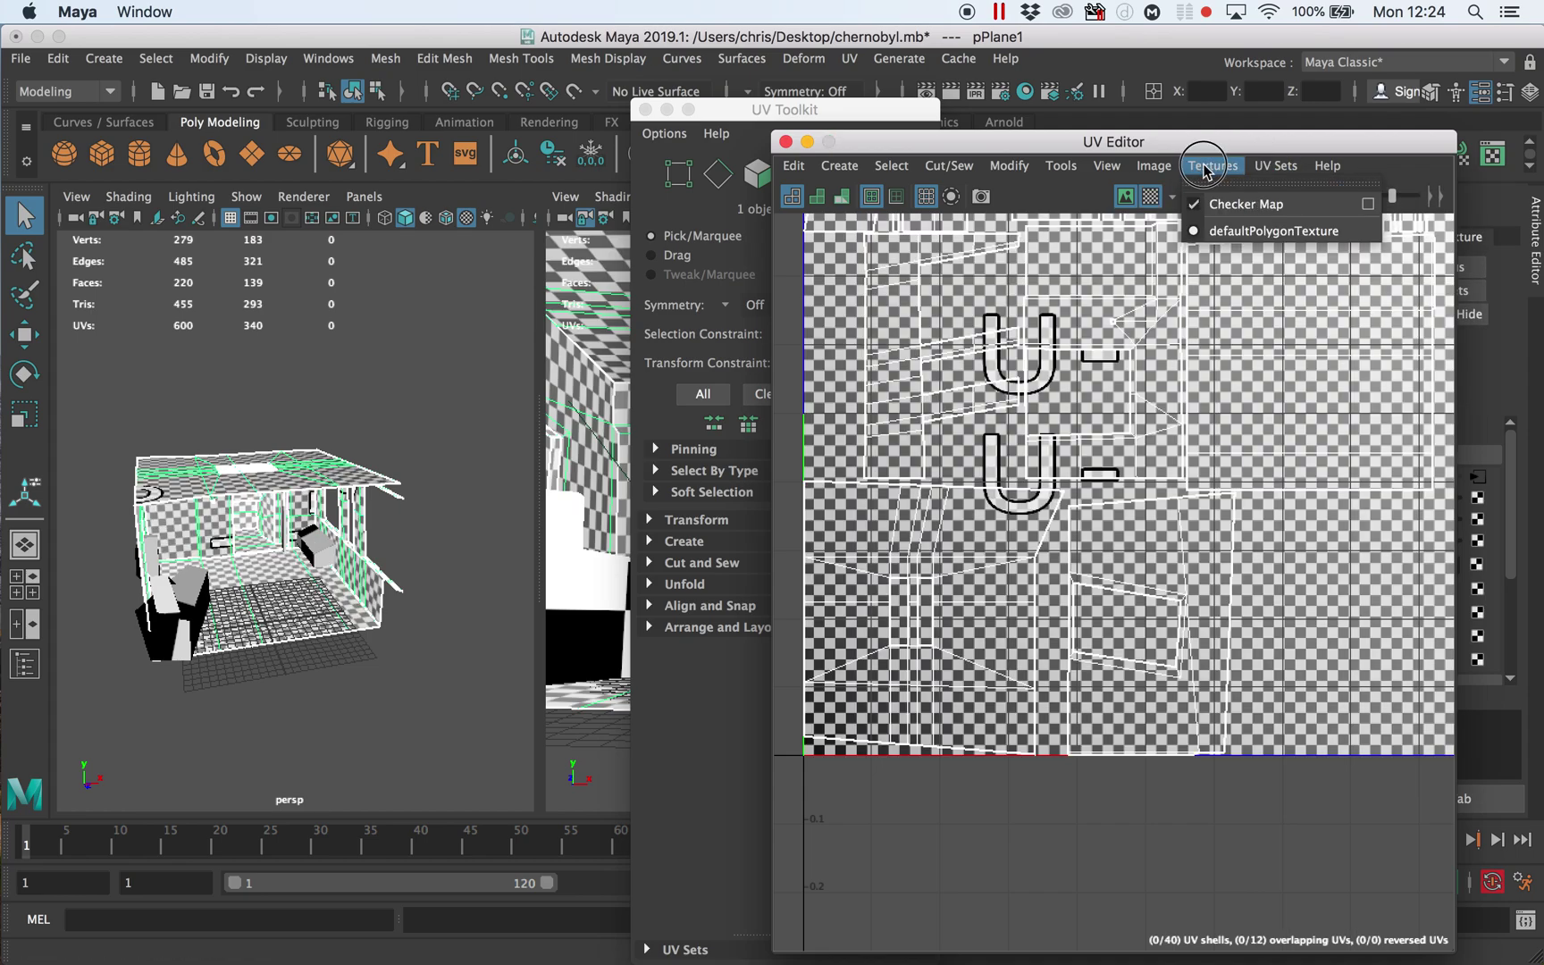
click(1239, 206)
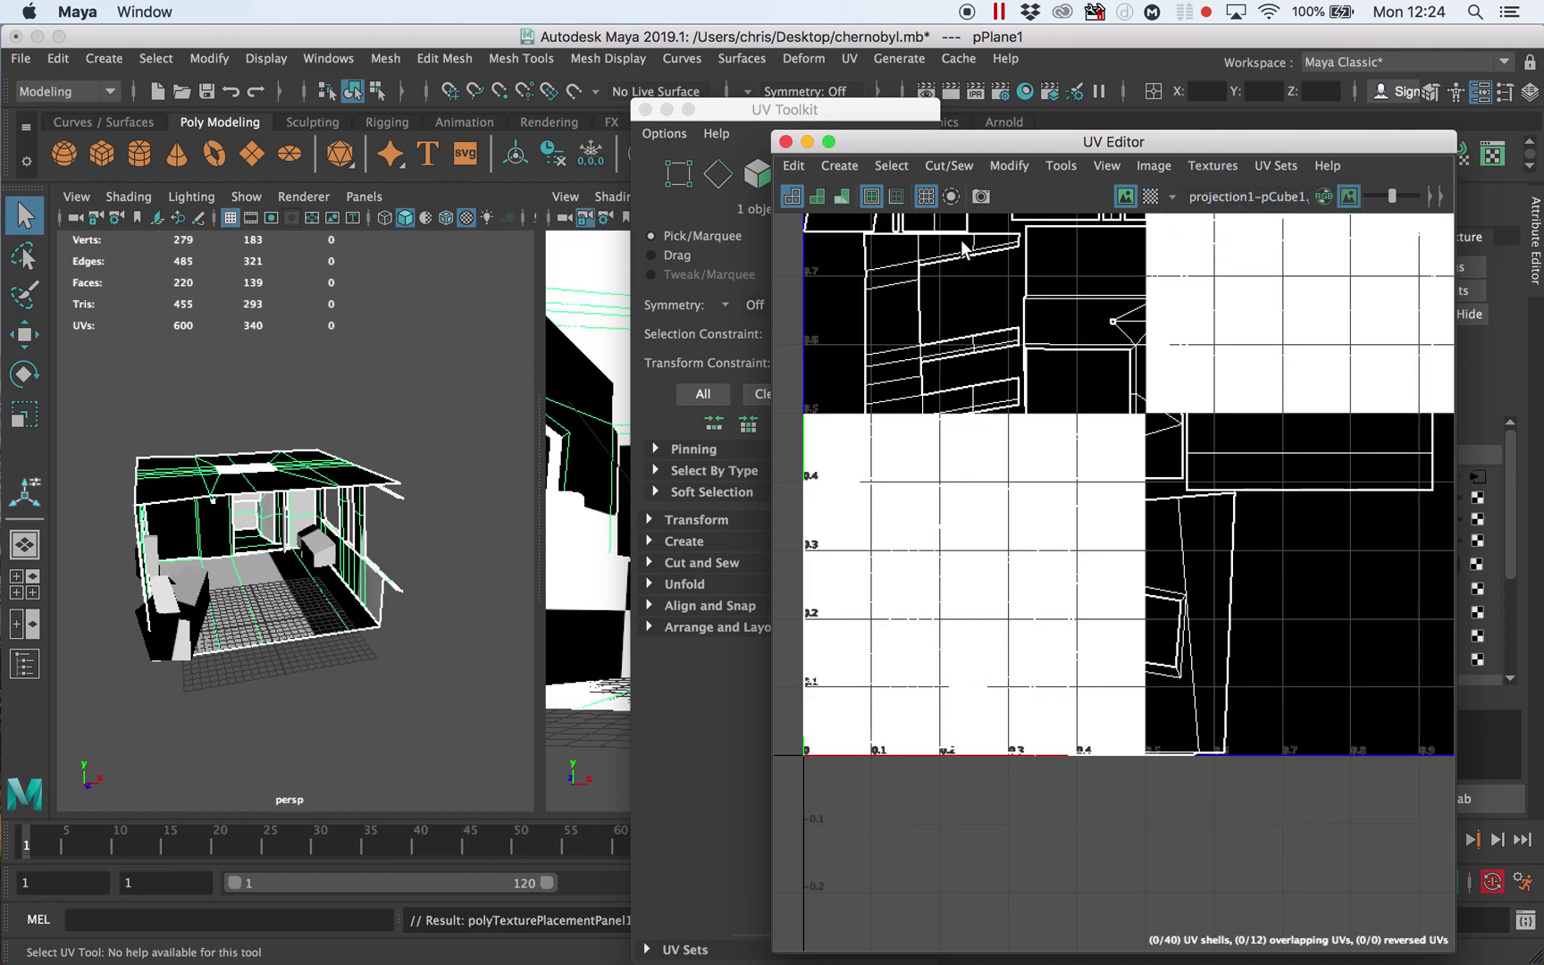
- Deselect the room mesh and save the scene
click(371, 417)
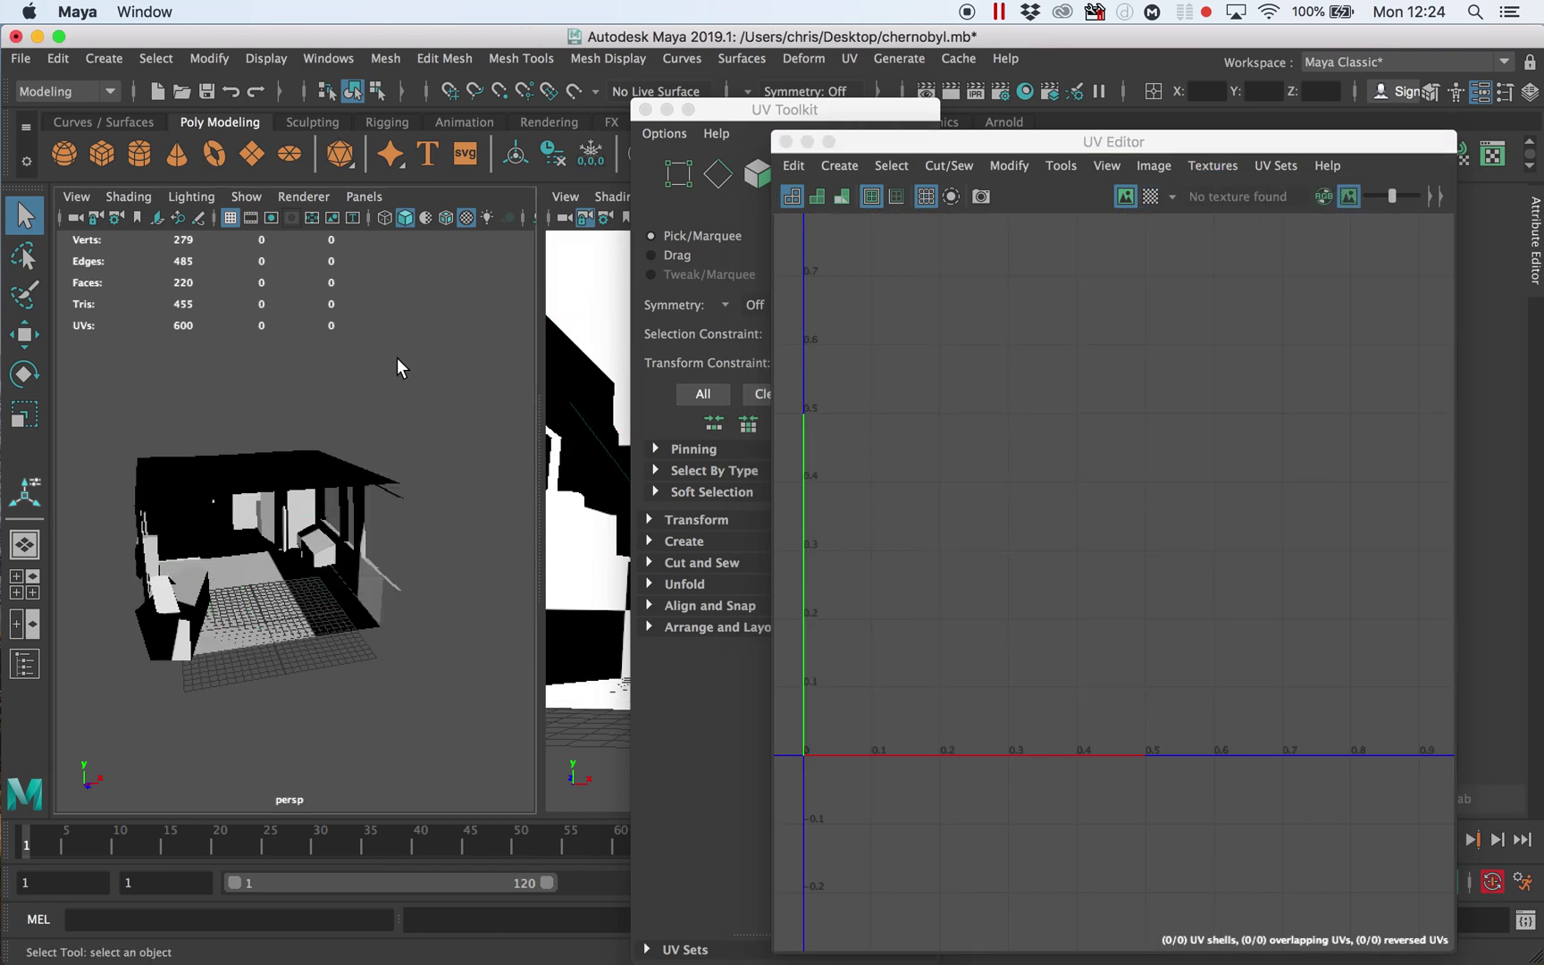
key(super+s)
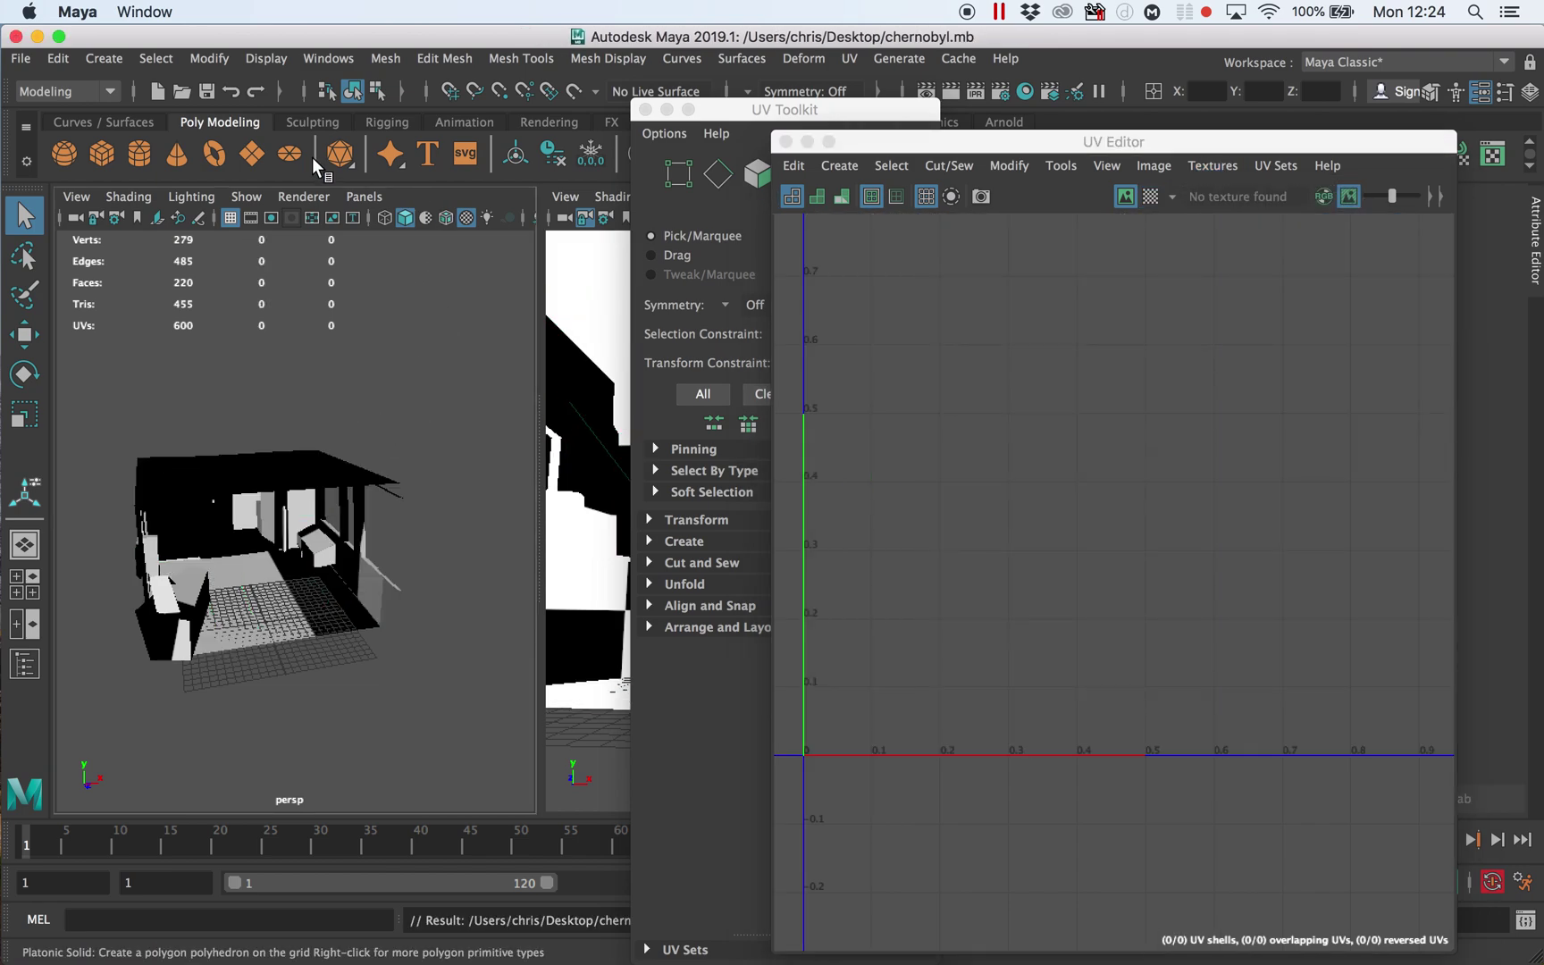
click(25, 55)
click(355, 351)
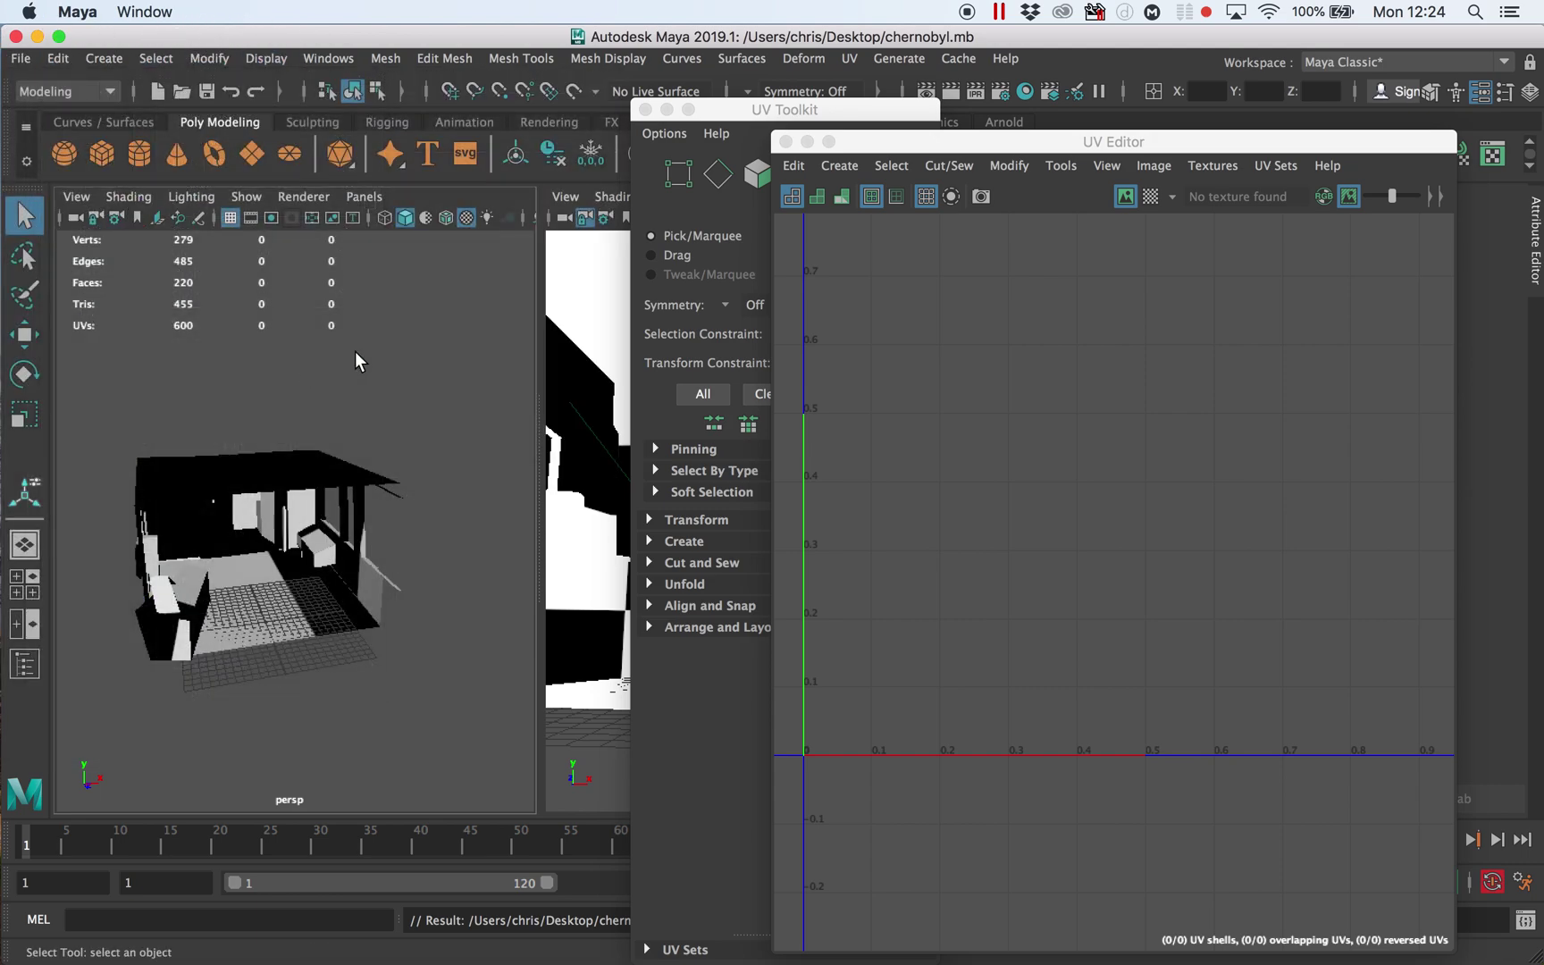
- Restart Maya, then close the What's New dialog, the UV Toolkit and the UV Editor
key(super+h)
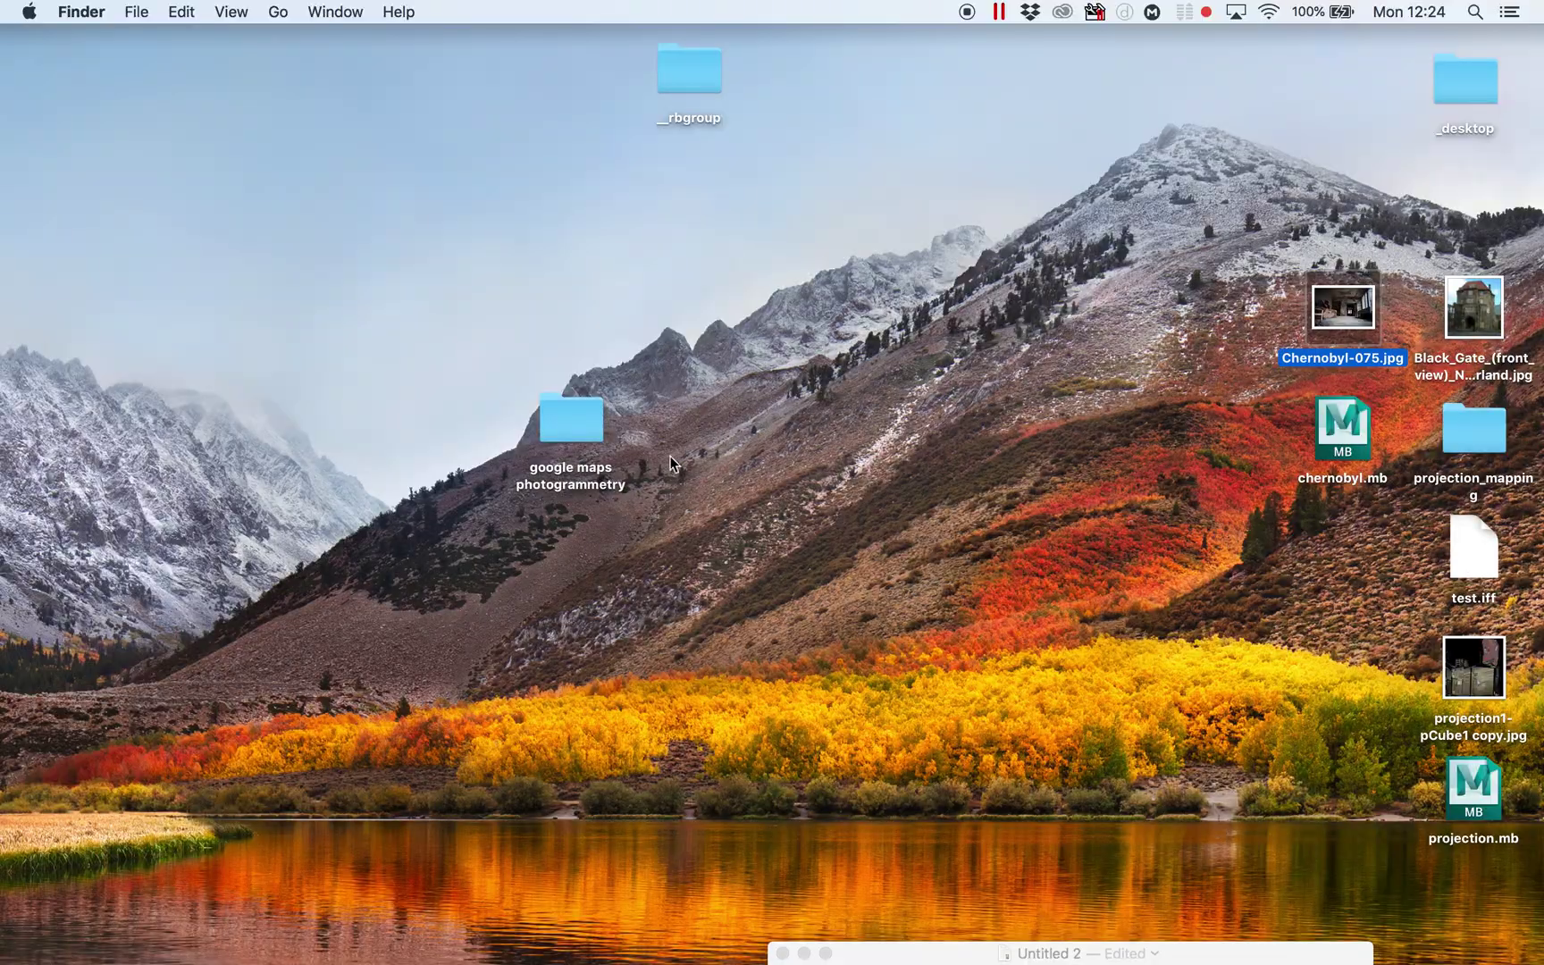
mouse_move(679, 942)
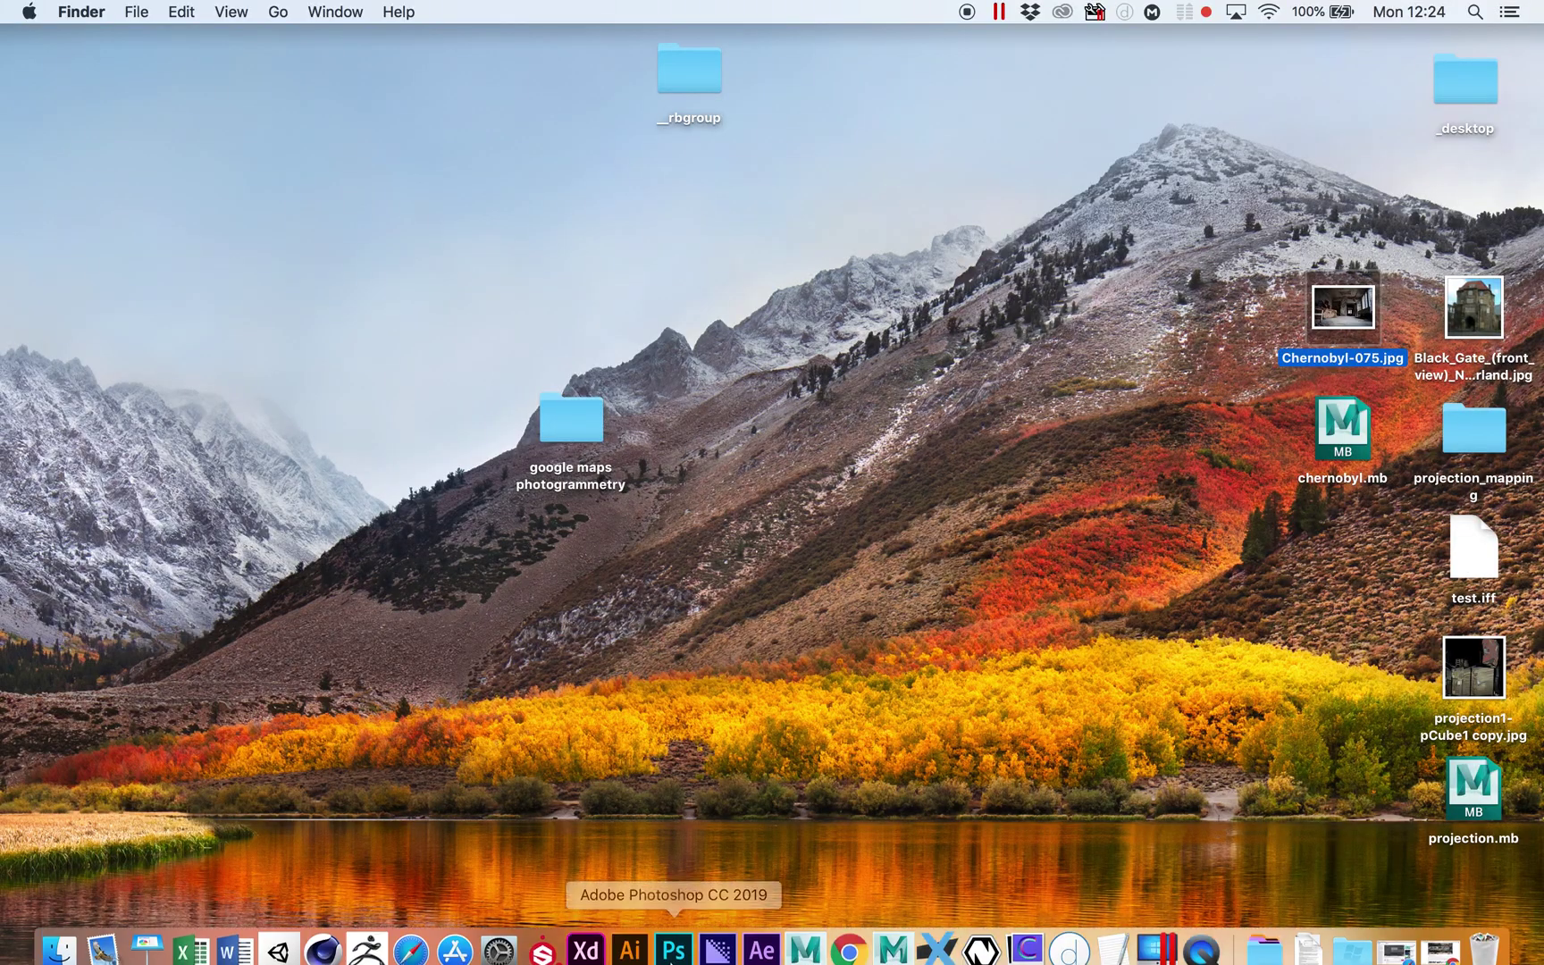
click(806, 934)
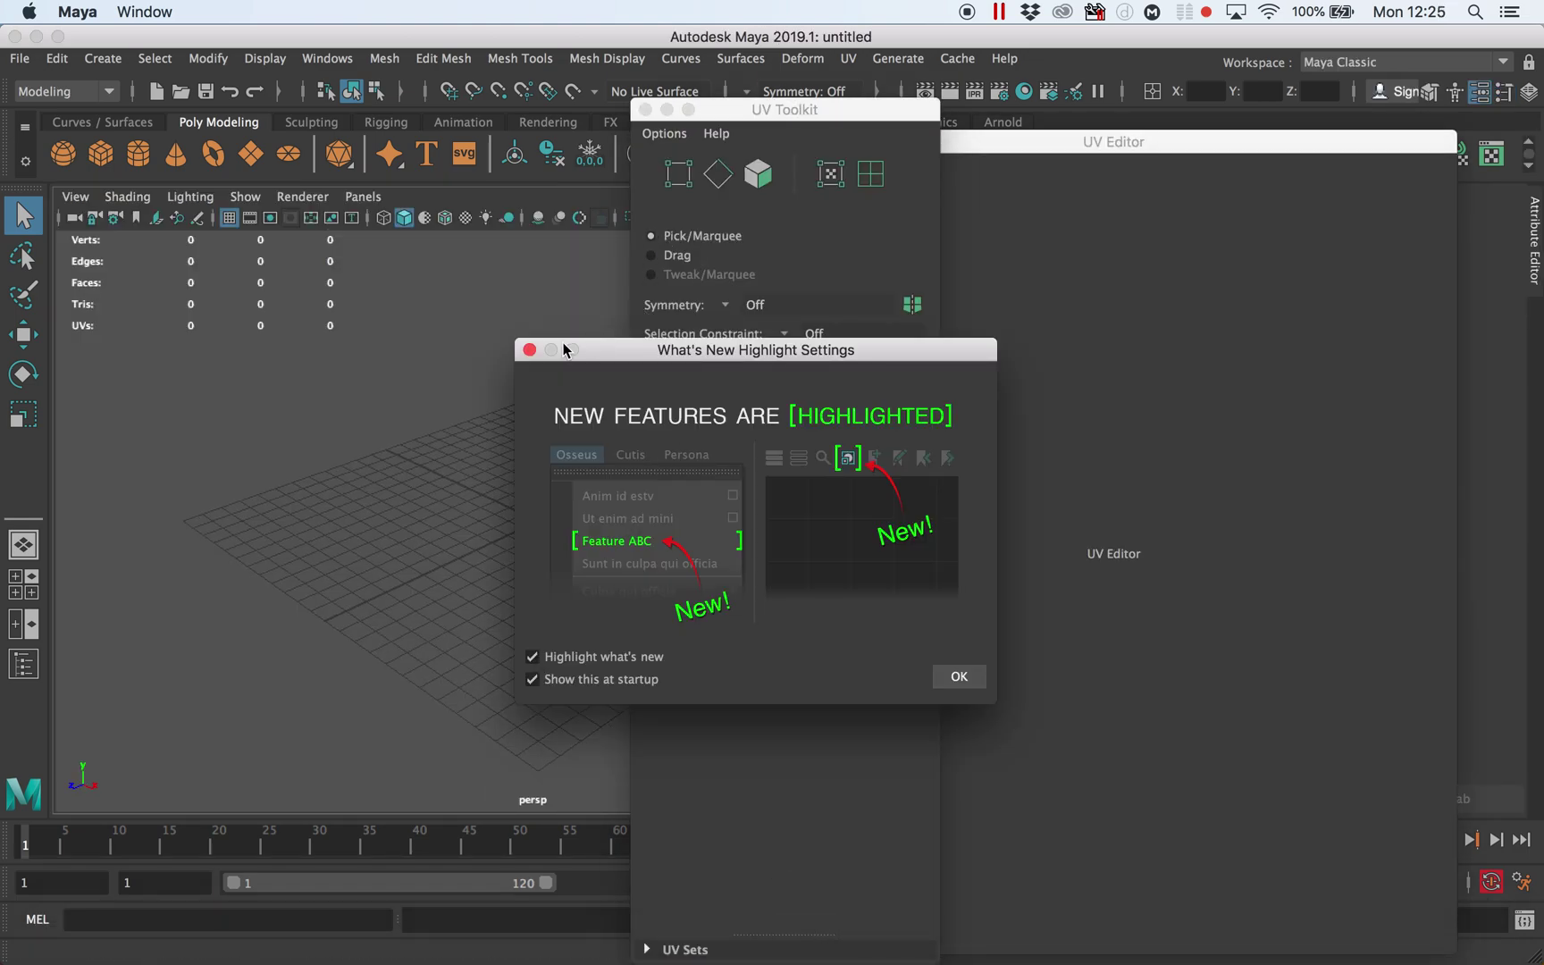
click(528, 359)
click(646, 109)
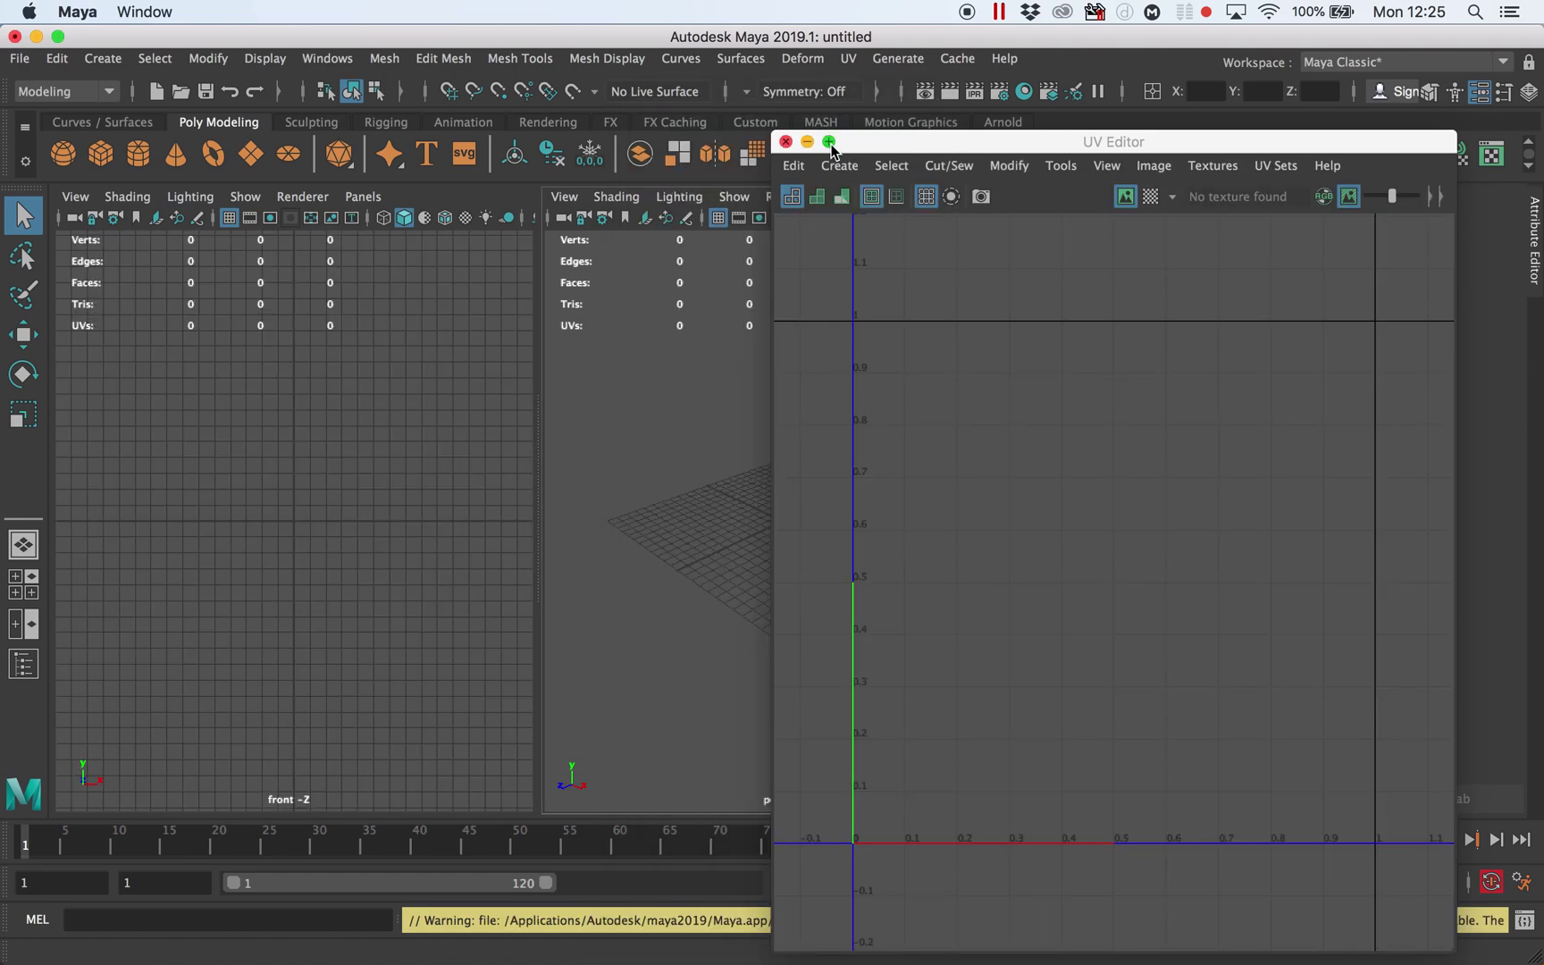
click(786, 142)
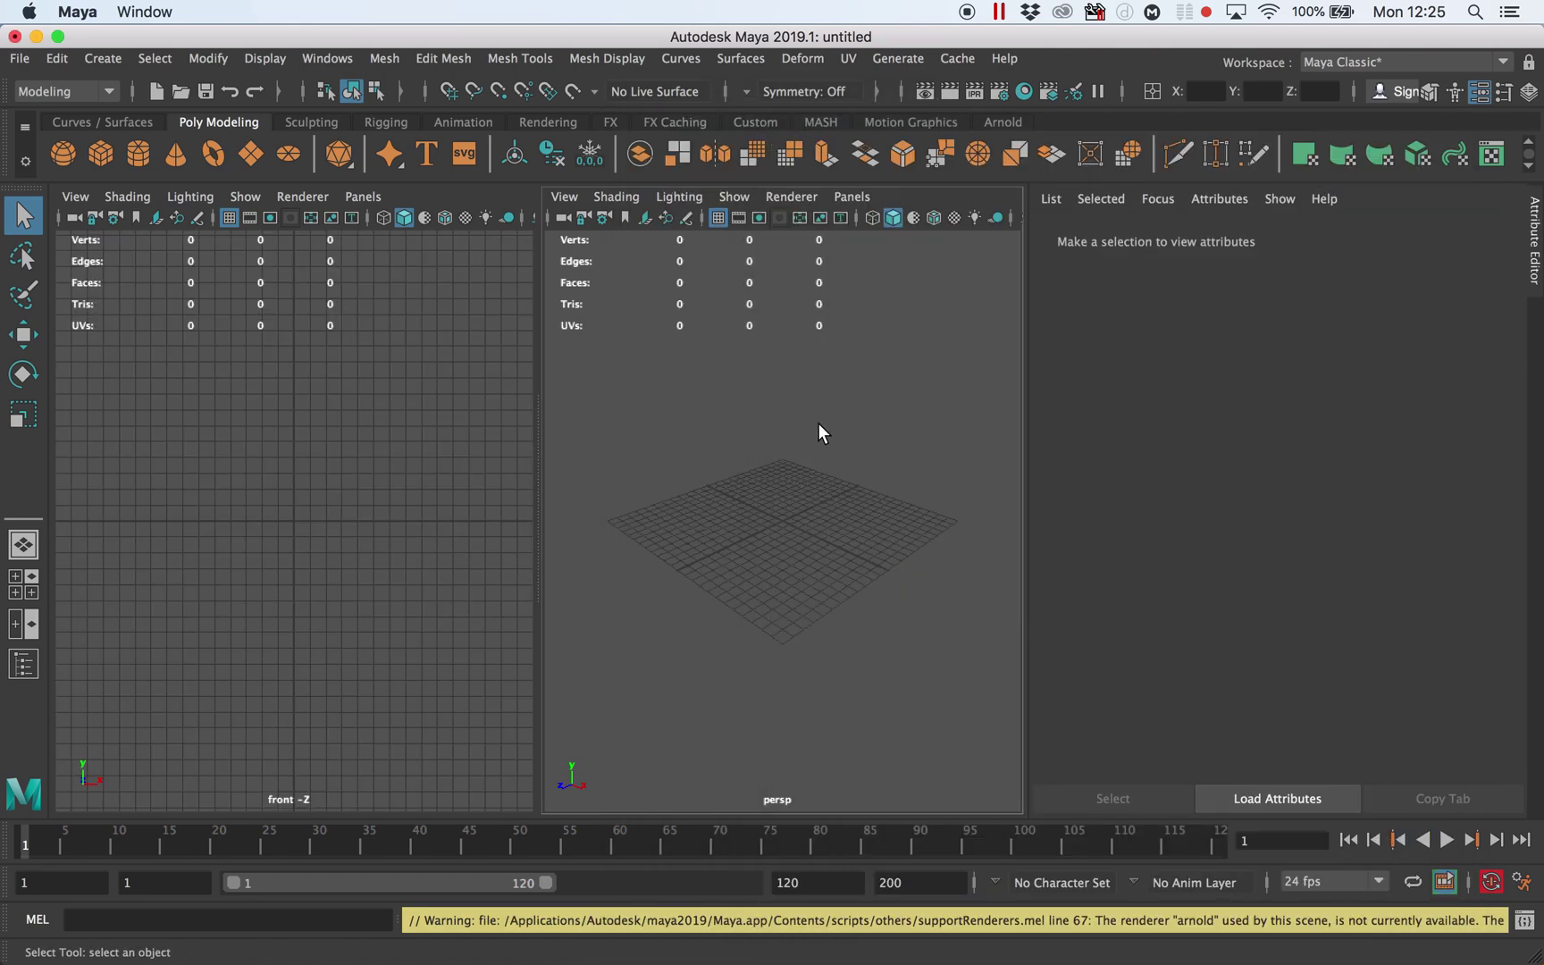
- Reopen the recent scene chernobyl.mb
click(18, 58)
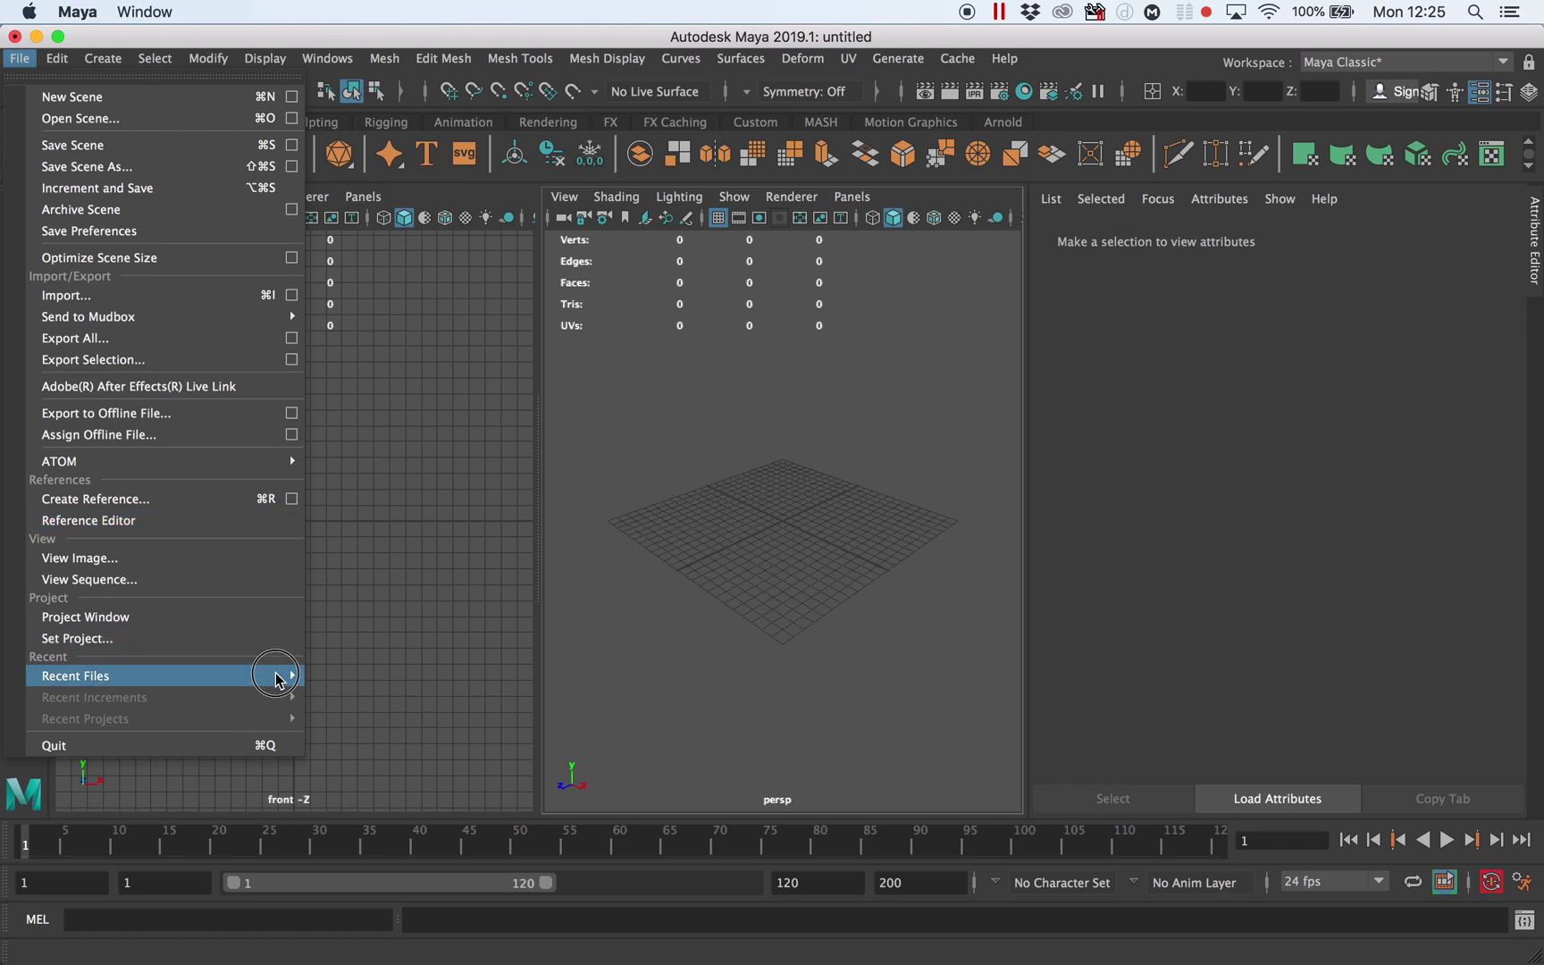
mouse_move(285, 675)
click(438, 663)
click(767, 491)
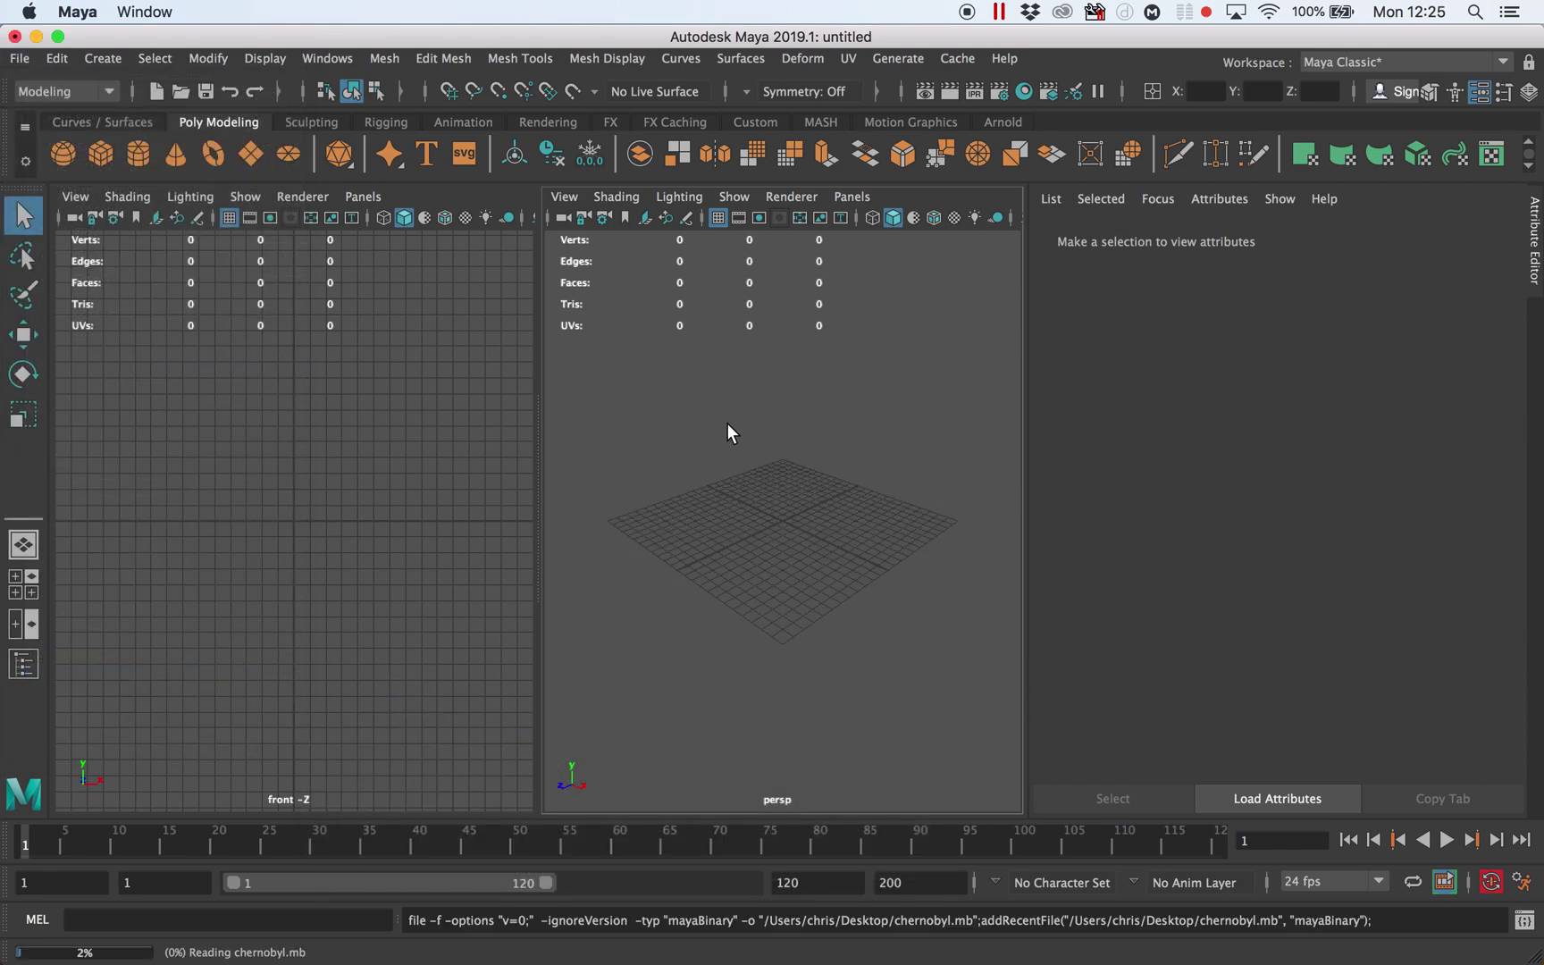
- Set the projection camera view to default lighting and turn off two-sided lighting there
click(732, 440)
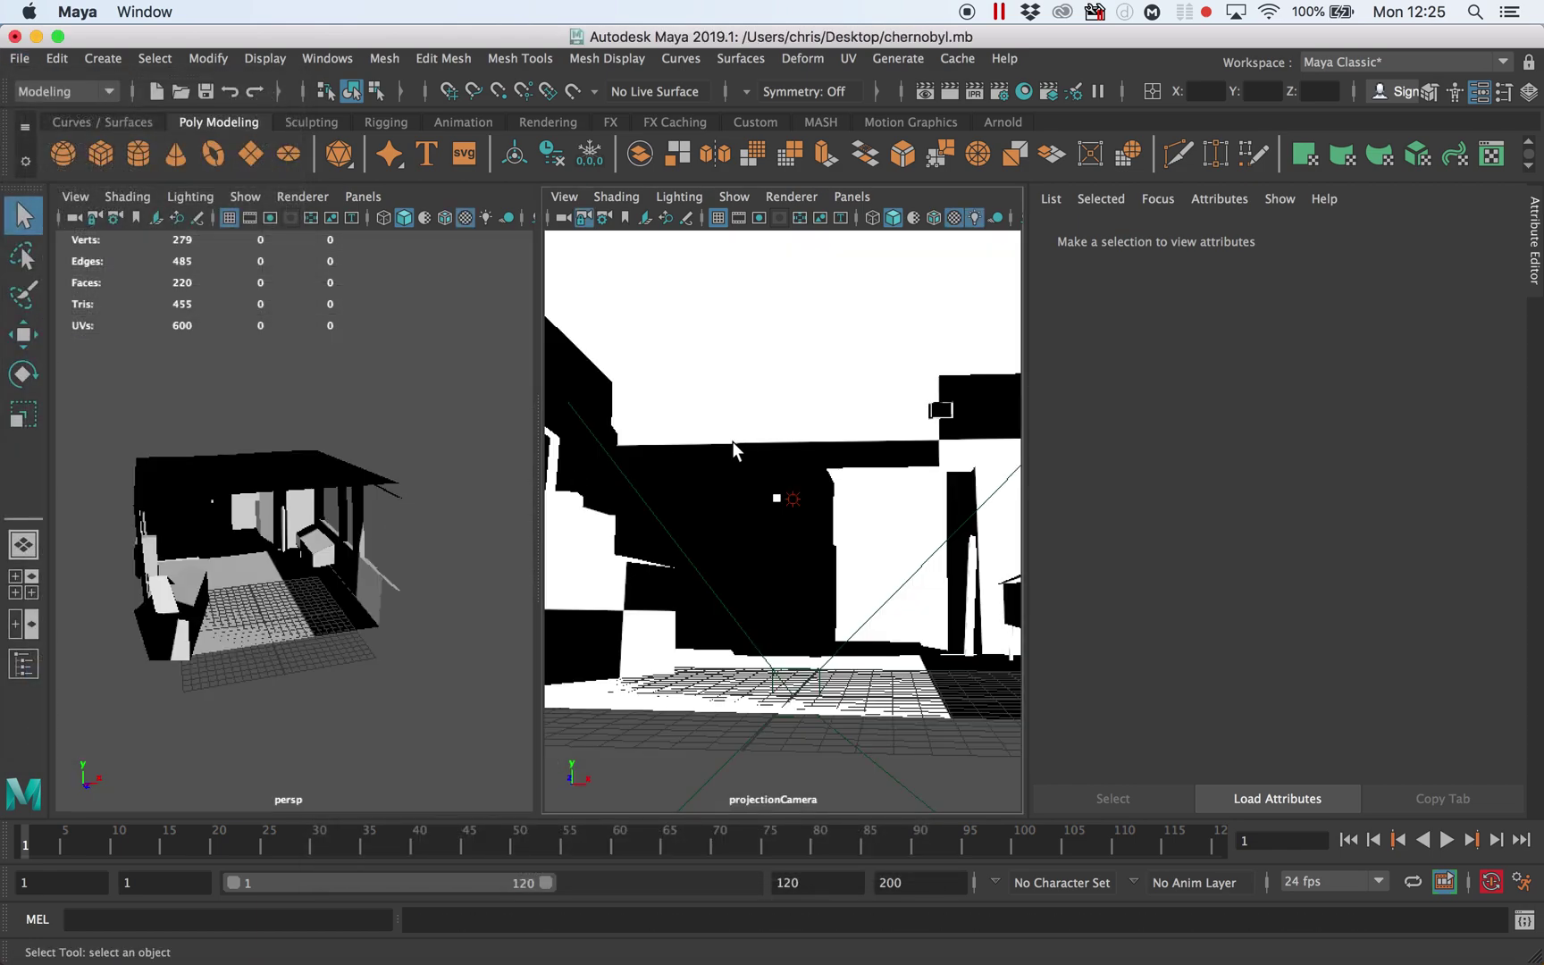
click(662, 205)
click(711, 234)
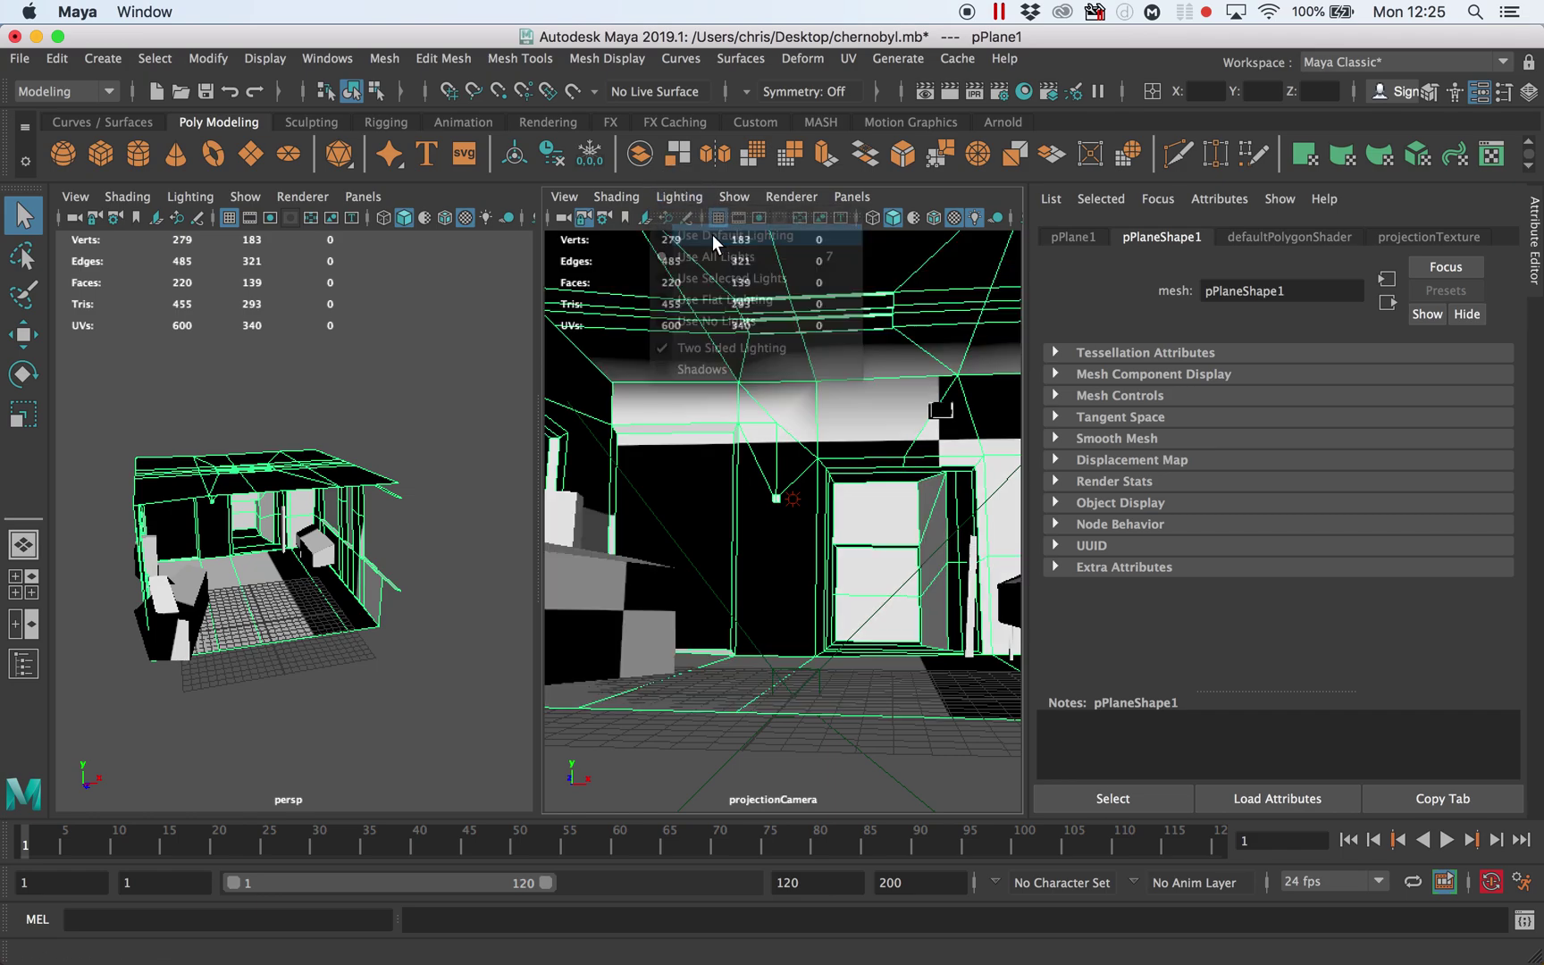
click(687, 198)
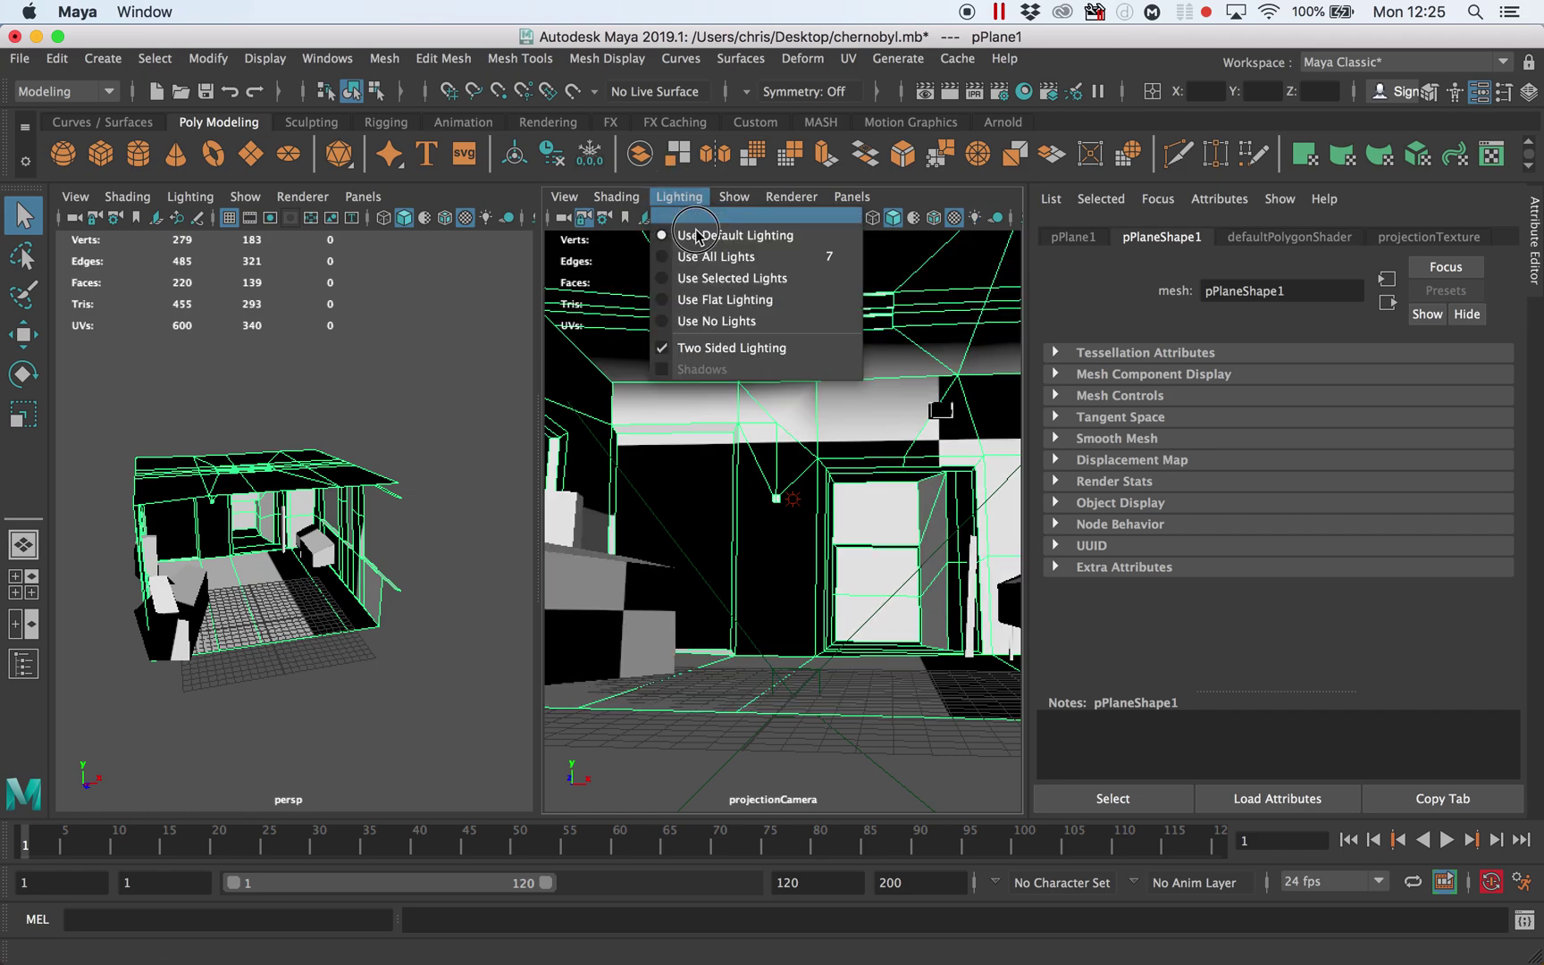
click(693, 345)
- Compare the room in the perspective view between plain shaded and textured display
click(350, 390)
key(6)
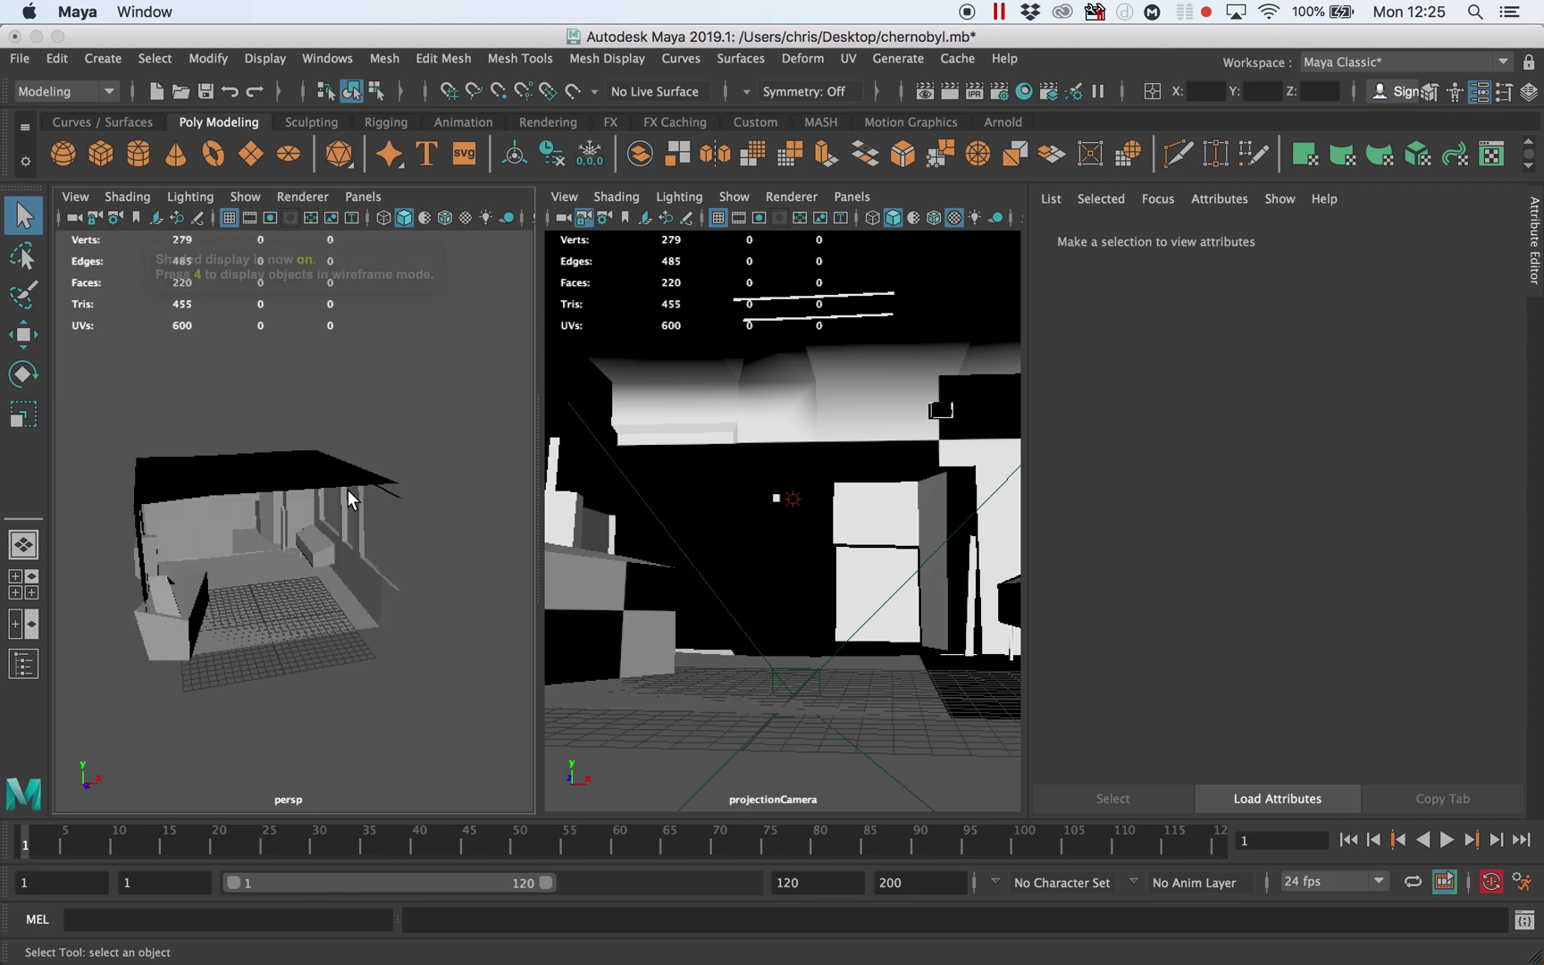
key(5)
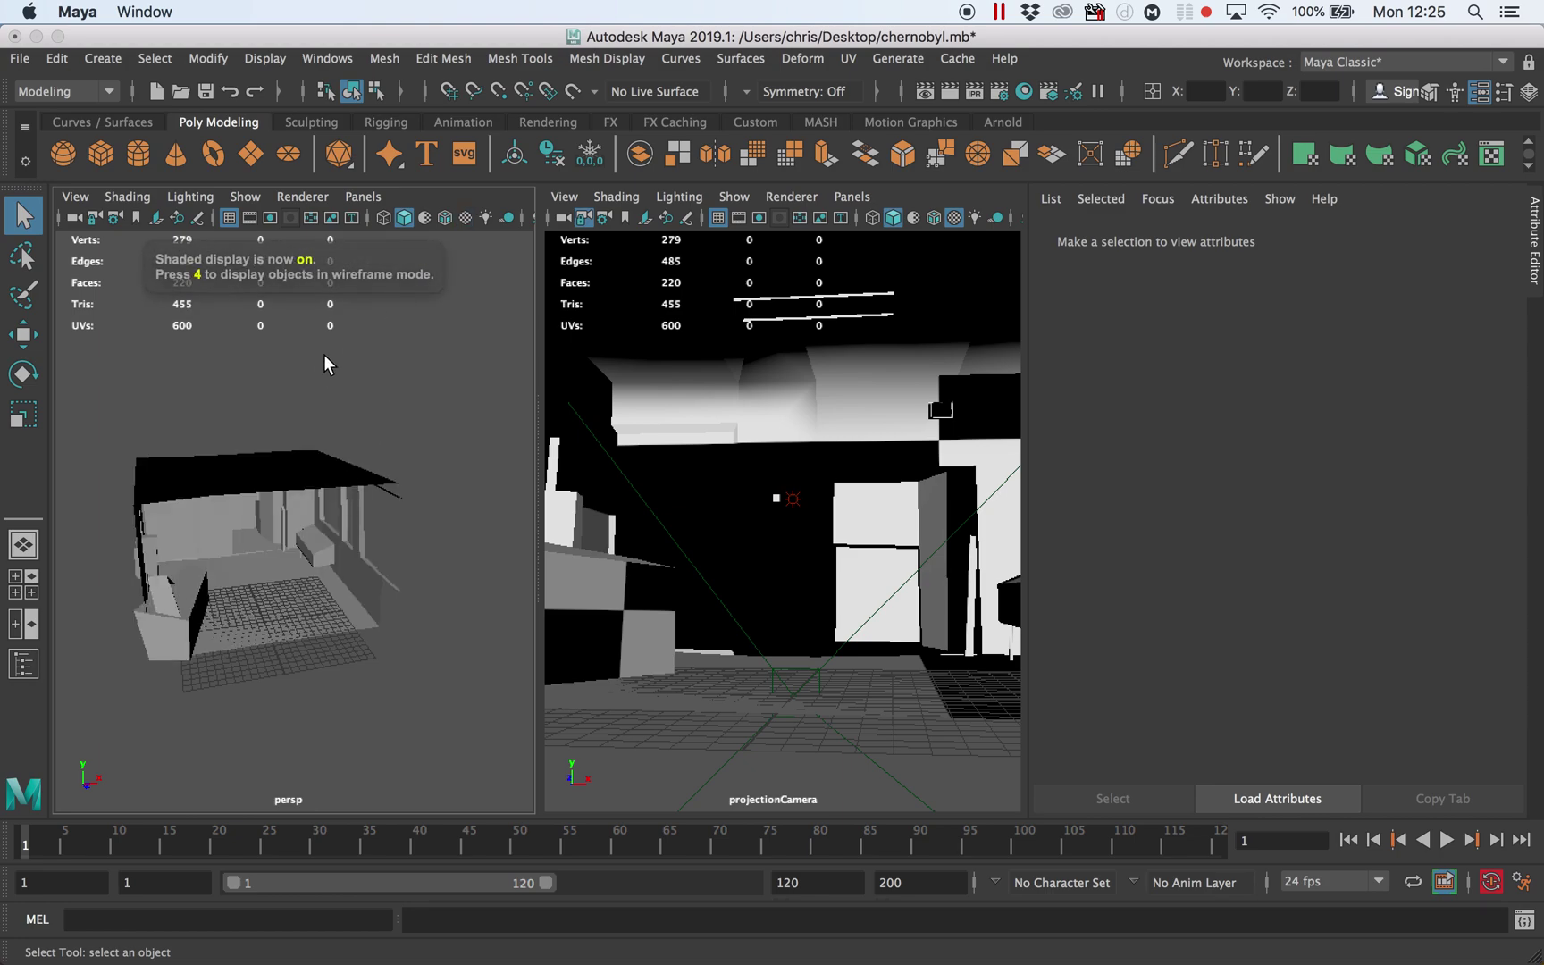
key(6)
- Raise the Ambient Color of the room mesh's projectionTexture material to light grey
click(264, 464)
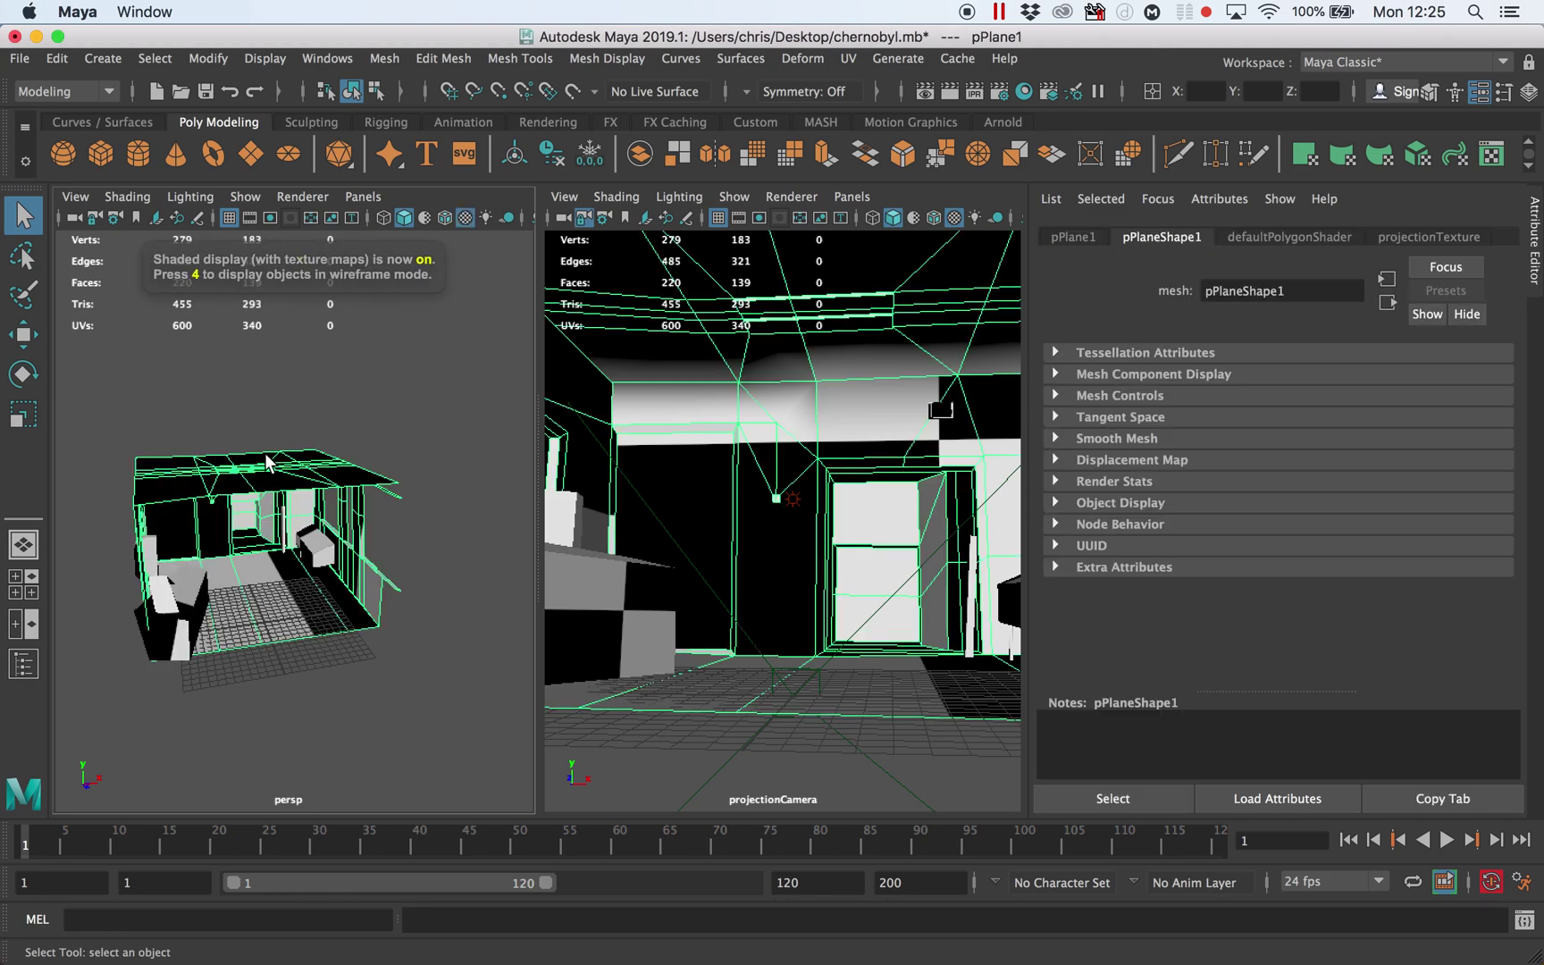
click(1438, 238)
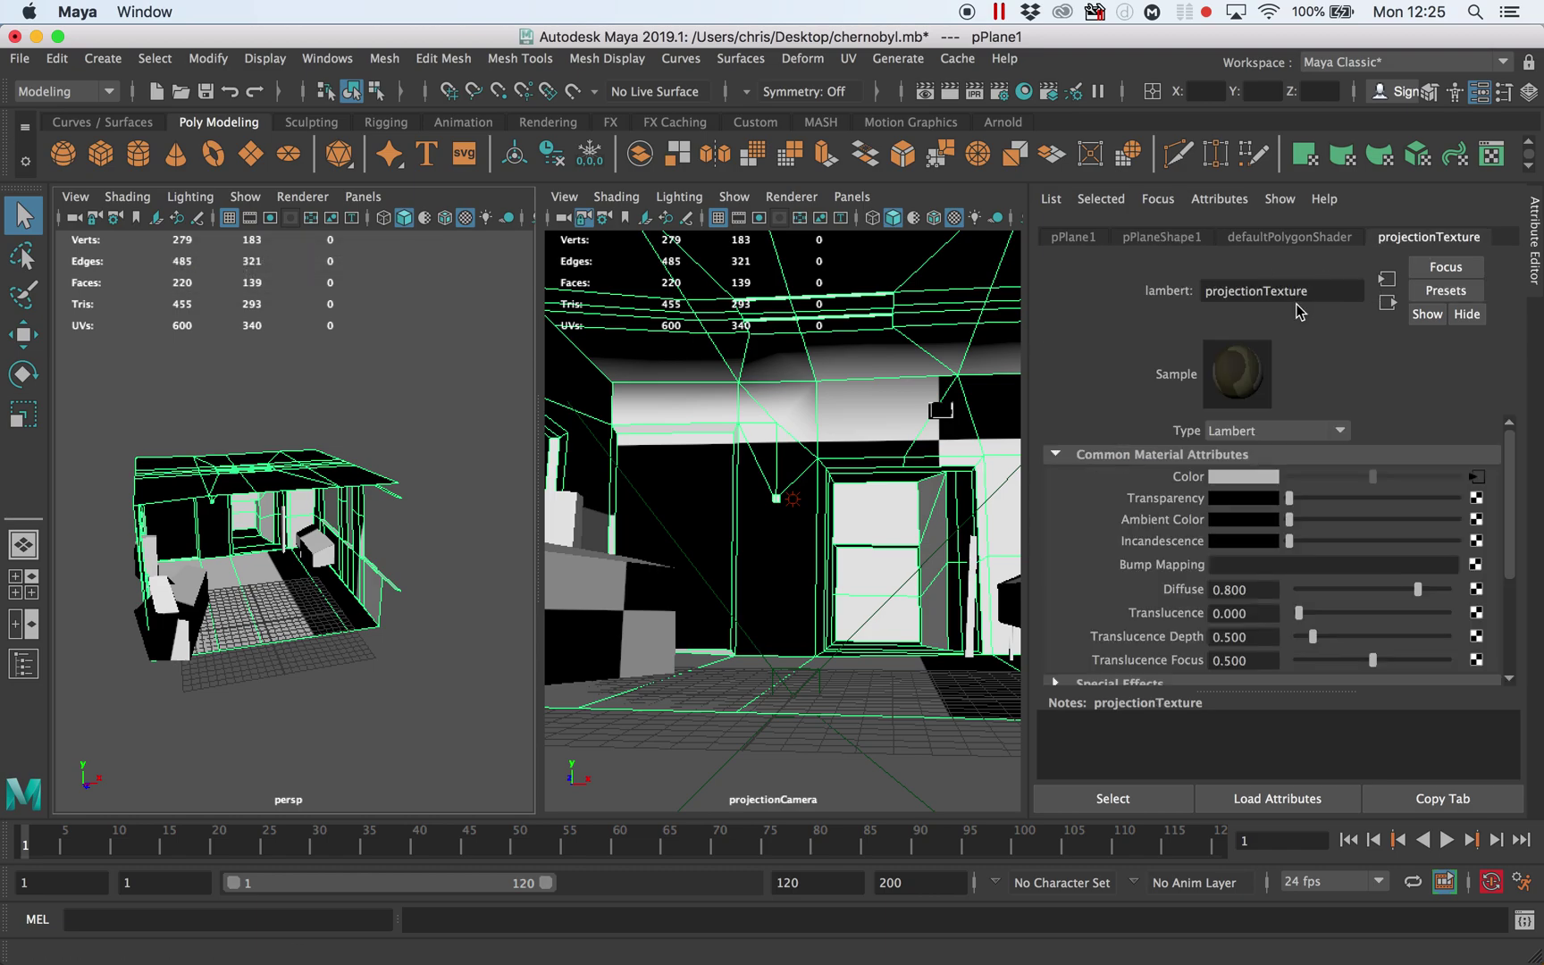
drag(1313, 532, 1369, 532)
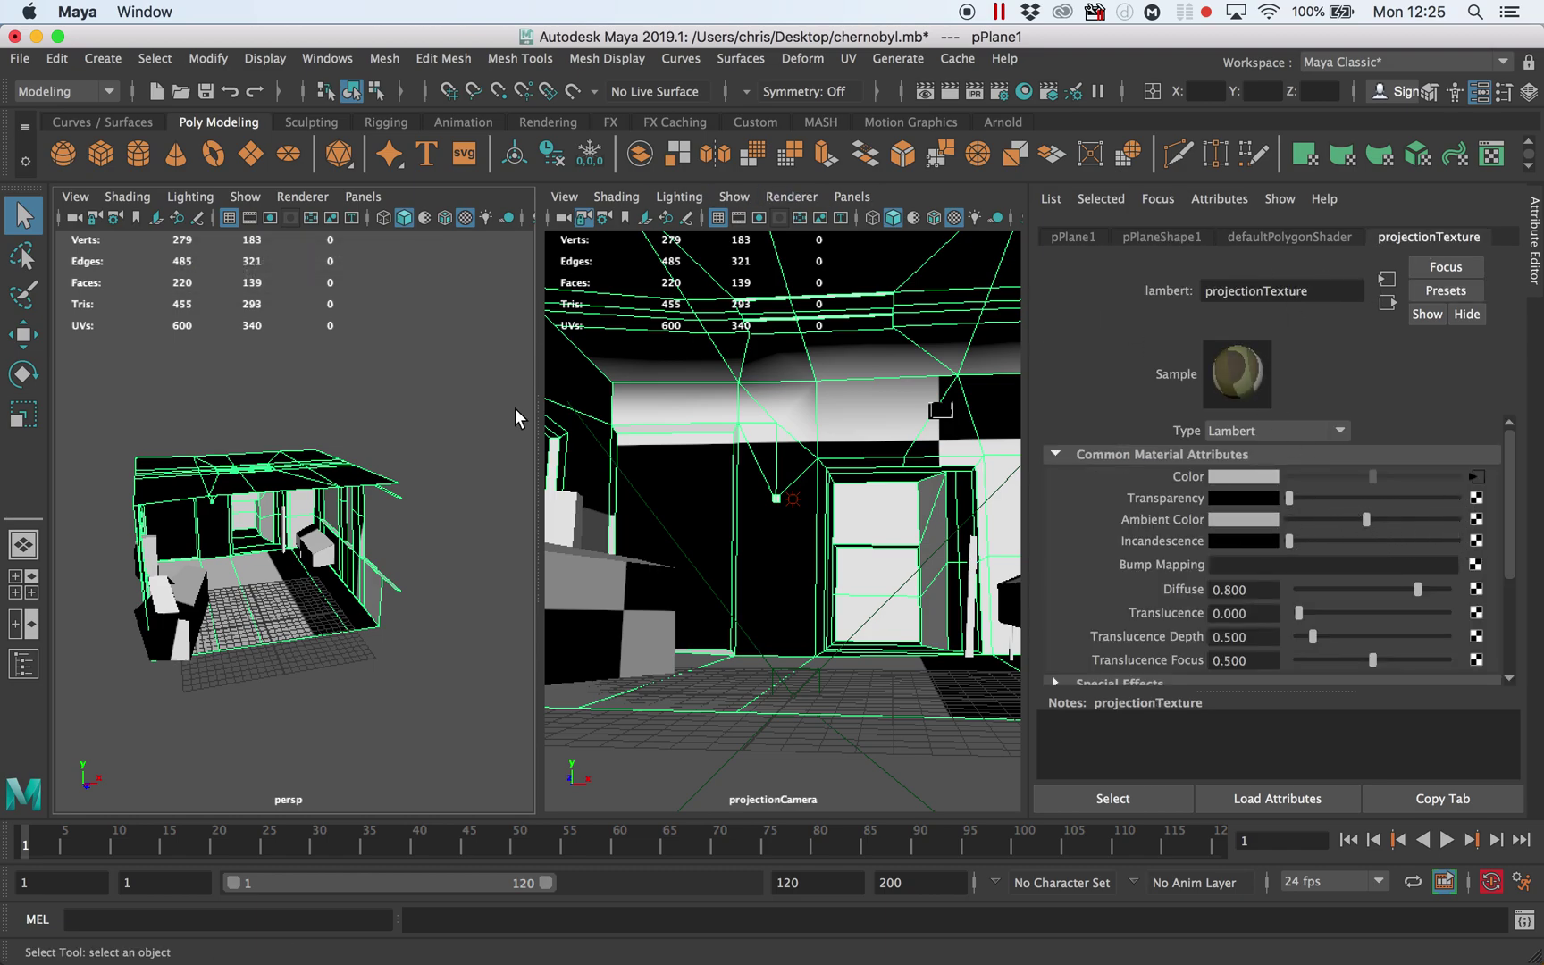
click(442, 376)
alt+drag(320, 527, 291, 505)
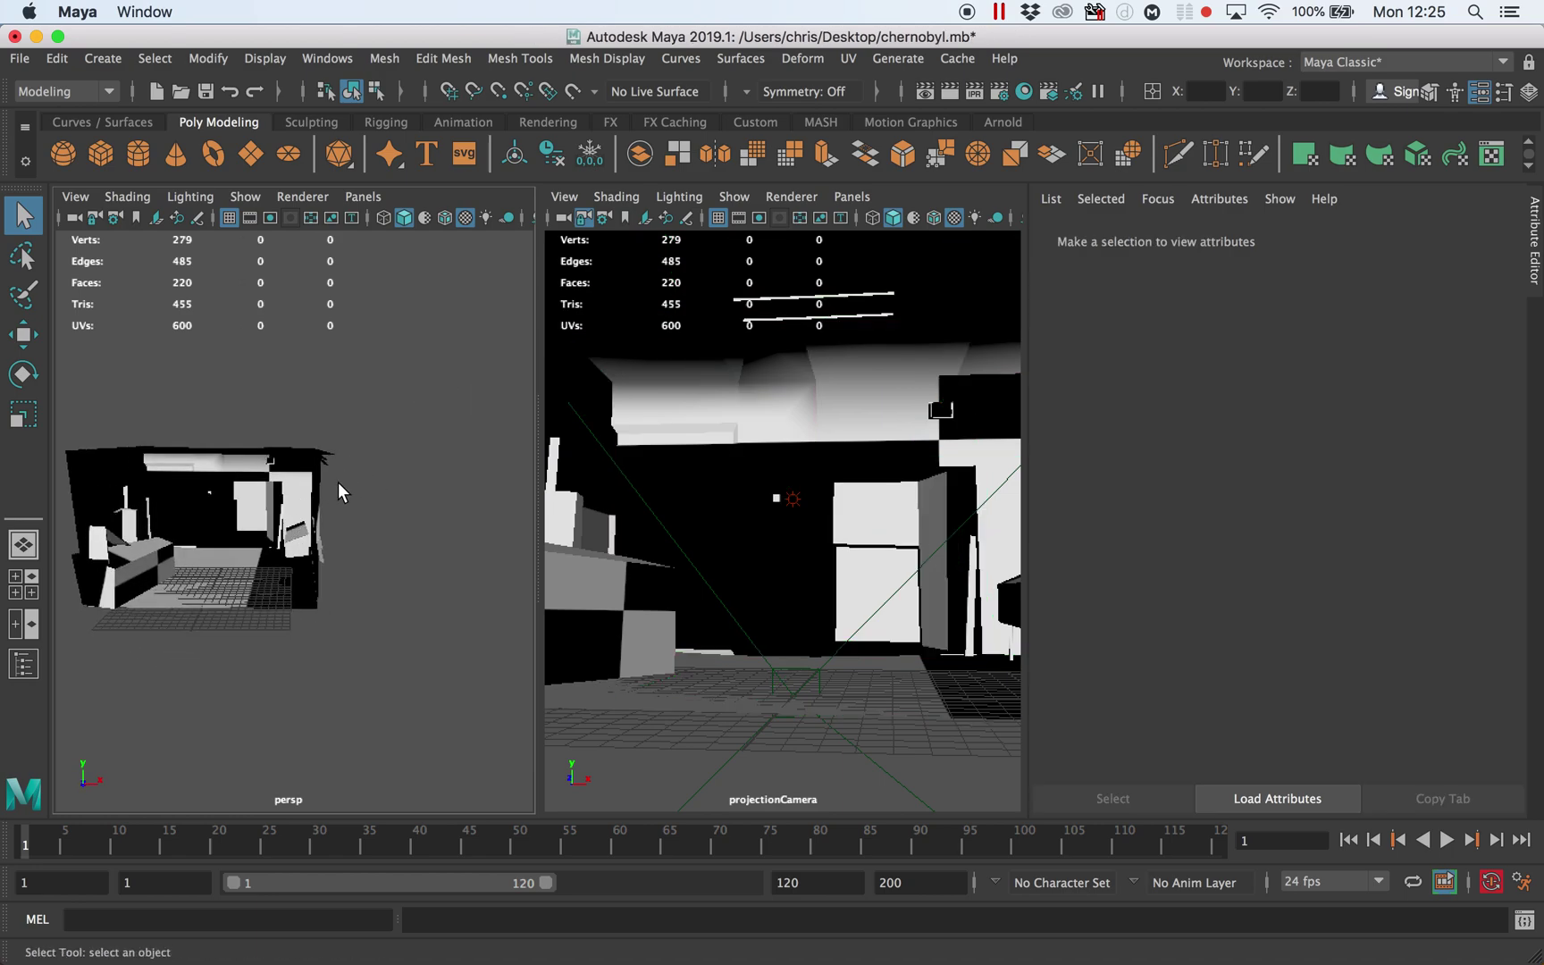
- Make all object types visible in the perspective view
click(266, 581)
alt+middle_drag(267, 579, 413, 362)
alt+right_drag(412, 361, 356, 331)
alt+drag(356, 330, 282, 356)
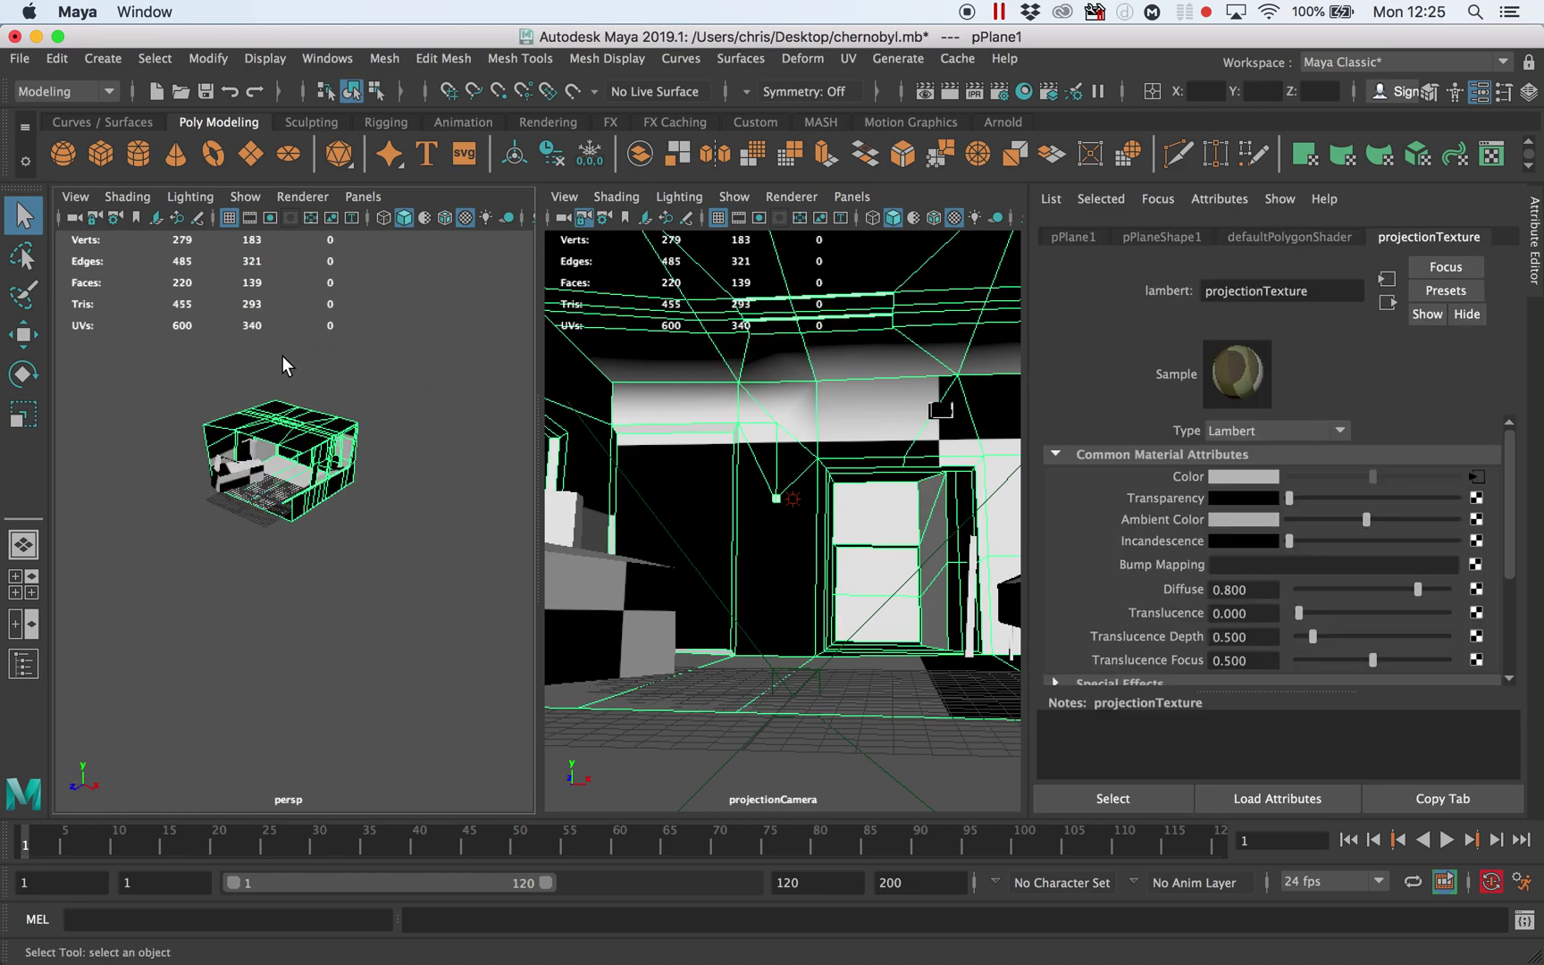
click(248, 204)
click(246, 196)
click(309, 102)
click(246, 197)
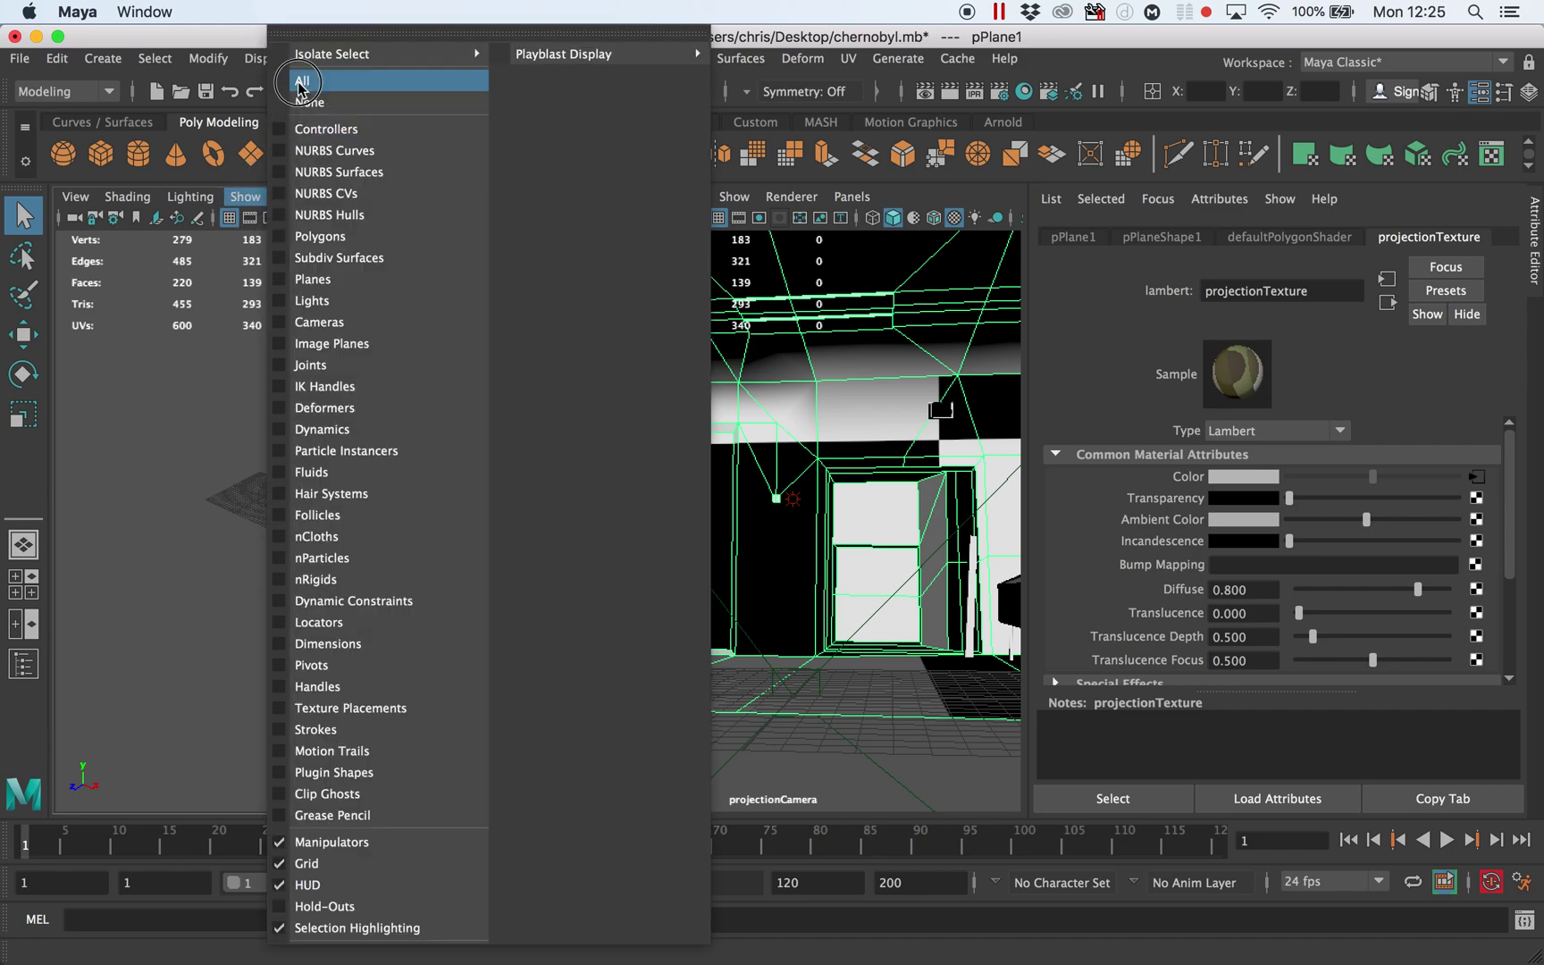
click(303, 81)
- Select the projection camera and examine its position relative to the room in the perspective view
click(176, 542)
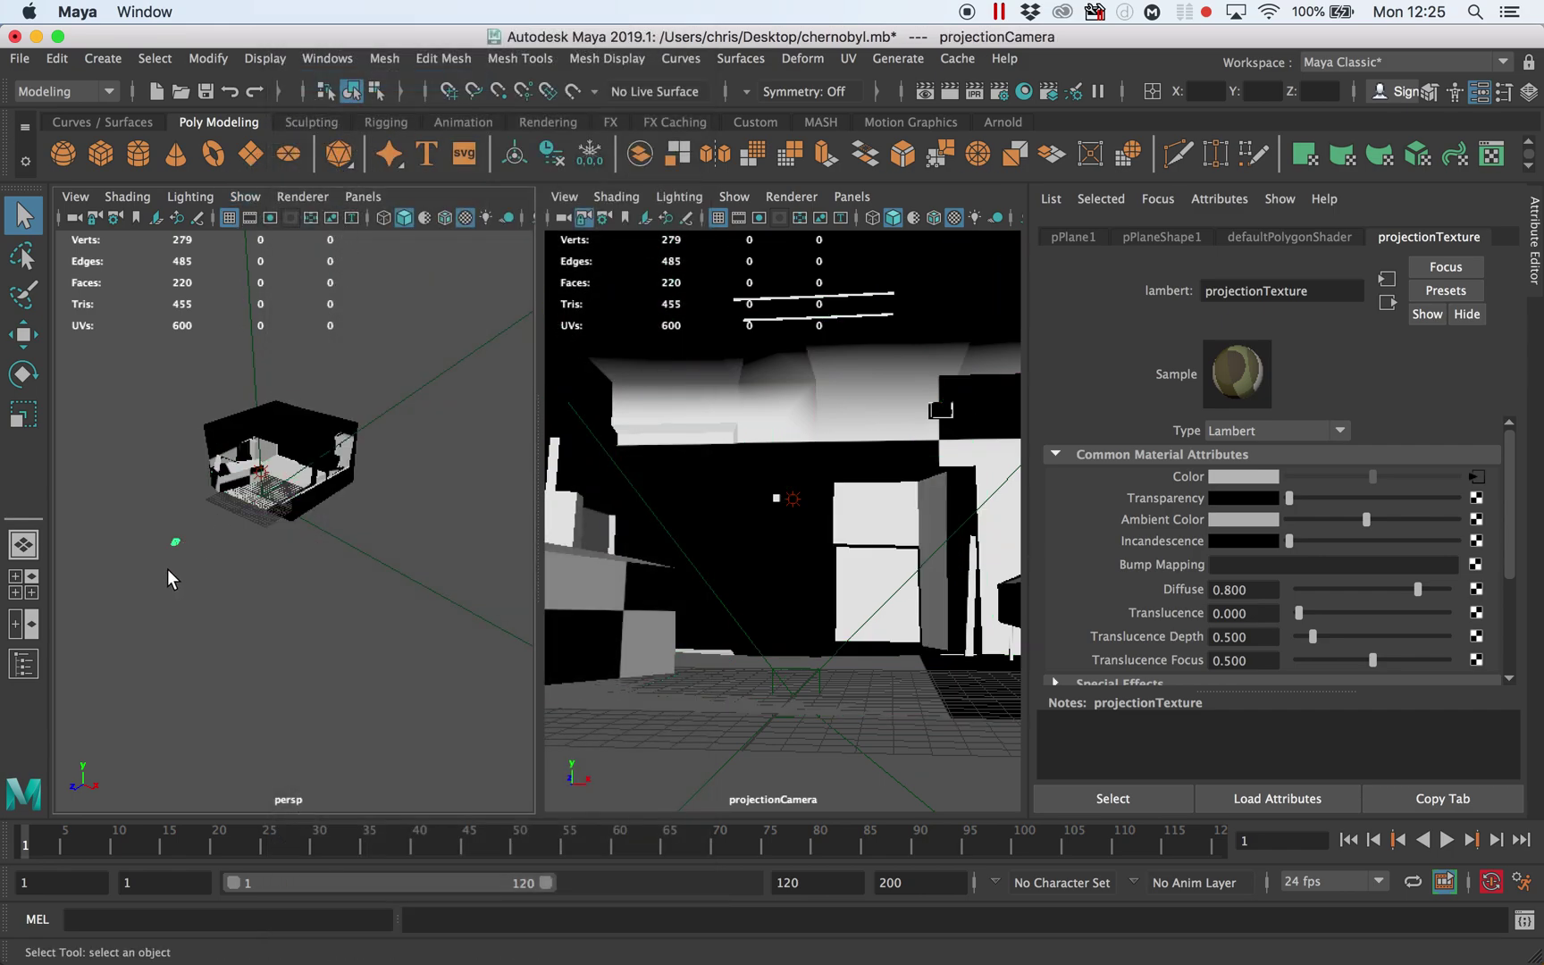
alt+drag(295, 519, 215, 572)
click(374, 496)
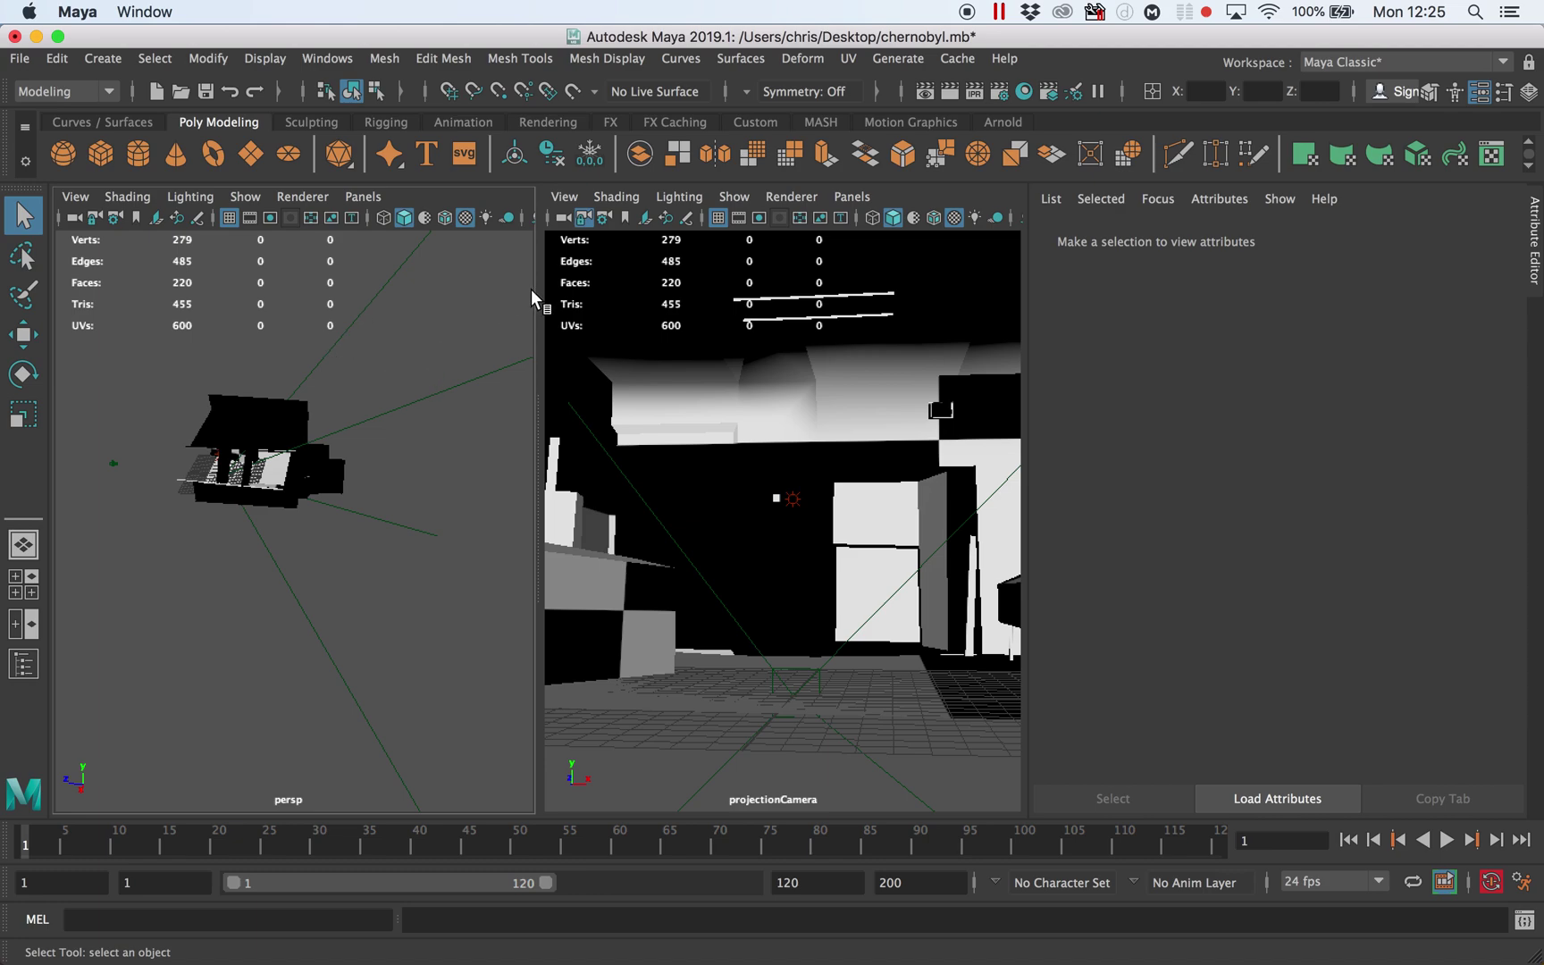
- Look through the projection camera in the perspective viewport, and return that viewport to persp
key(w)
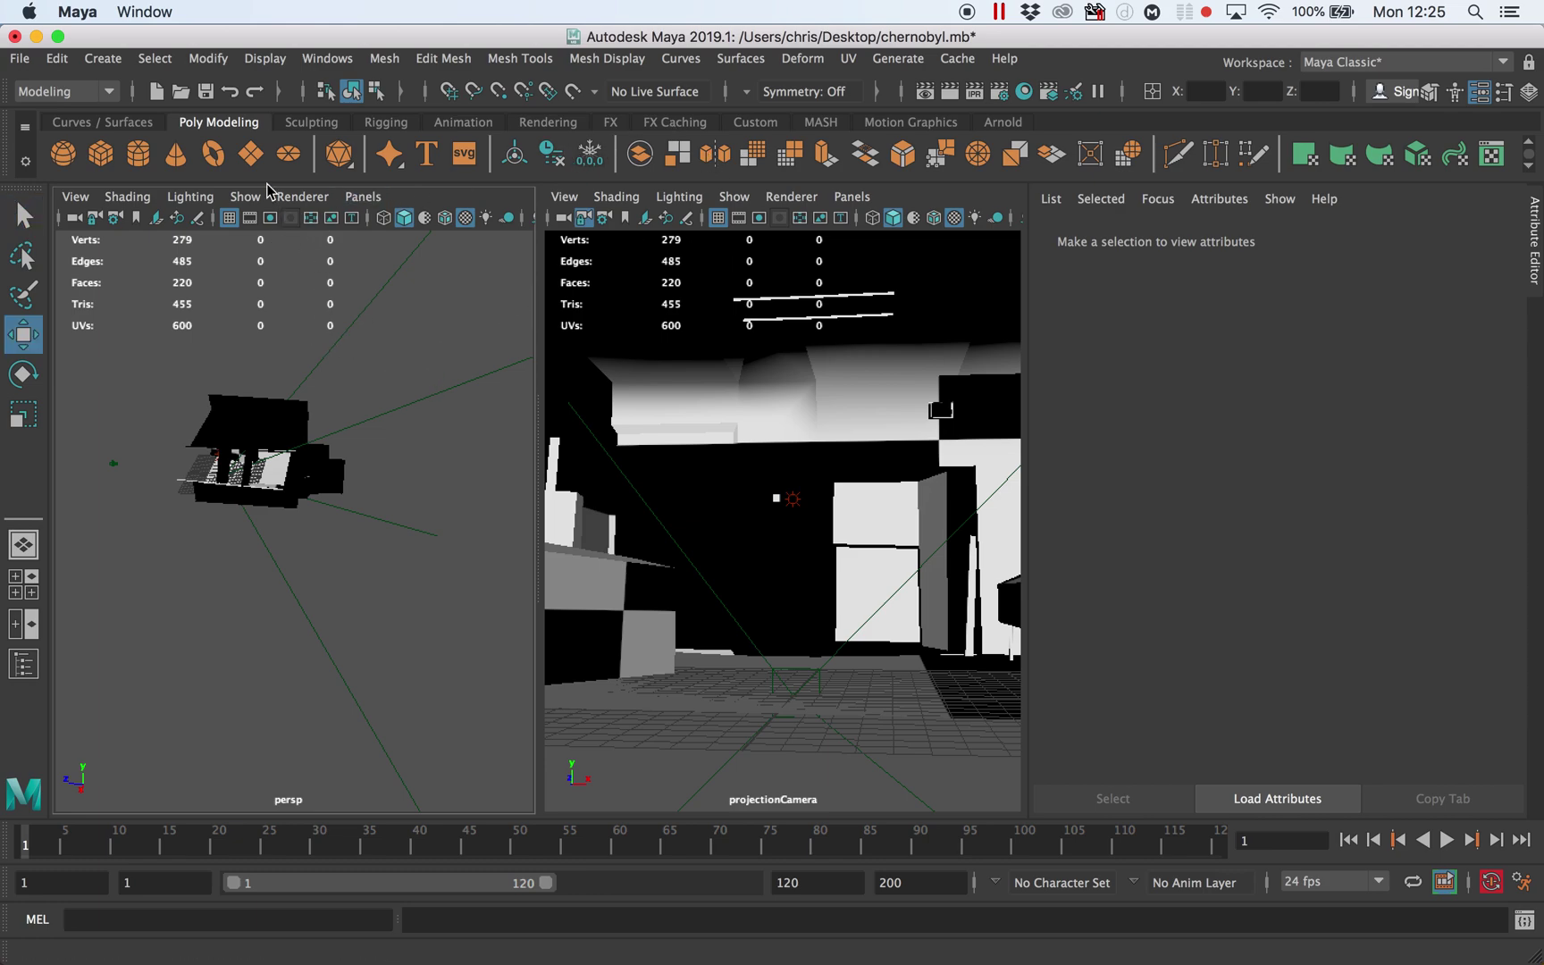
click(362, 196)
mouse_move(501, 218)
click(610, 239)
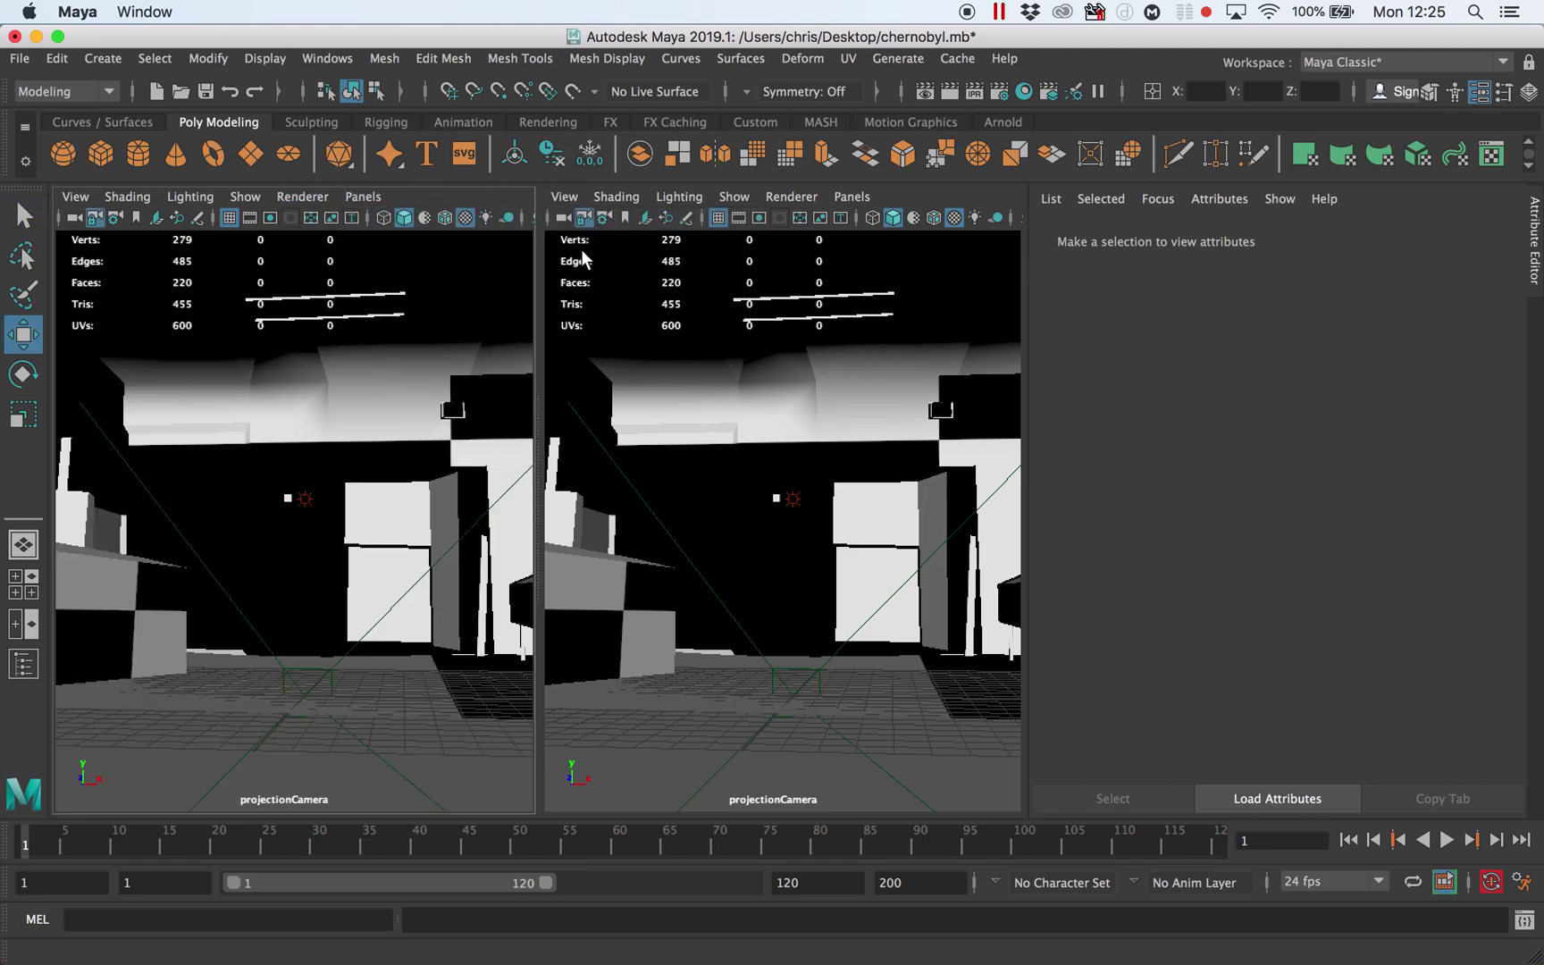
click(375, 196)
click(608, 219)
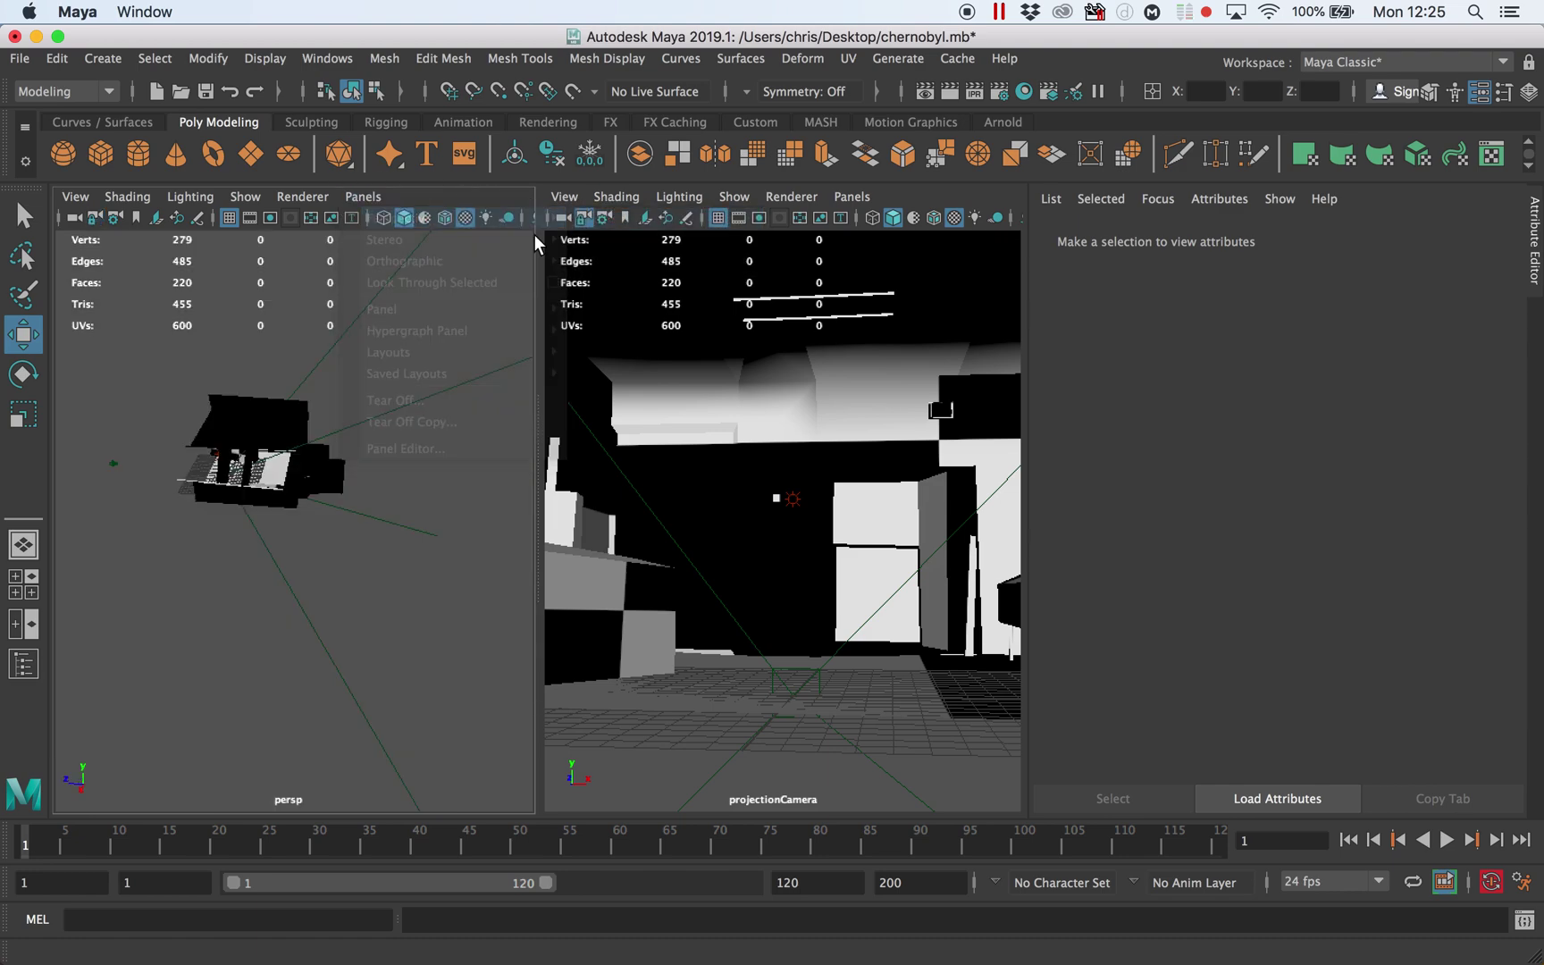
- Select the projection camera and review the scene's objects in the Outliner
click(116, 485)
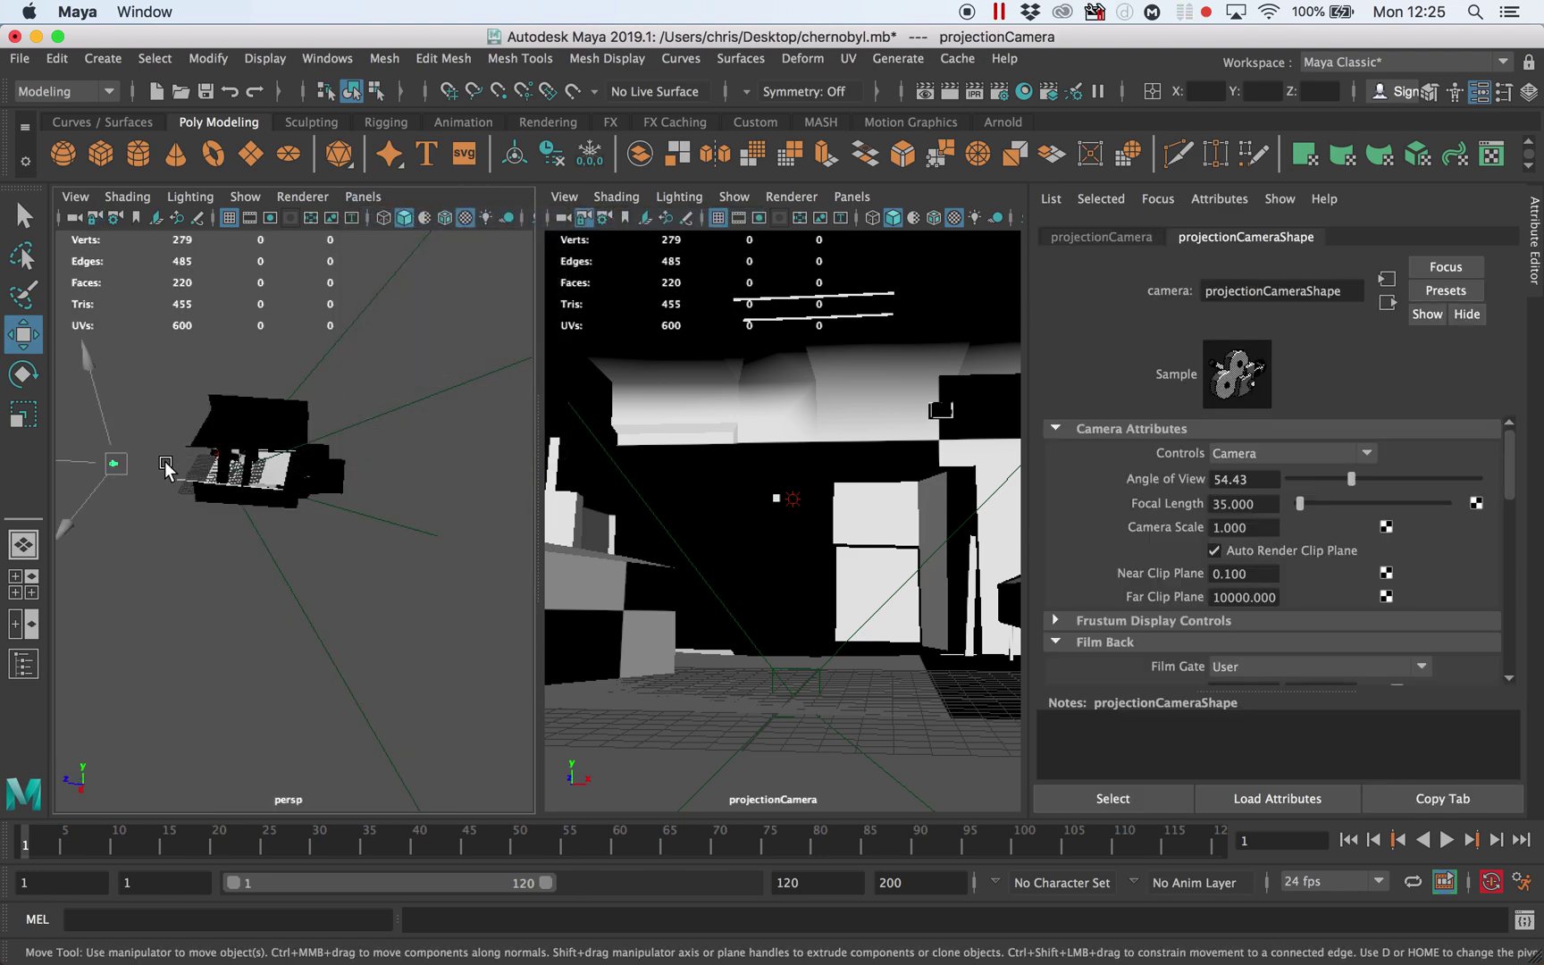
alt+drag(165, 467, 262, 391)
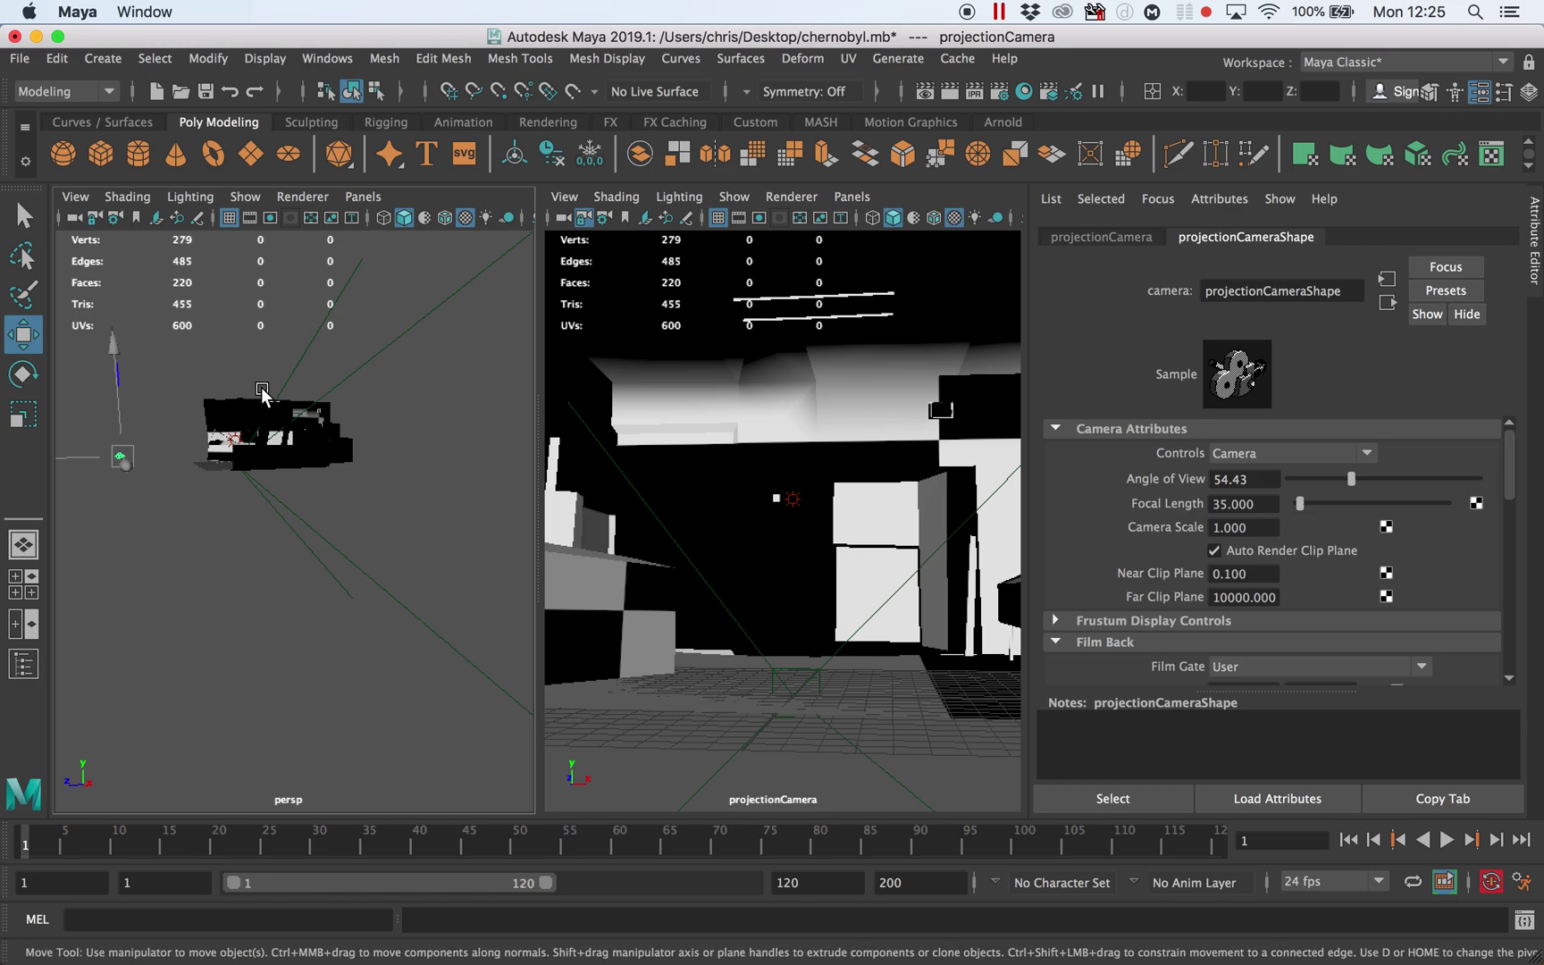
click(327, 58)
click(371, 297)
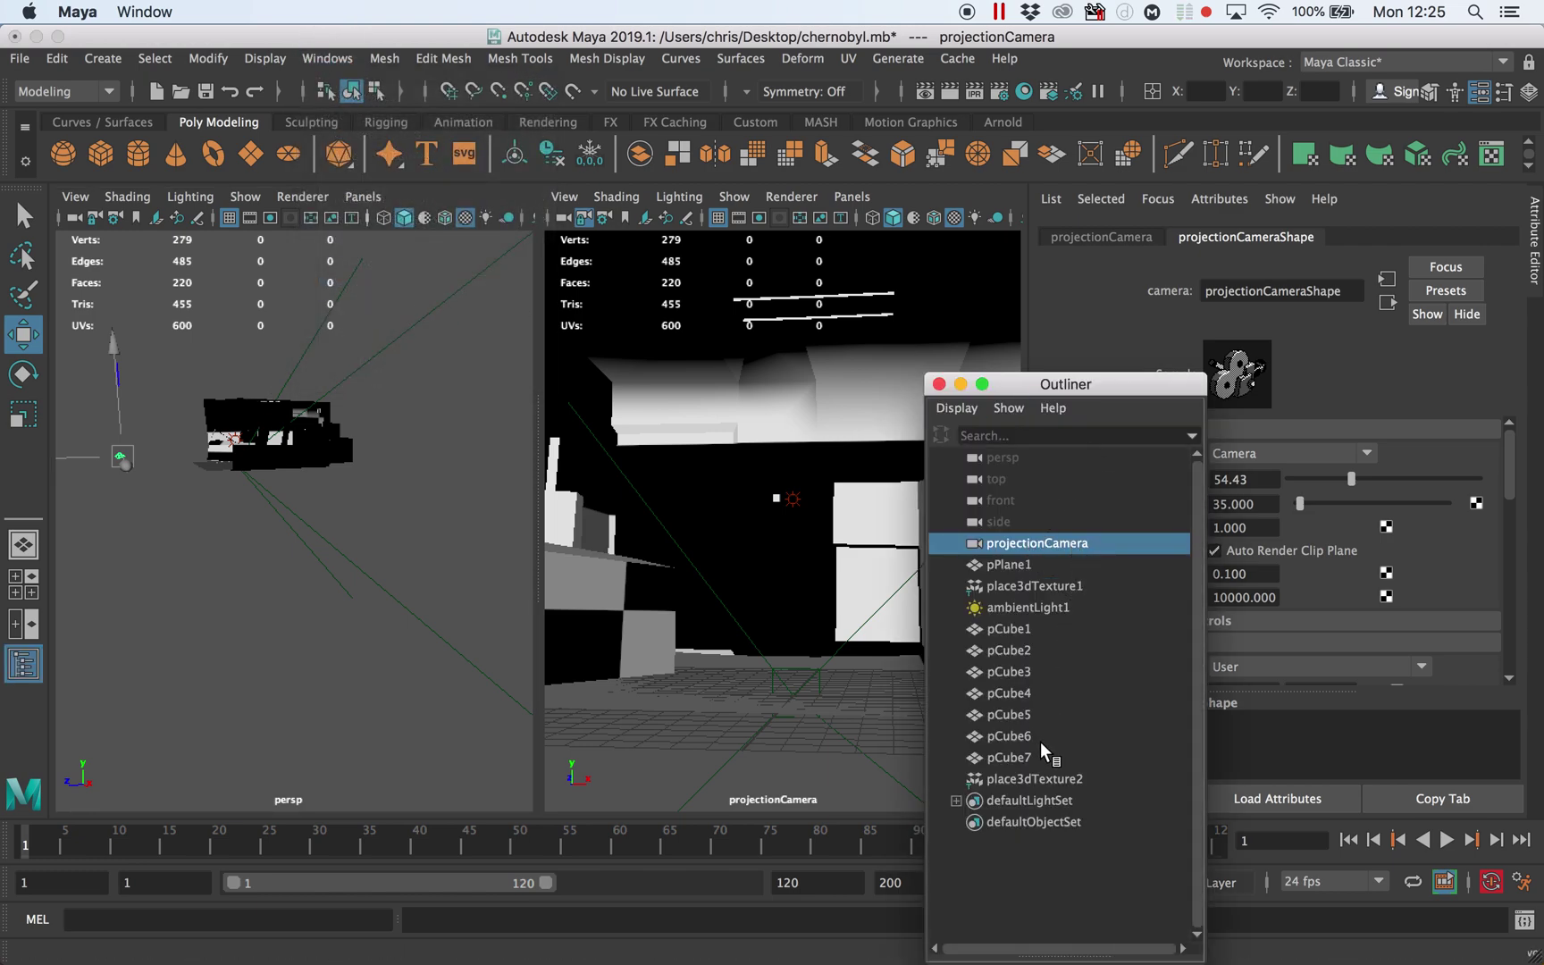
click(937, 385)
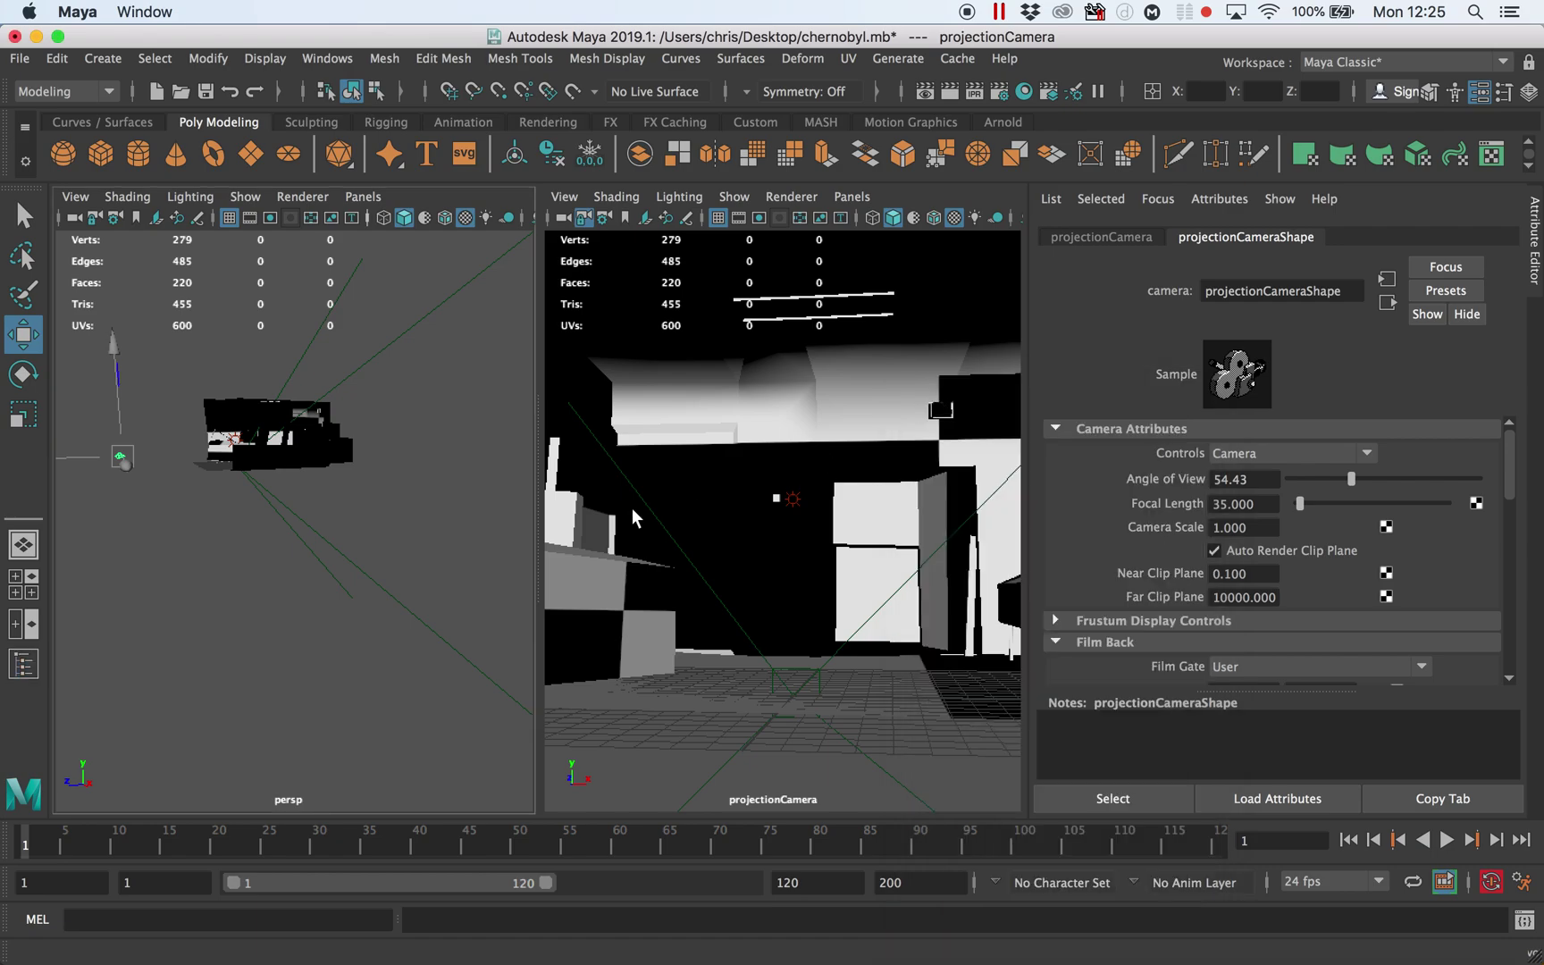
- Select the room mesh and try the projection camera view with all lights and with flat lighting
click(338, 451)
alt+drag(273, 451, 527, 426)
click(683, 196)
click(715, 256)
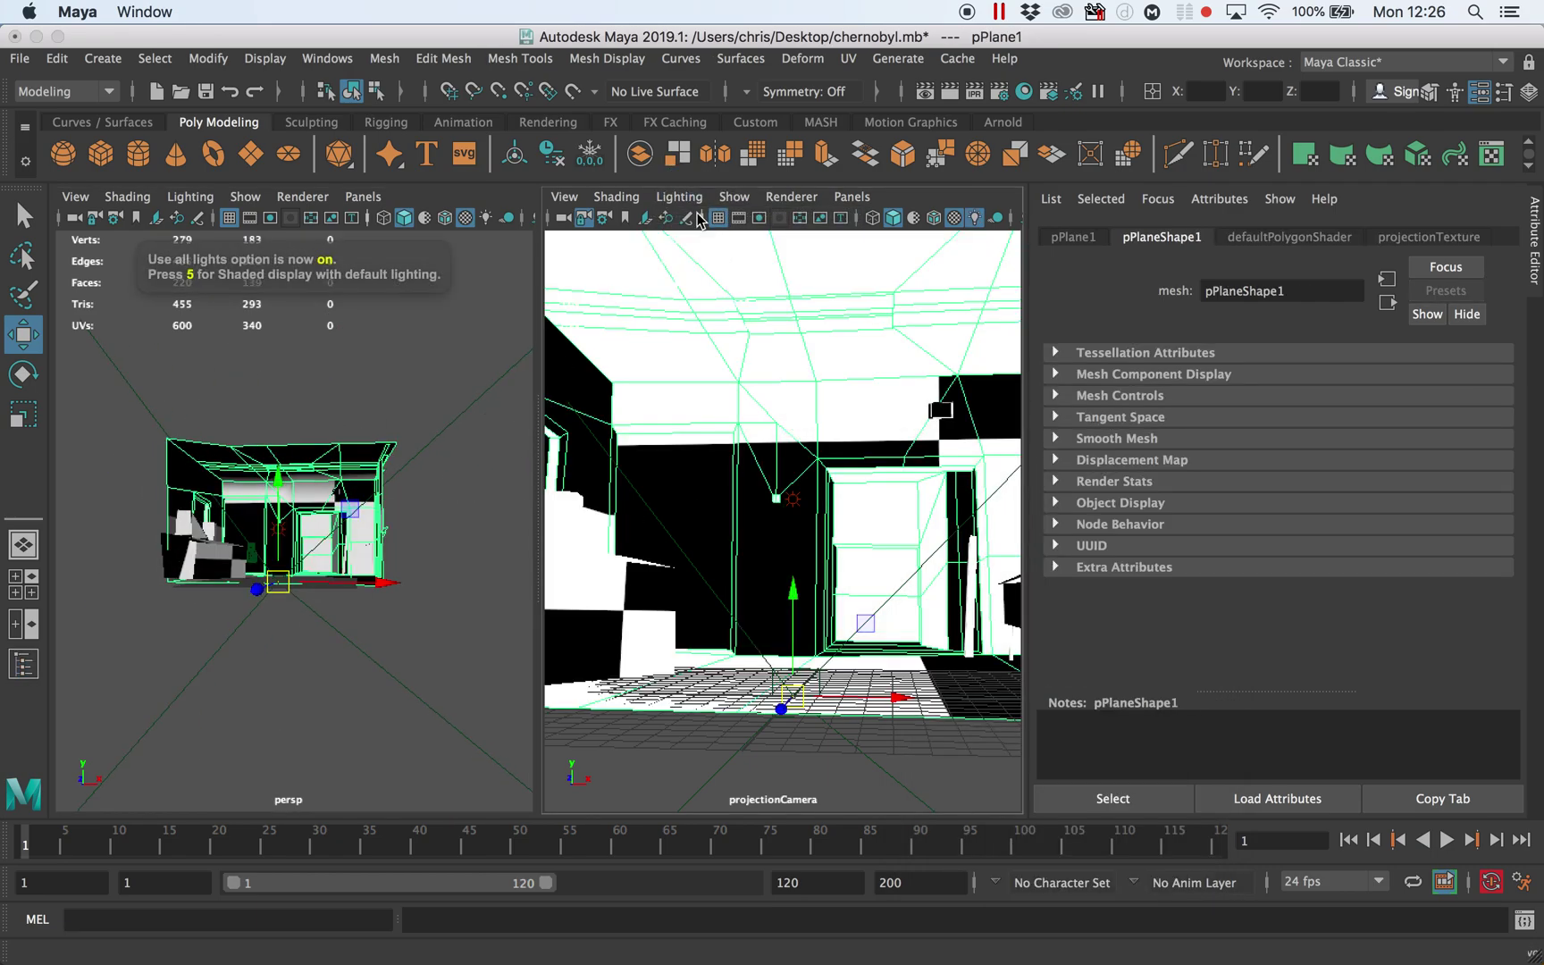
click(679, 197)
click(732, 301)
- Turn on two-sided lighting in the projection camera view and return it to default lighting
click(680, 199)
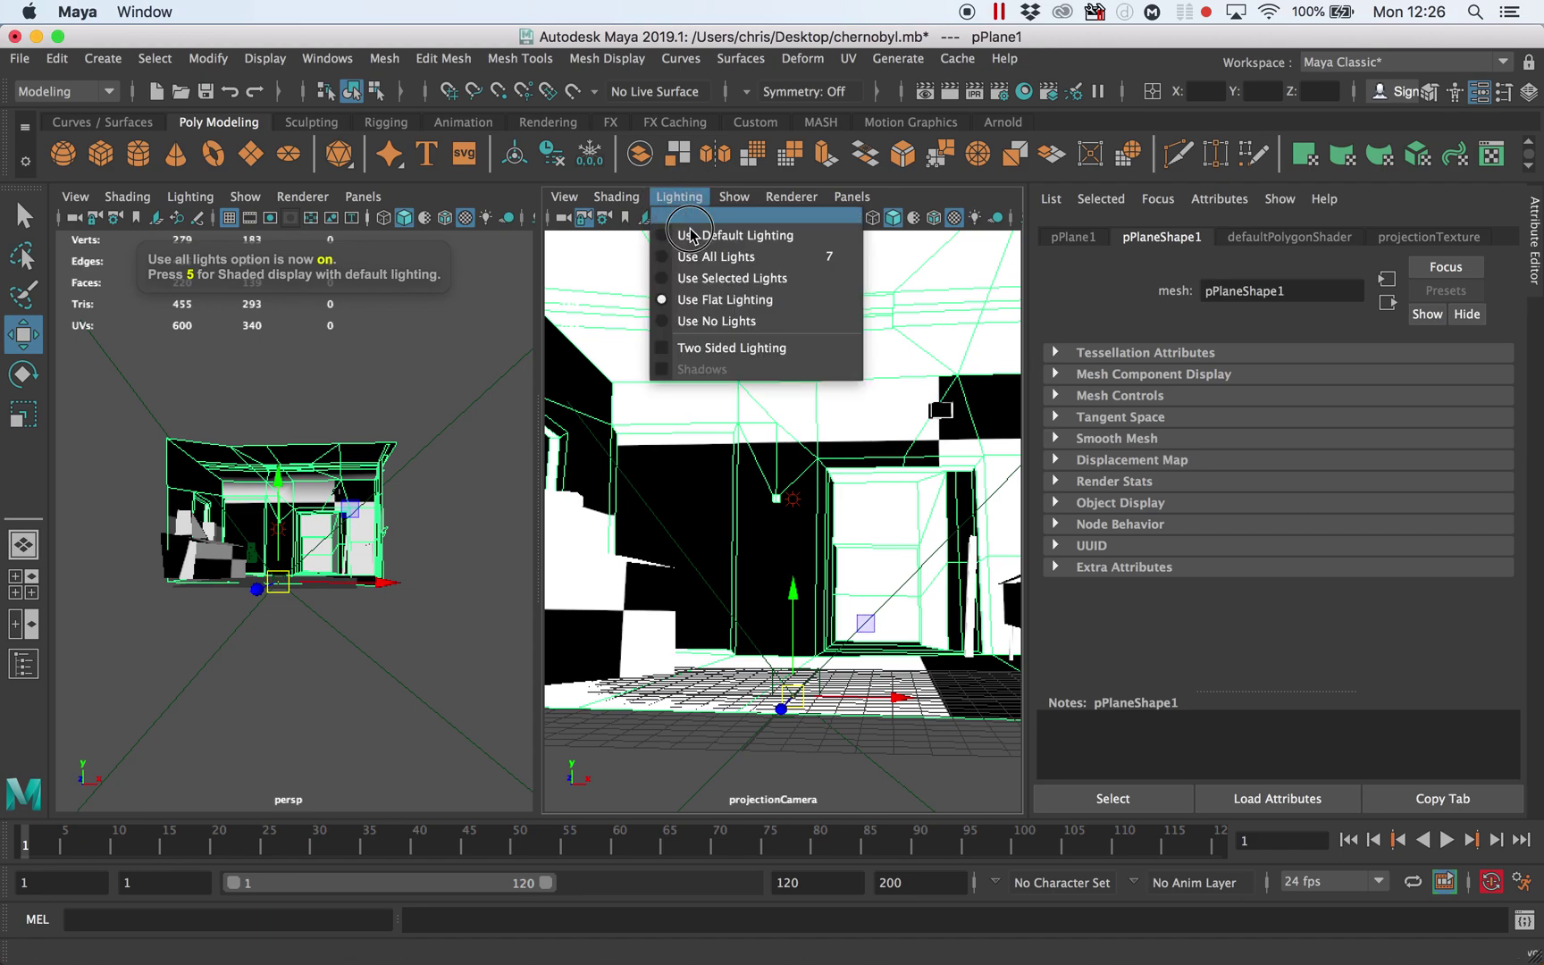
click(712, 348)
click(679, 197)
click(715, 234)
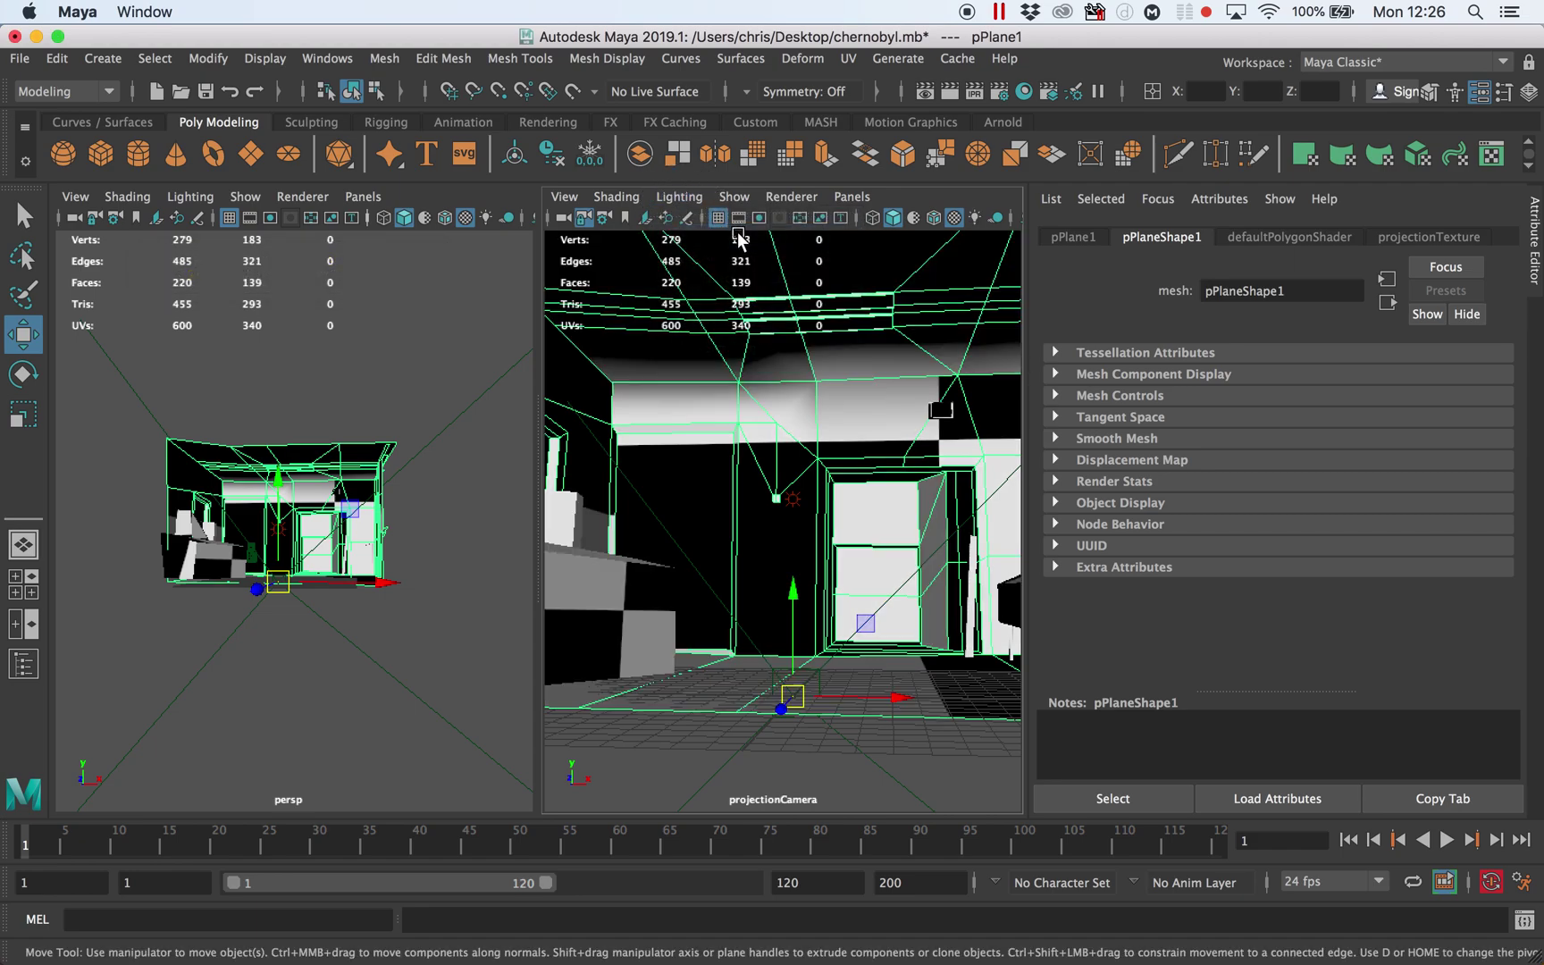
- Break the Color connection of the room's projectionTexture material and connect a new File texture created as a projection
click(1425, 238)
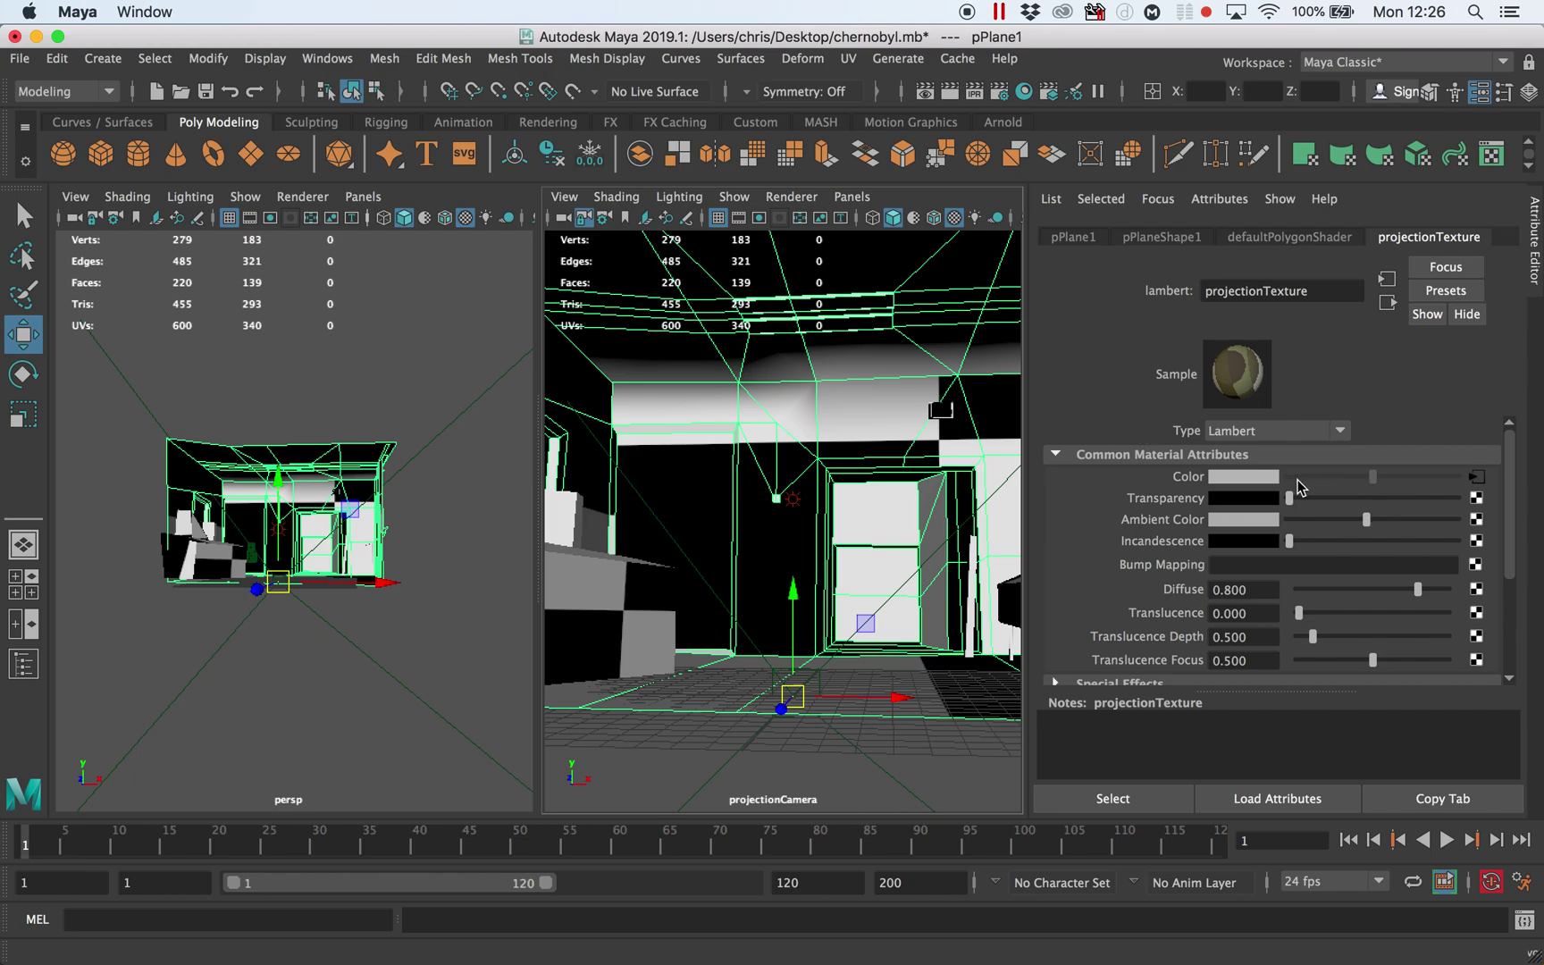
right_click(1191, 485)
click(1248, 537)
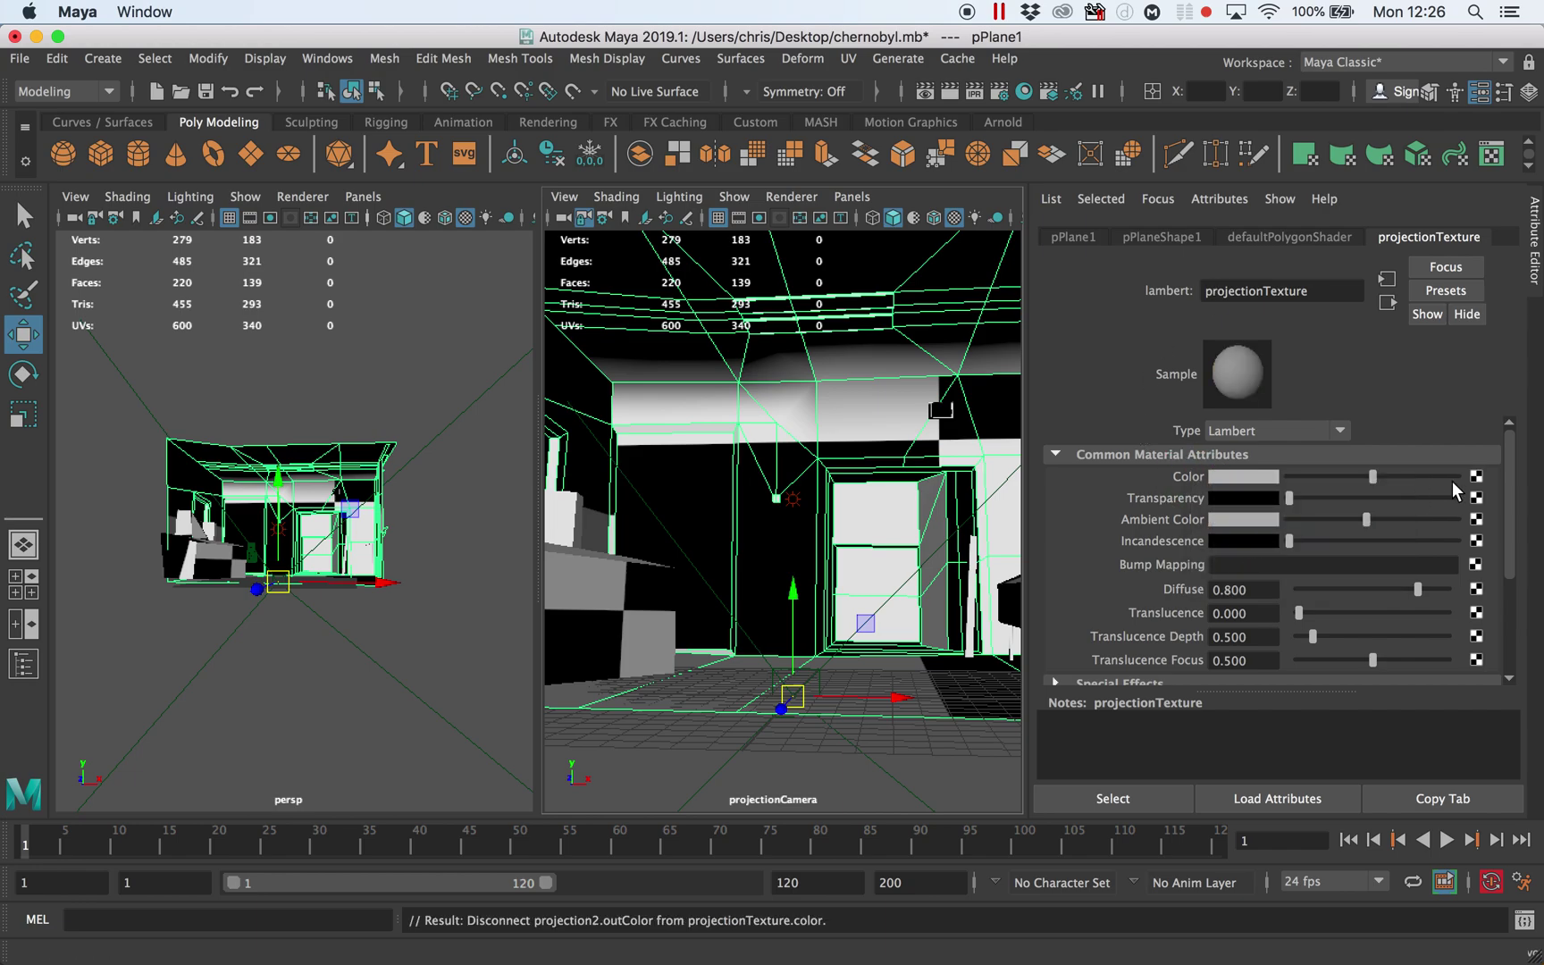
click(1475, 476)
right_click(698, 340)
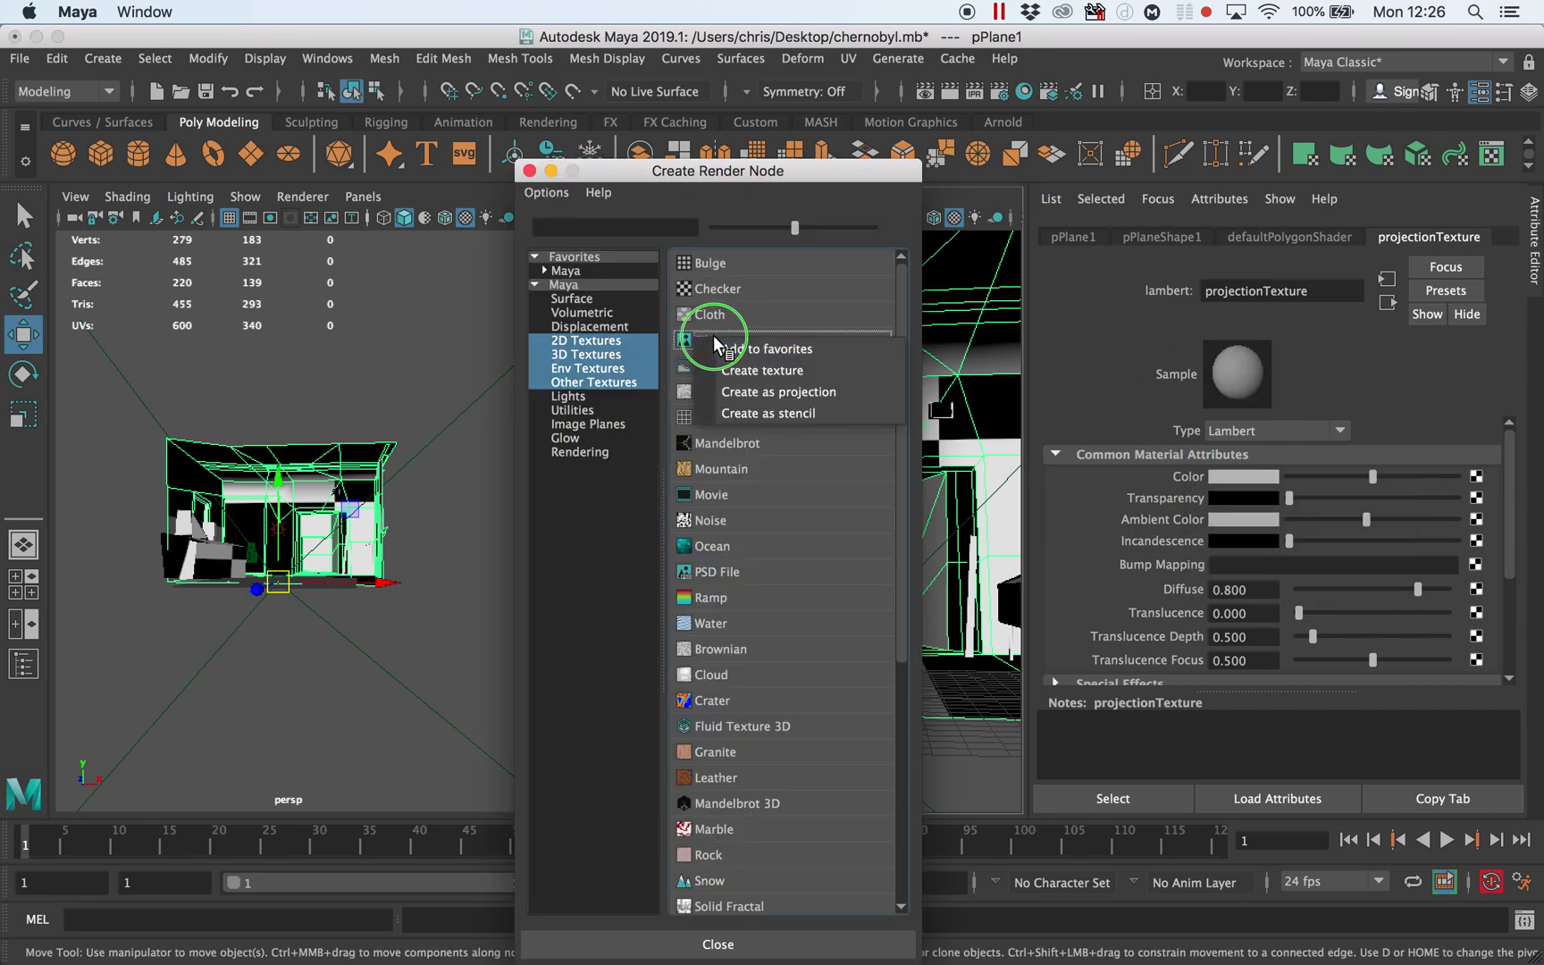
click(770, 389)
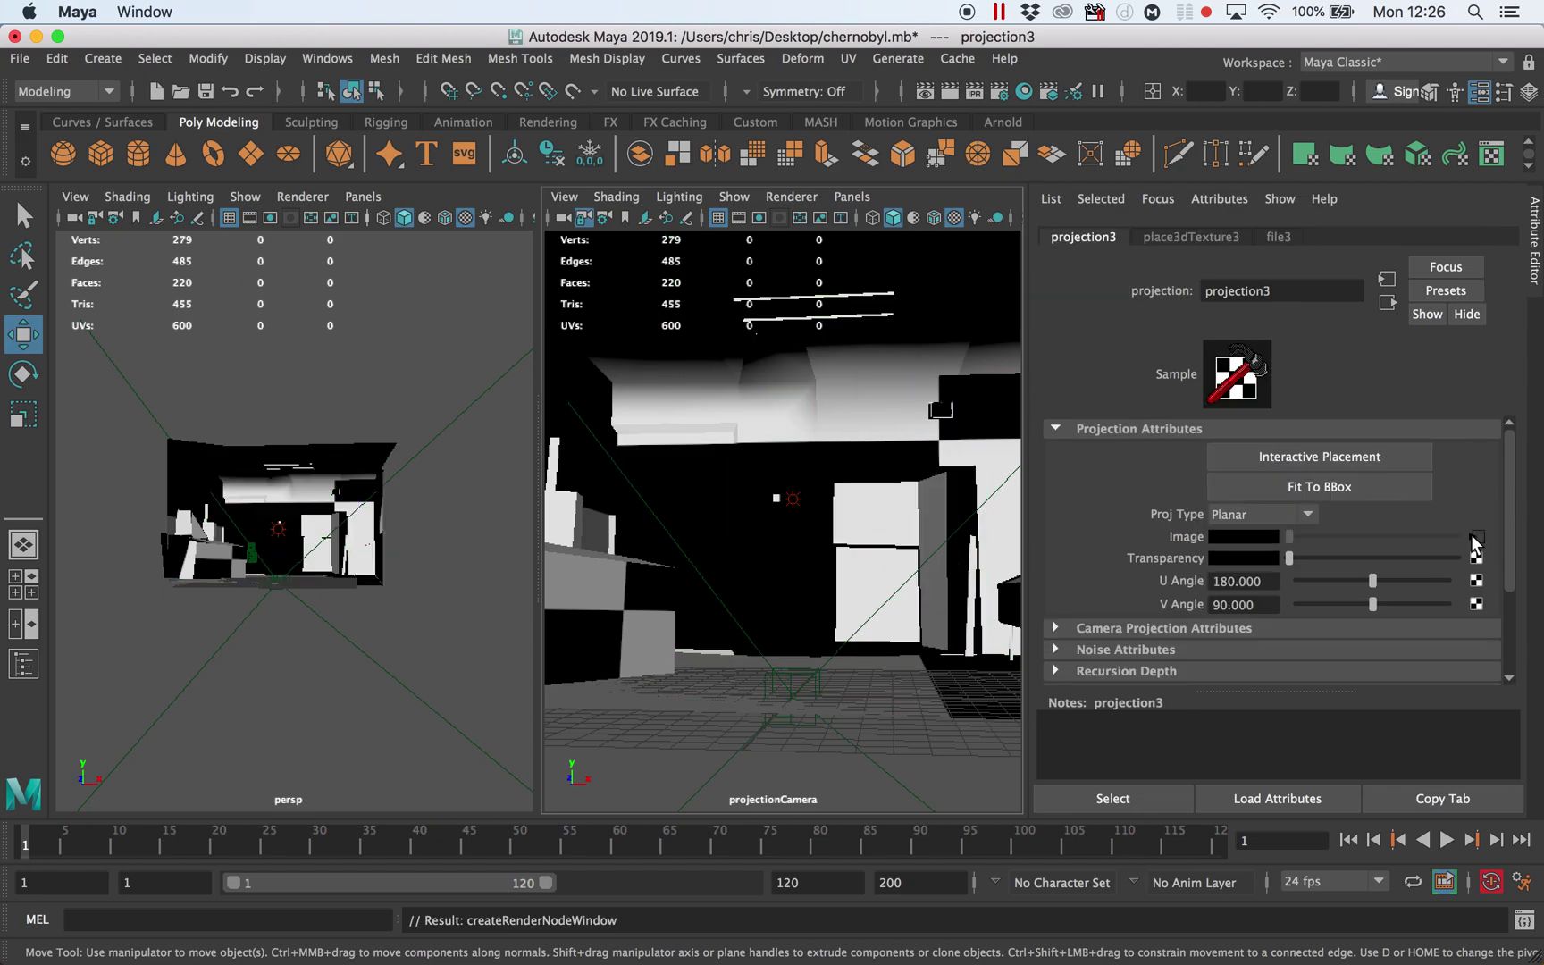
- Set the new projection's type to Perspective and link it to projectionCameraShape
click(1261, 516)
click(1263, 707)
click(1199, 628)
click(1264, 652)
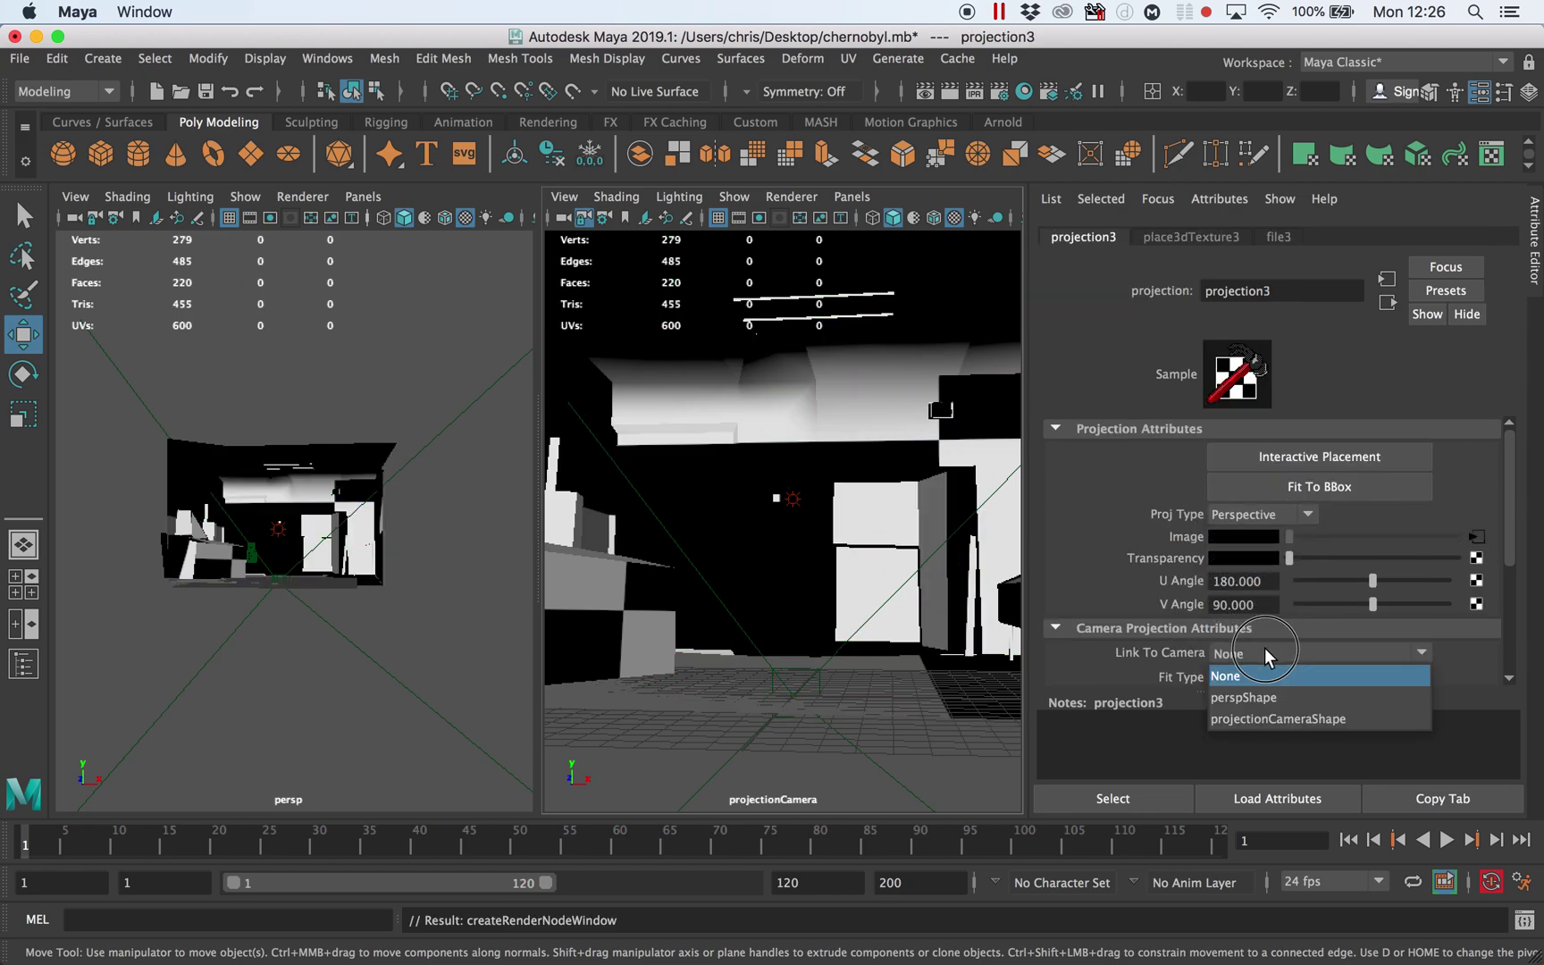
click(1249, 719)
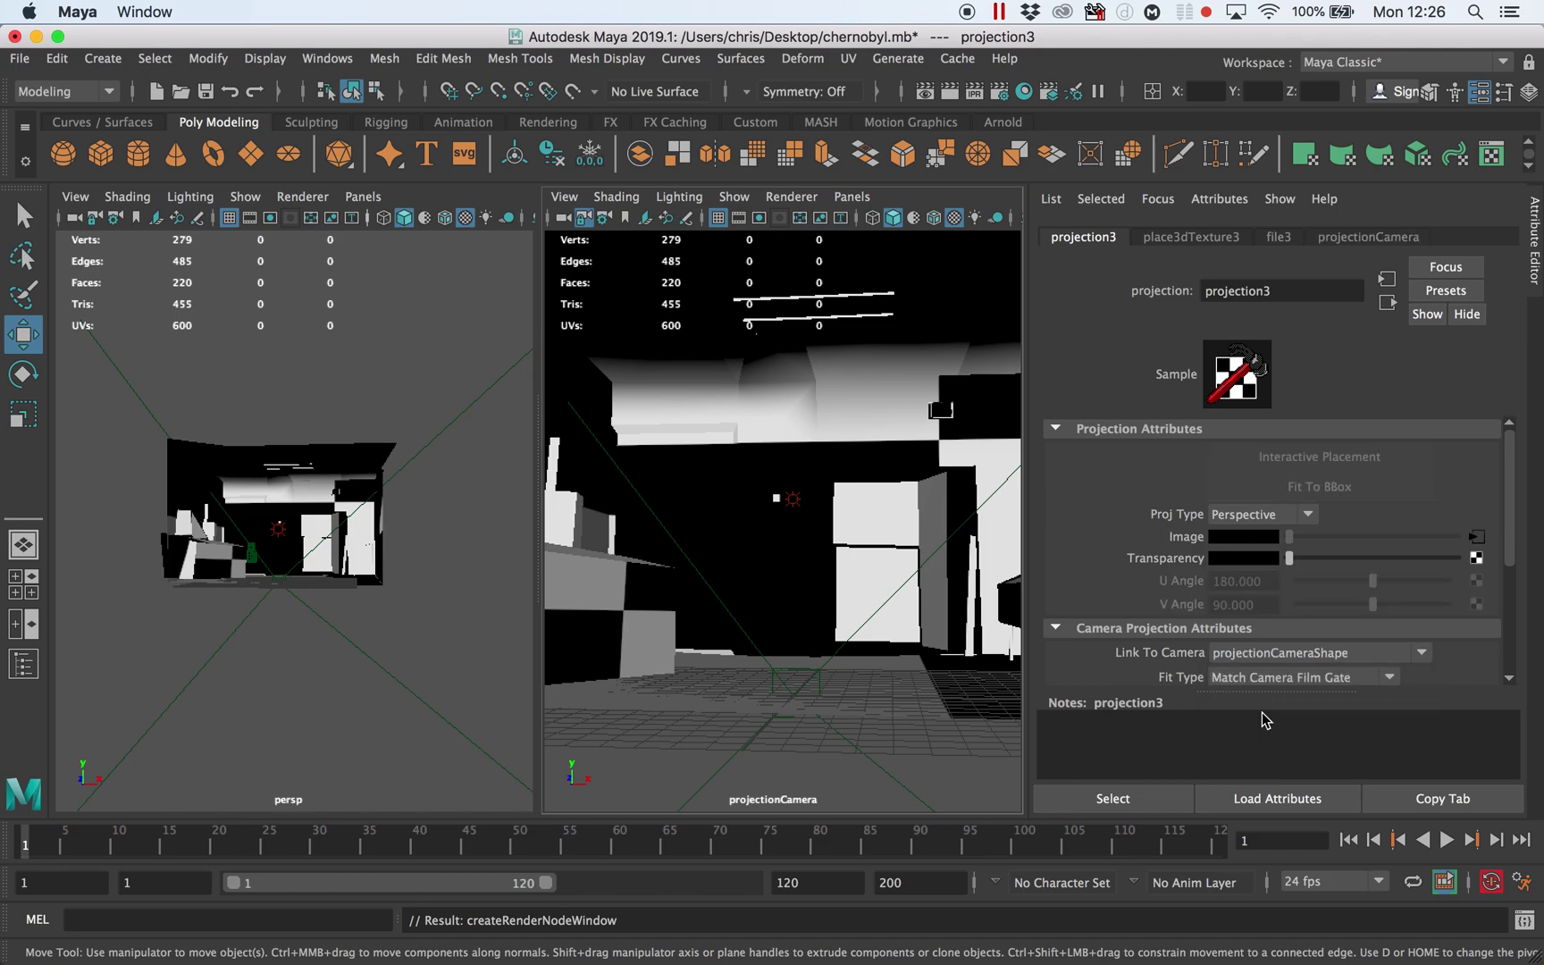
- Load Chernobyl-075.jpg from the Desktop as the image of the projection's file texture
click(1476, 537)
click(1481, 527)
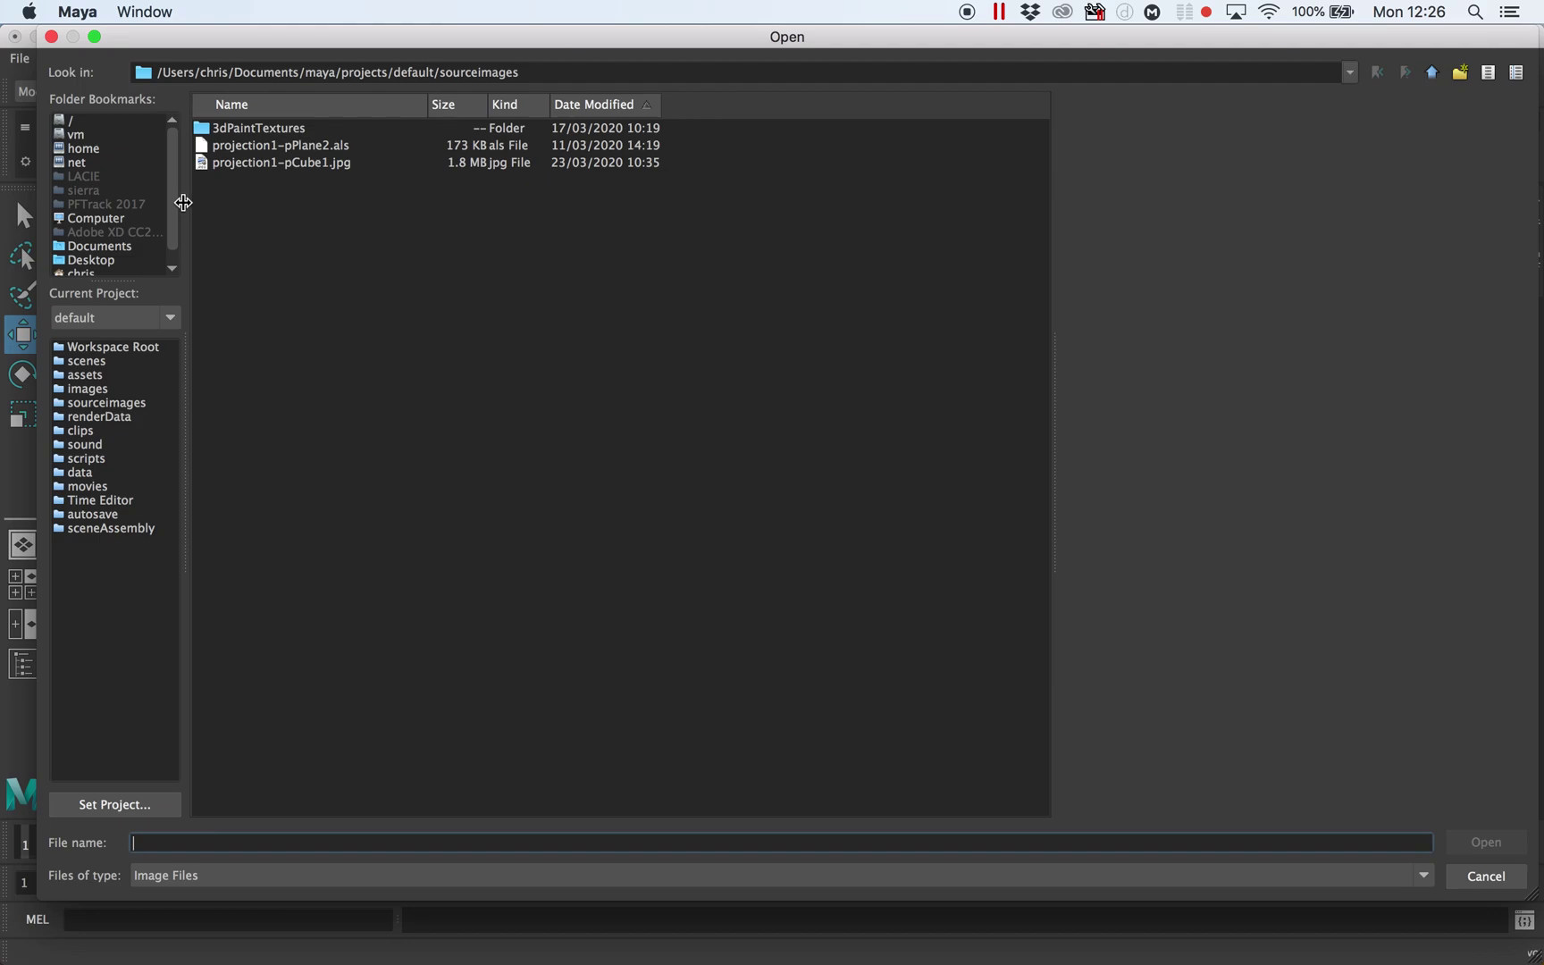
click(89, 260)
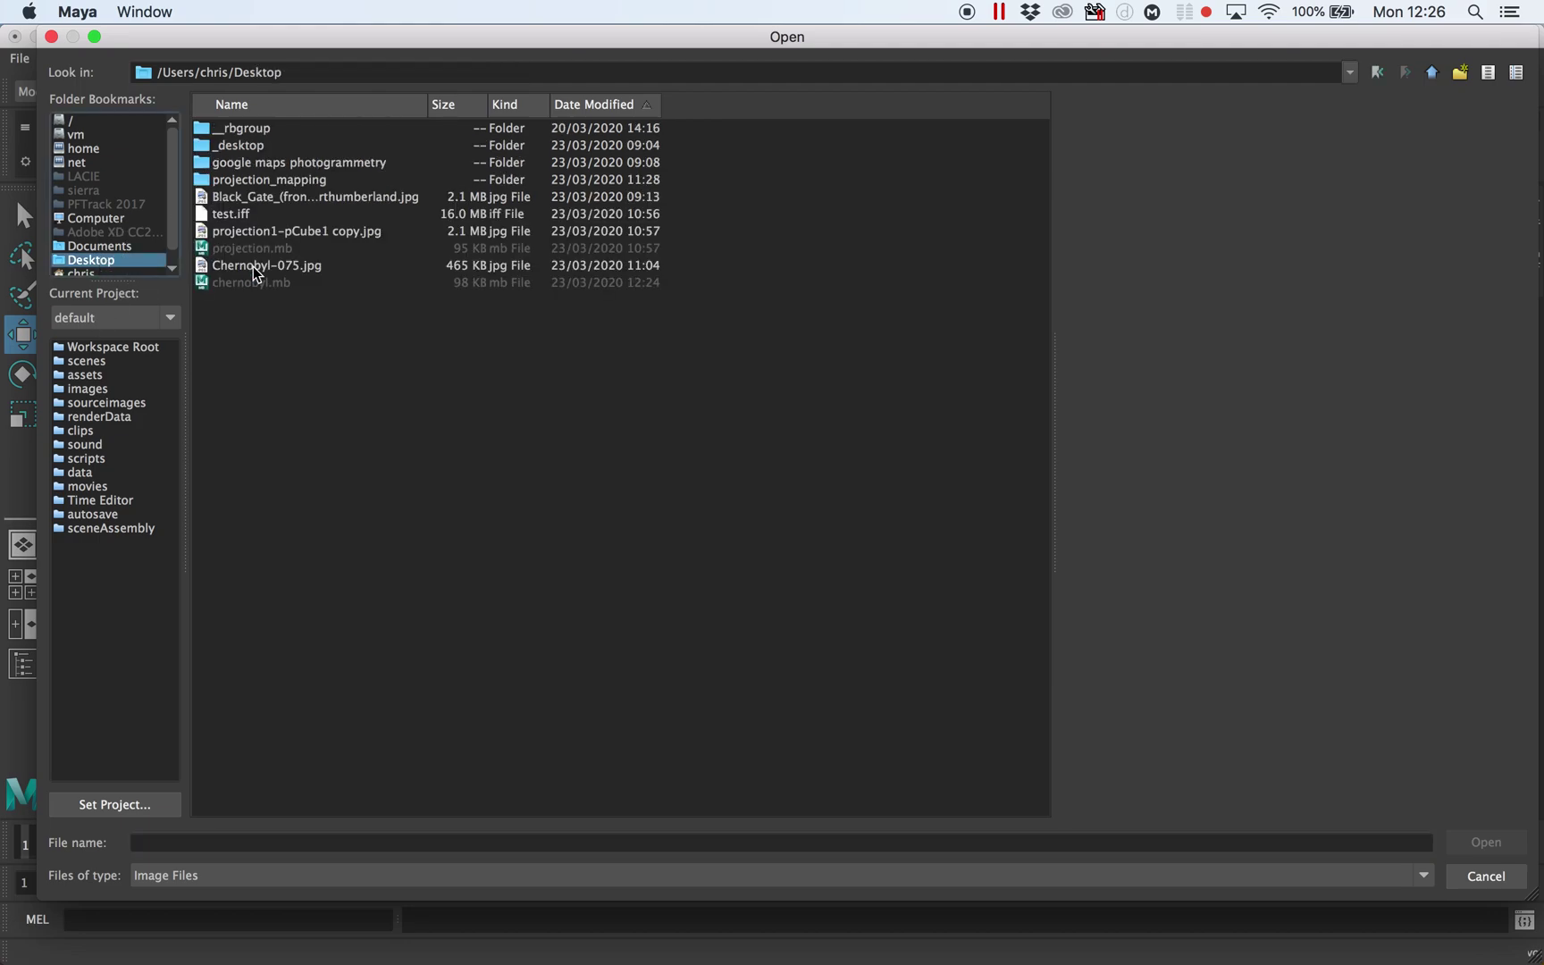
click(253, 265)
click(1483, 842)
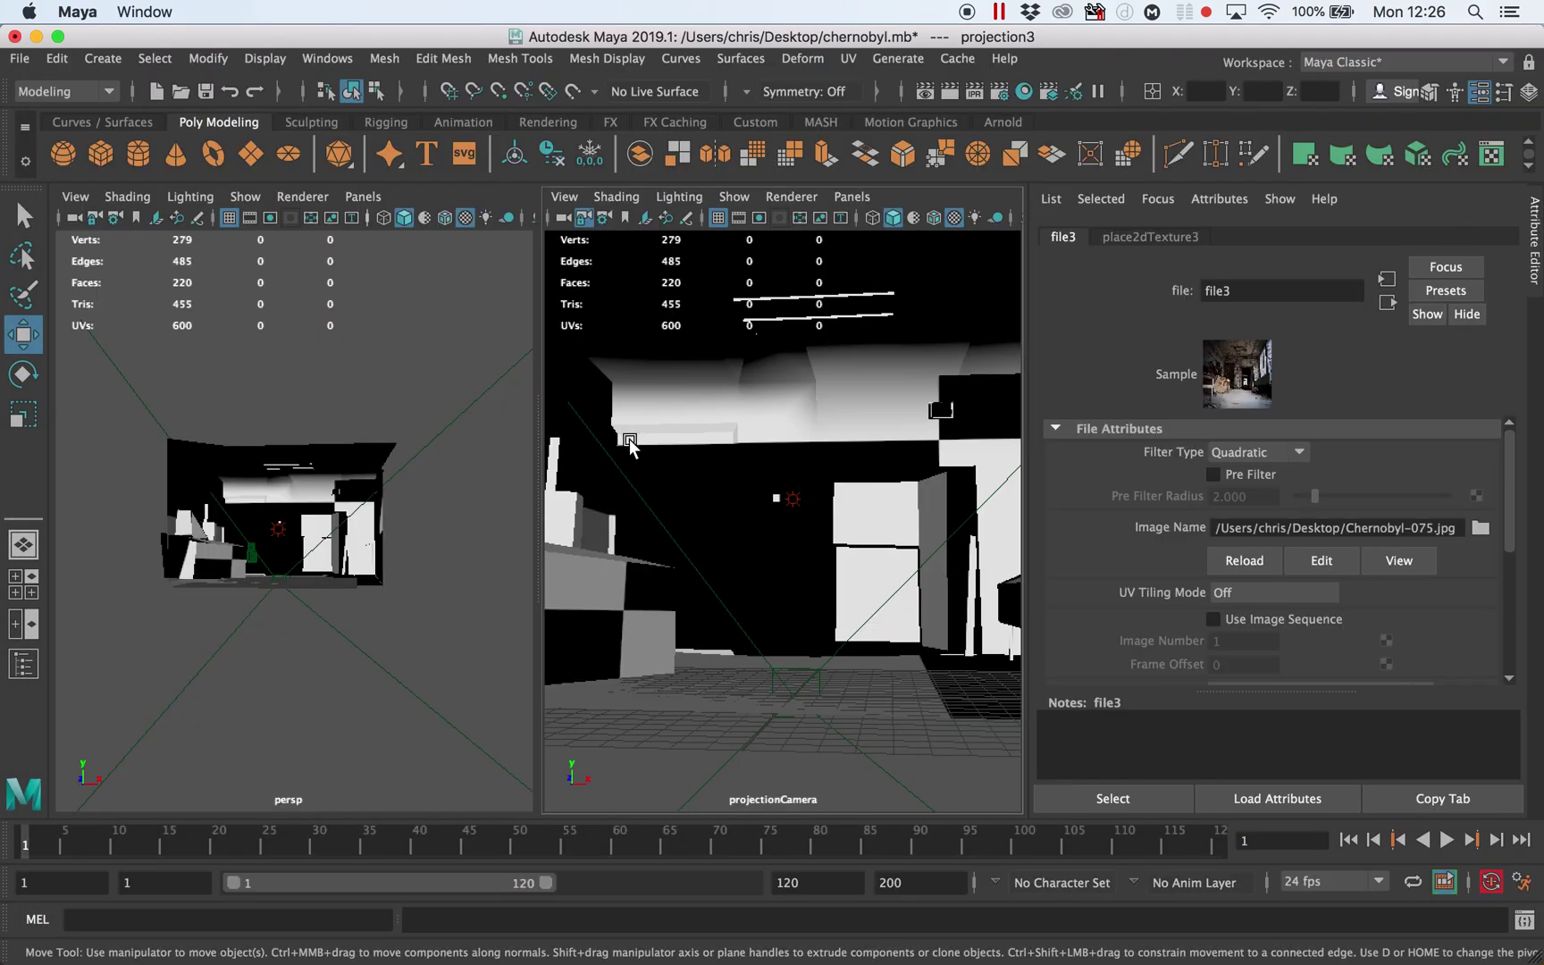
- Check the projected image in the projection camera view by switching textured display off and on
key(6)
key(5)
key(6)
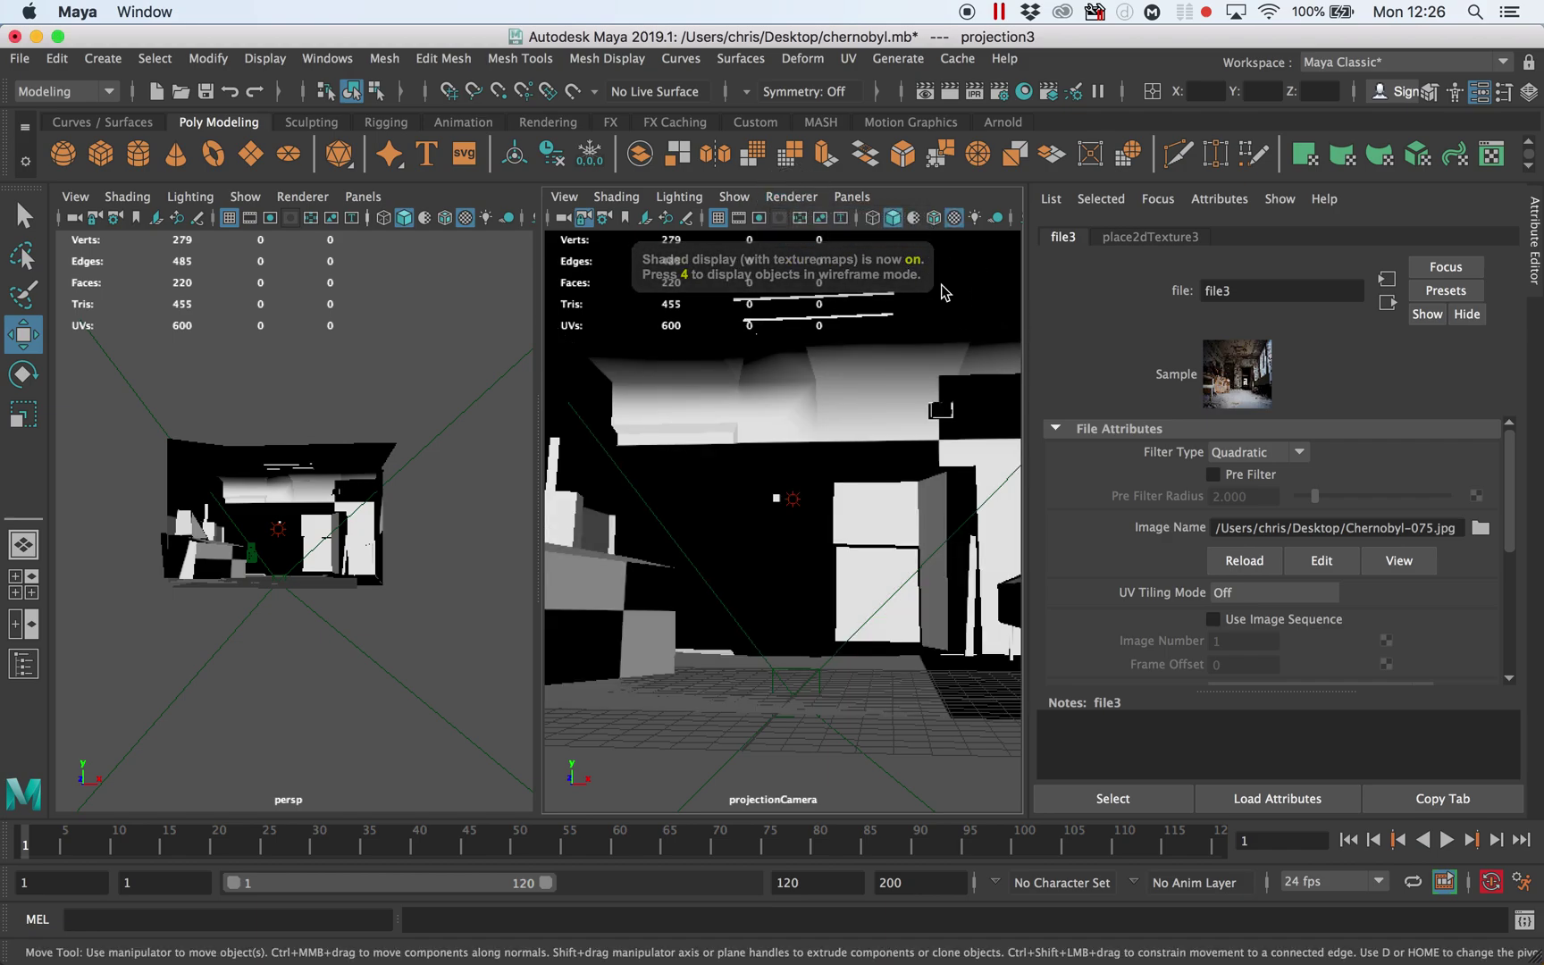
- Examine the Viewport 2.0 renderer settings for both views, including the texture resolution options
click(791, 196)
click(928, 232)
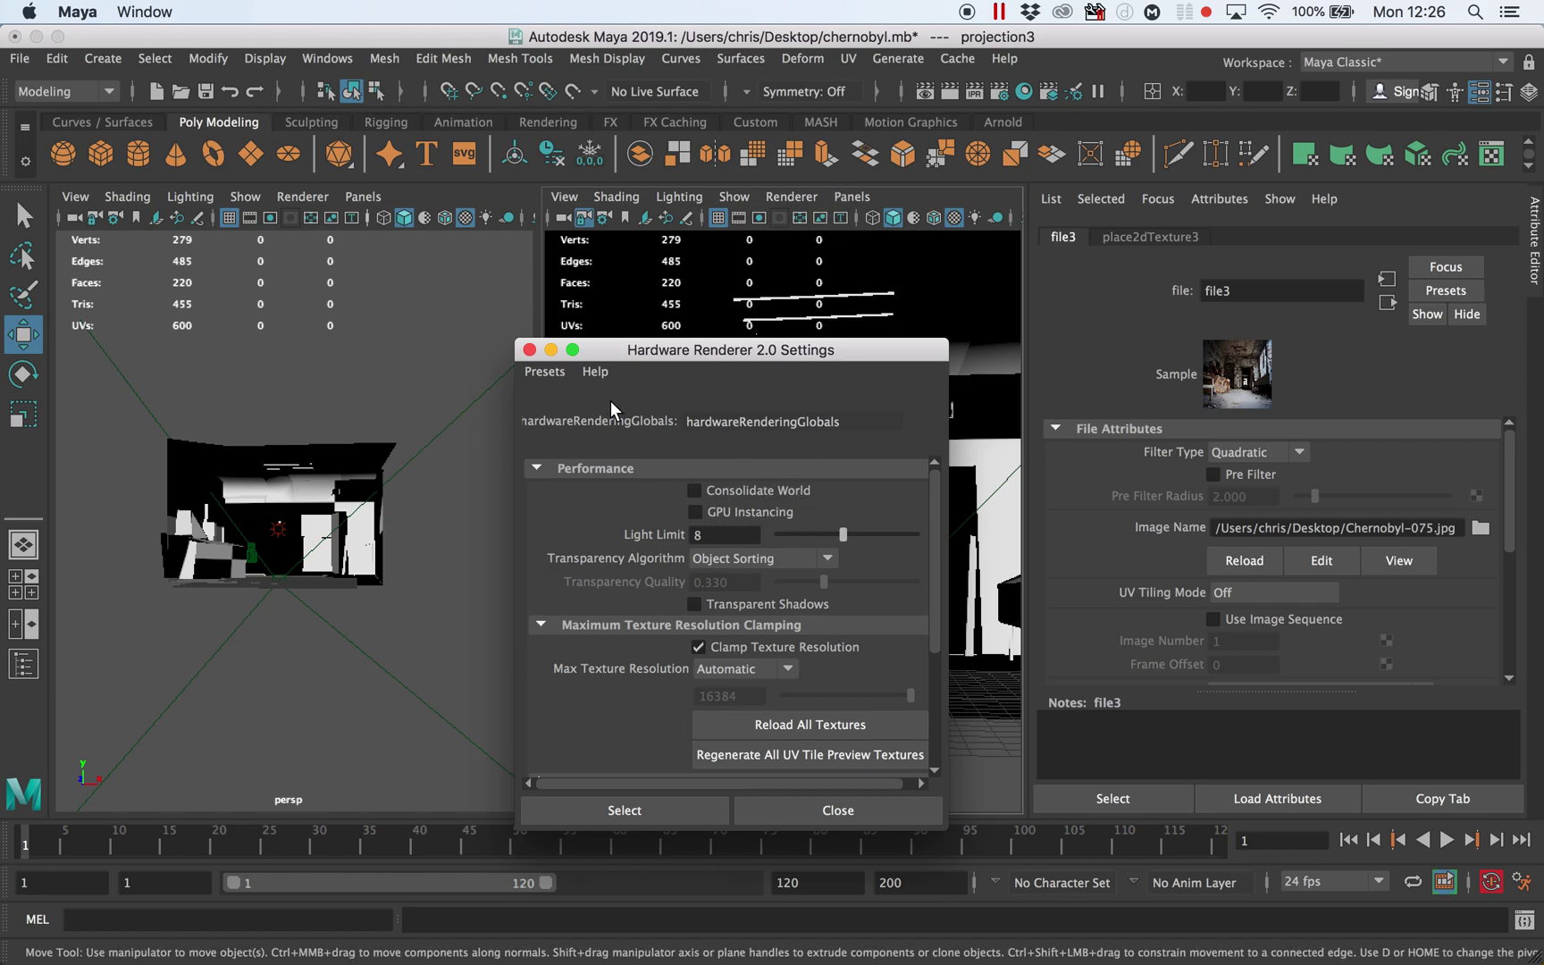
click(528, 349)
click(302, 196)
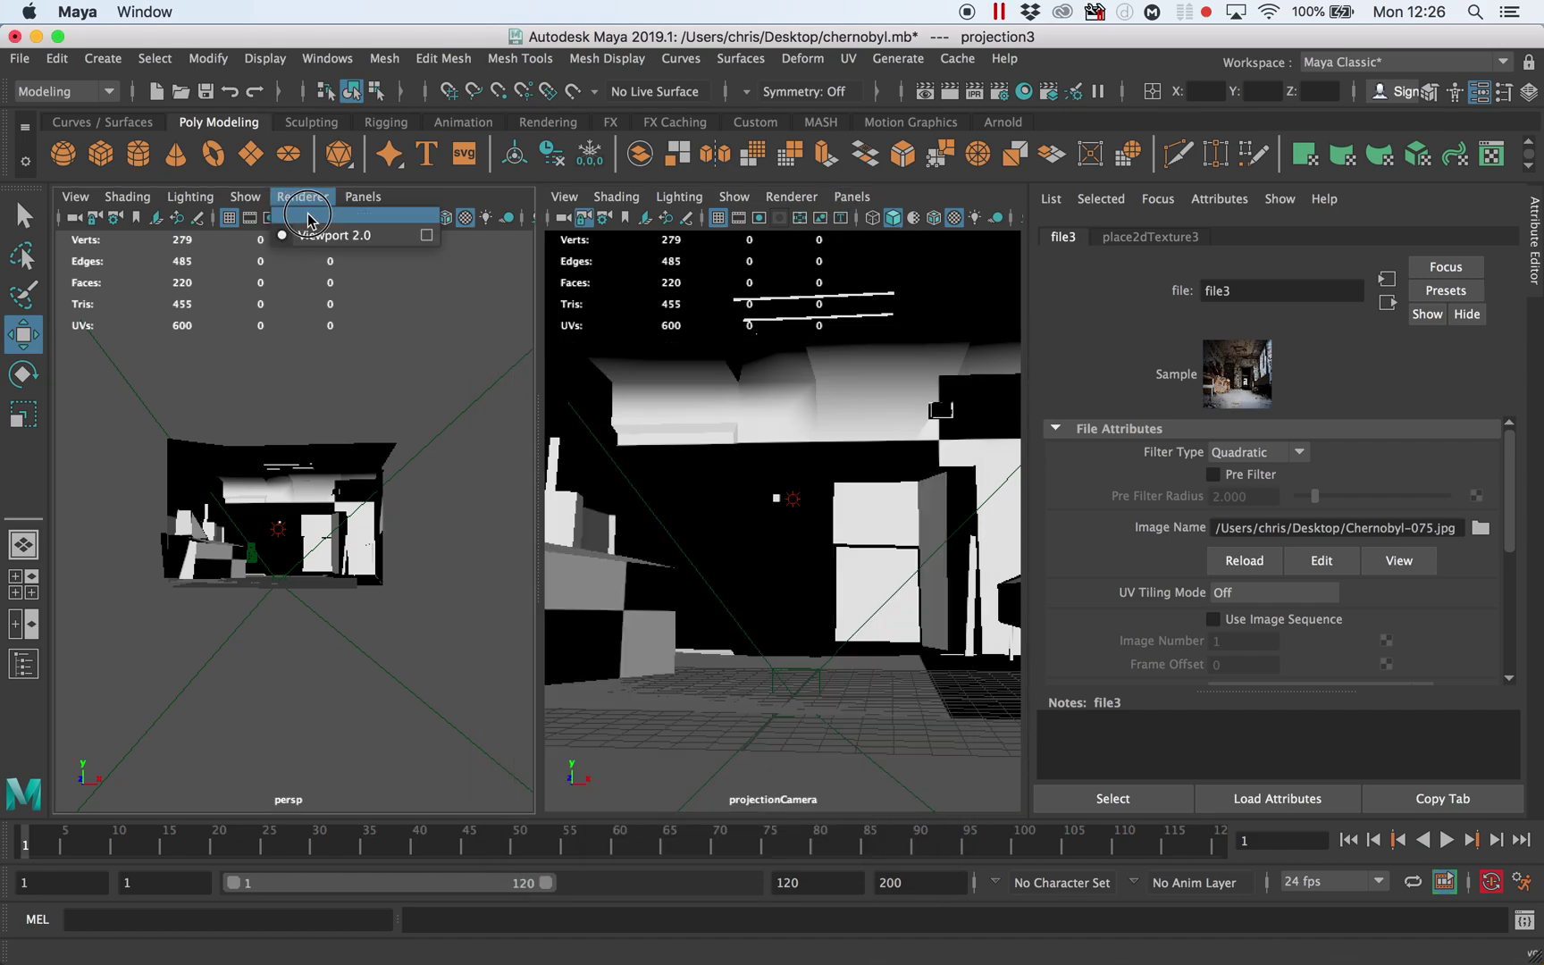
click(431, 235)
scroll(892, 608, down, 4)
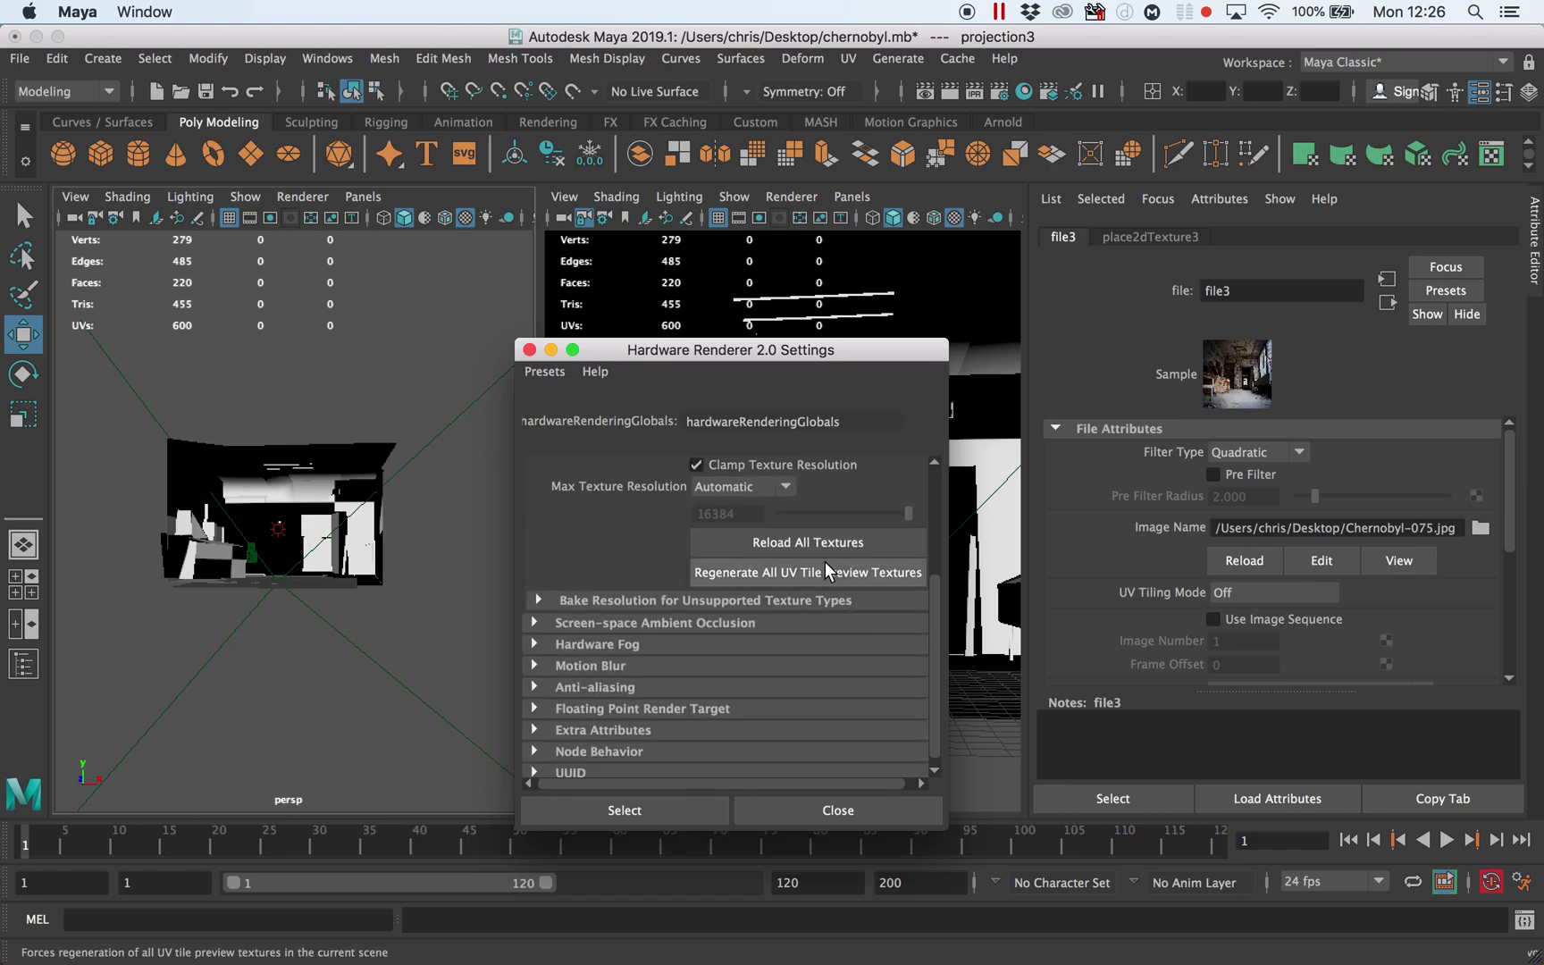
click(758, 809)
- Maximise the perspective view and inspect the room's textured geometry from the outside
click(363, 357)
key(space)
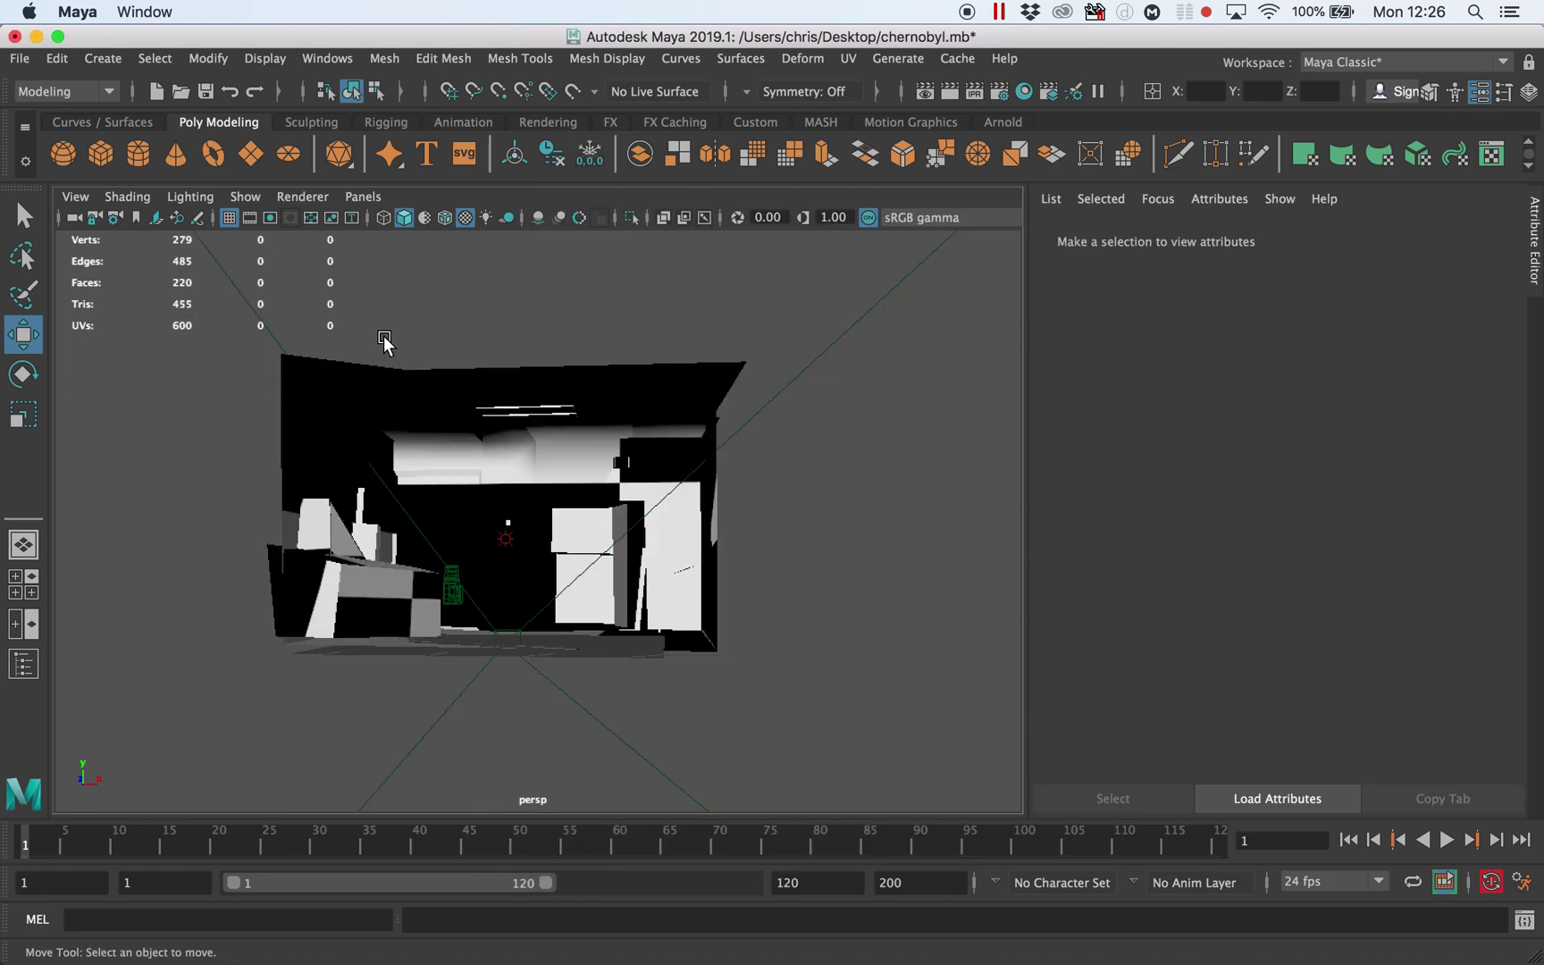
alt+drag(386, 341, 752, 380)
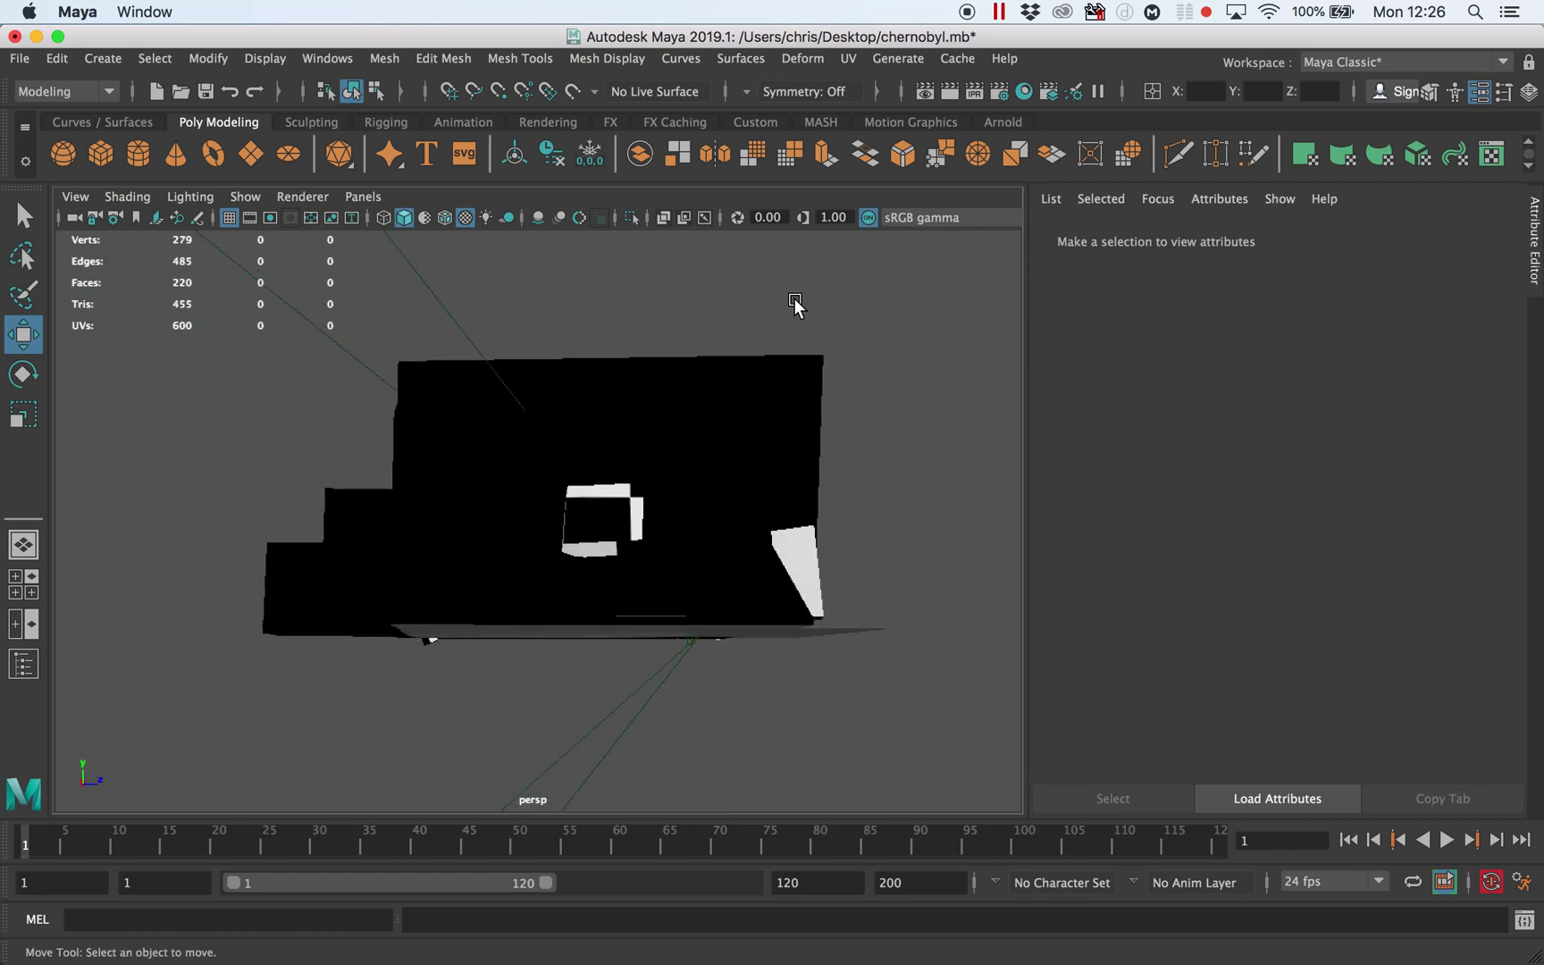